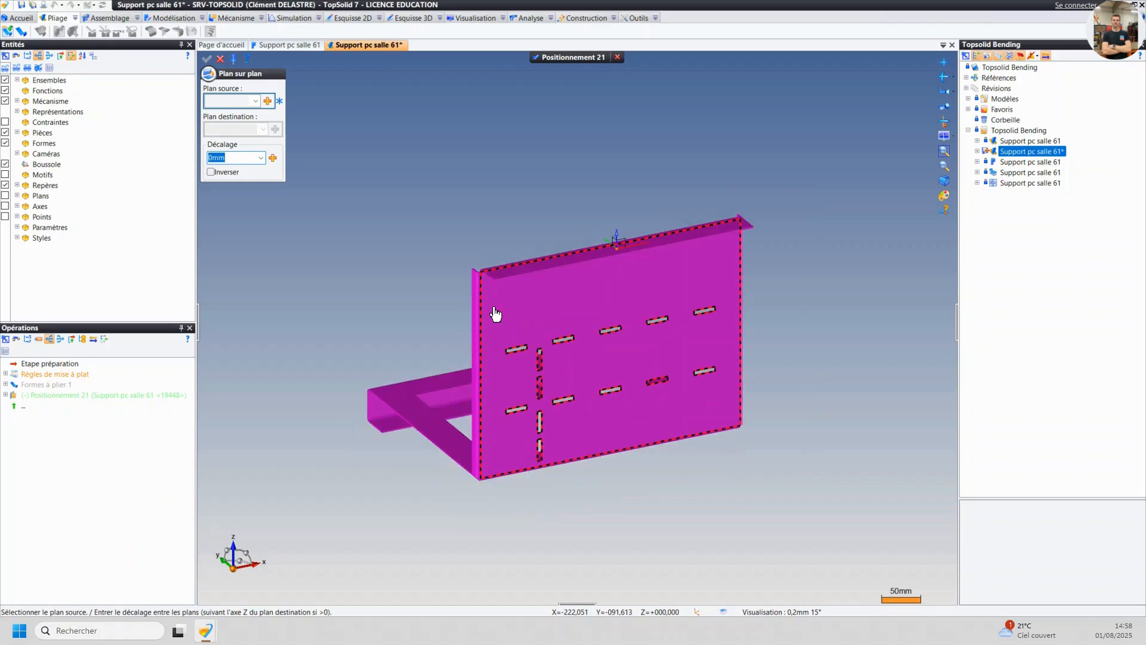
- Close the support's positioning edit without defining a plane-on-plane constraint
scroll(493, 310, "down", 1)
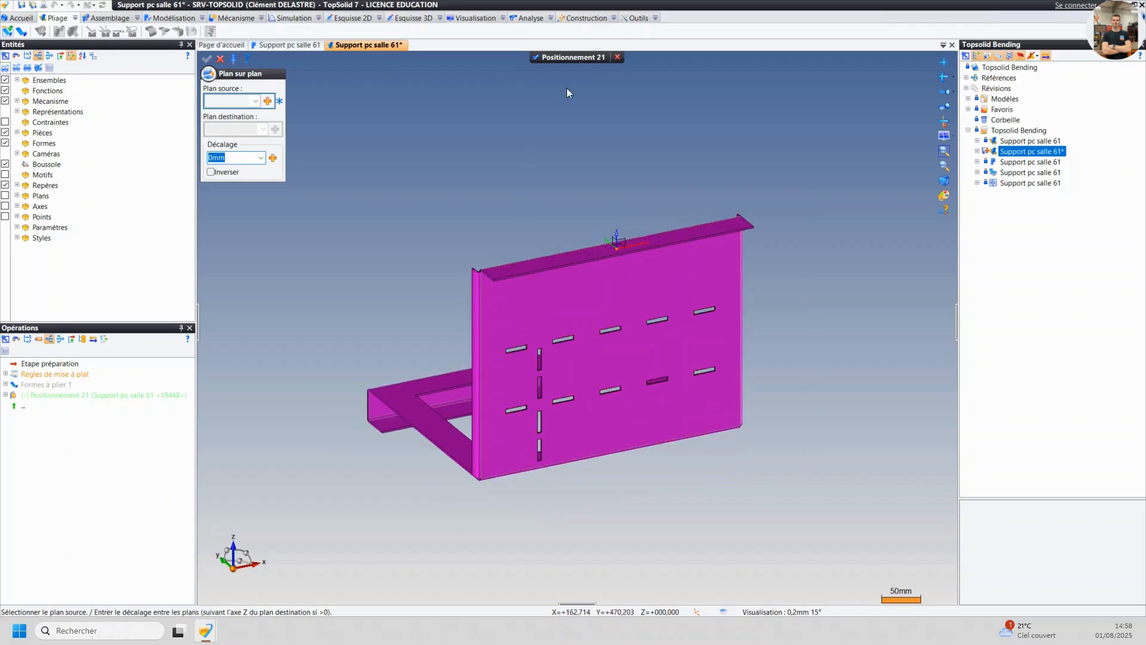
left_click(578, 55)
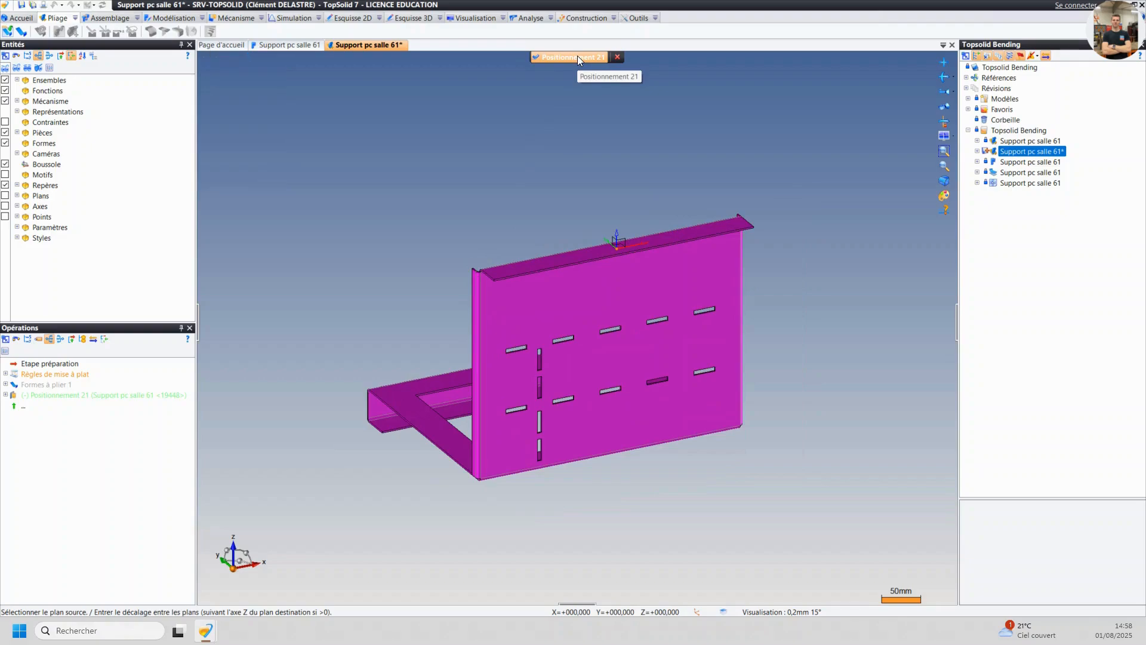
scroll(575, 185, "down", 1)
scroll(575, 186, "down", 1)
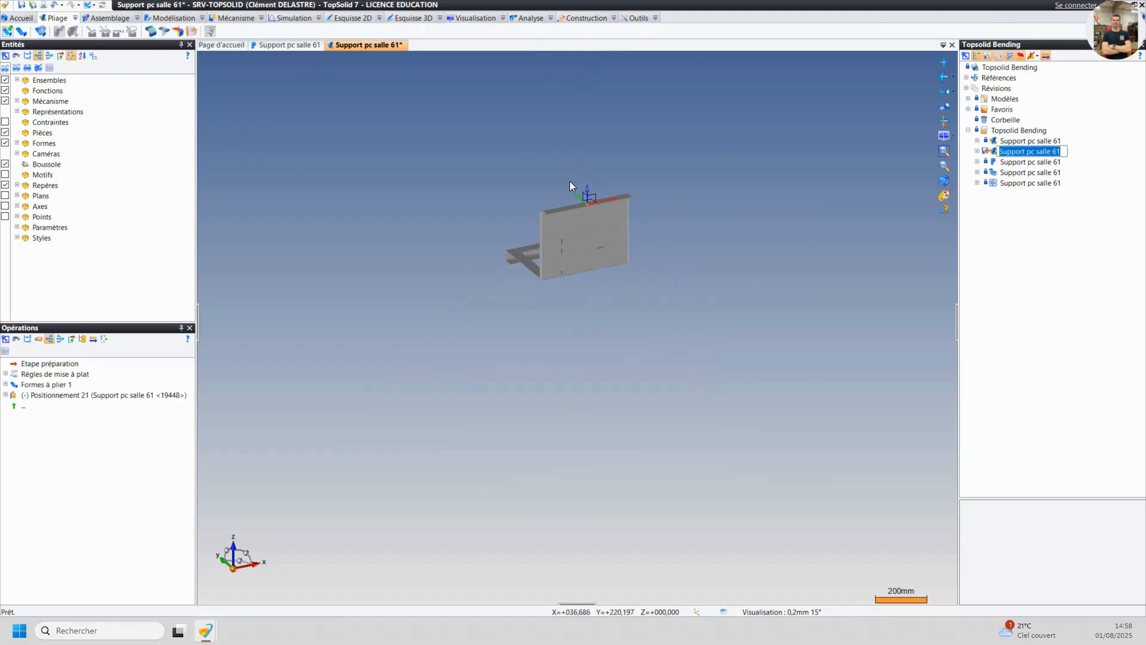
- Switch to the Etape modélisation stage and check the support's location relative to the press brake
left_click(52, 386)
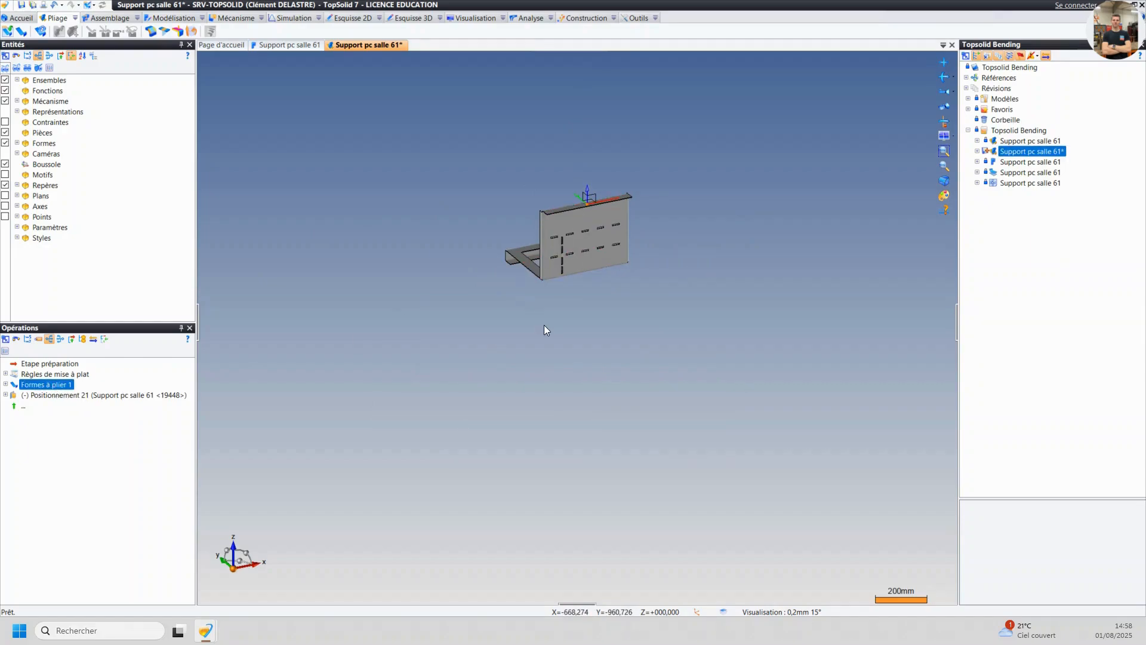
left_click(544, 326)
left_click(92, 5)
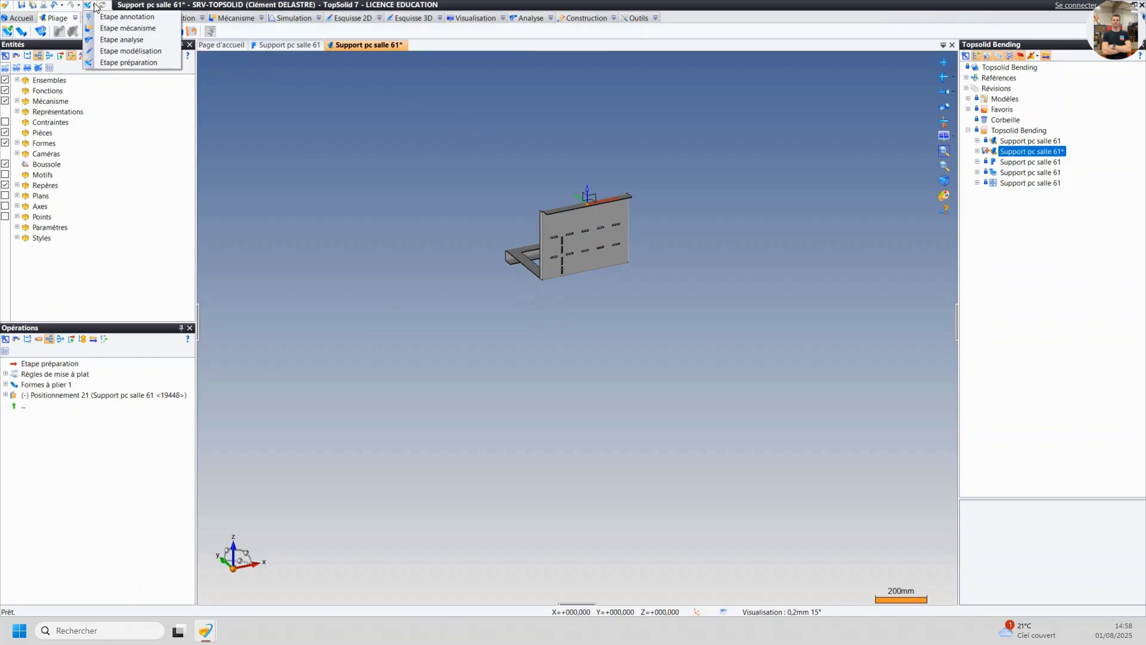
left_click(112, 53)
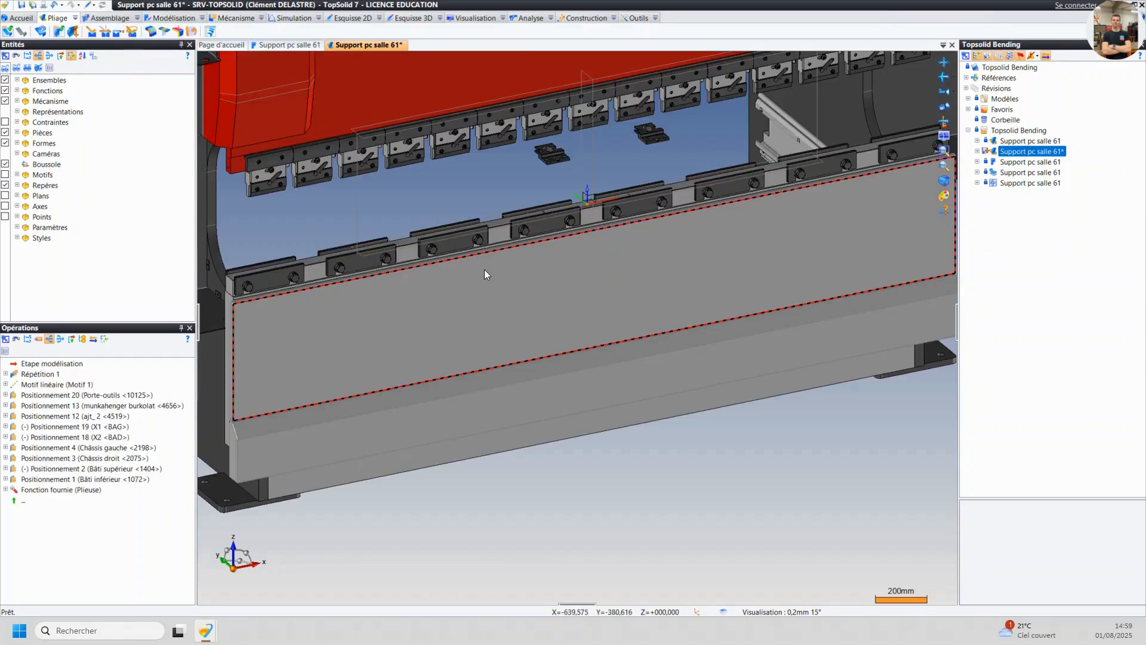
scroll(530, 267, "down", 5)
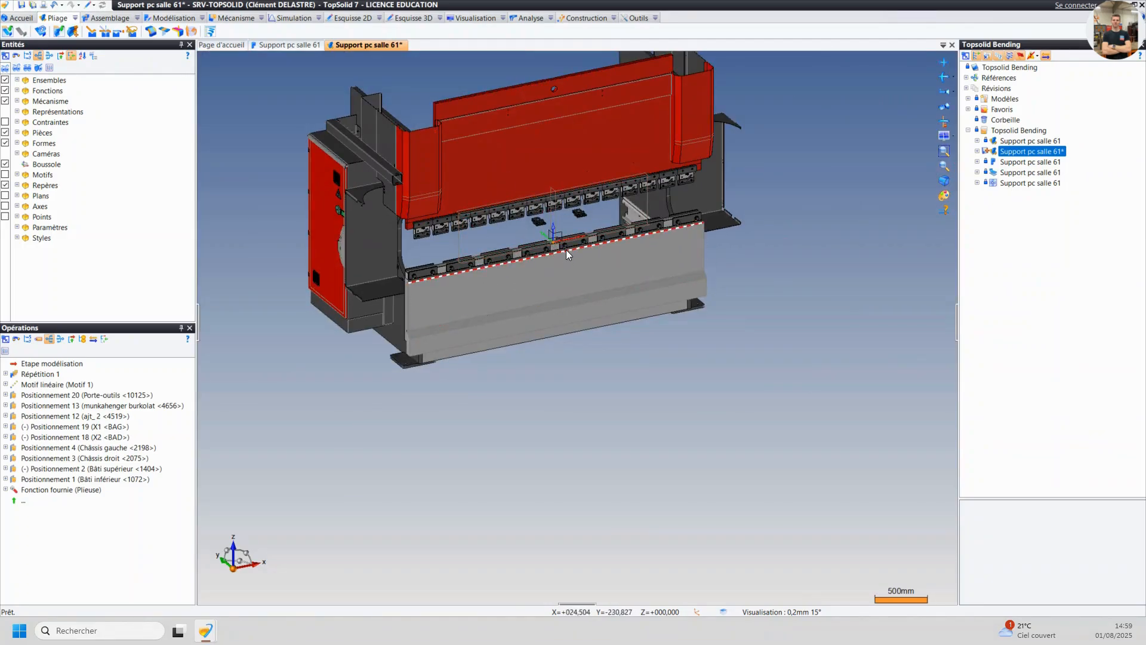
scroll(566, 250, "up", 5)
middle_click_drag(548, 249, 543, 493)
scroll(543, 493, "up", 2)
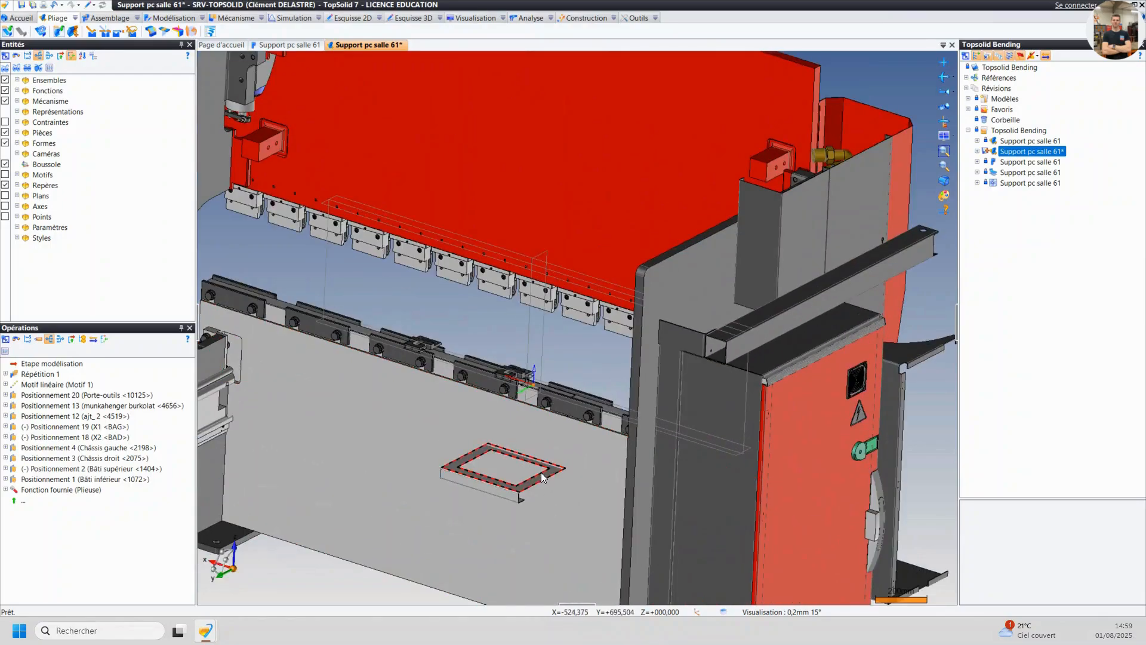
right_click(543, 478)
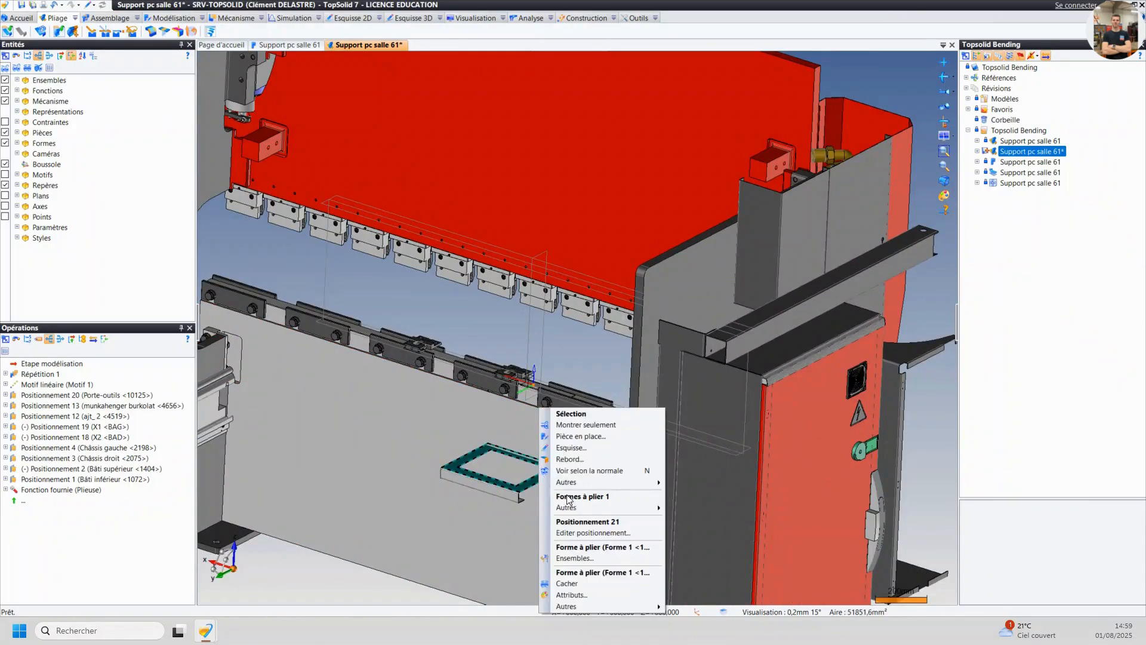
left_click(341, 582)
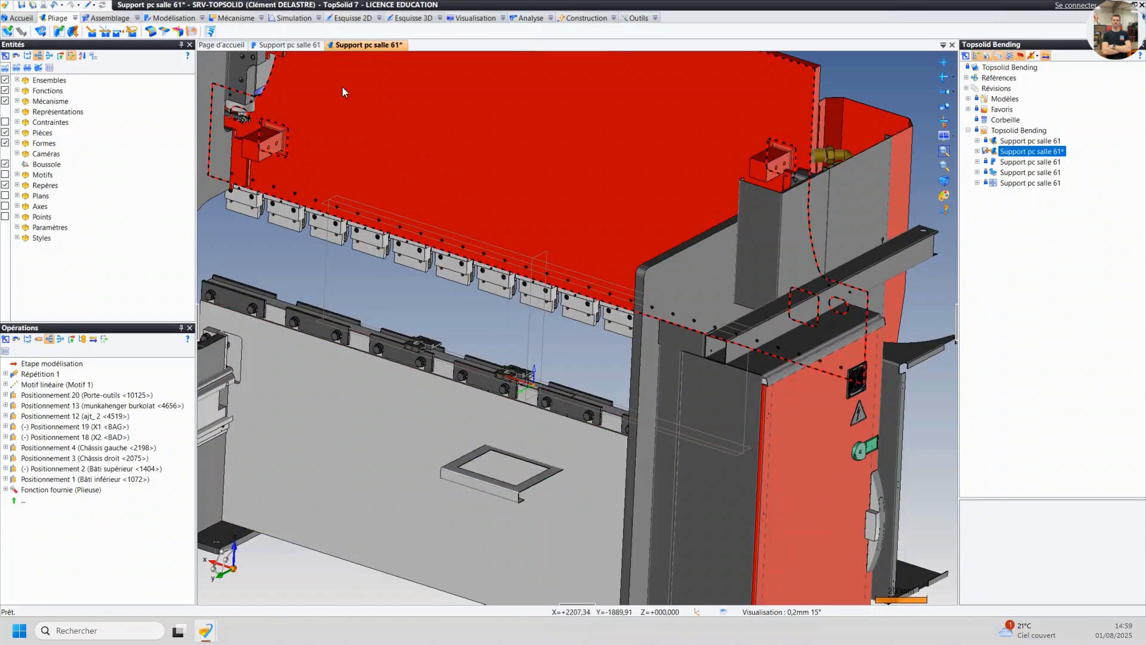
- Return to the Etape préparation stage and edit the support's positioning, moving it freely upward and sideways from the origin
left_click(93, 7)
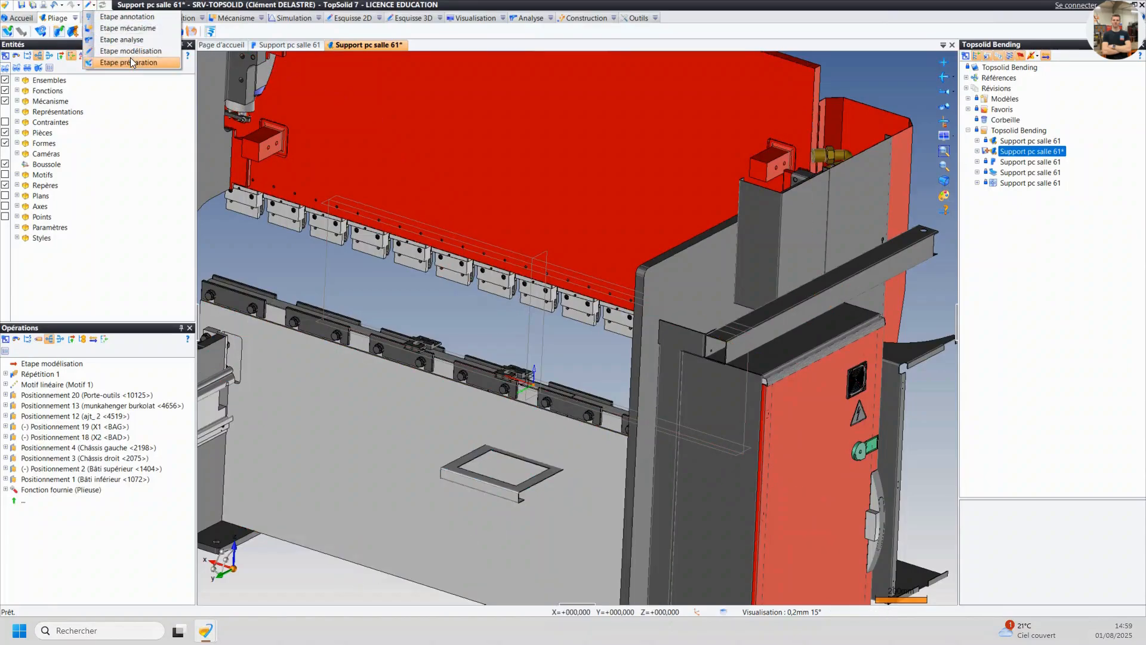
left_click(130, 57)
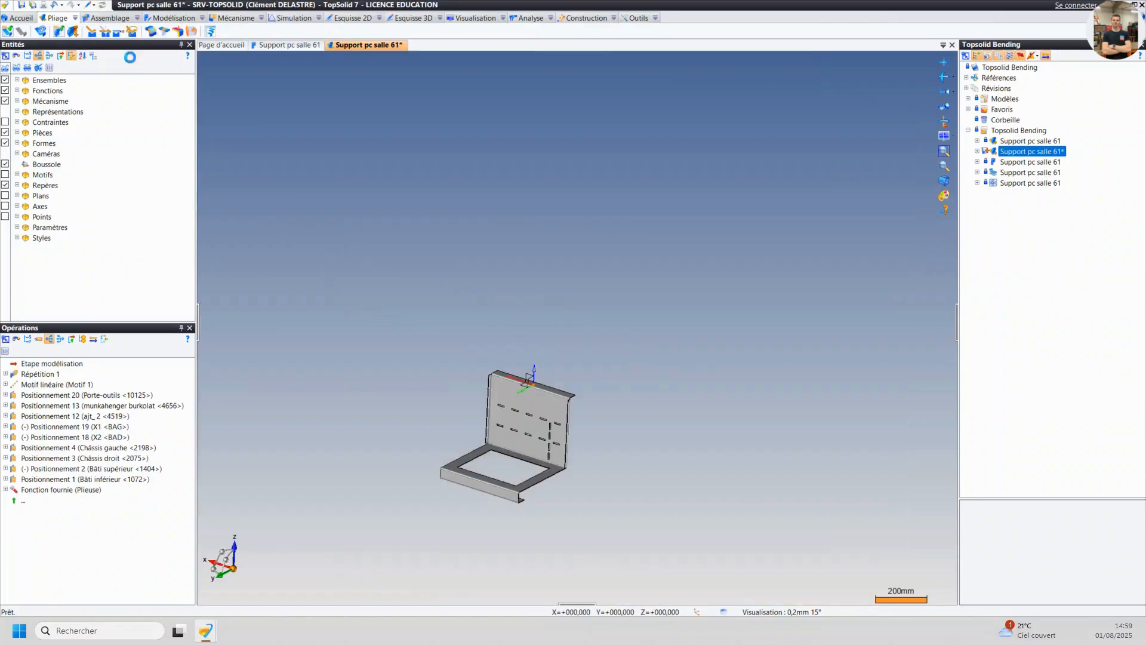
right_click(521, 397)
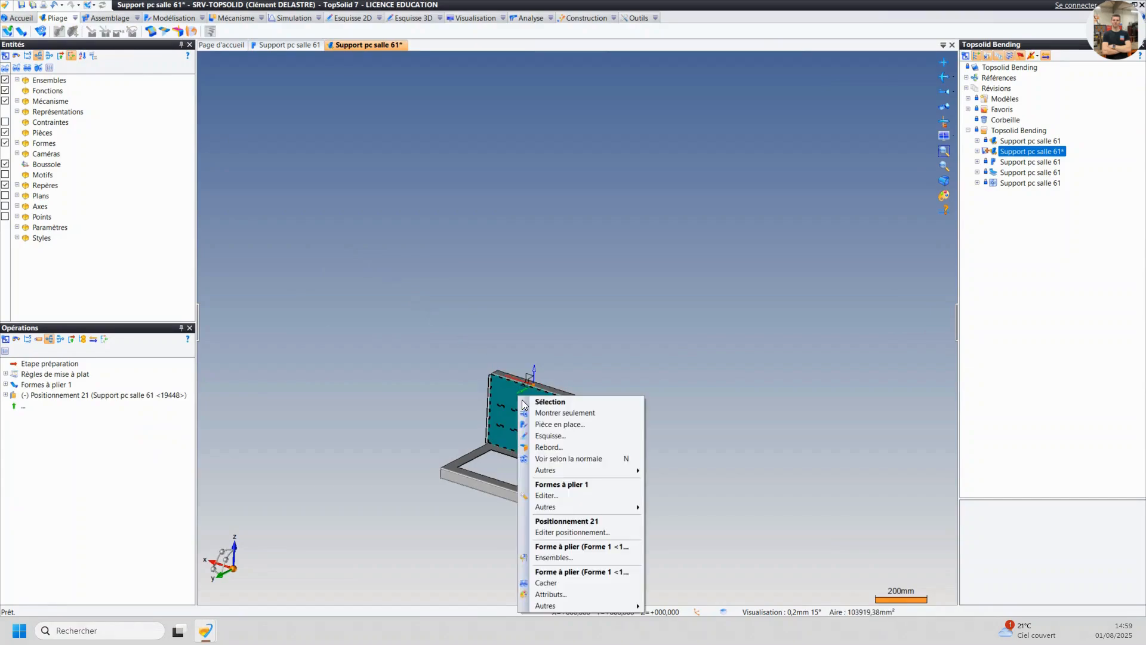
left_click(571, 529)
left_click_drag(544, 424, 729, 274)
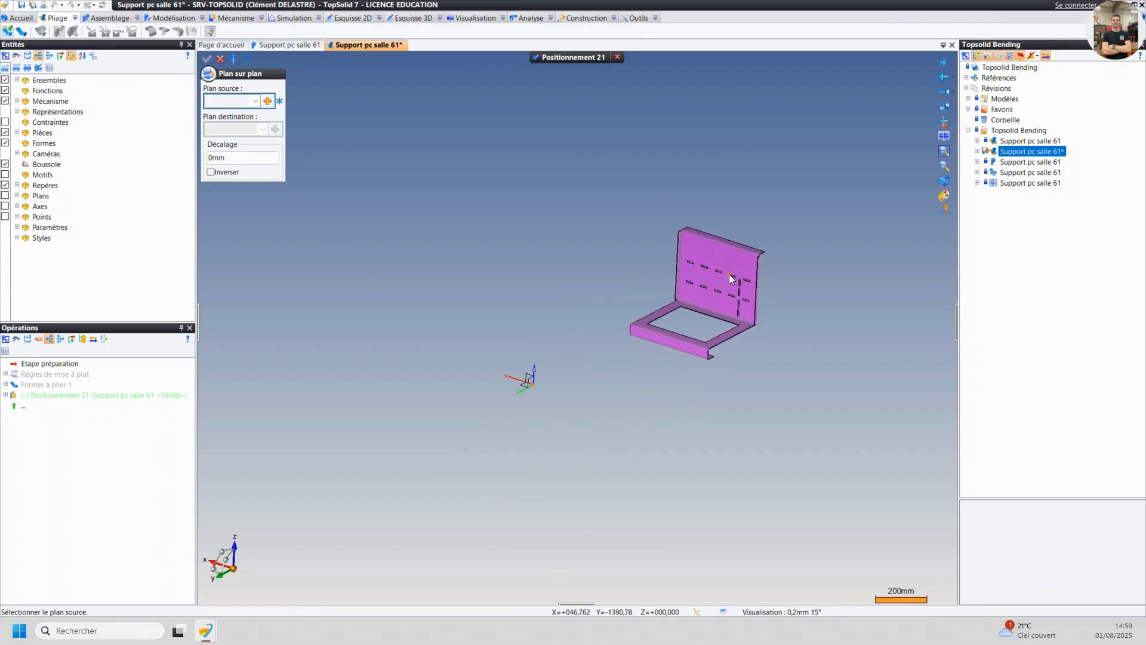
left_click(221, 58)
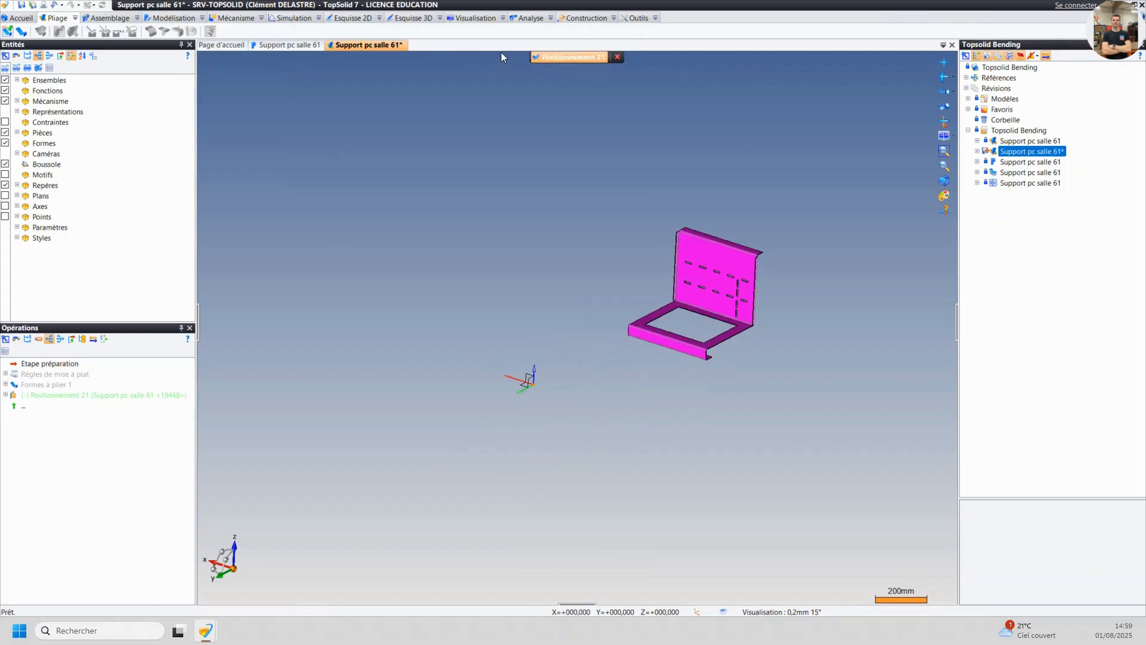
- Switch to the Etape modélisation stage and inspect the repositioned support on the press brake
left_click(90, 5)
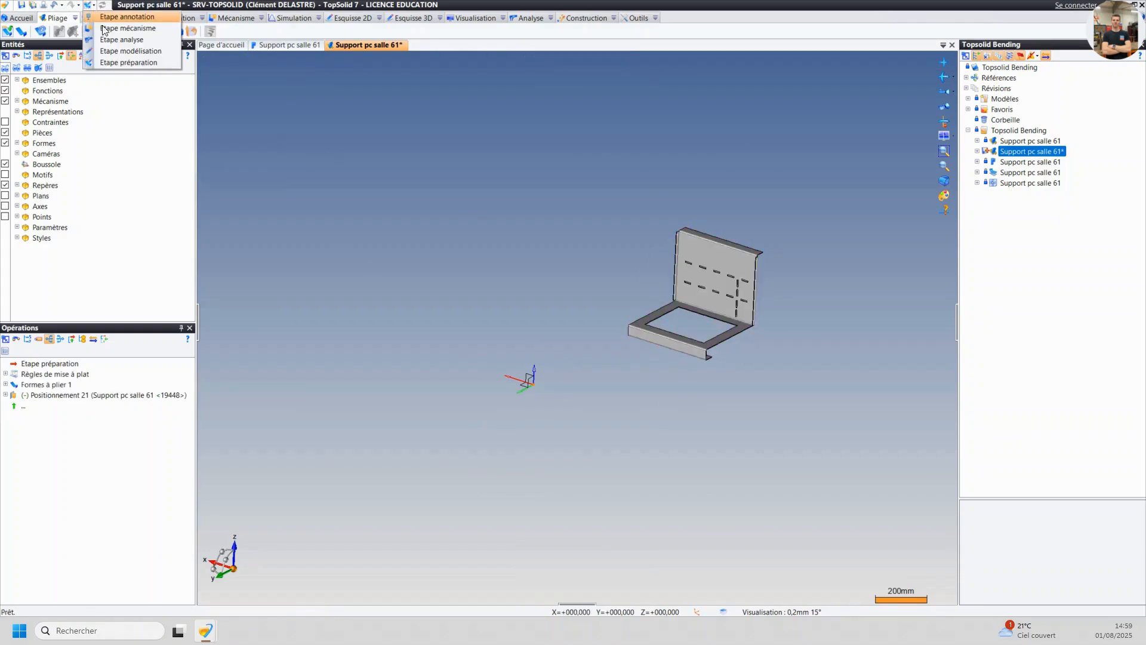
left_click(119, 62)
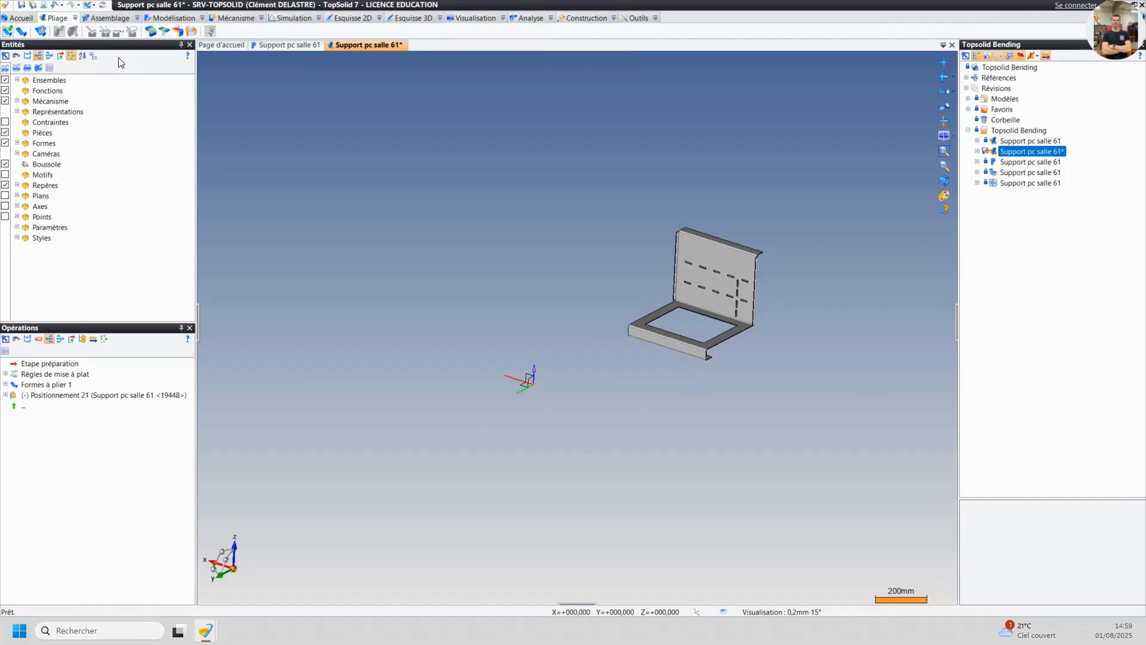
left_click(89, 6)
left_click(120, 38)
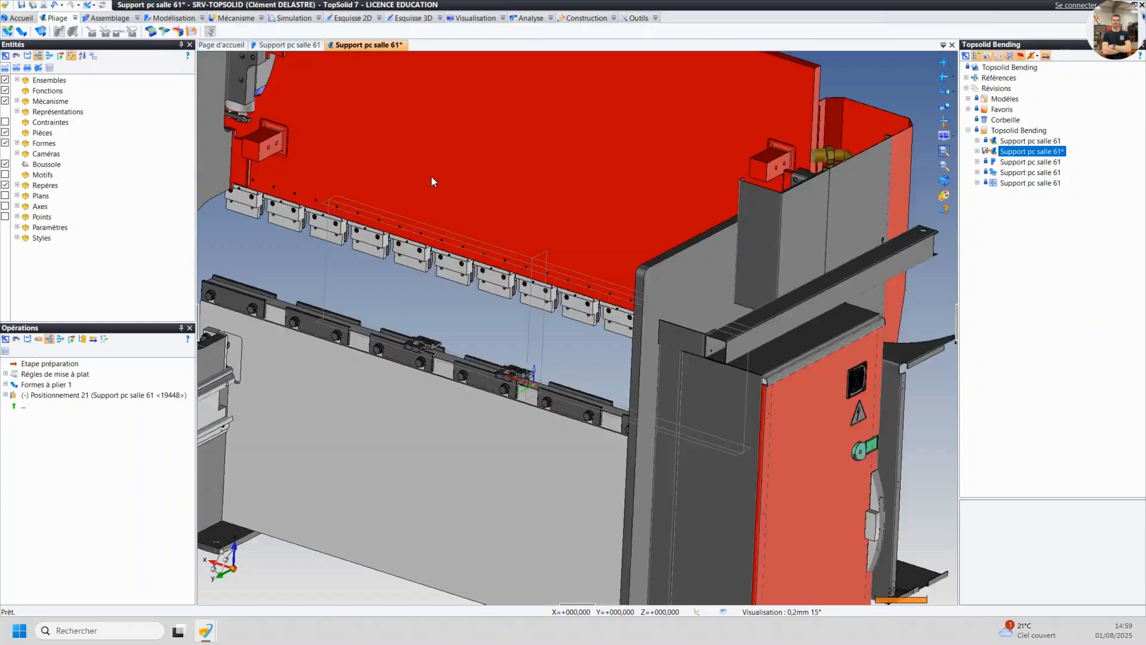
scroll(716, 406, "down", 2)
middle_click_drag(726, 418, 606, 437)
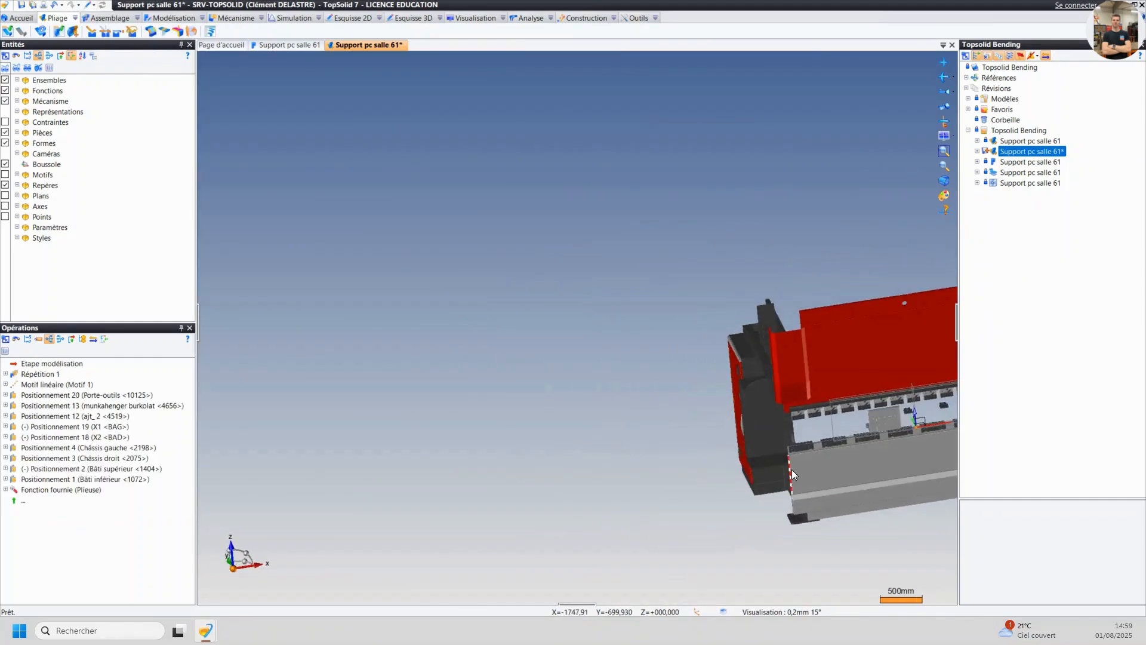
middle_click_drag(792, 469, 646, 335)
scroll(646, 335, "up", 4)
middle_click_drag(675, 298, 706, 299)
middle_click_drag(740, 294, 590, 391)
scroll(409, 356, "up", 2)
scroll(590, 391, "down", 3)
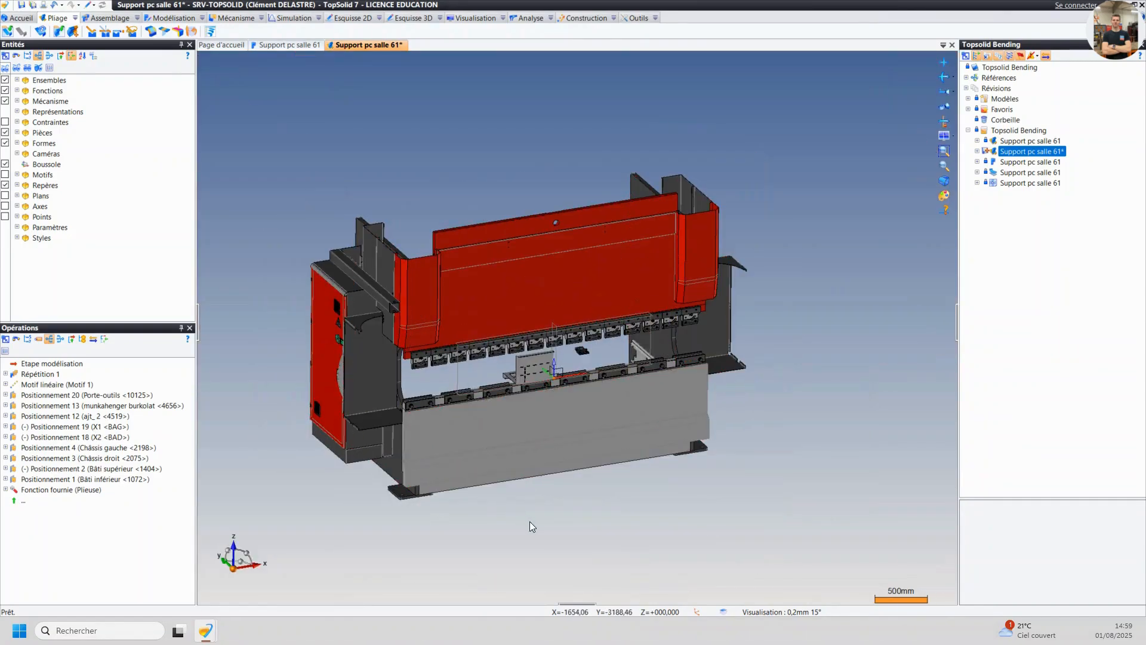
left_click(63, 33)
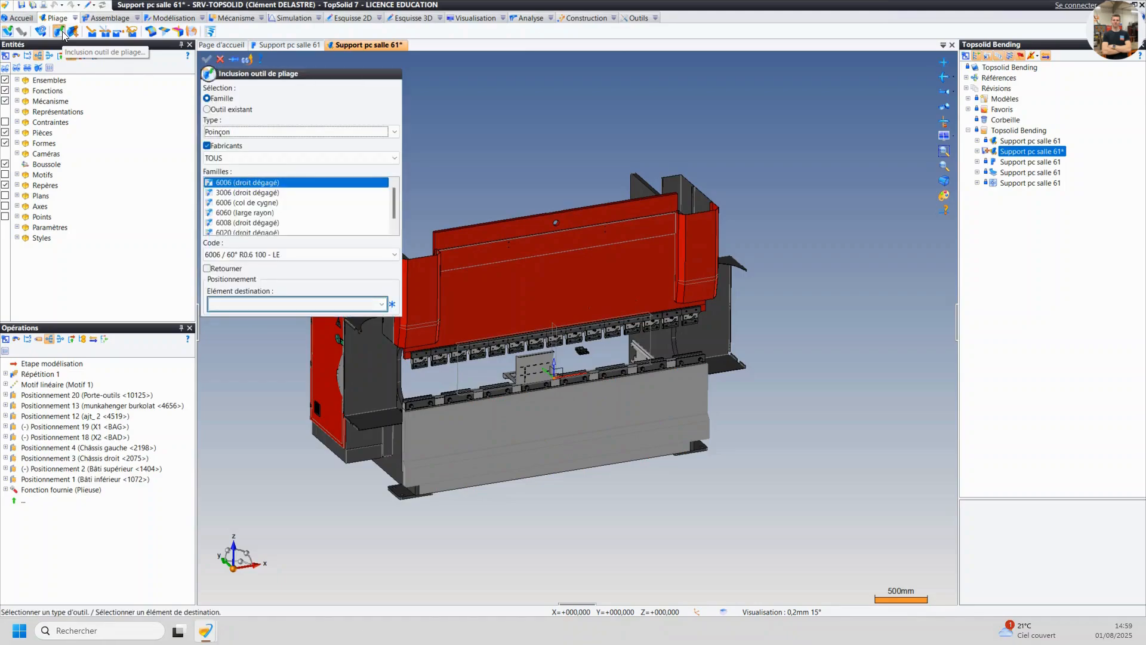
left_click(262, 131)
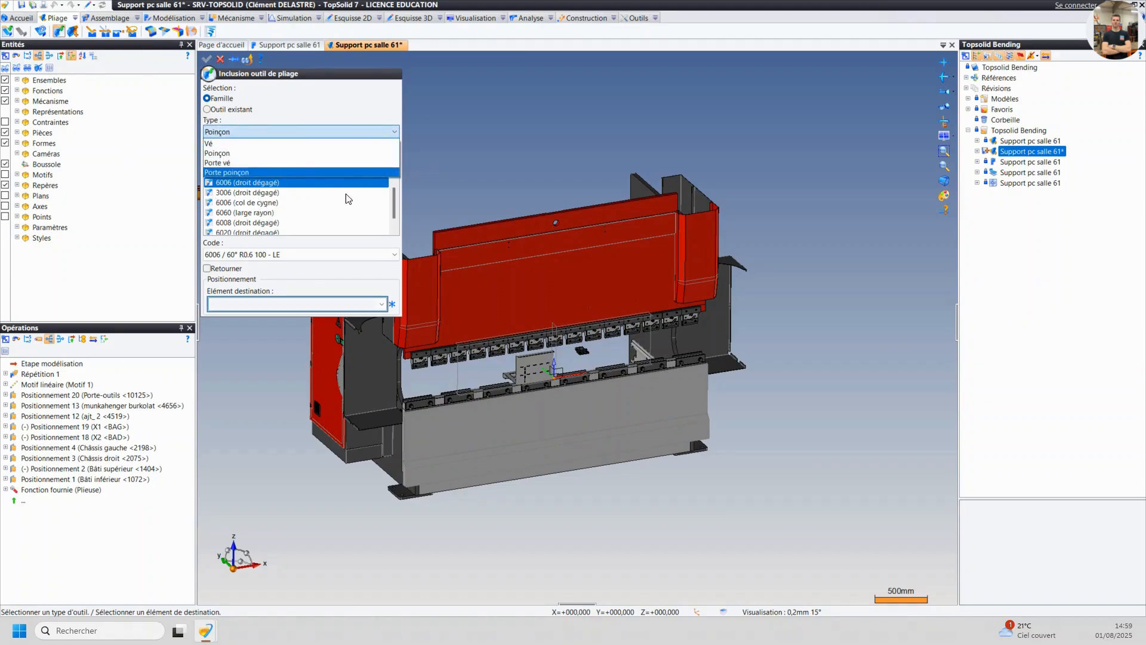
left_click(315, 257)
left_click(315, 257)
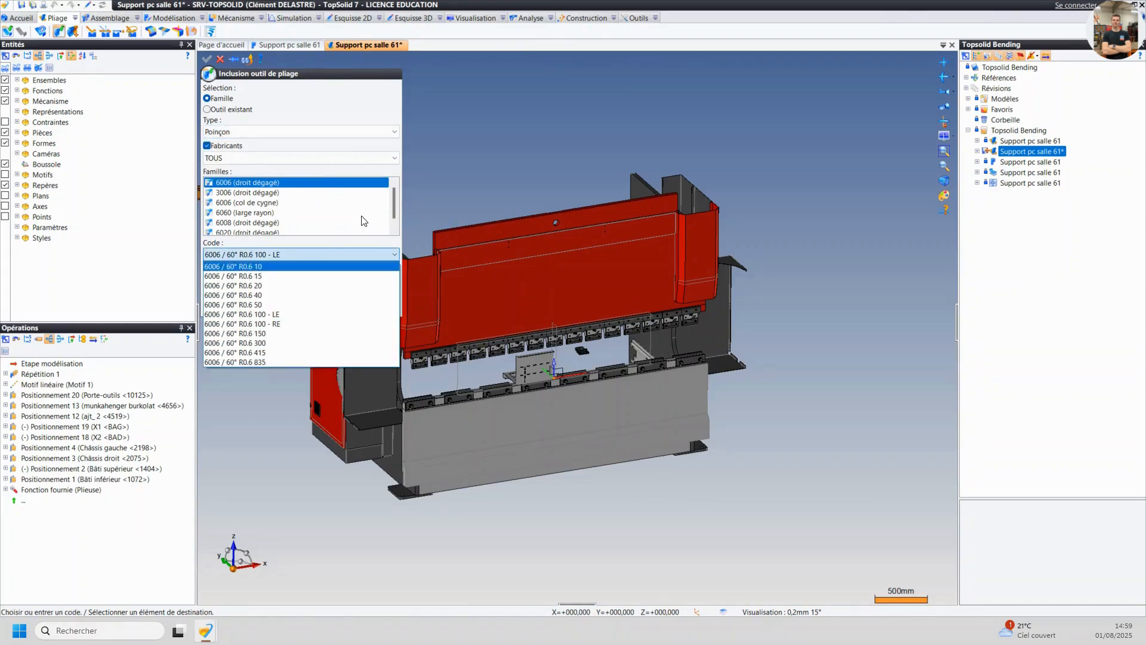
left_click(445, 142)
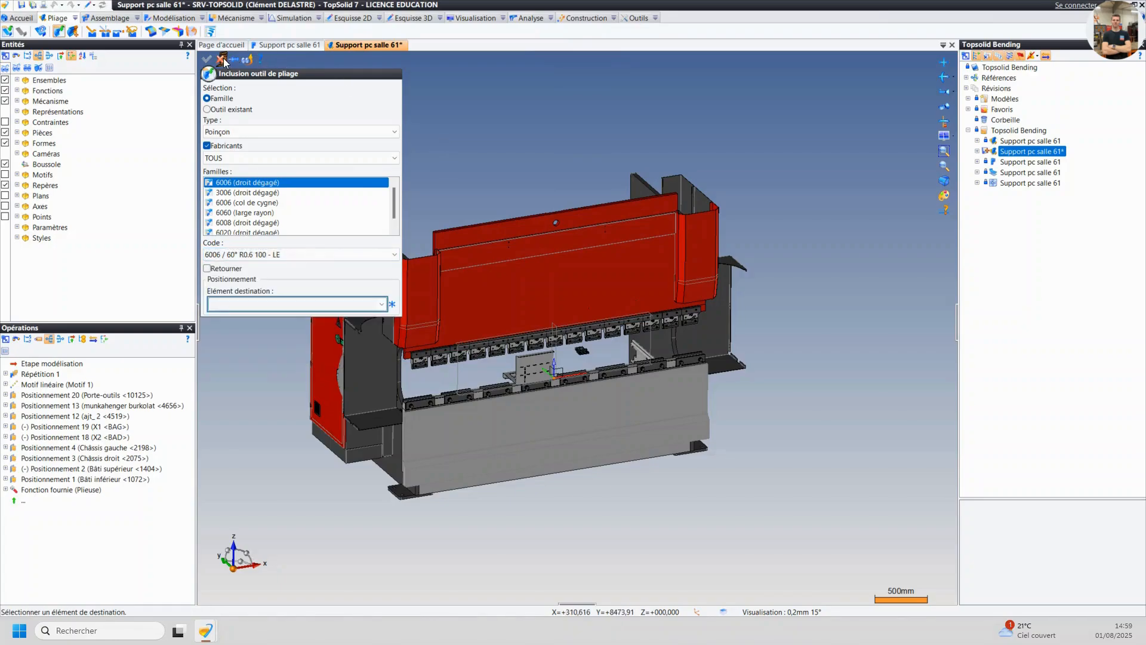
left_click(220, 59)
- Analyse the sheet metal part's bends, examining the lengths of bends 1, 4 and 5
middle_click_drag(557, 386, 475, 446)
scroll(543, 406, "up", 5)
scroll(544, 406, "up", 5)
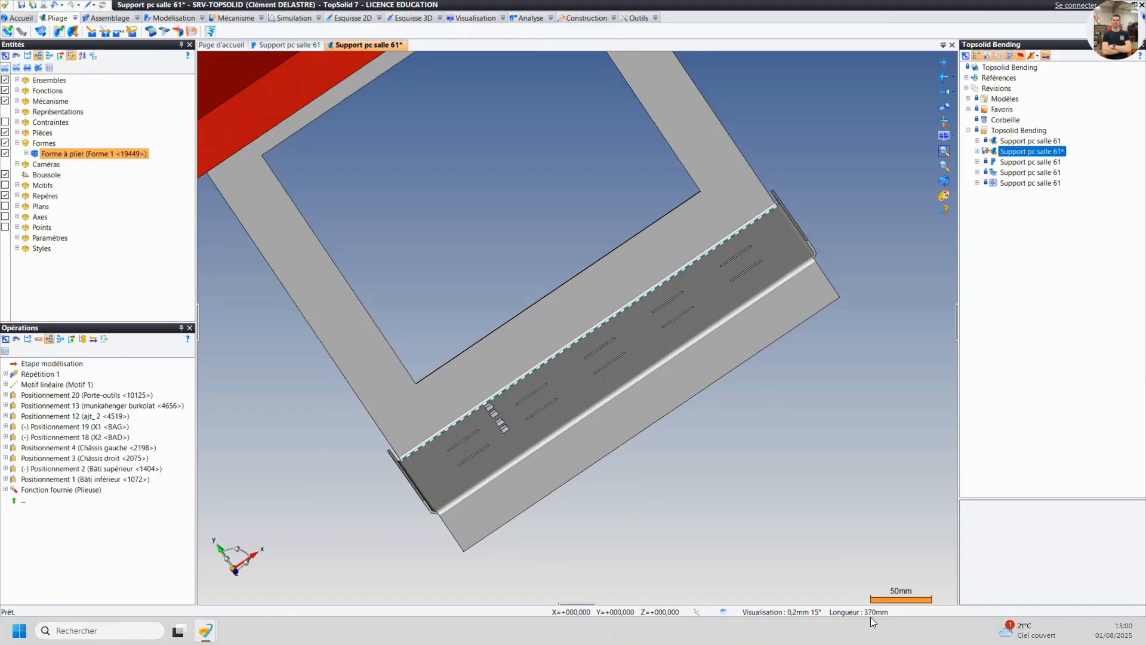
left_click(40, 32)
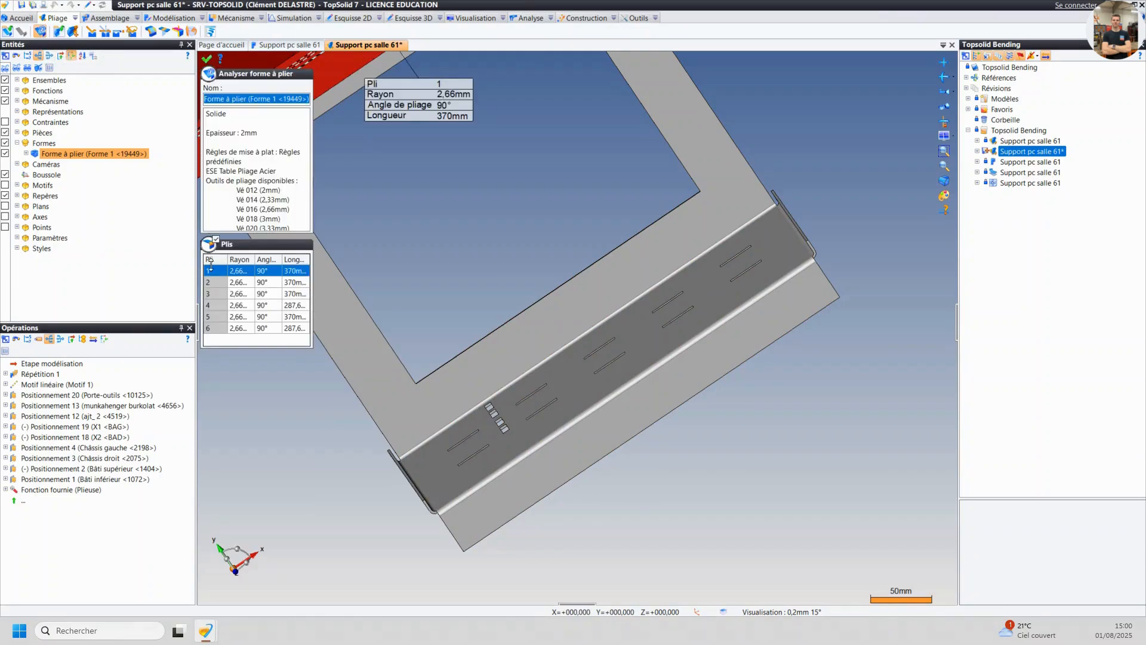
scroll(468, 259, "down", 3)
middle_click_drag(472, 251, 475, 200)
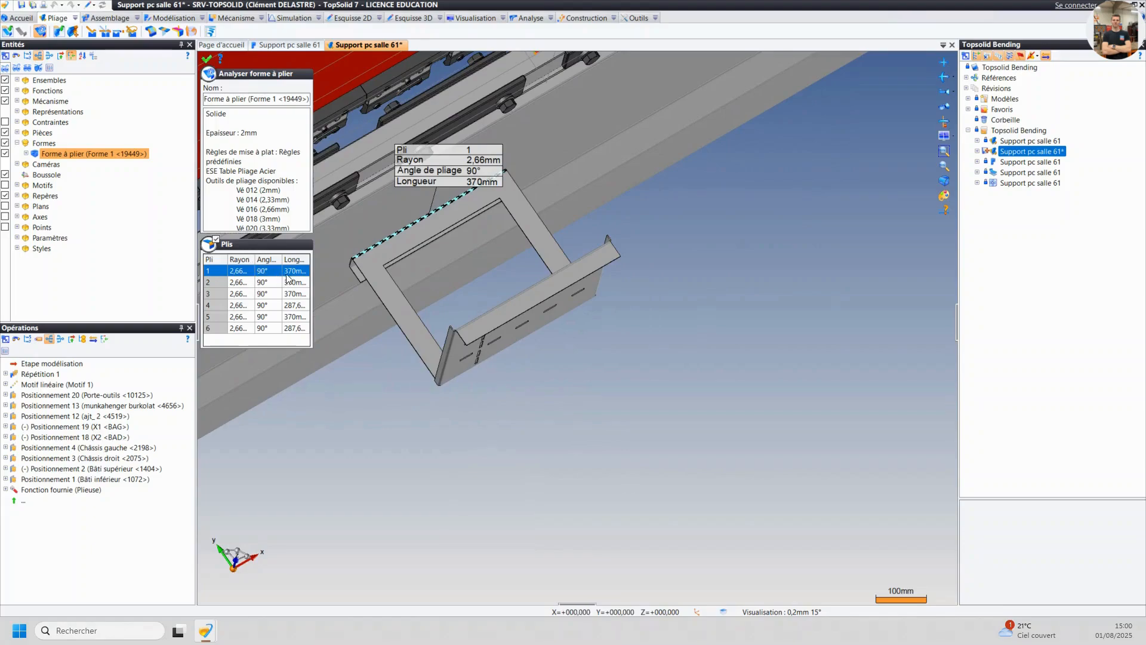
left_click(293, 306)
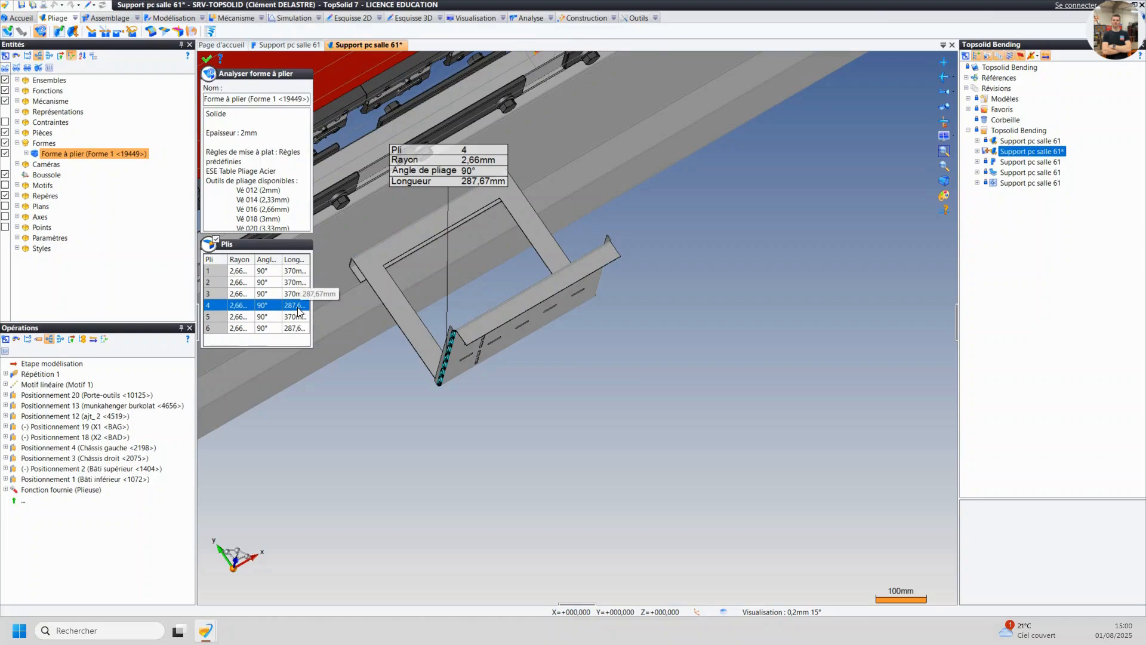
left_click(294, 317)
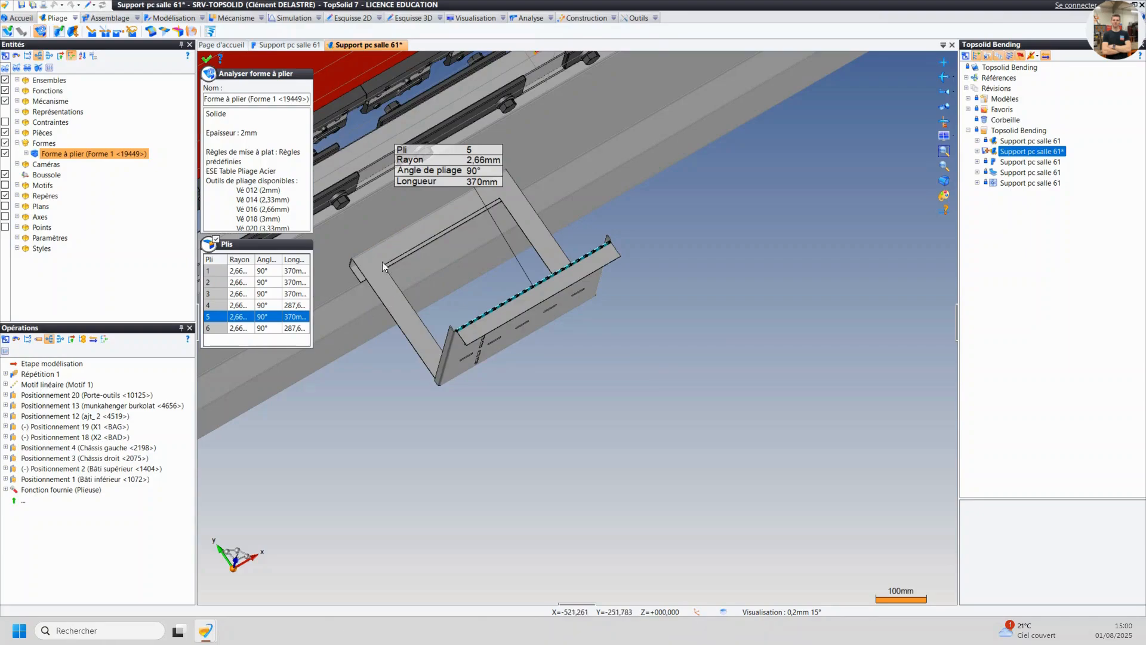
left_click(207, 59)
- Close the bend analysis and set up a bending tool inclusion of type Porte vé, family Support pour insert - largeur 24, code 01
scroll(524, 191, "down", 3)
middle_click_drag(513, 189, 553, 290)
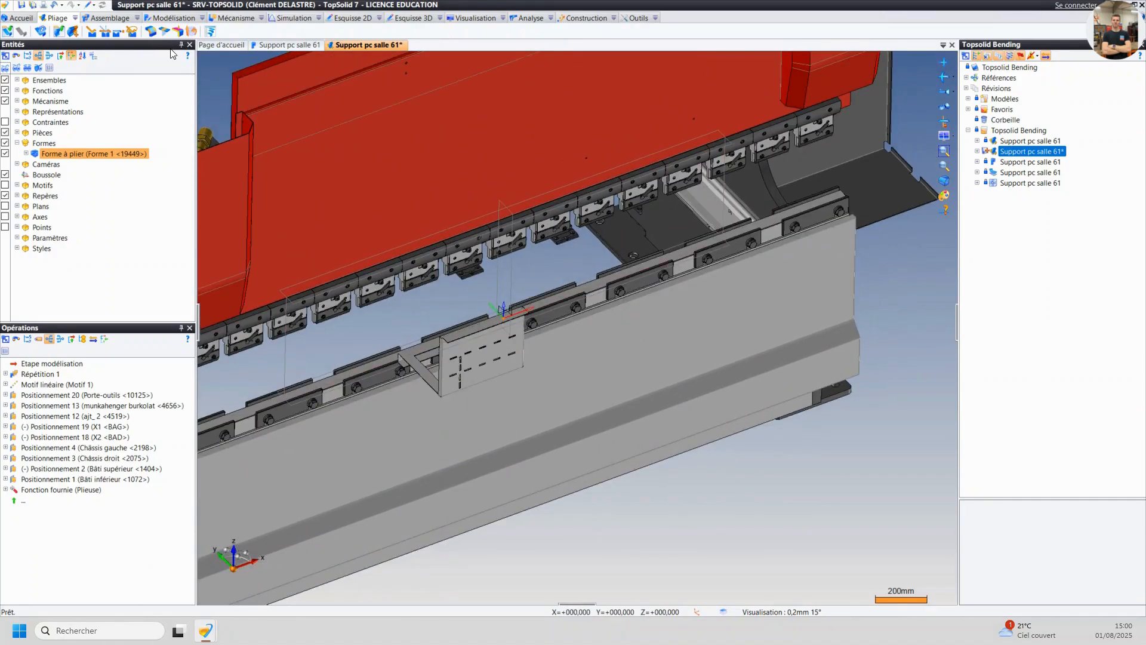
left_click(59, 32)
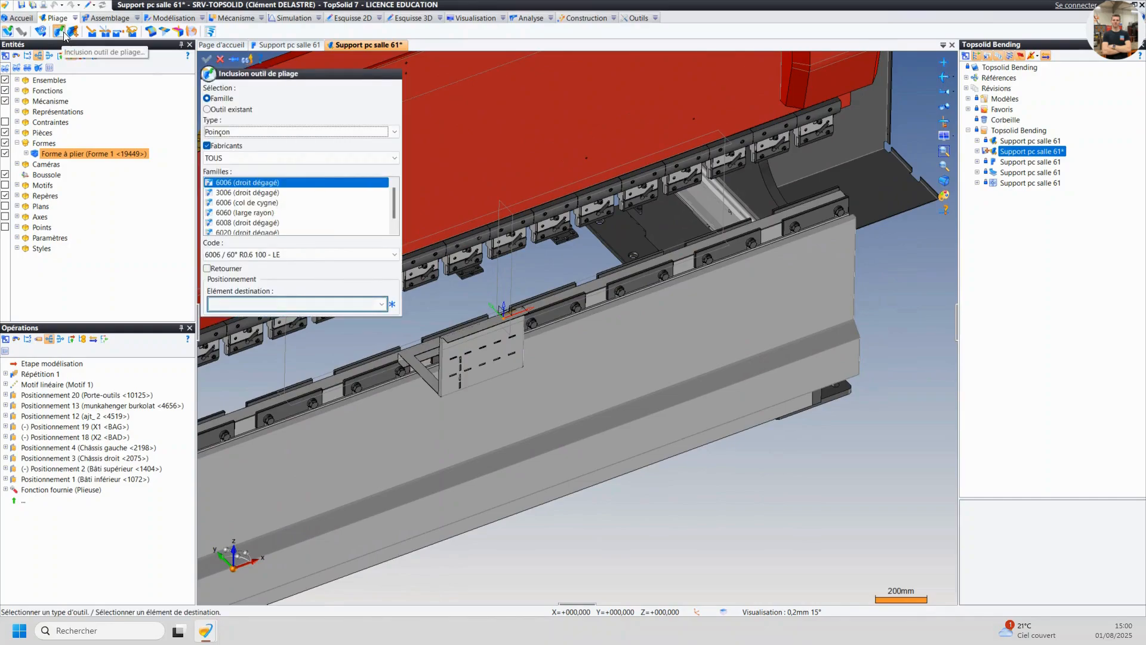
left_click(240, 131)
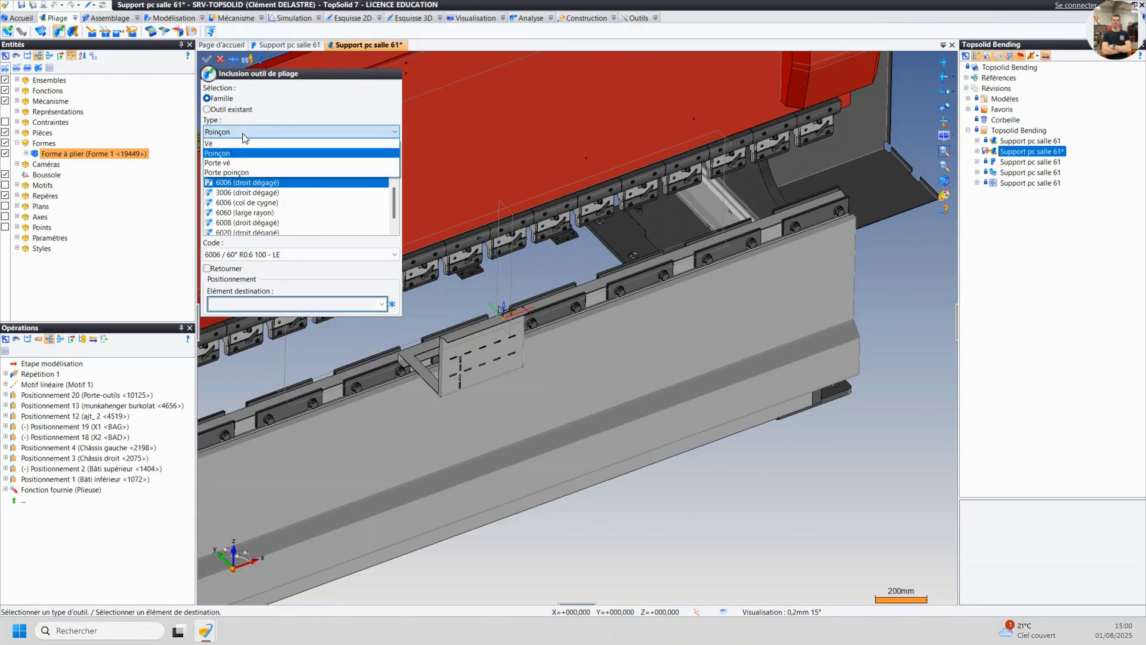
left_click(238, 163)
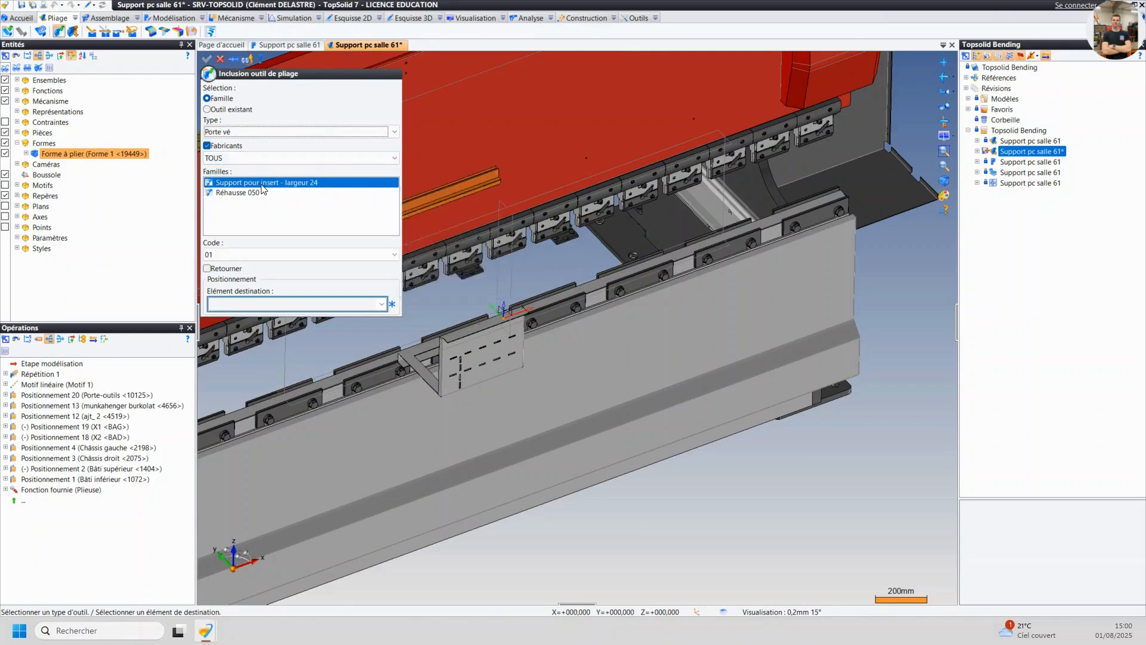
left_click(261, 185)
mouse_move(283, 192)
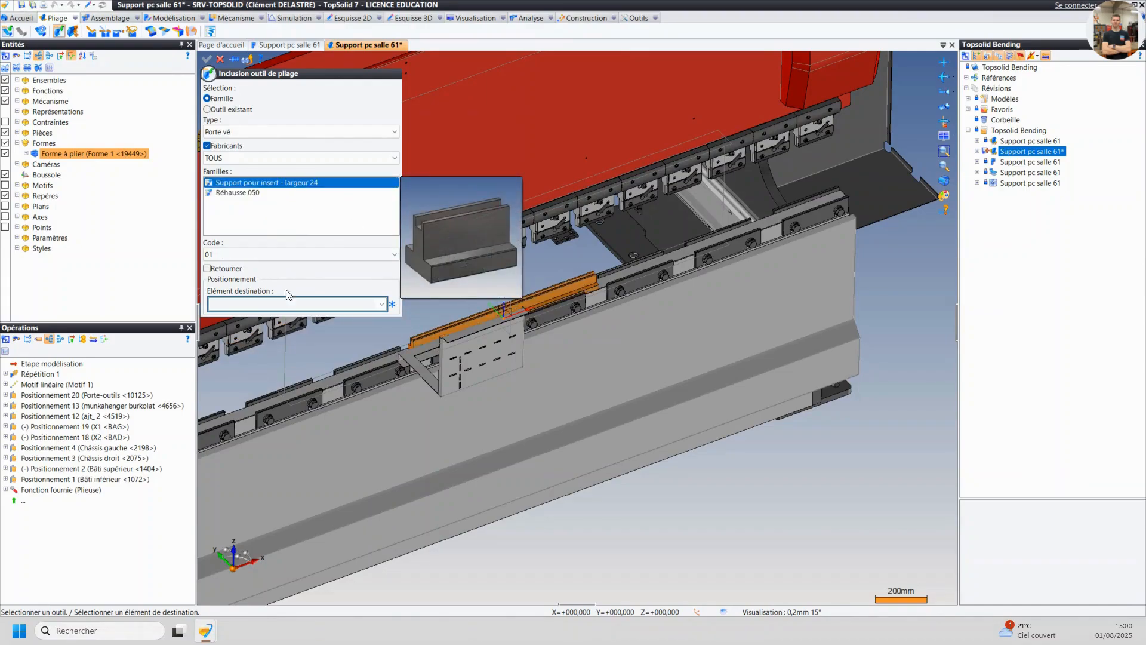
left_click(220, 252)
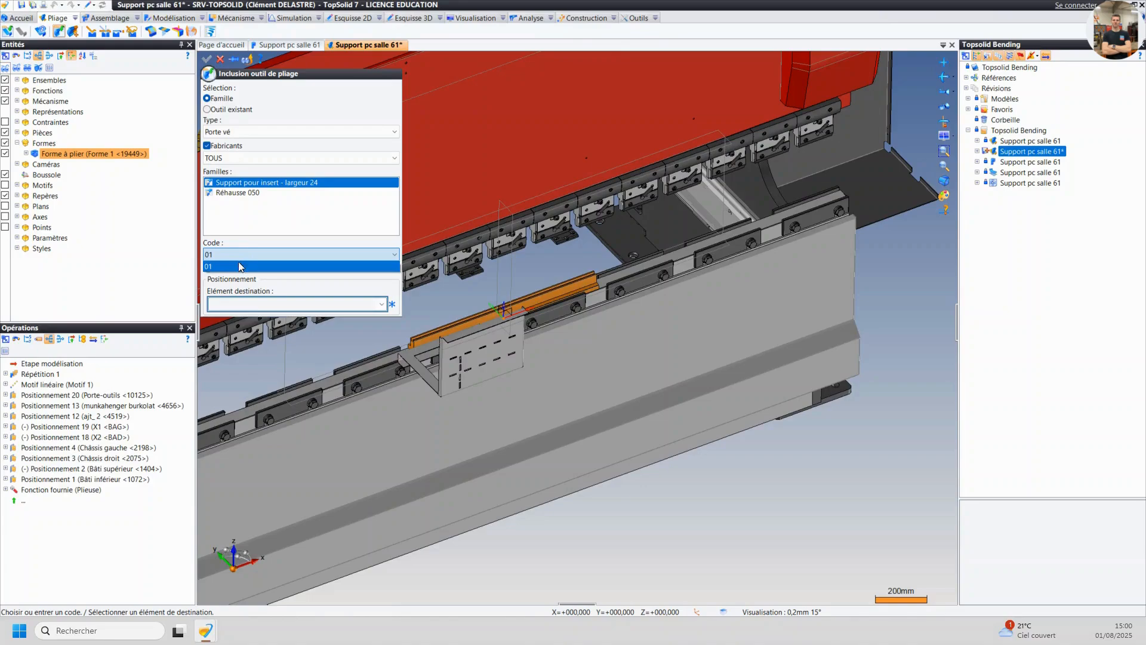
- Place the die holder on the press brake's lower beam, validate its positioning and check how it sits behind the support
left_click(250, 302)
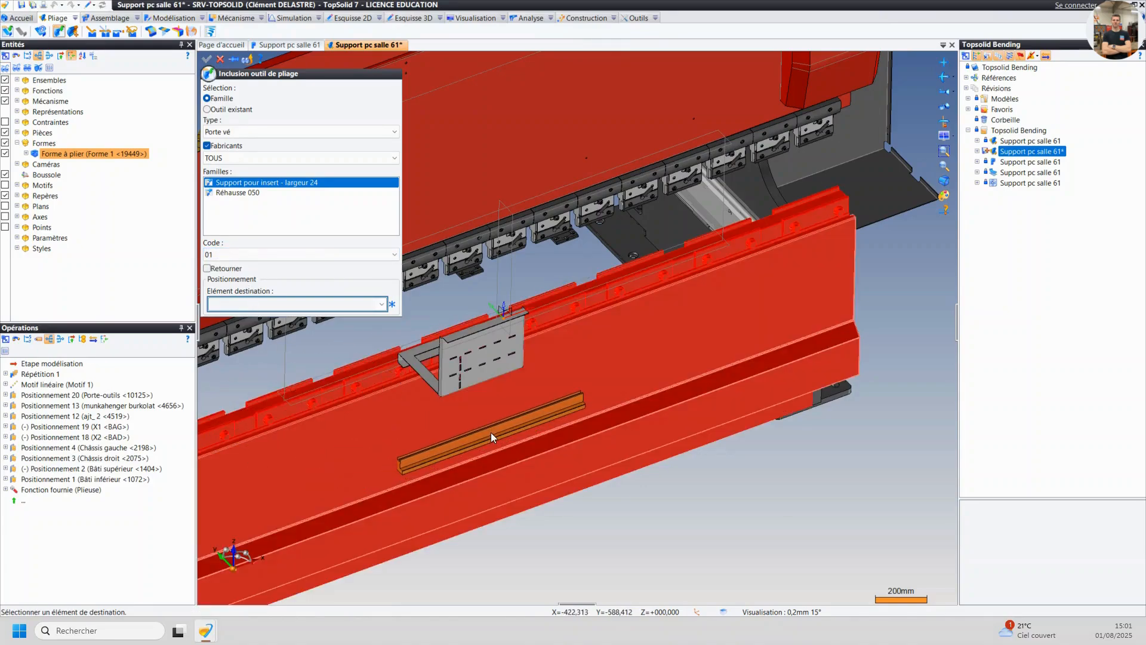
left_click(491, 432)
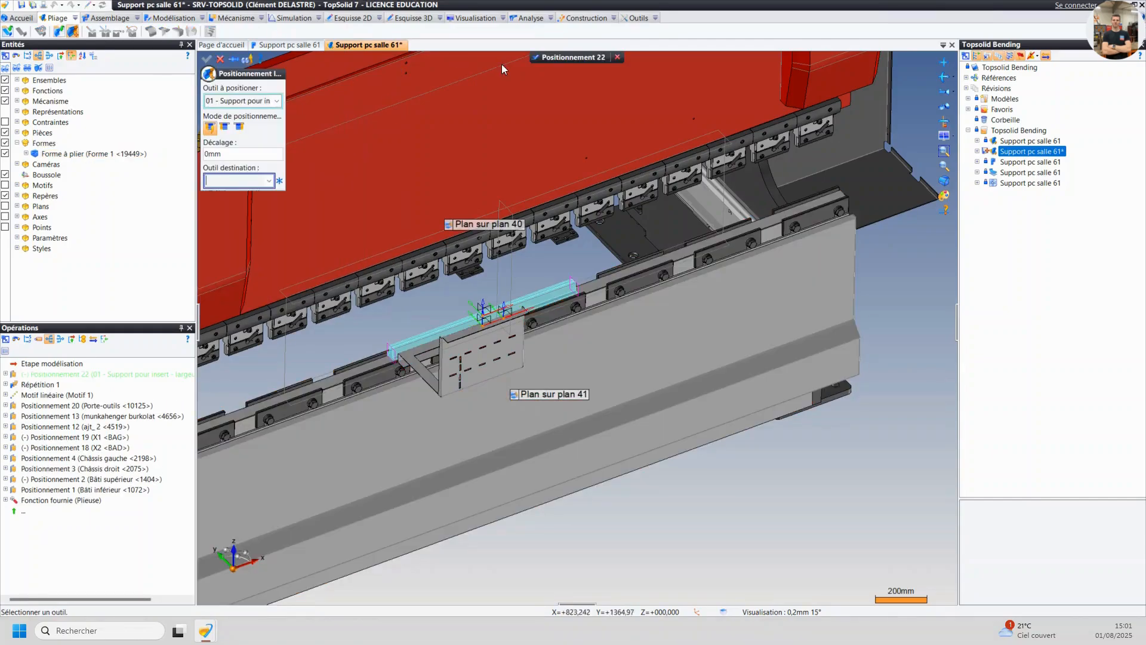
left_click(566, 59)
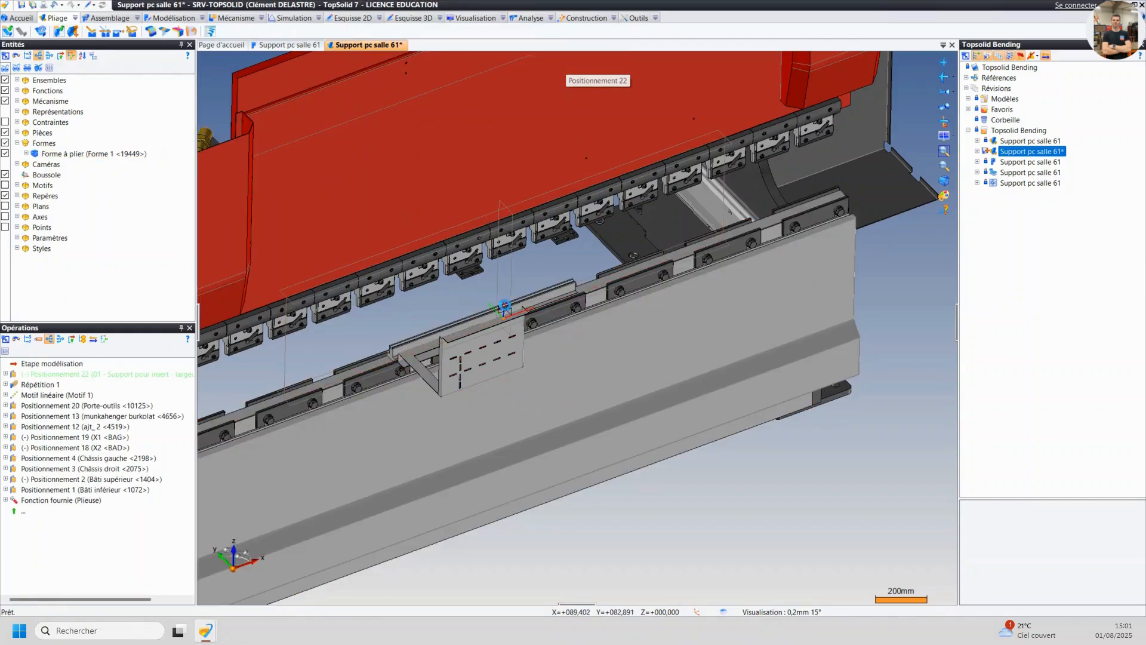
scroll(454, 334, "up", 5)
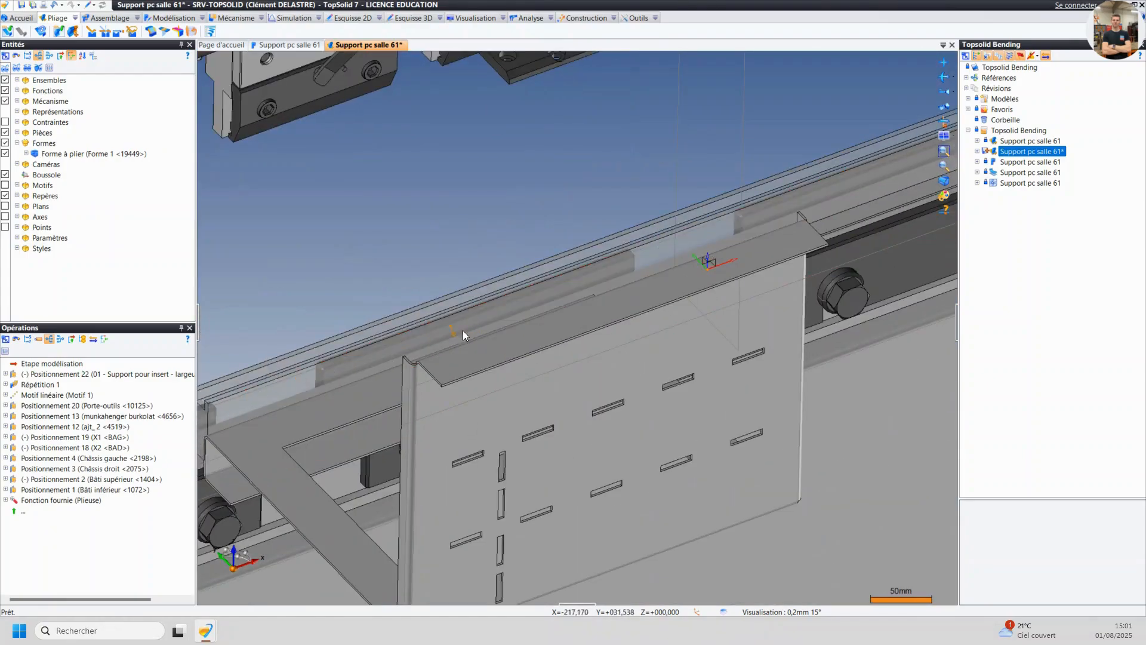
scroll(463, 331, "down", 5)
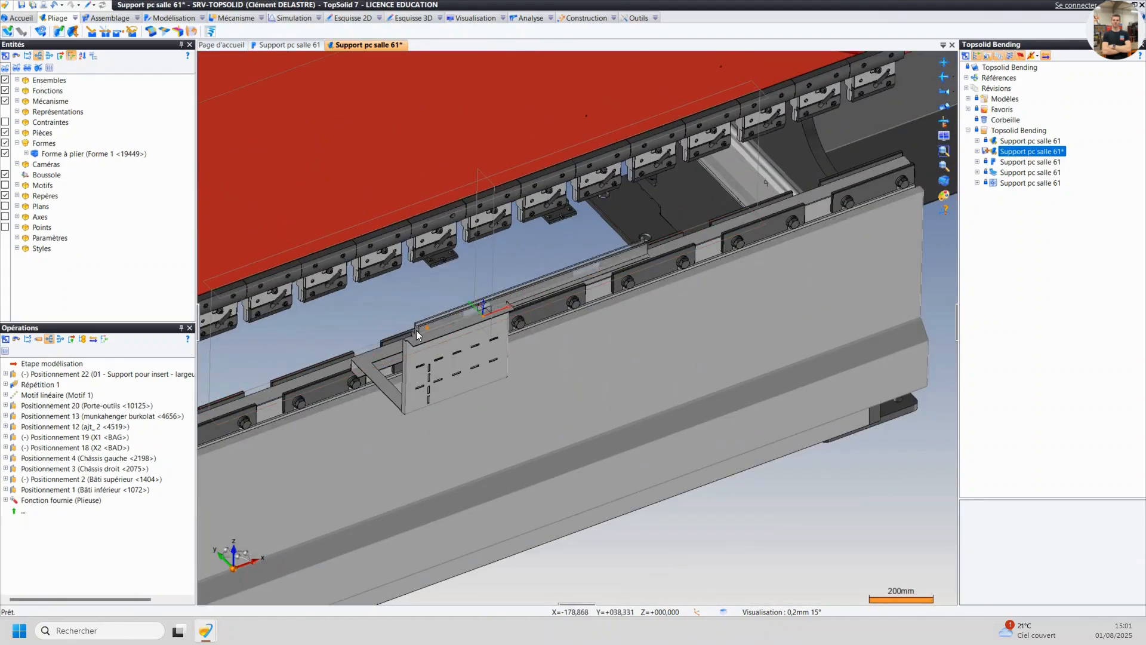
scroll(372, 342, "down", 3)
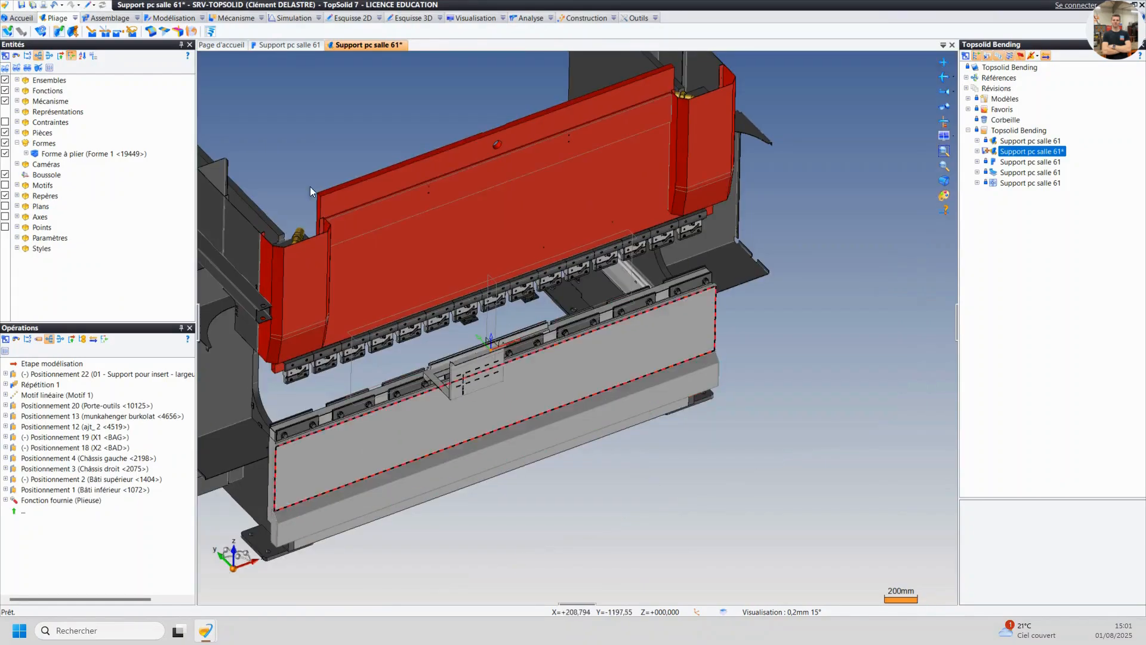
- Set up a new bending tool inclusion of type Vé, family 6016 (V16), with code 6016 / V16 60° 150
left_click(59, 31)
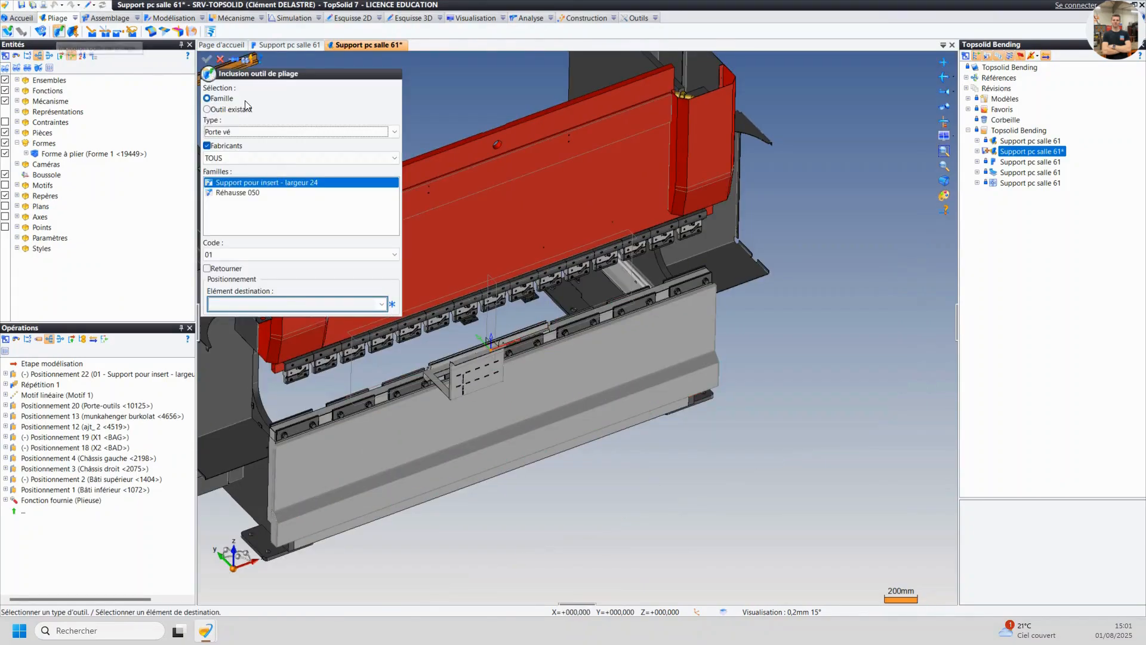
left_click(248, 133)
left_click(248, 148)
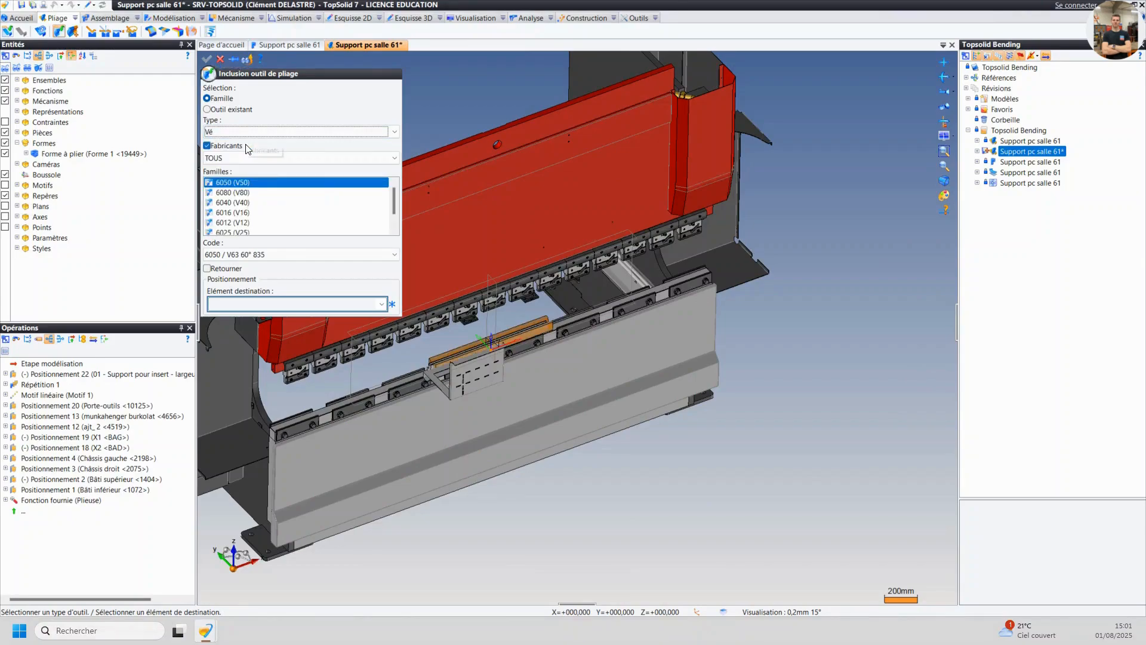
left_click(257, 213)
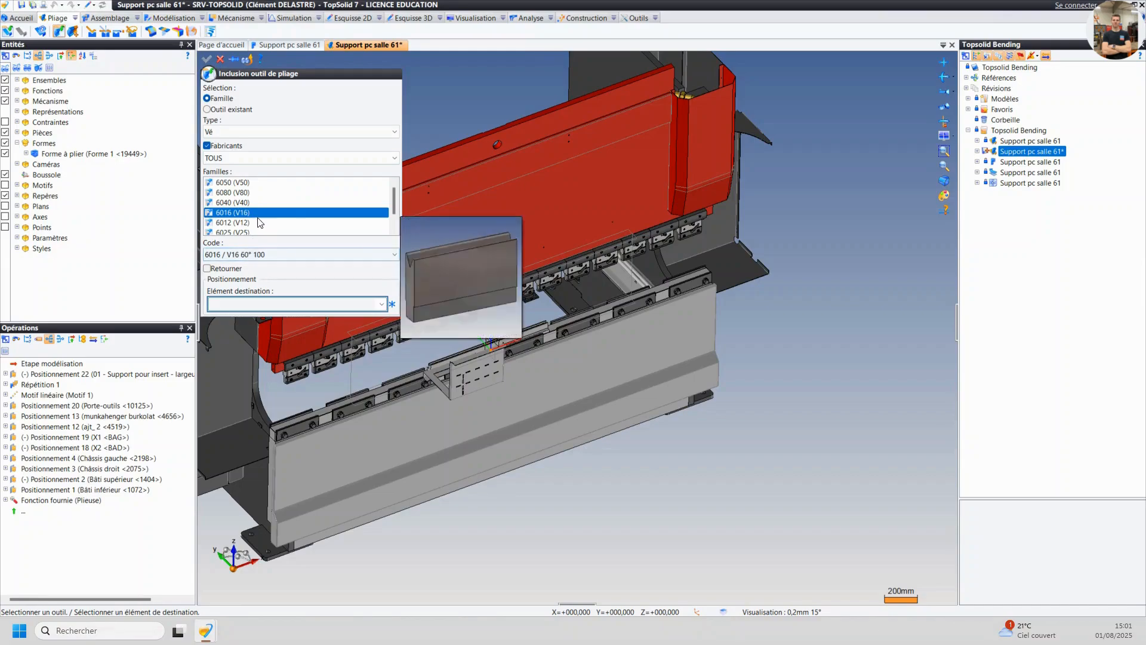
left_click(251, 254)
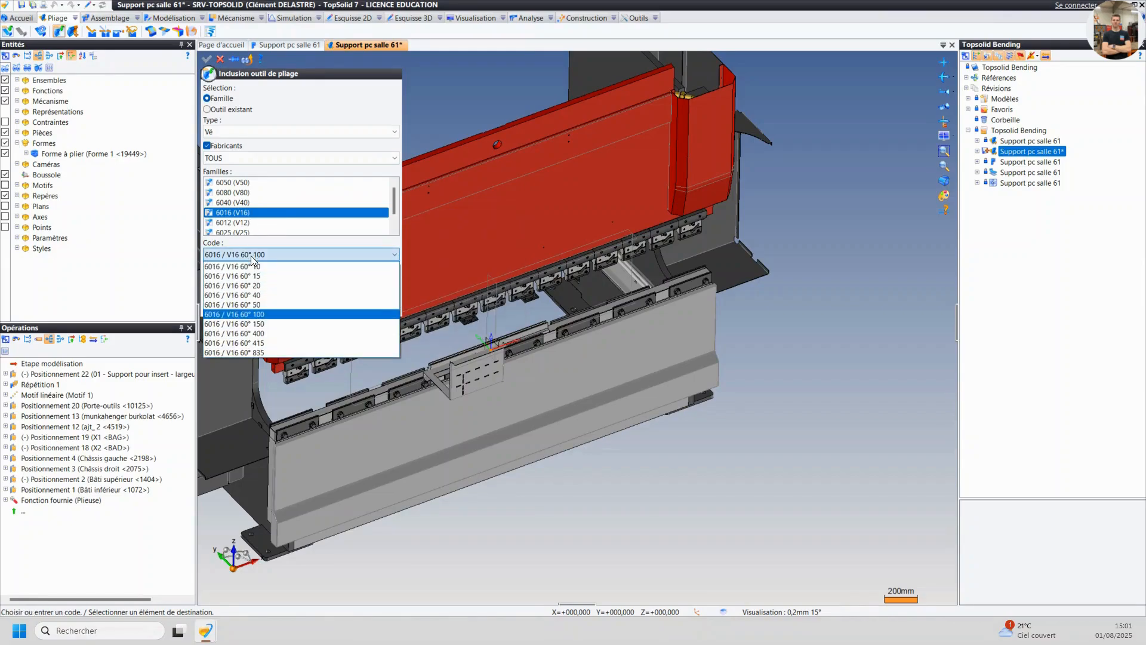
left_click(269, 326)
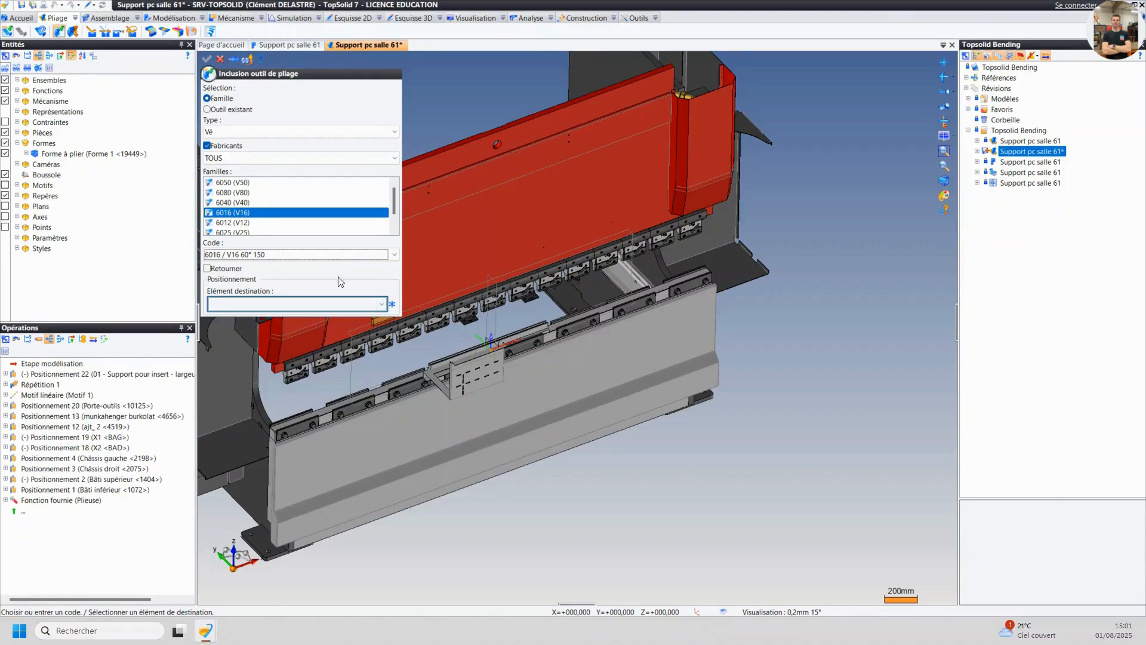
- Place the V16 die on the die holder using the Automatique positioning mode and validate the positioning
scroll(442, 341, "up", 5)
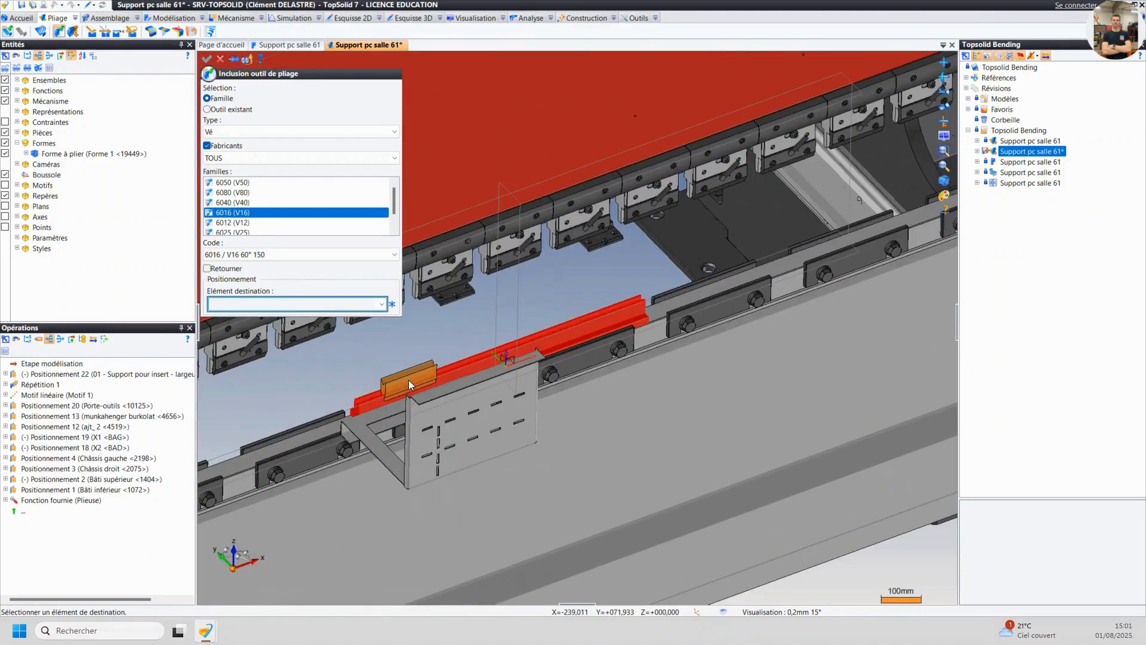
left_click(410, 383)
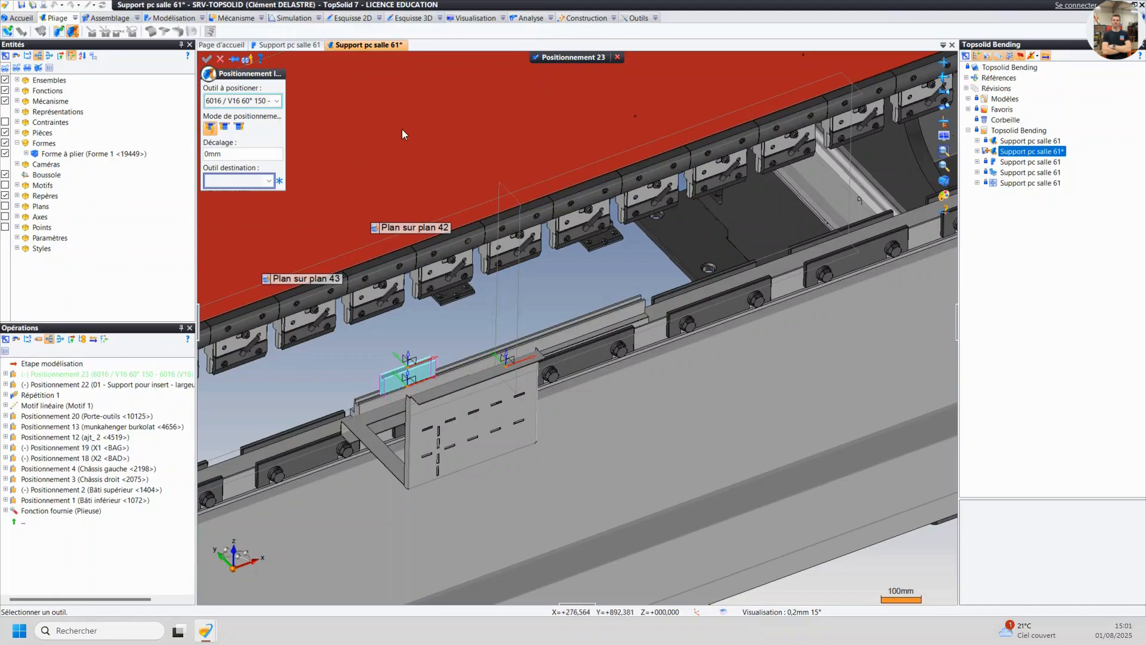
left_click(239, 127)
left_click(212, 129)
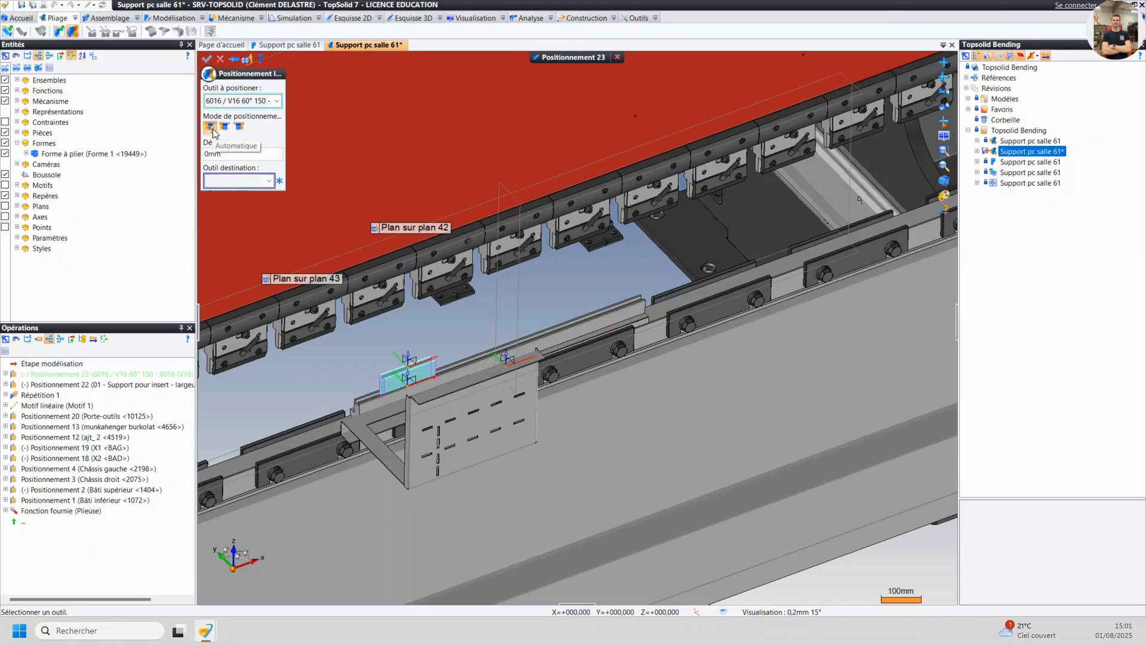
left_click(594, 327)
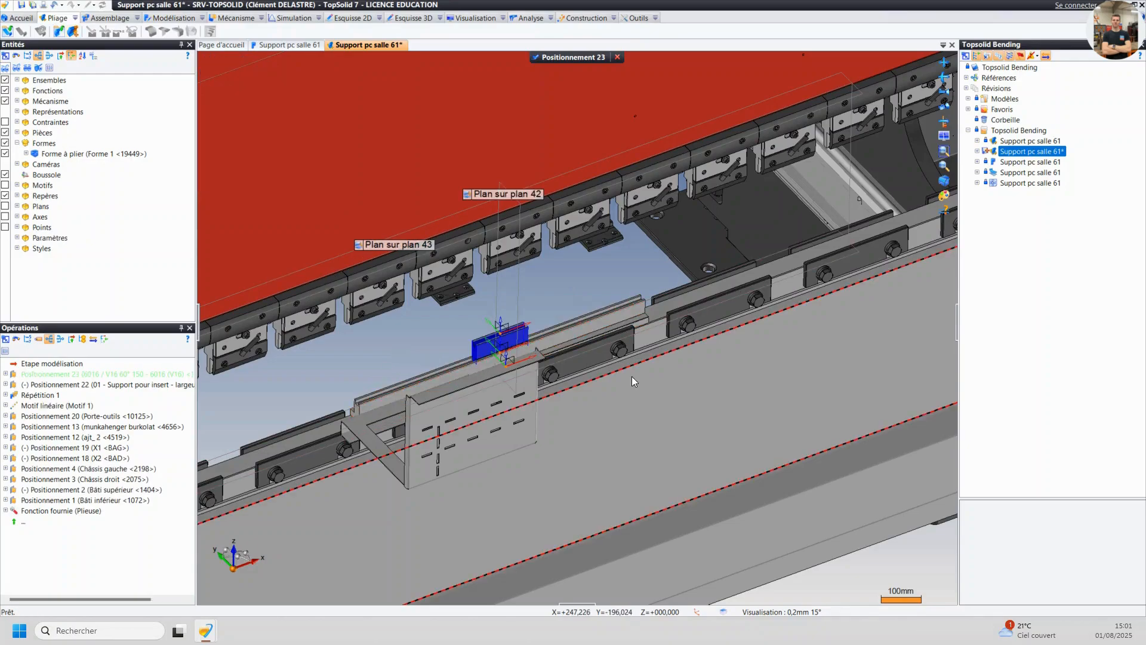
left_click(599, 62)
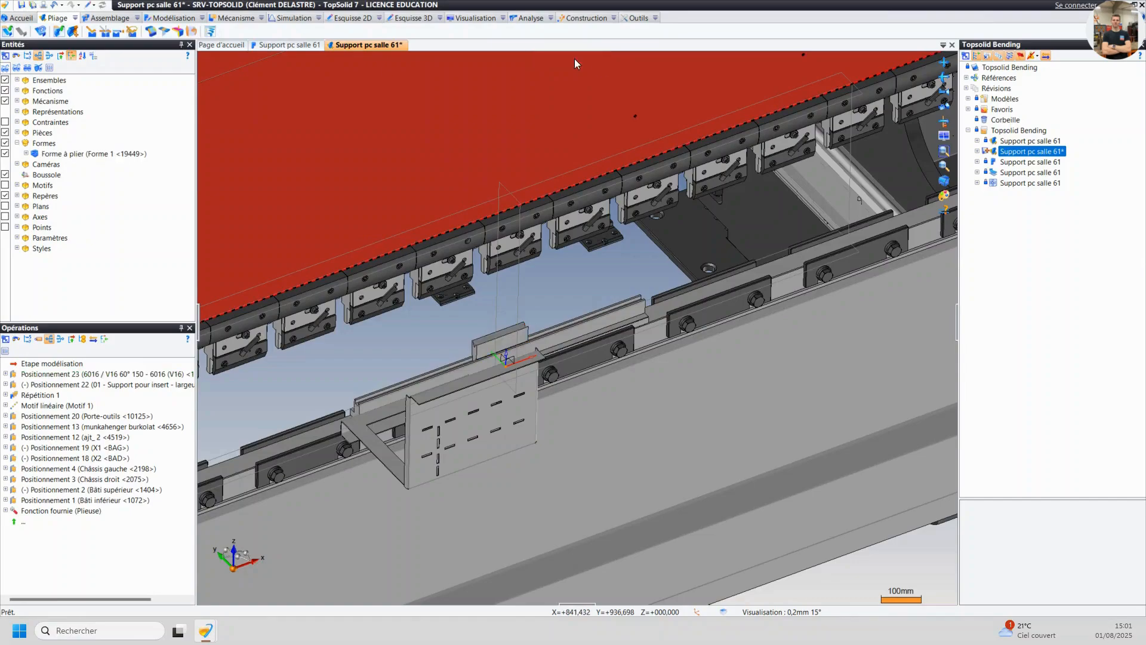
- Include a second die from family 6016 (V16), code 6016 / V16 60° 150, on the die holder beside the first
left_click(59, 31)
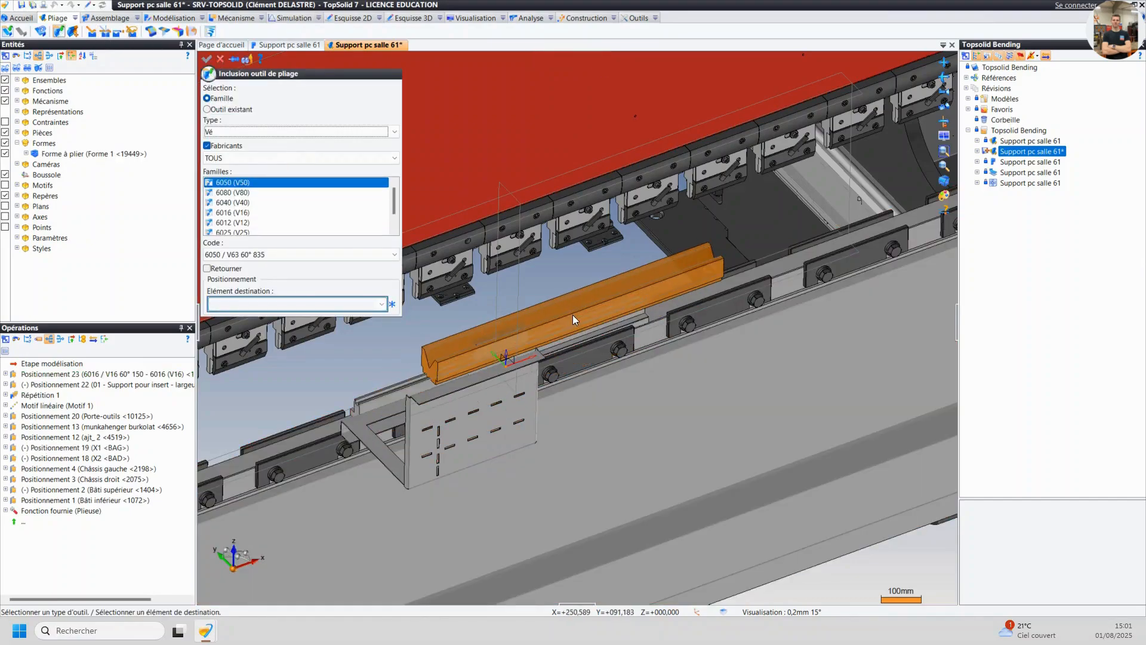
left_click(233, 212)
left_click(287, 254)
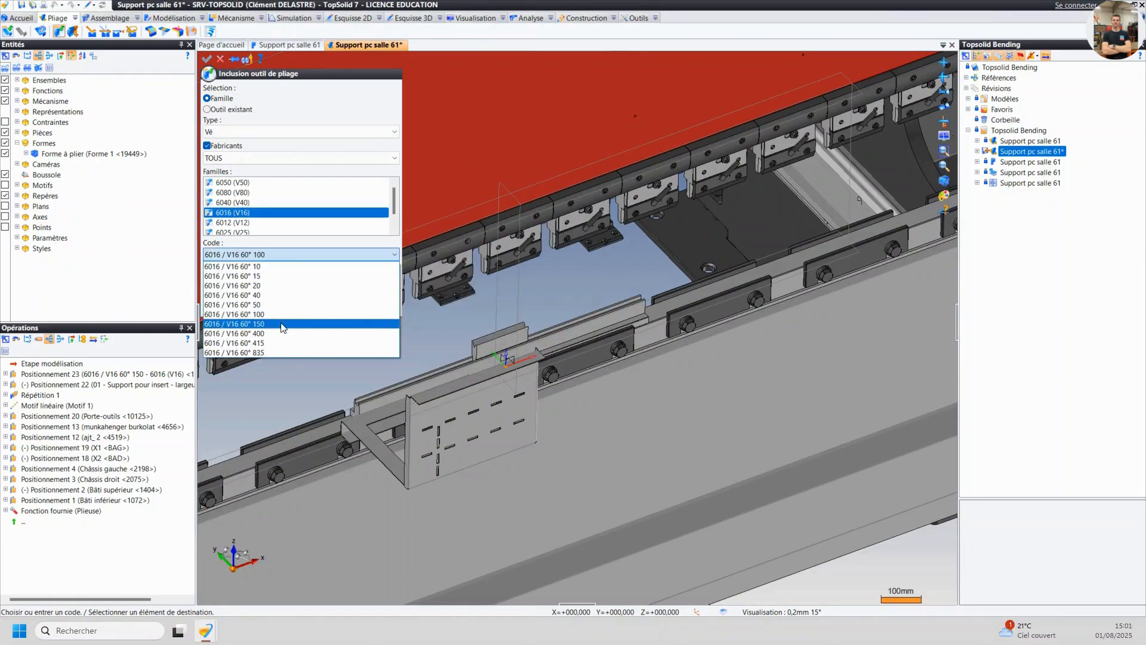
left_click(289, 324)
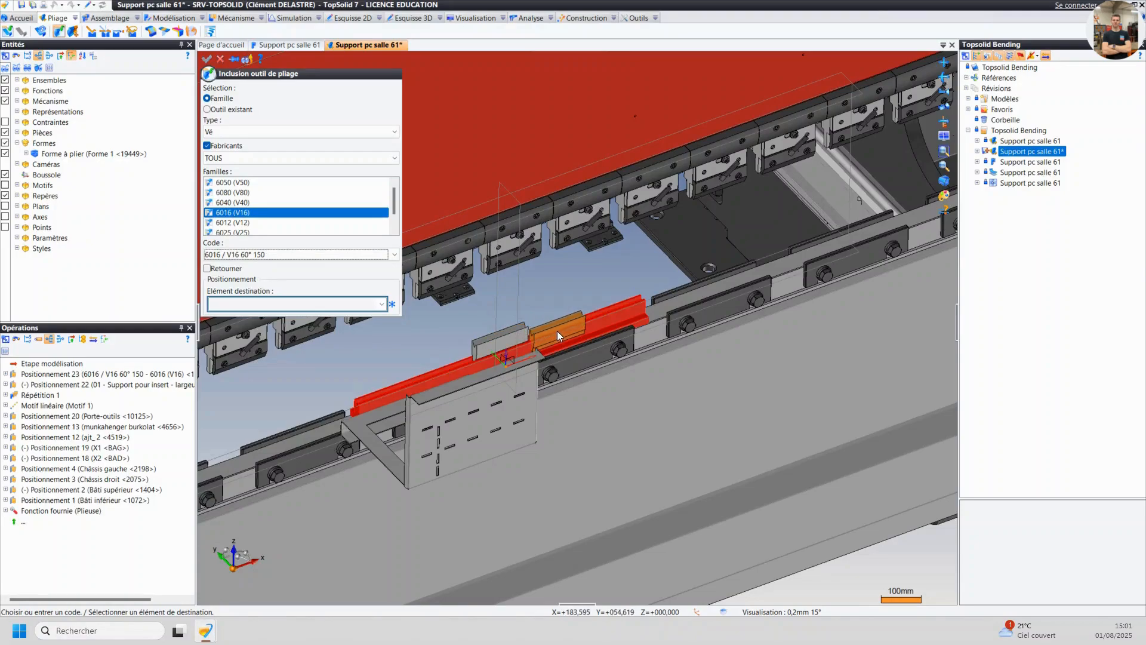
left_click(557, 331)
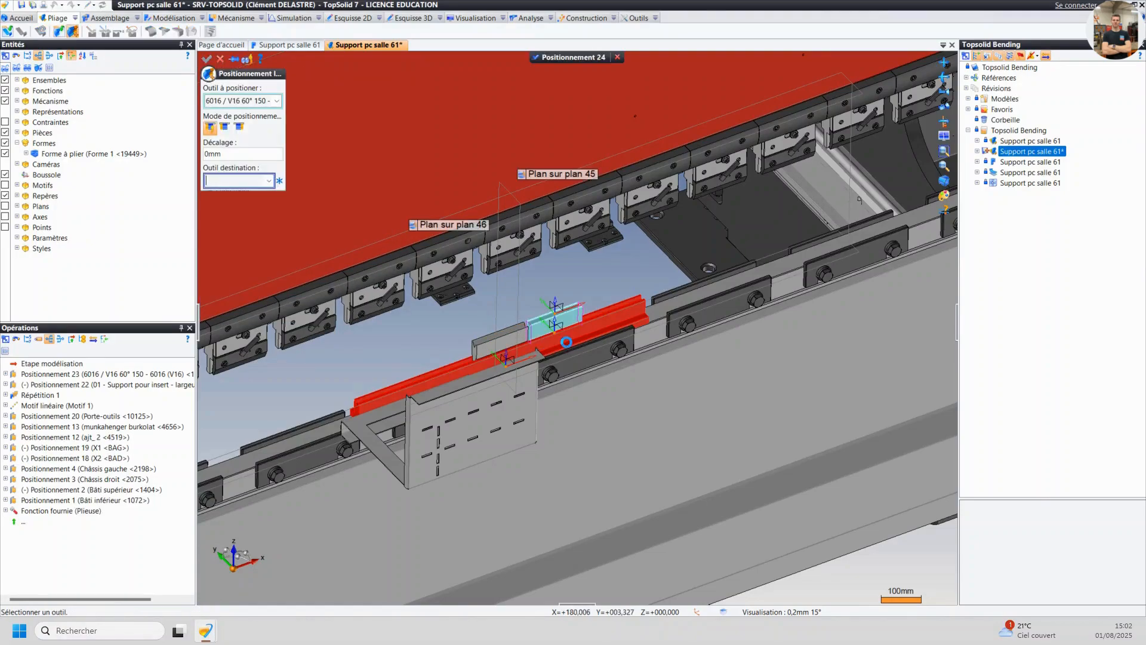
- Position the second 150 die flush against the right end of the first die and inspect the joint between them
left_click(239, 127)
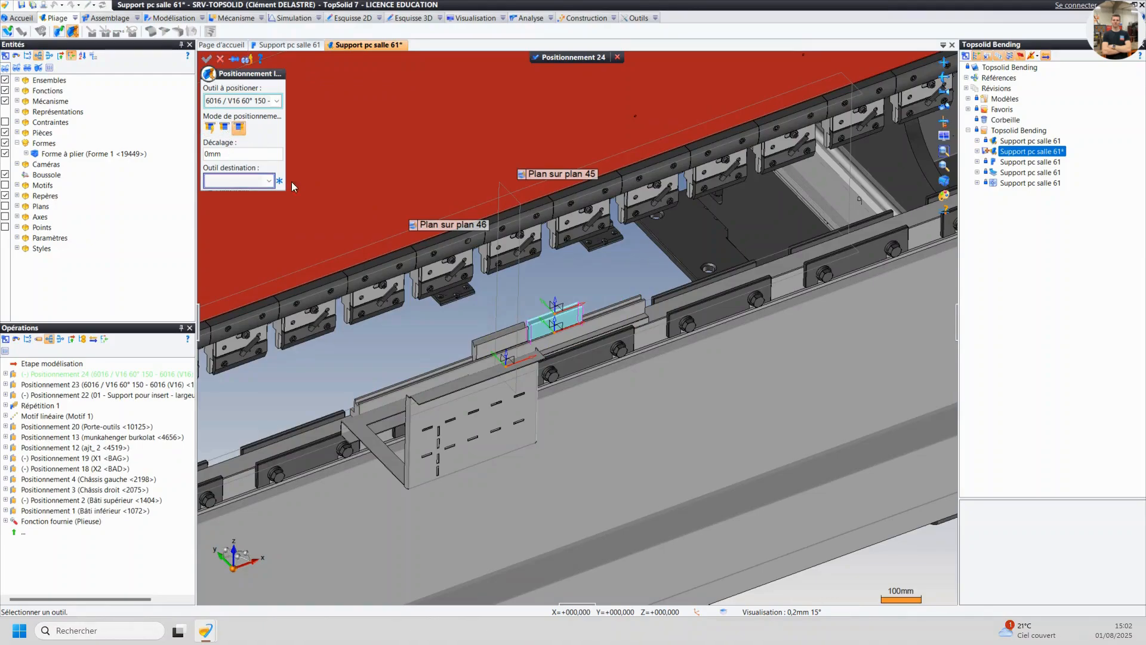
left_click(520, 344)
scroll(530, 337, "up", 3)
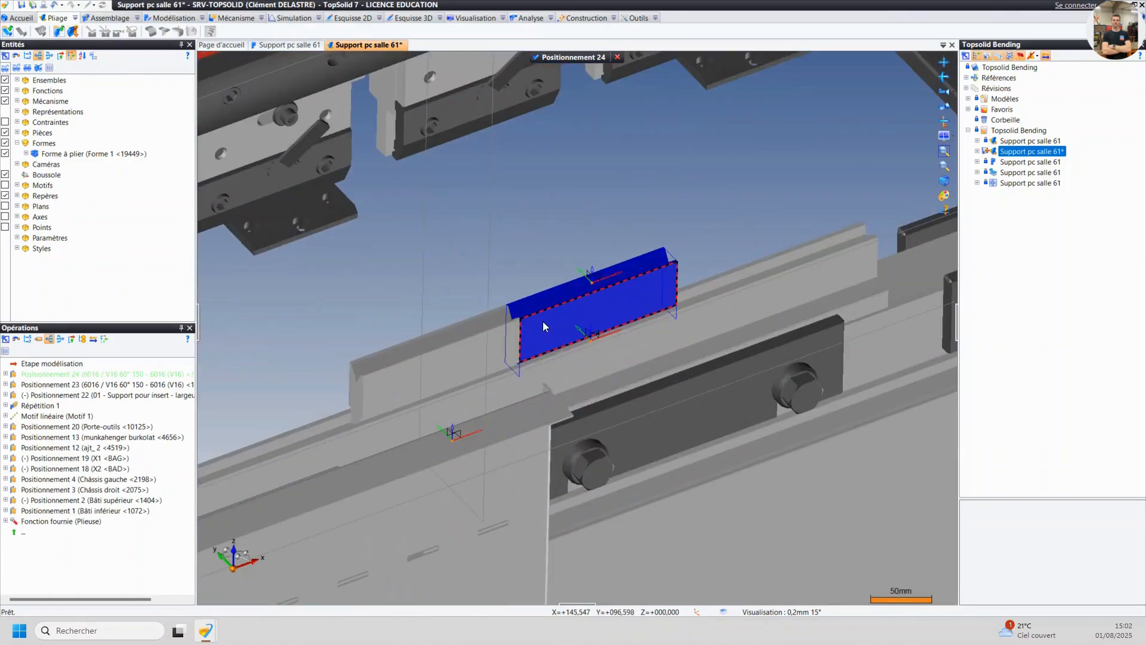
middle_click_drag(669, 272, 544, 409)
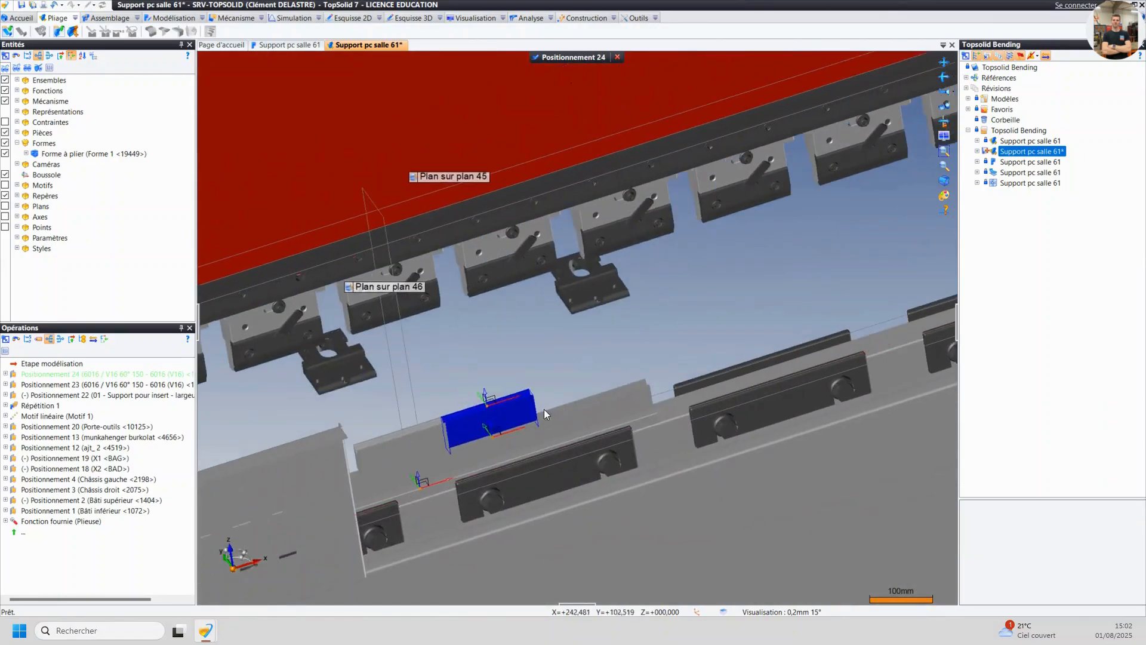
- Include a 6016 / V16 60° 50 die on the die holder and position it flush against the right end of the second 150 die
left_click(59, 32)
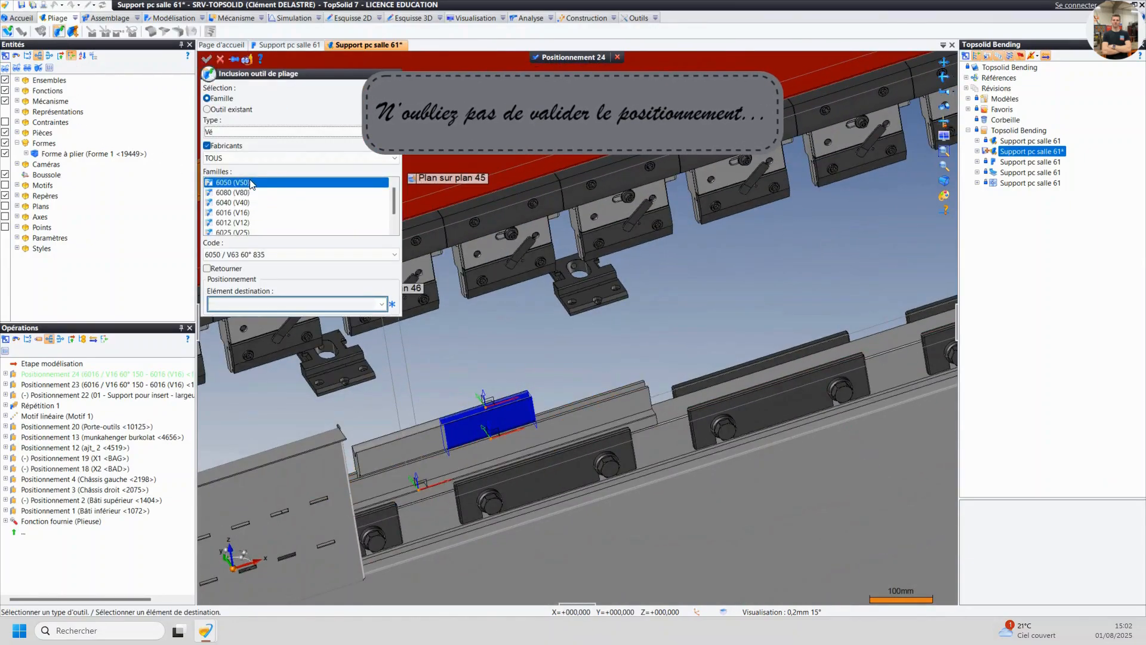
left_click(250, 213)
left_click(260, 254)
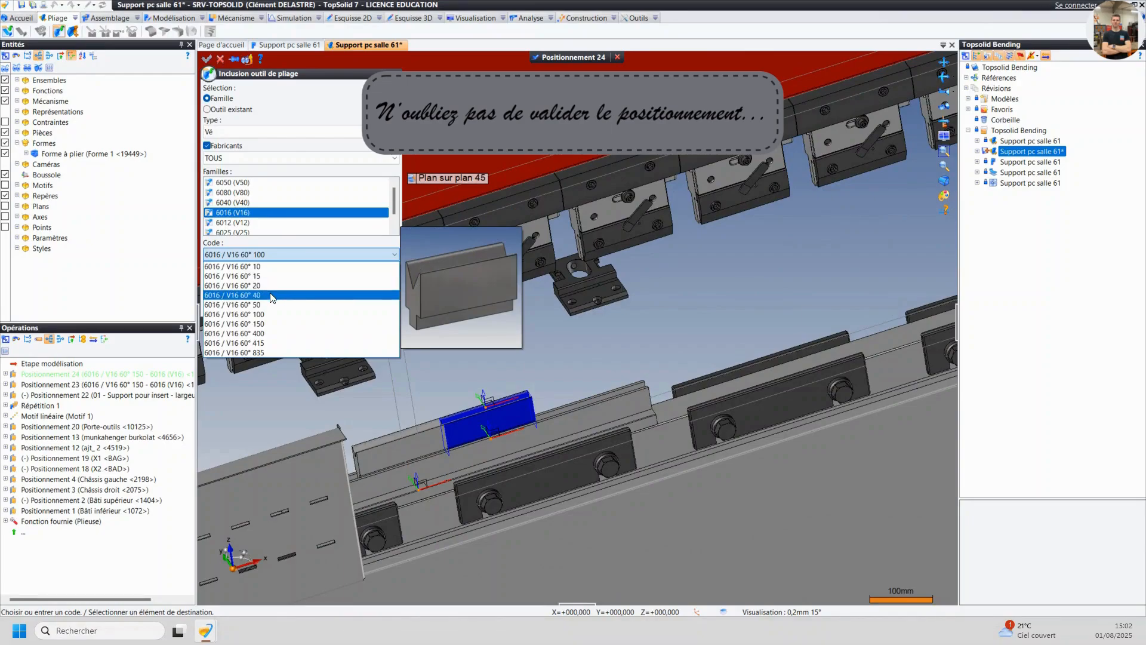
left_click(267, 305)
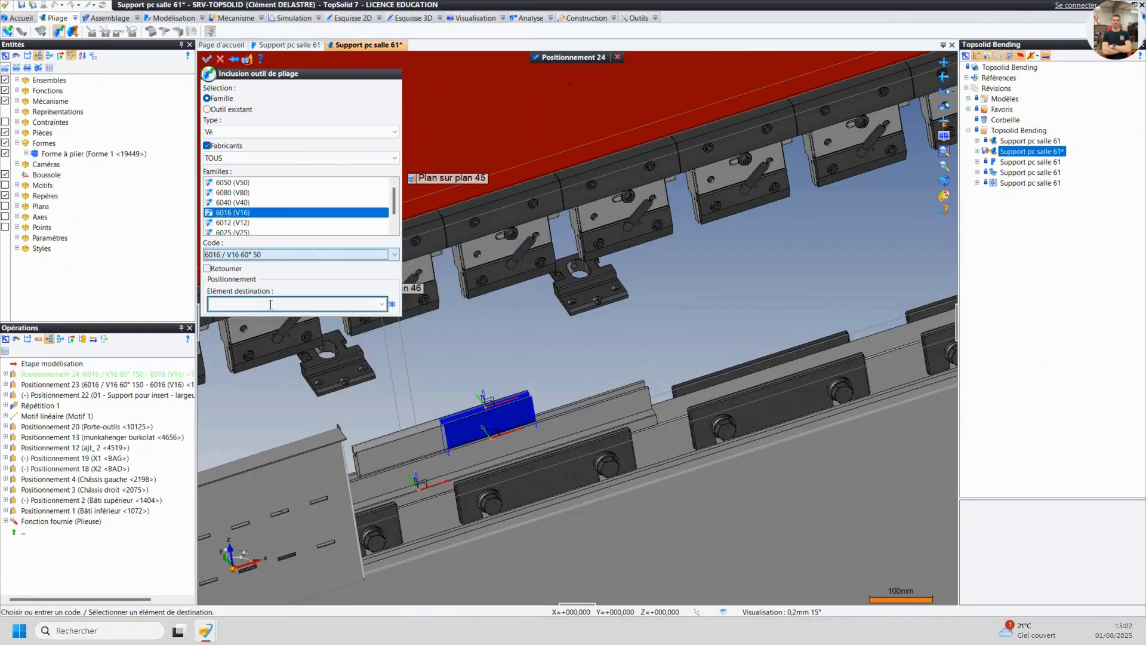
left_click(585, 416)
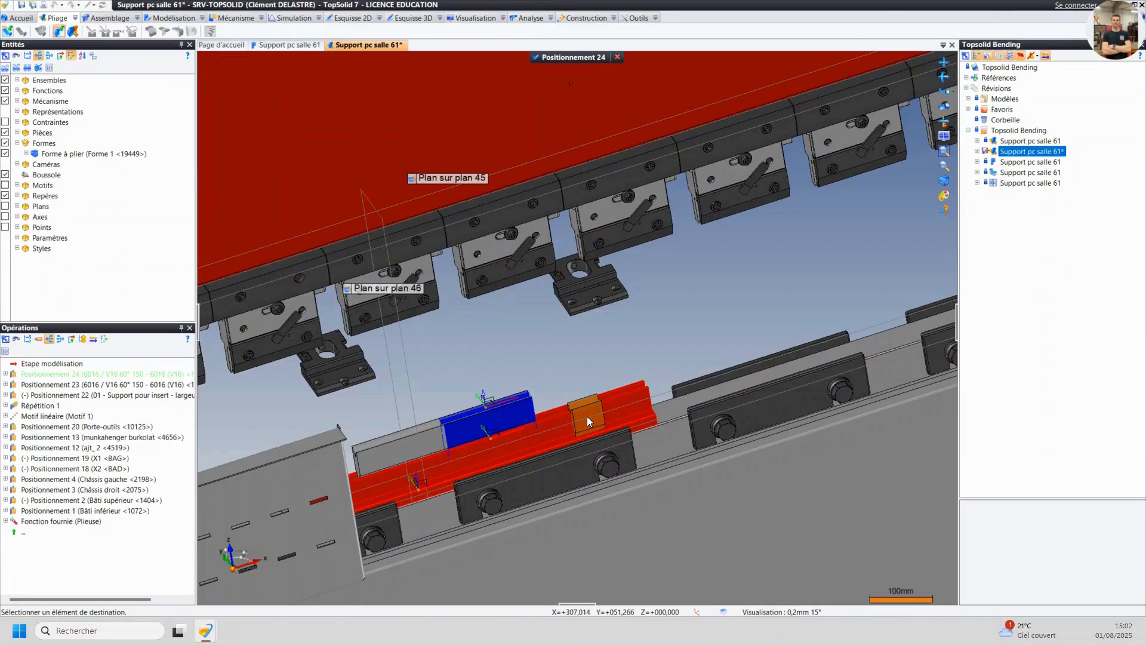
left_click(584, 412)
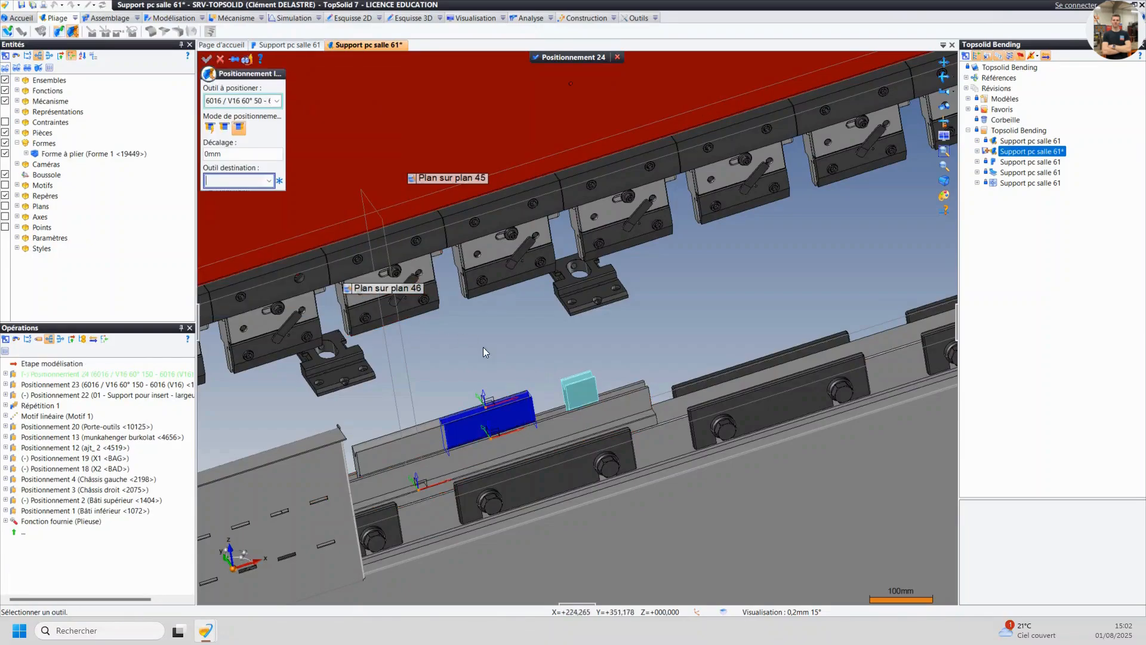
left_click(525, 417)
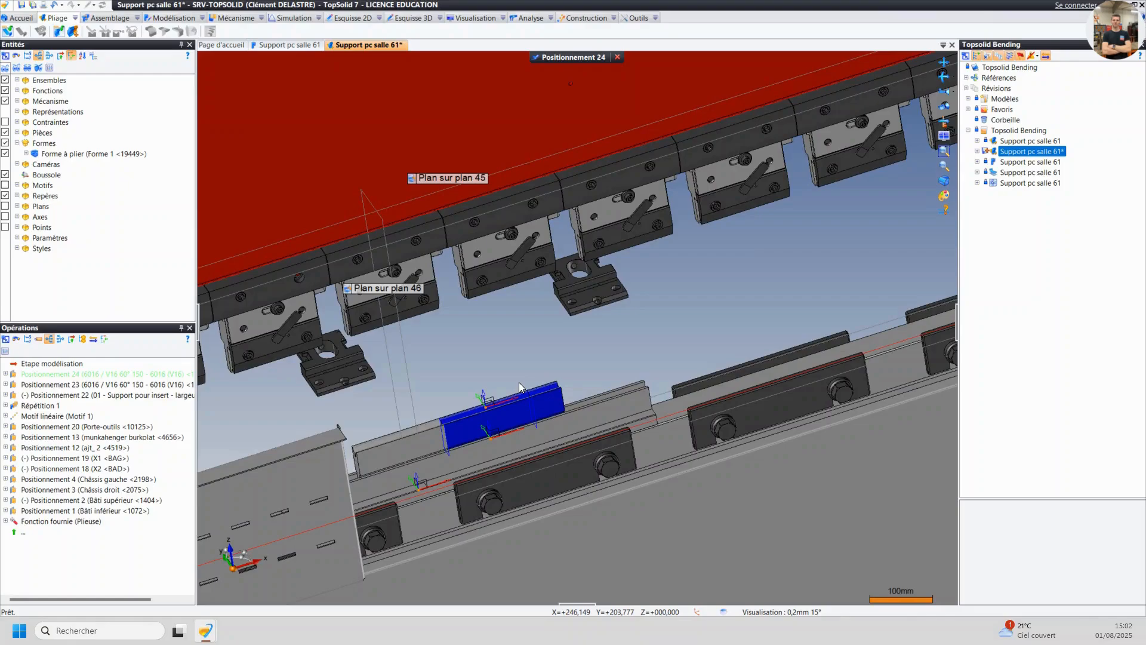
- Validate the 50 die's positioning, and include a 6016 / V16 60° 20 die on the die holder, flush against its right end
left_click(536, 57)
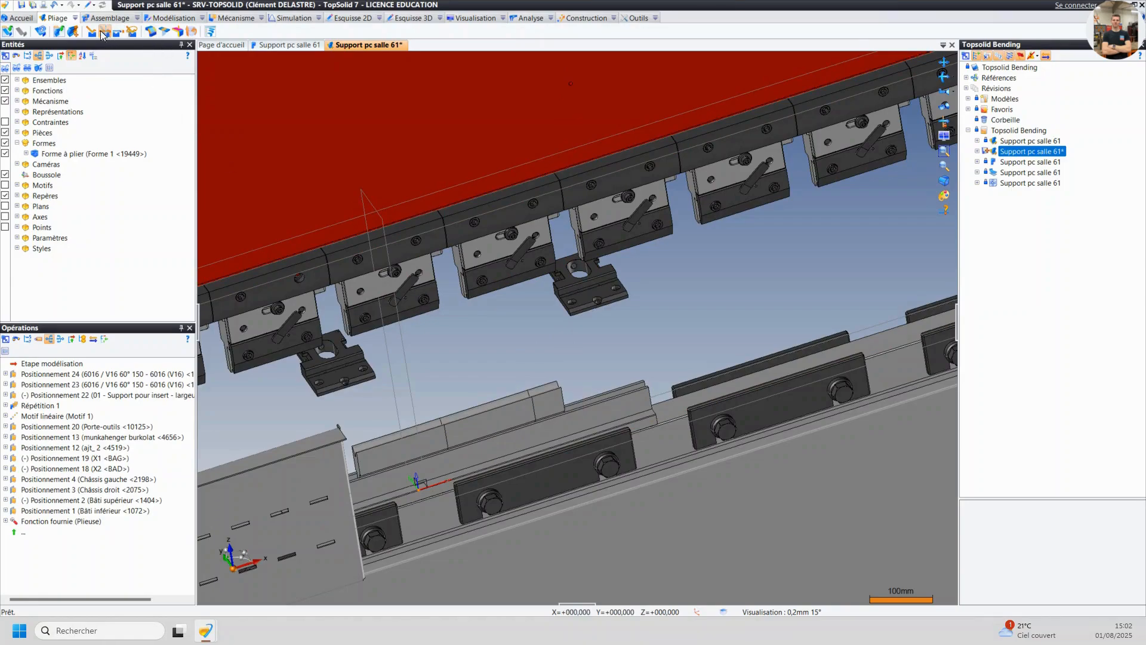
left_click(59, 33)
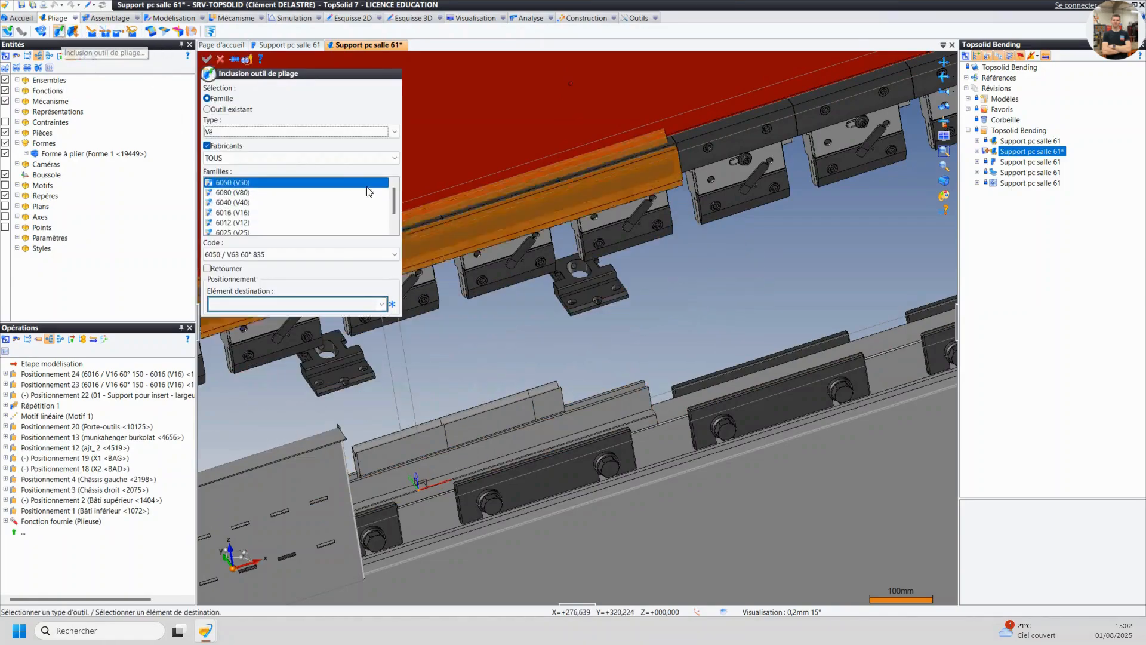
left_click(286, 256)
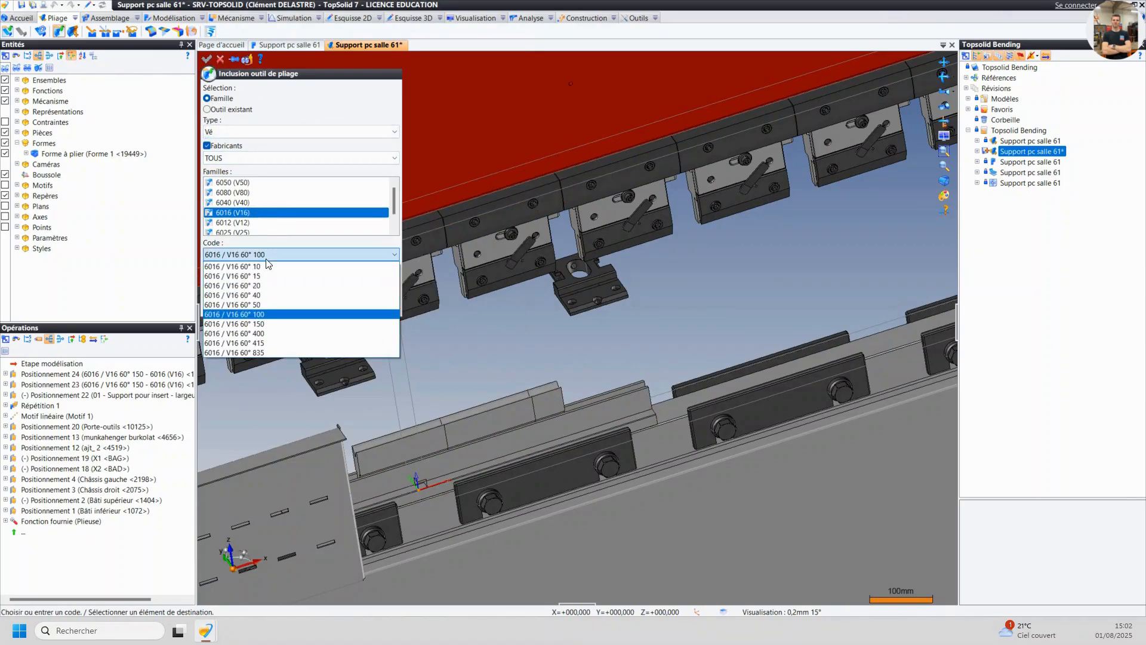
left_click(284, 301)
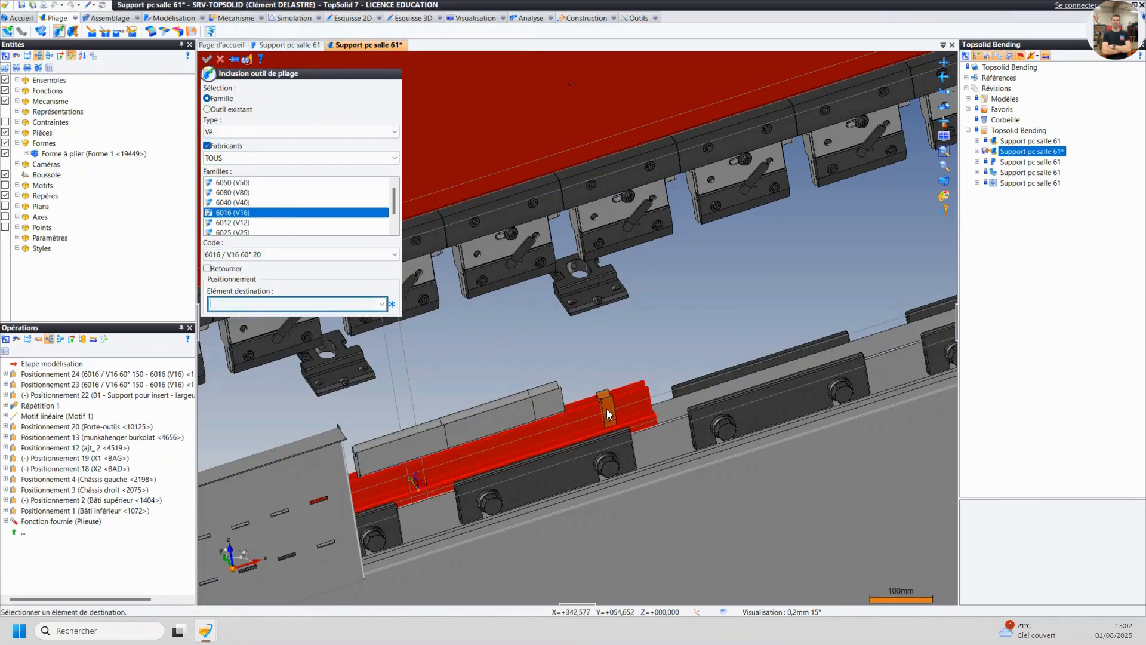
left_click(607, 410)
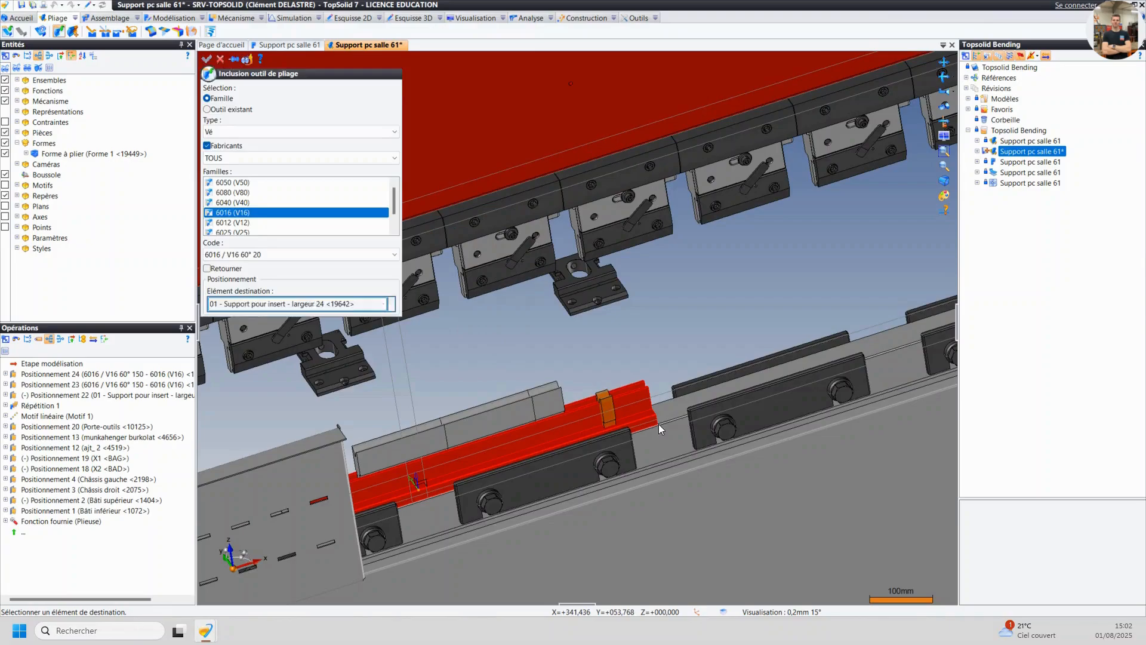
left_click(558, 400)
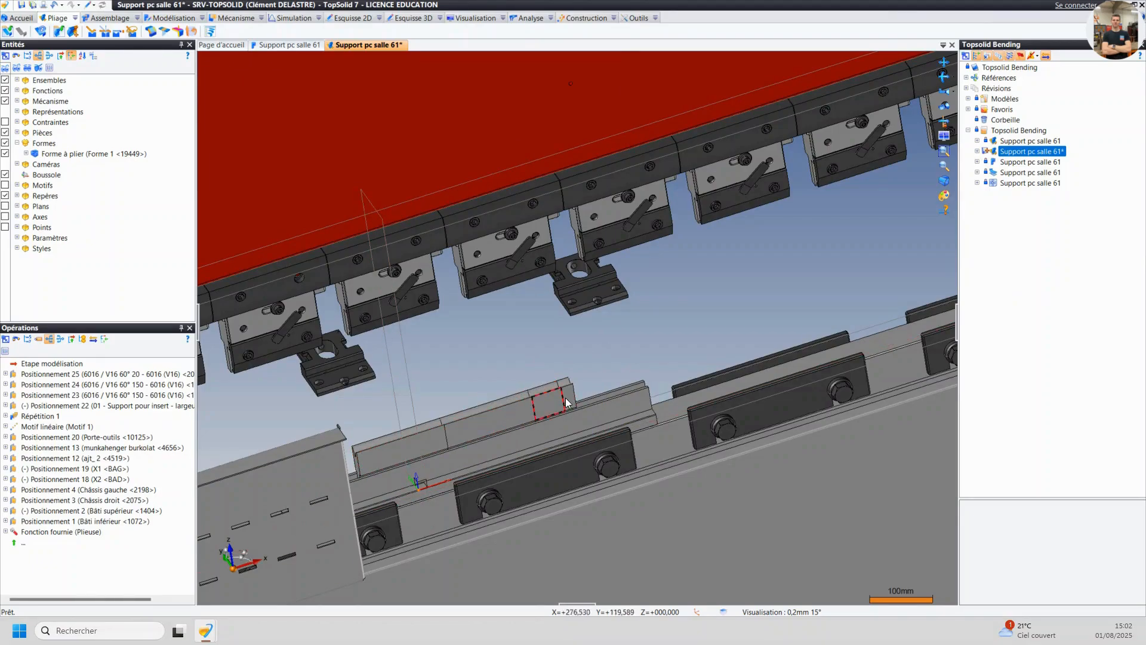
mouse_move(567, 402)
middle_mouse_down()
mouse_move(583, 392)
mouse_move(530, 404)
mouse_move(563, 401)
middle_mouse_up()
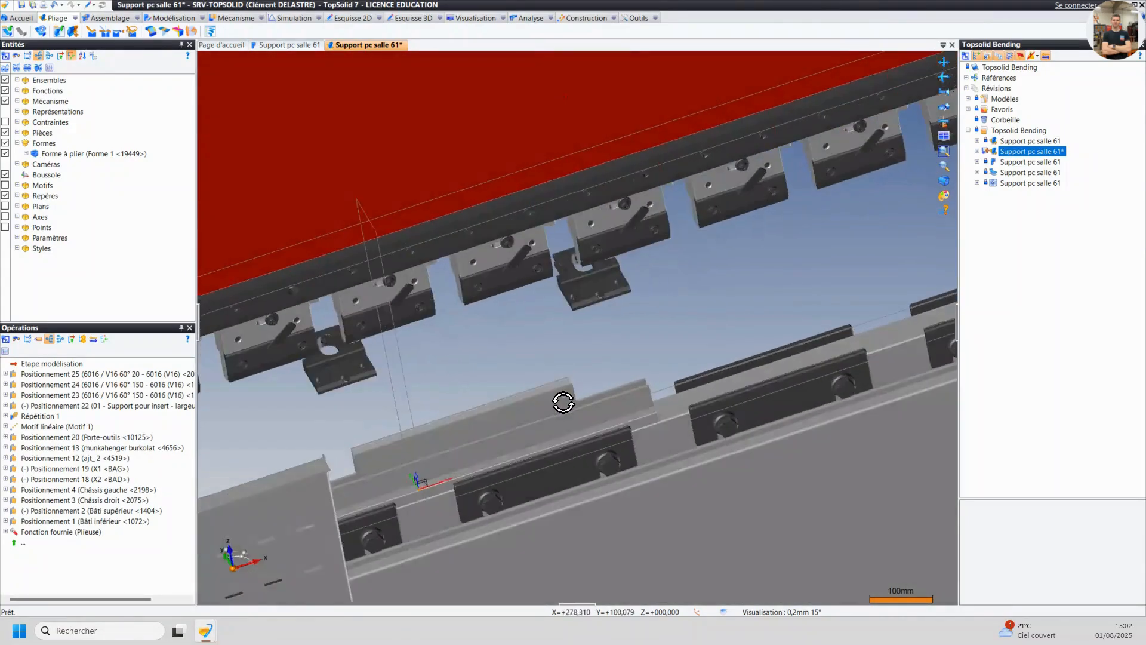
- Include a Poinçon tool from family 6008 (droit dégagé), code 6008 / 60° R0.8 300, on the upper tool holder above the dies
left_click(60, 32)
left_click(238, 132)
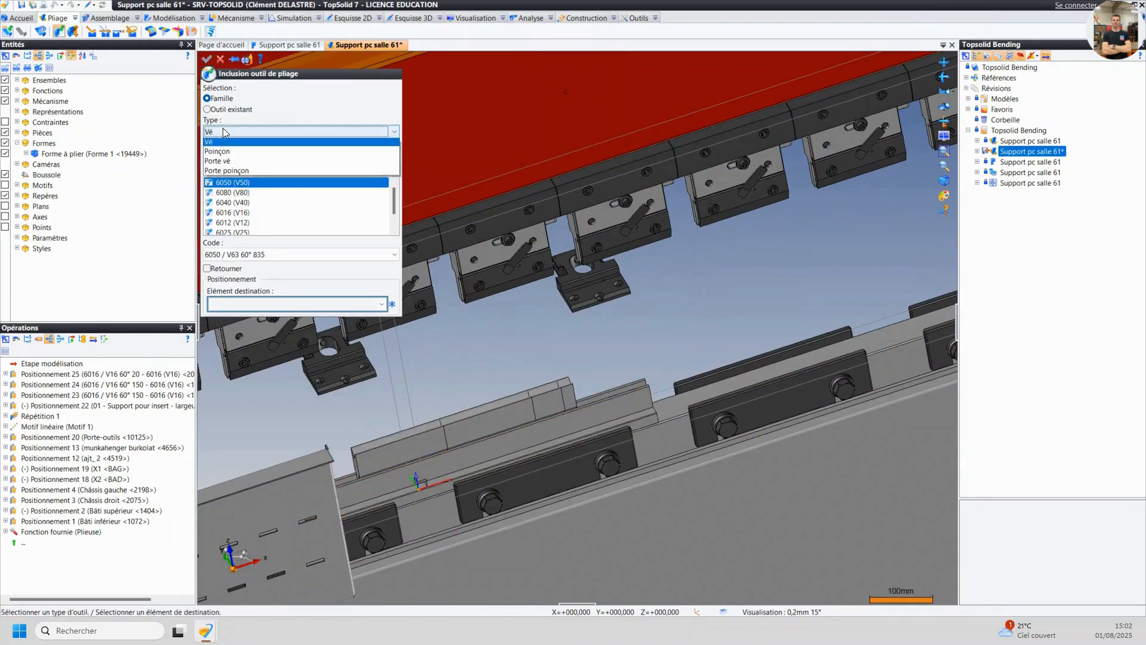
left_click(232, 156)
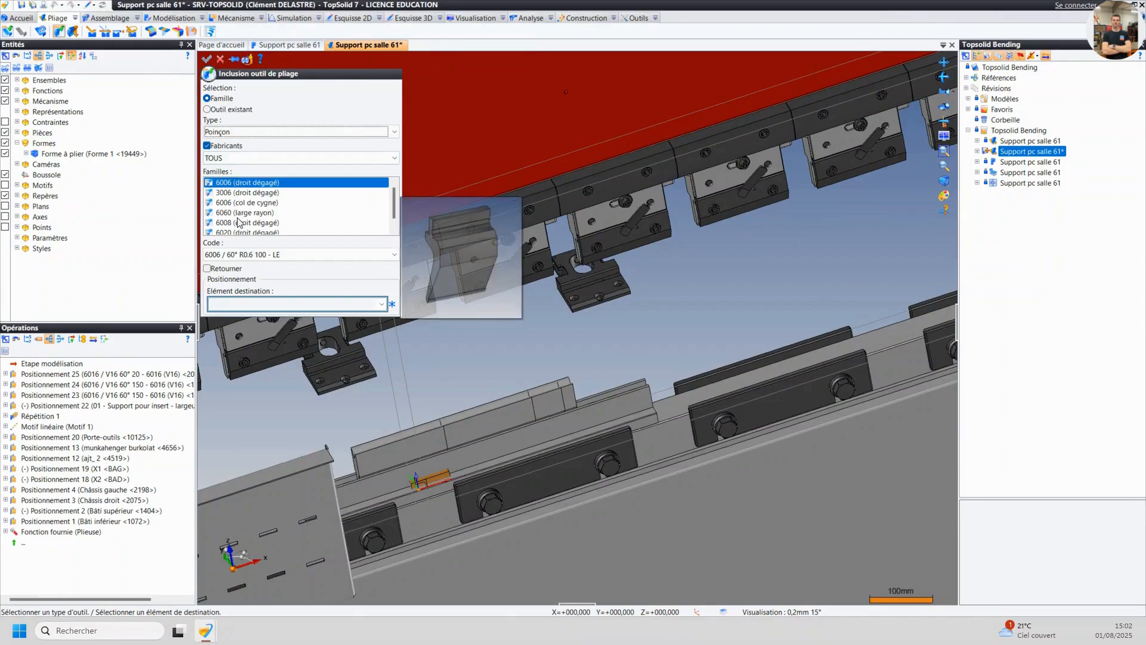
scroll(247, 225, "up", 1)
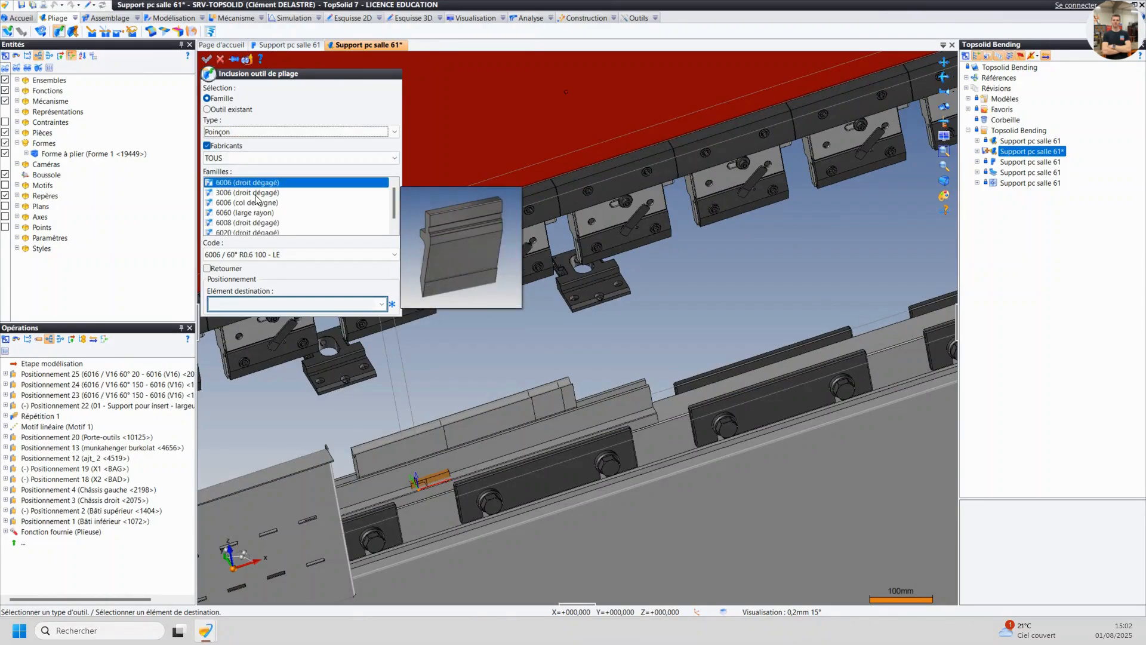
left_click(235, 223)
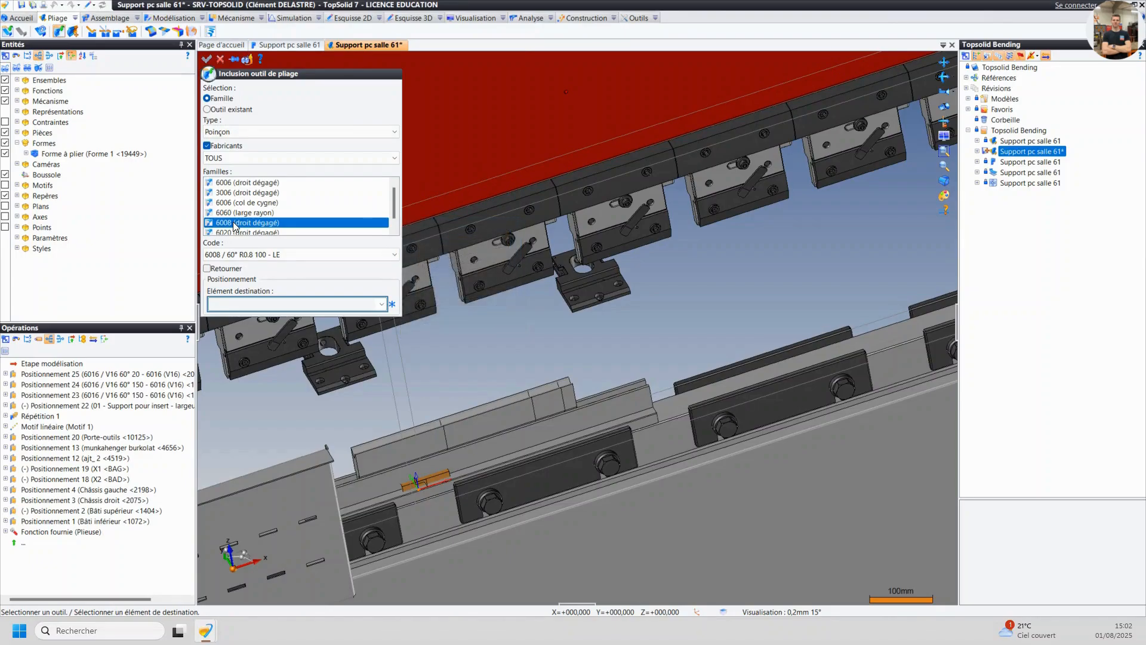
left_click(279, 254)
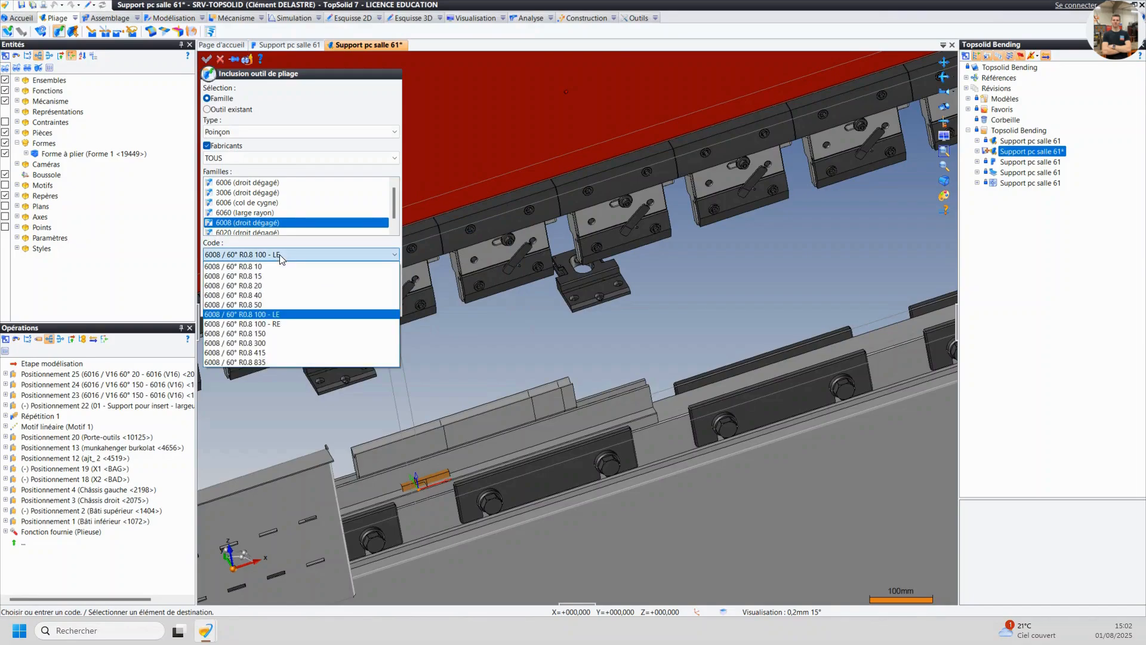
left_click(265, 343)
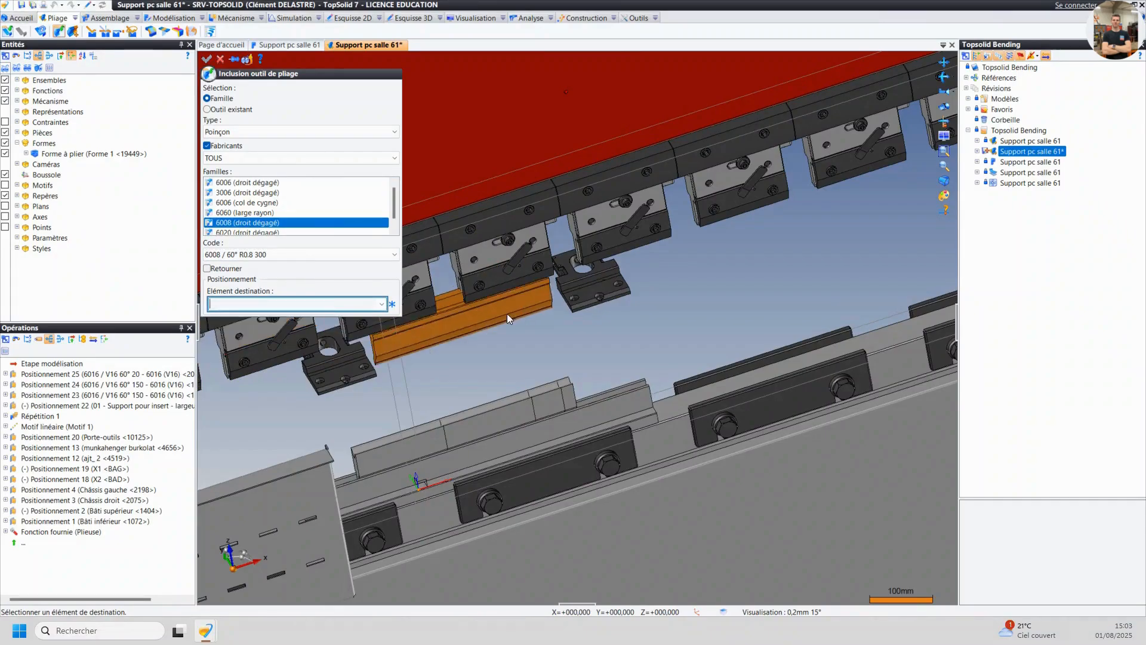
middle_click_drag(428, 327, 615, 374)
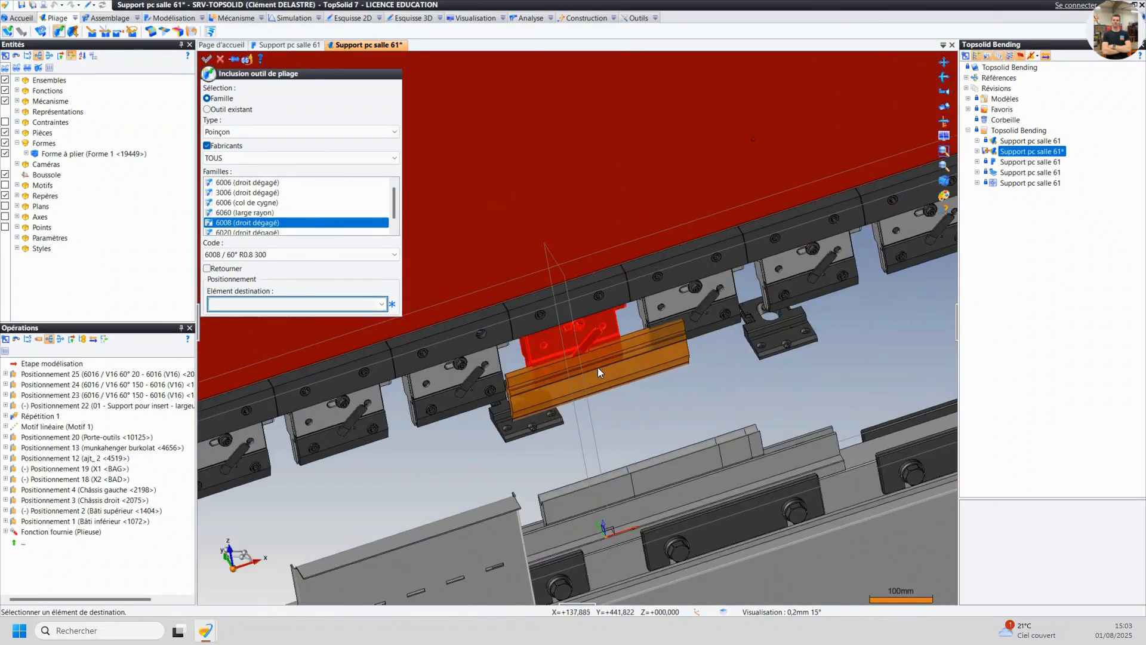
left_click(597, 365)
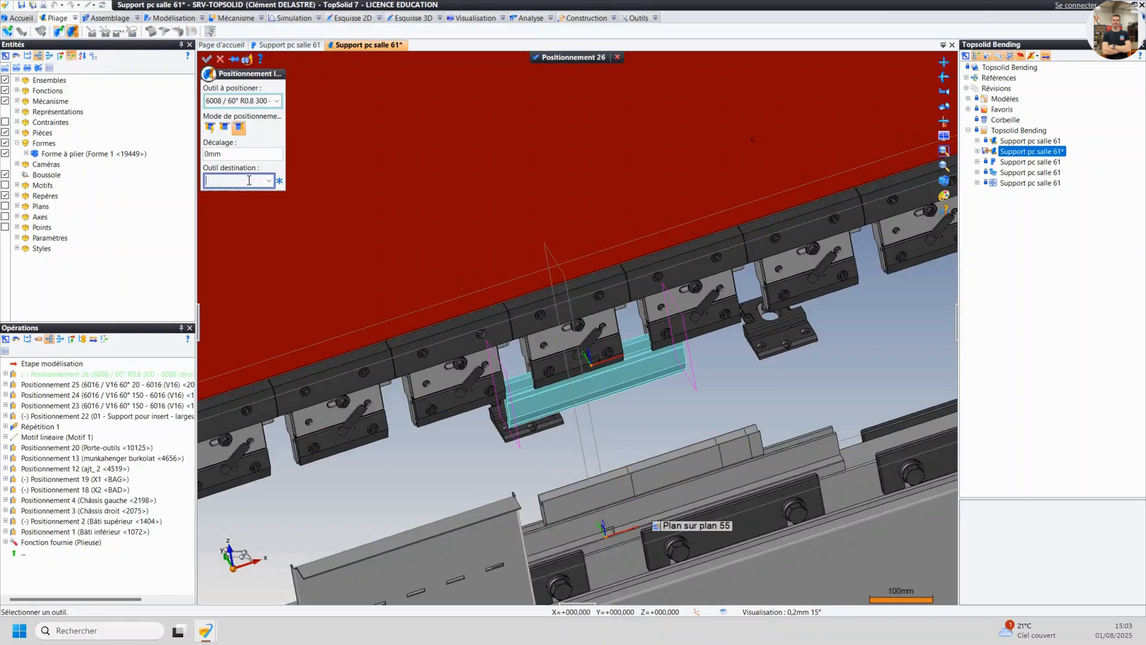
- Try to position the 300 punch against the first V16 die, and undo that positioning
left_click(586, 507)
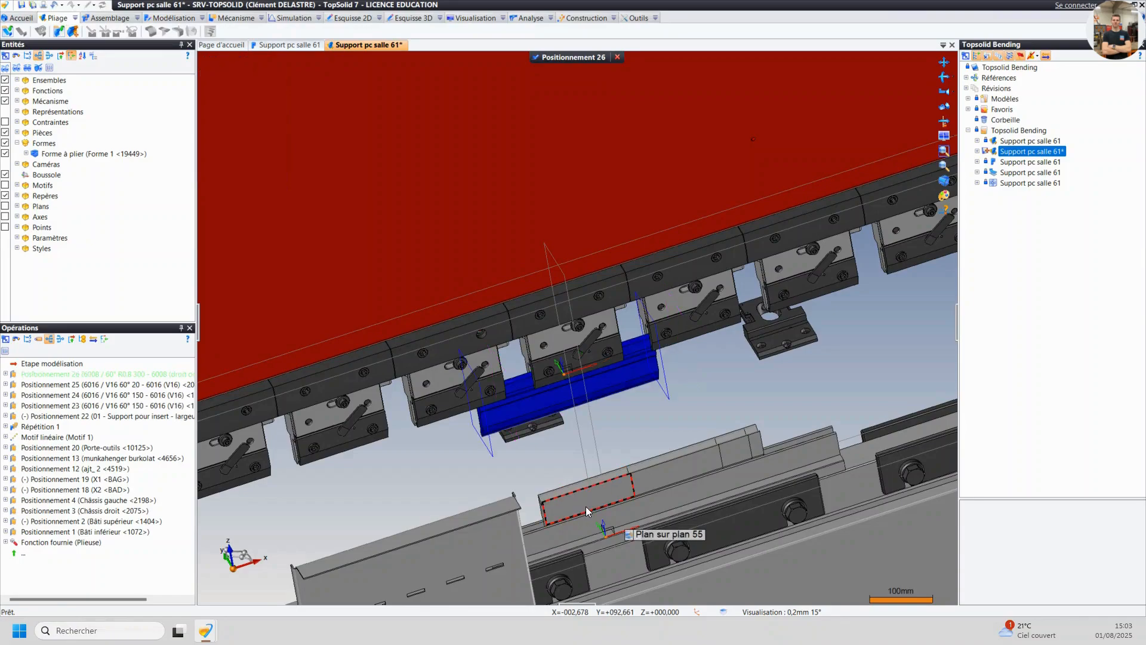
key("ctrl+z")
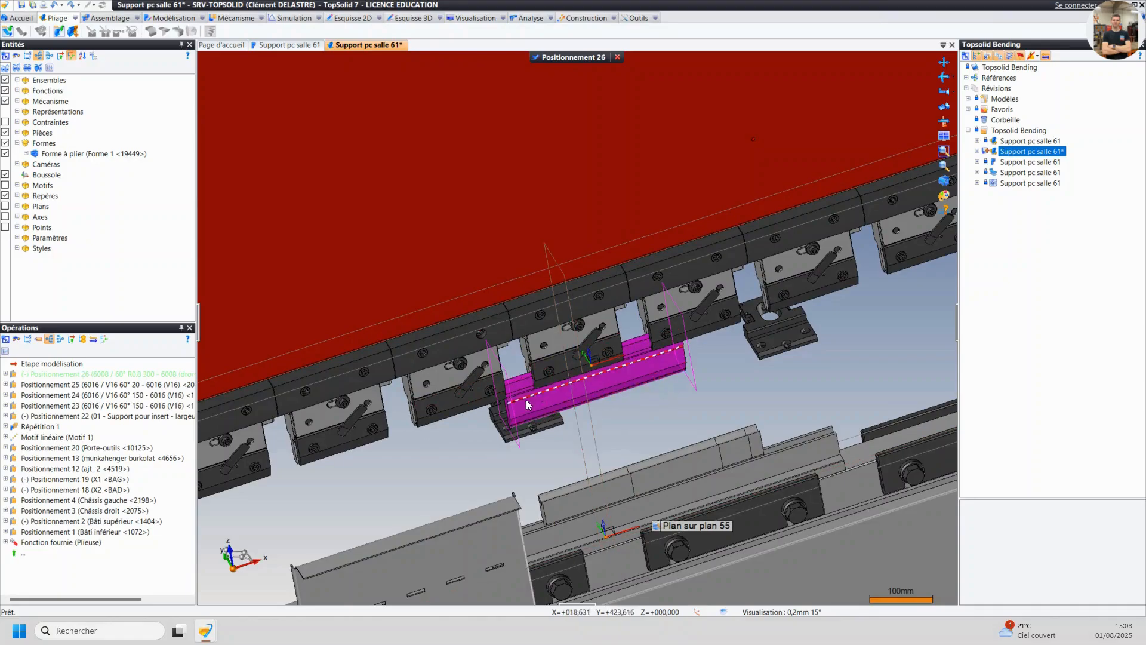
- Align the 300 punch's left end face with the first V16 die's left end face using a plane-on-plane constraint, and validate the positioning
scroll(536, 485, "up", 5)
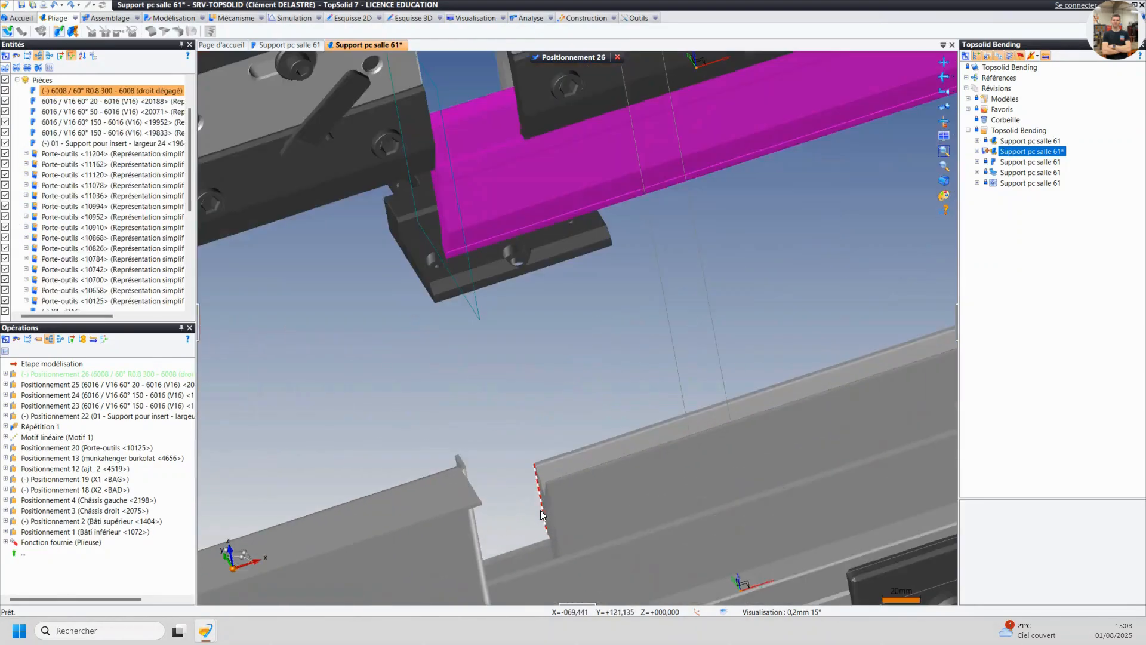
right_click(545, 511)
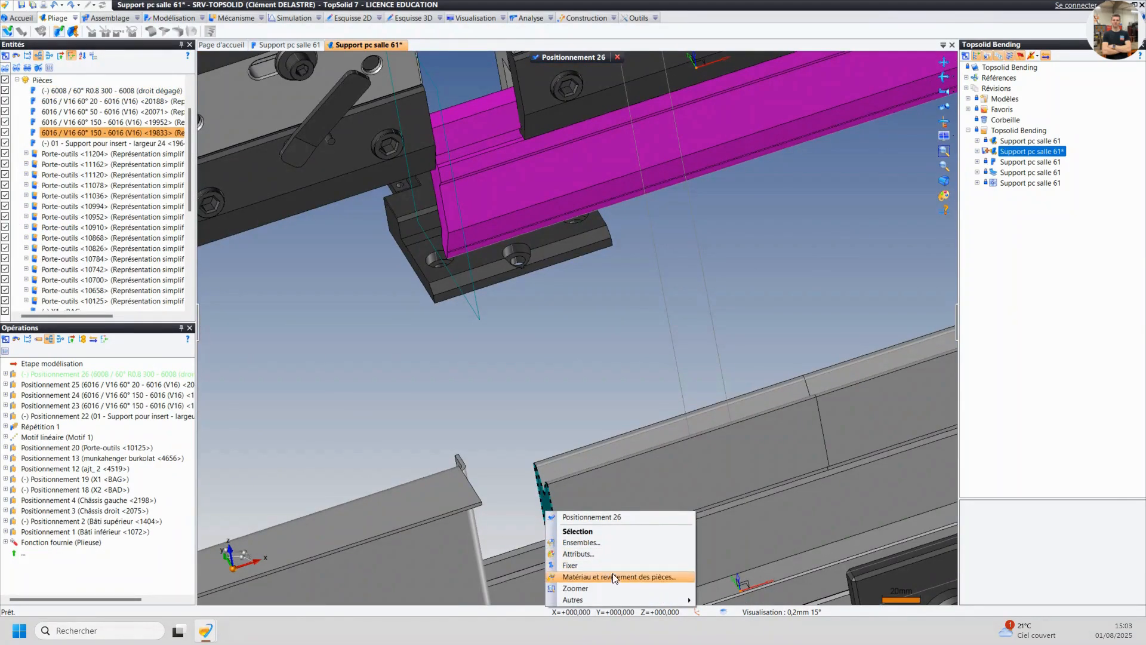
left_click(540, 447)
left_click(439, 223)
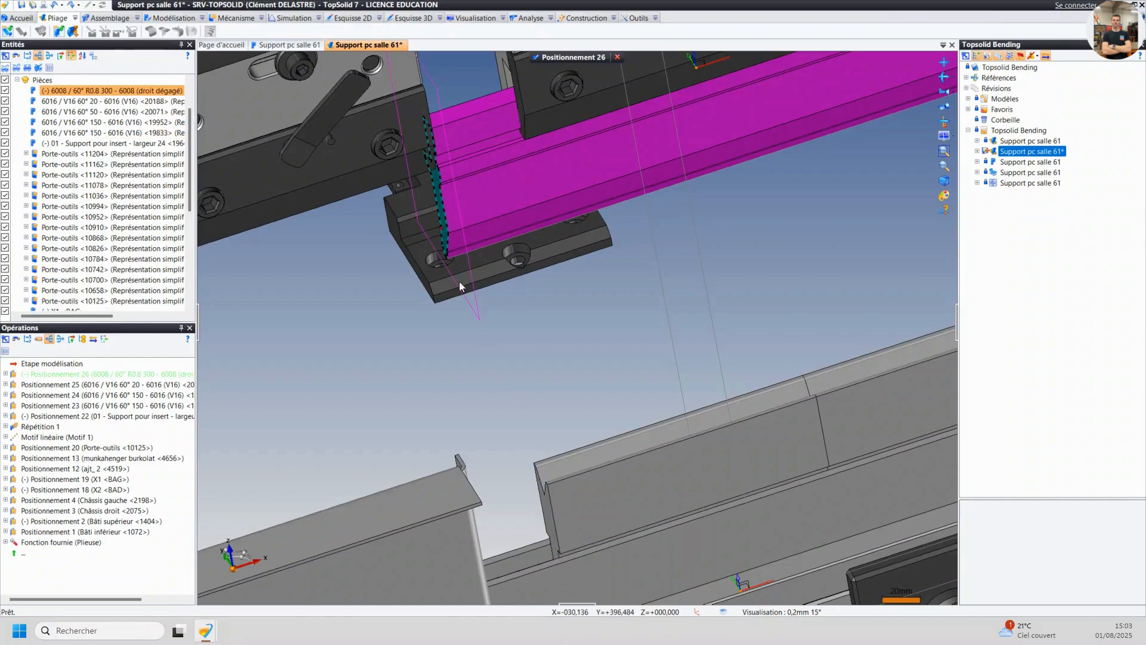
left_click(552, 526)
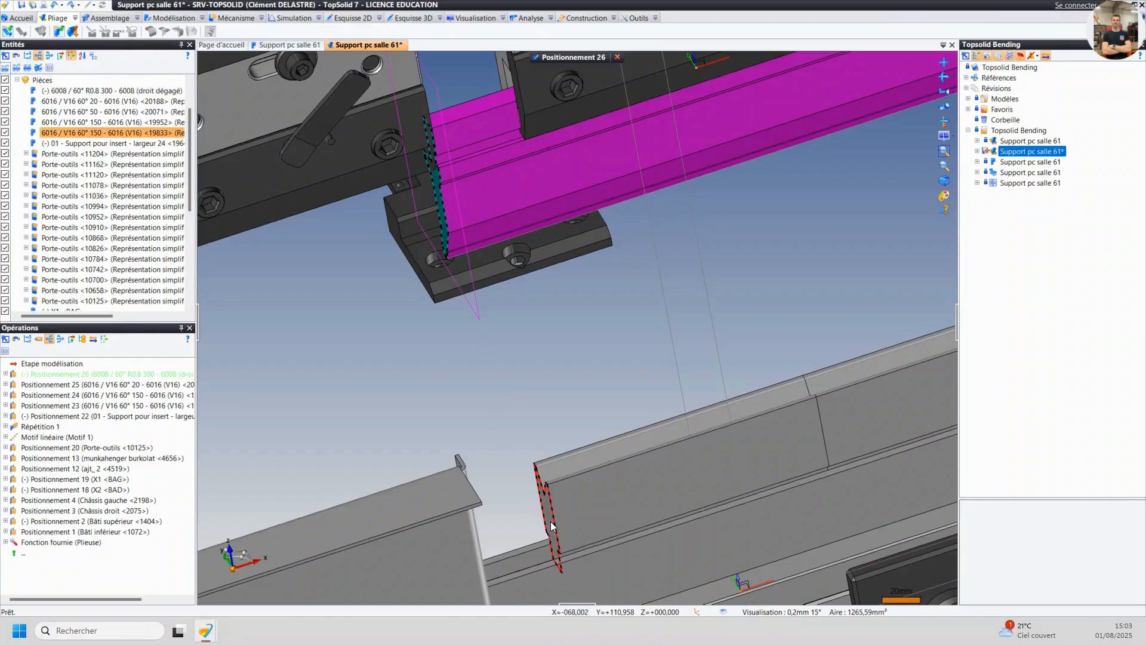
right_click(485, 434)
left_click(440, 222)
left_click(440, 224)
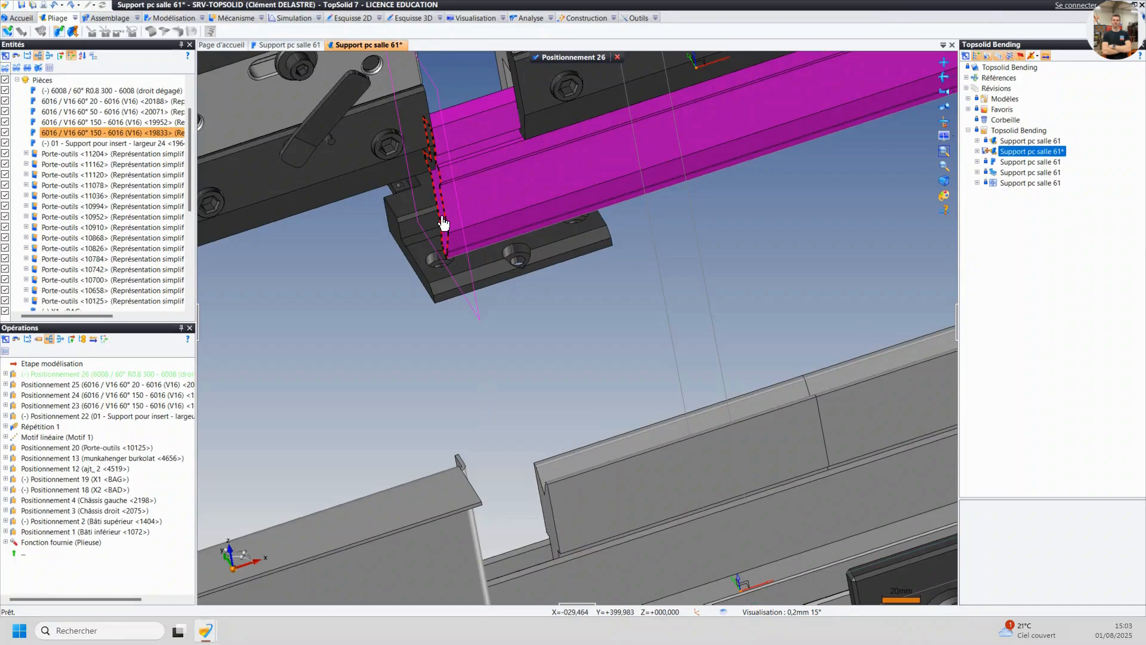
right_click(554, 545)
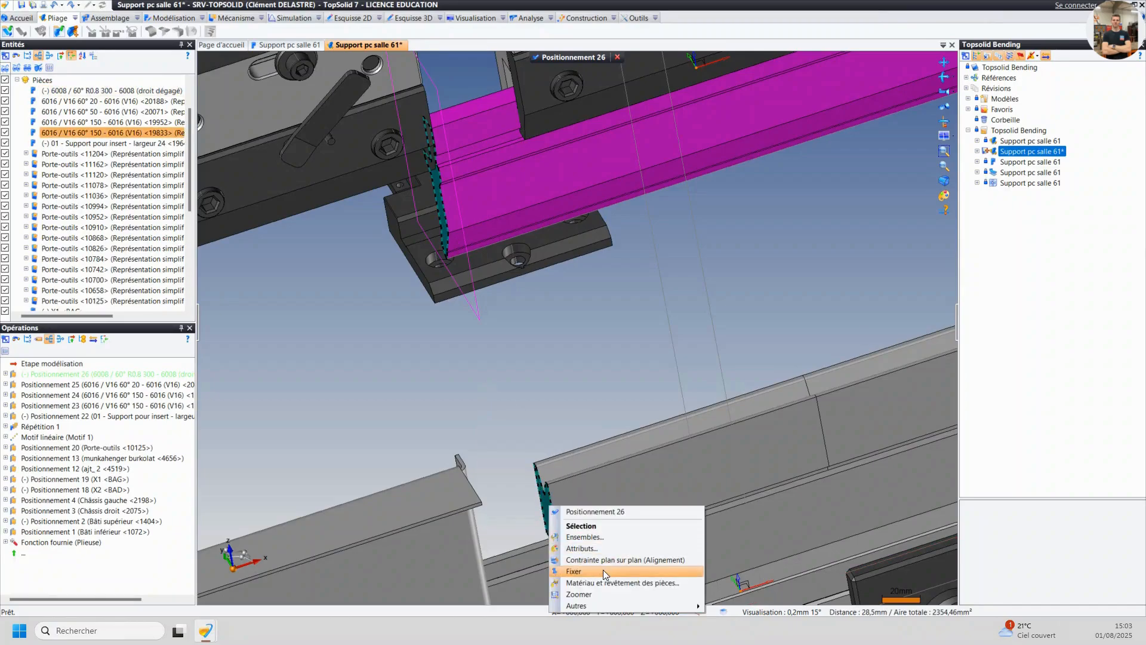
left_click(570, 567)
scroll(603, 523, "down", 2)
middle_click_drag(687, 428, 415, 297)
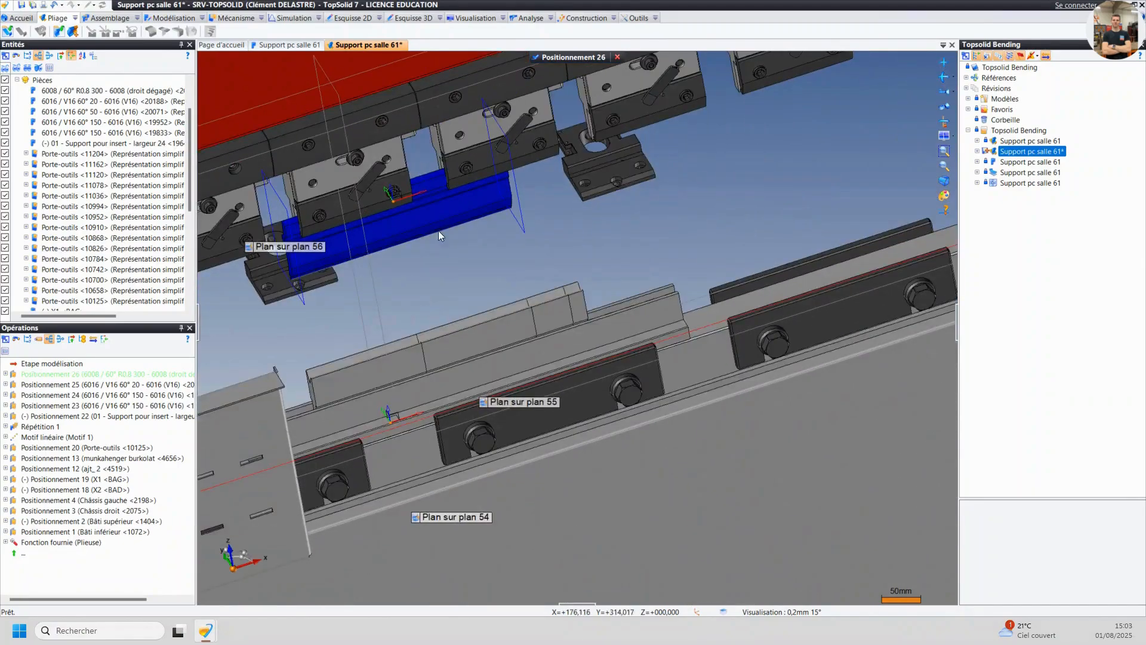
left_click(541, 58)
- Include a 6008 / 60° R0.8 50 punch on the upper tool holder and position it flush against the right end of the 300 punch
left_click(58, 31)
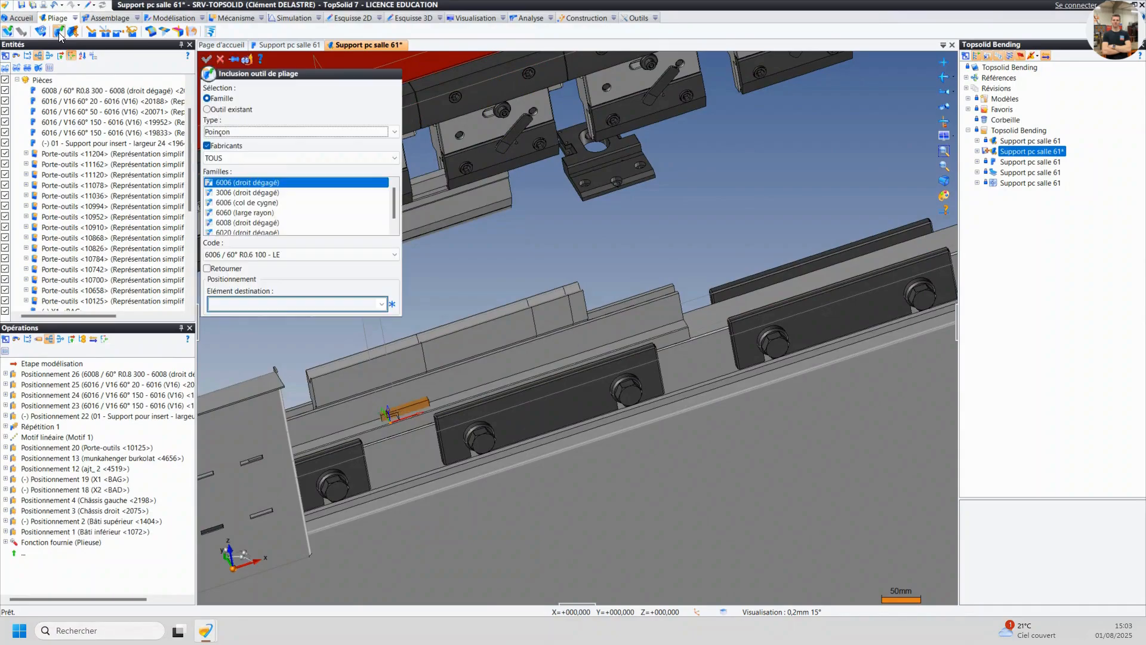
left_click(247, 222)
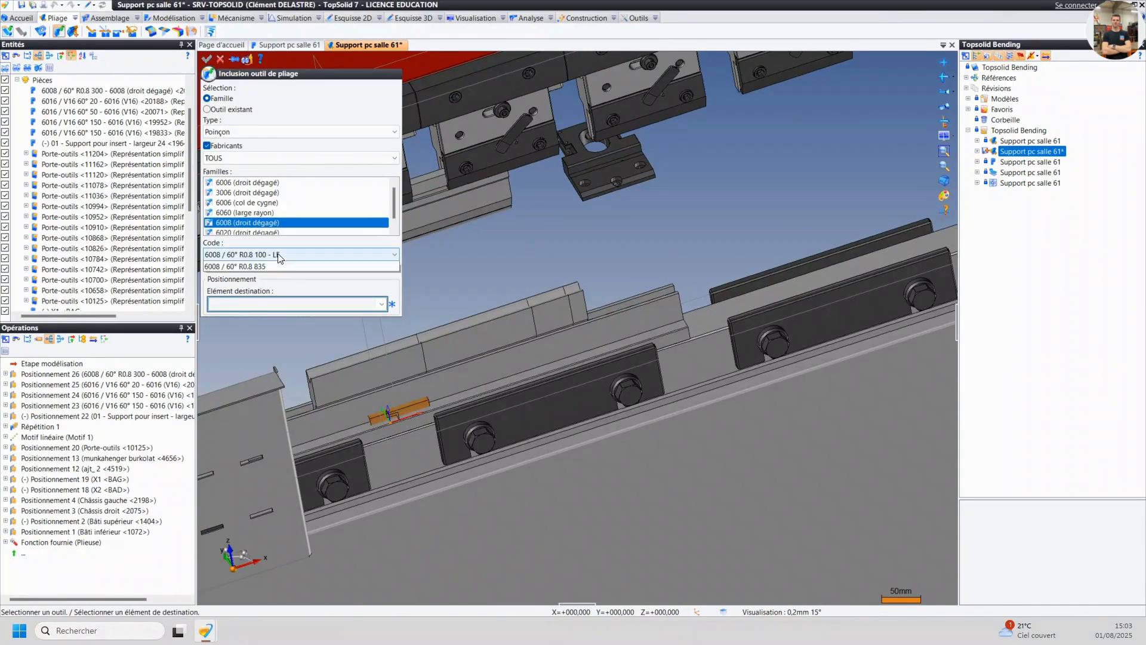
left_click(278, 255)
left_click(274, 304)
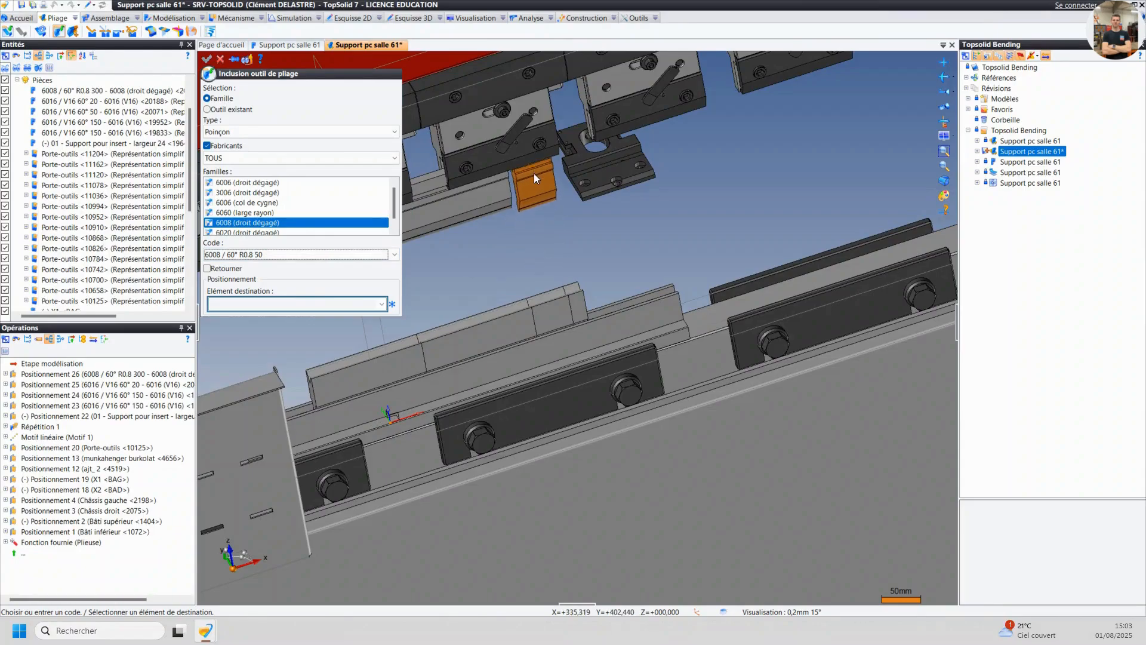
left_click(535, 171)
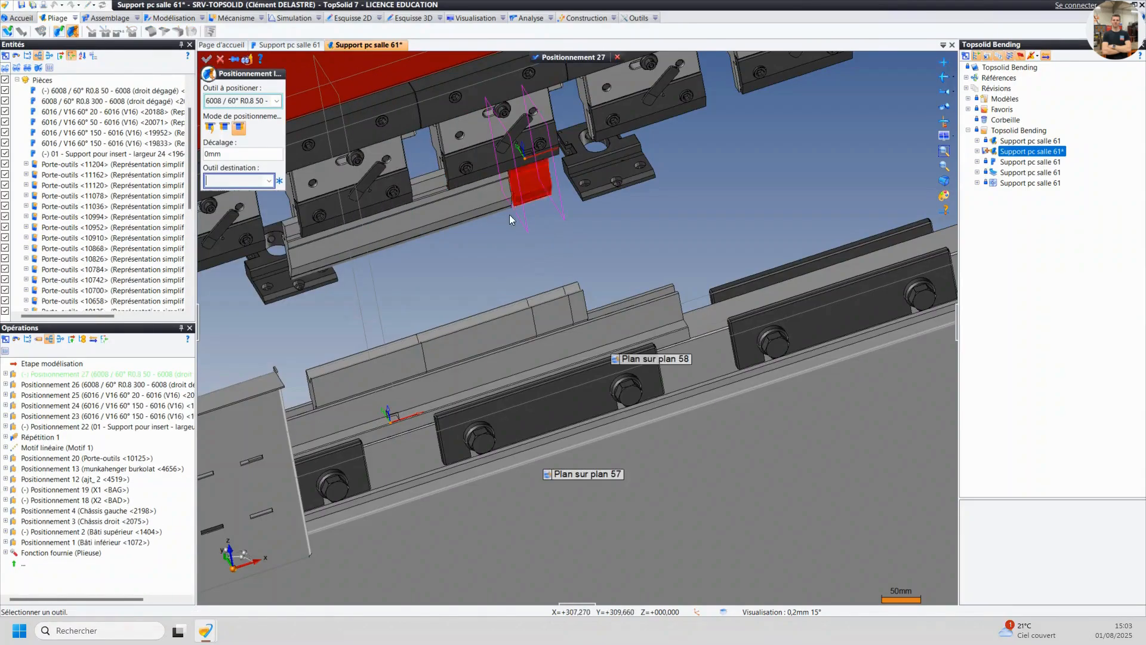
left_click(496, 179)
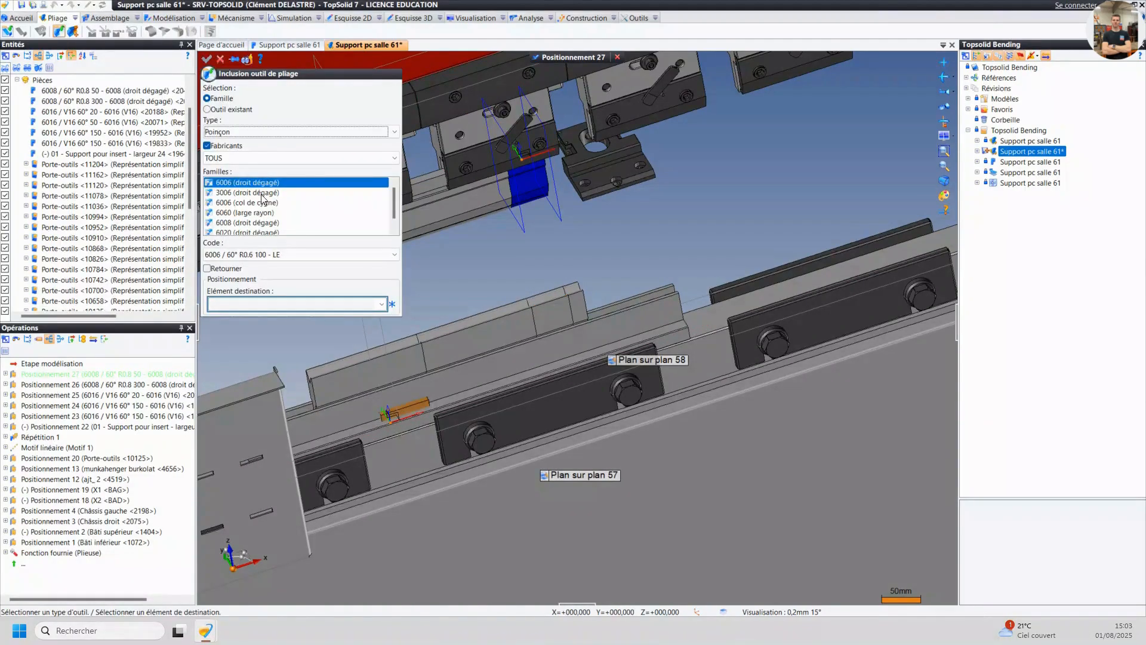
- Include a 6008 / 60° R0.8 20 punch flush against the right end of the 50 punch, and validate the positioning
left_click(249, 222)
left_click(279, 249)
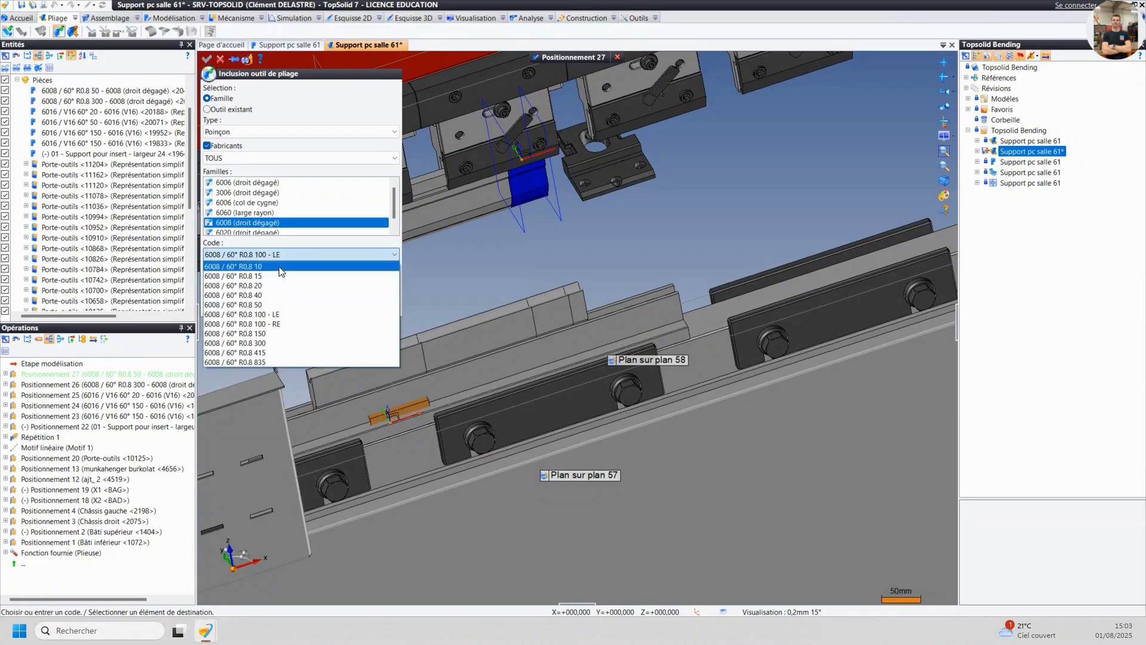
left_click(267, 285)
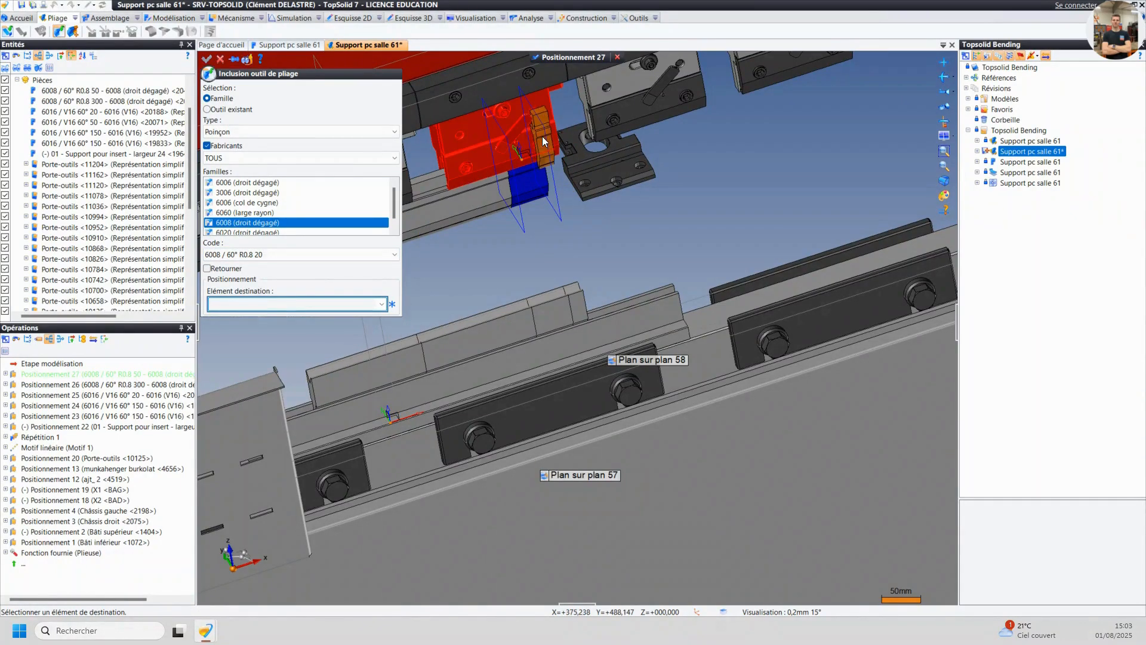
left_click(543, 136)
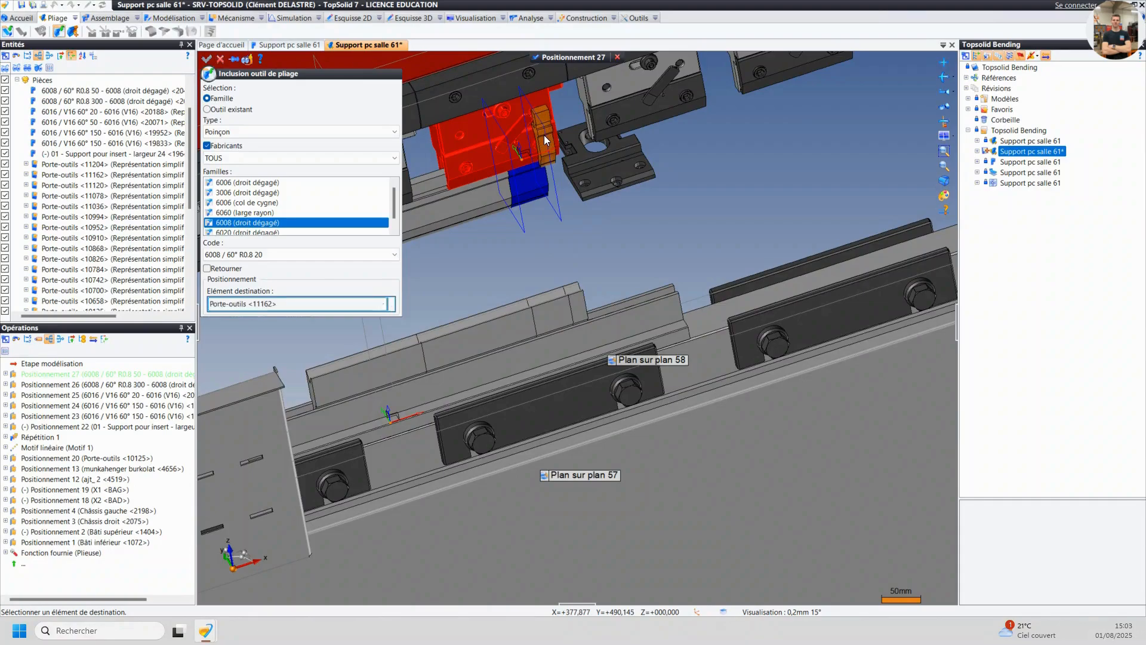
left_click(527, 189)
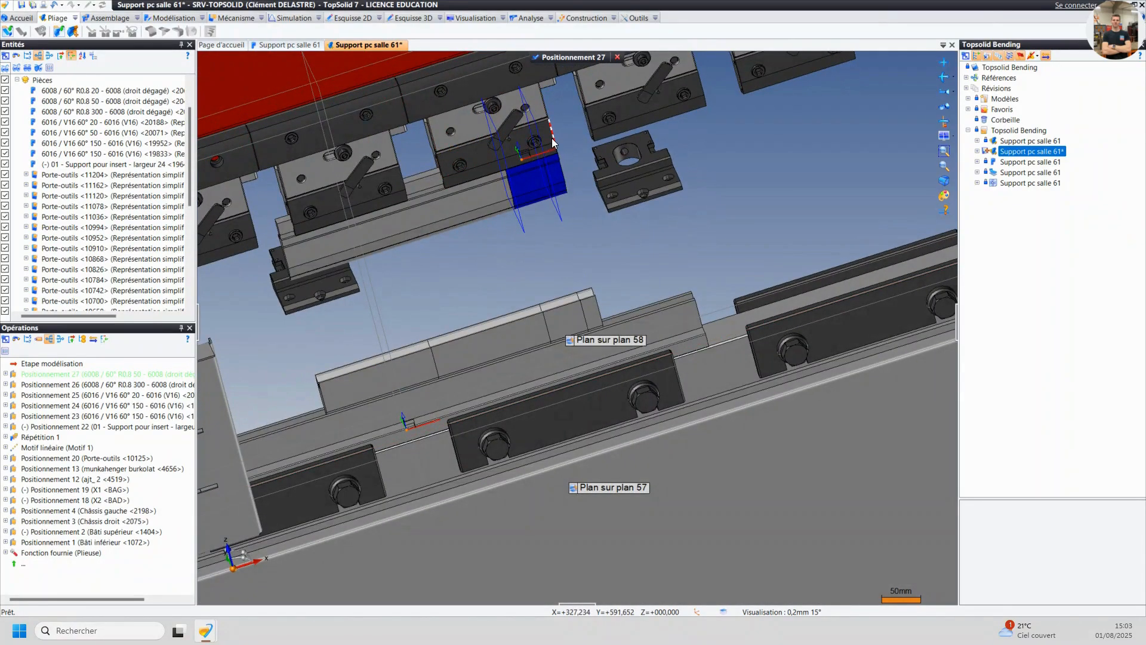
scroll(547, 138, "down", 2)
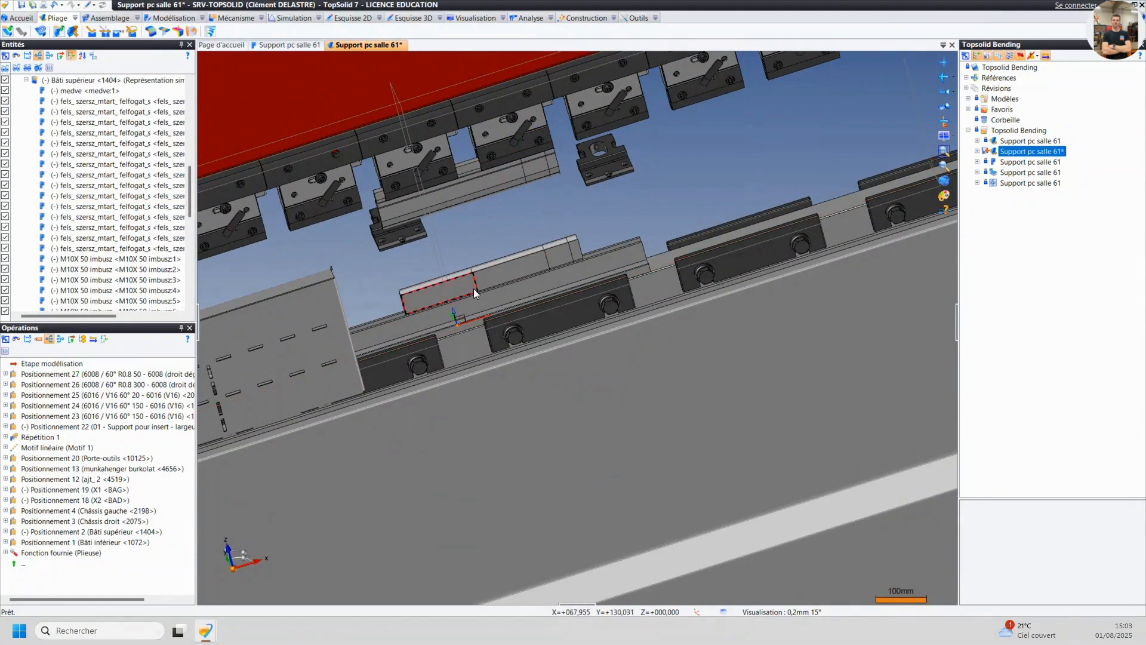
scroll(503, 291, "down", 2)
middle_click_drag(503, 290, 447, 290)
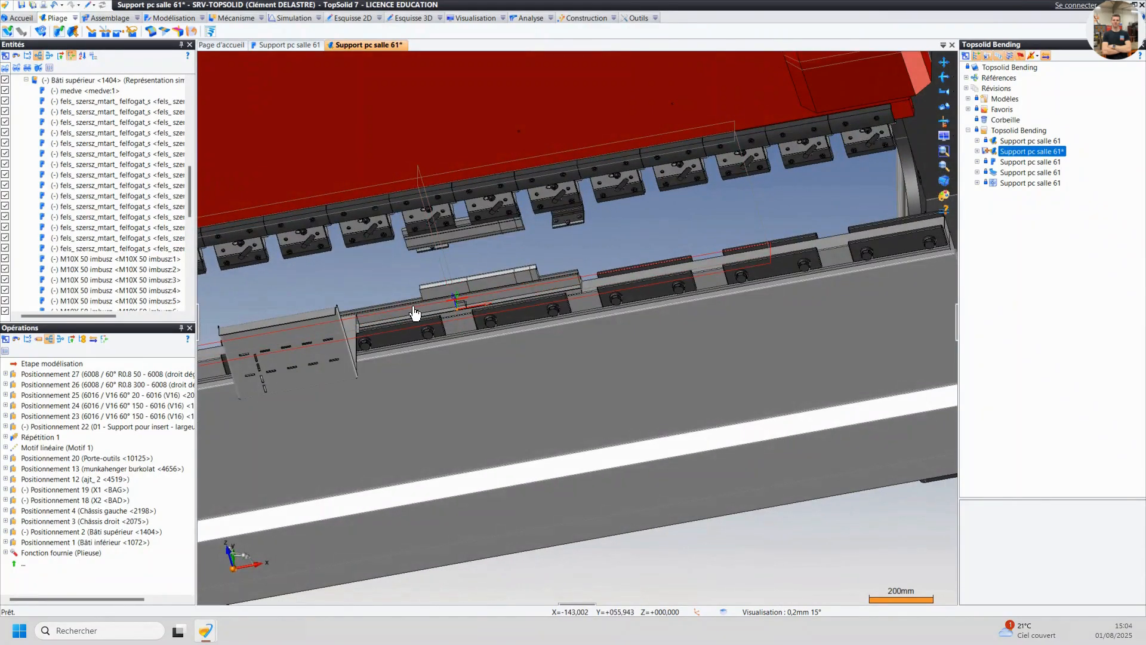
left_click_drag(409, 308, 383, 307)
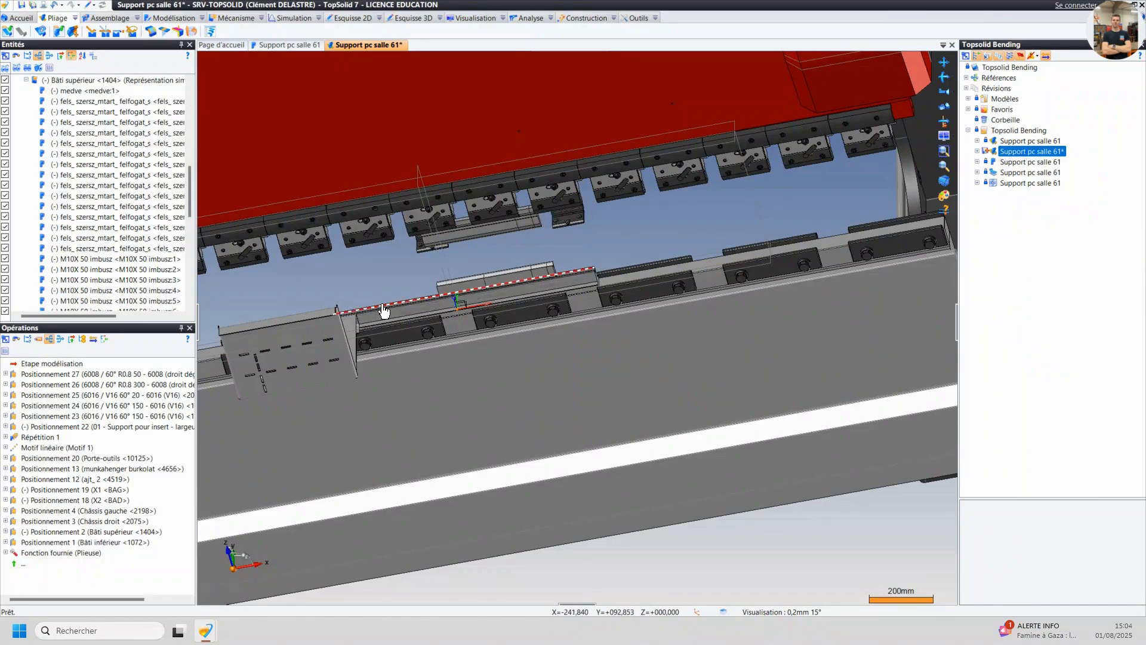
scroll(511, 219, "up", 3)
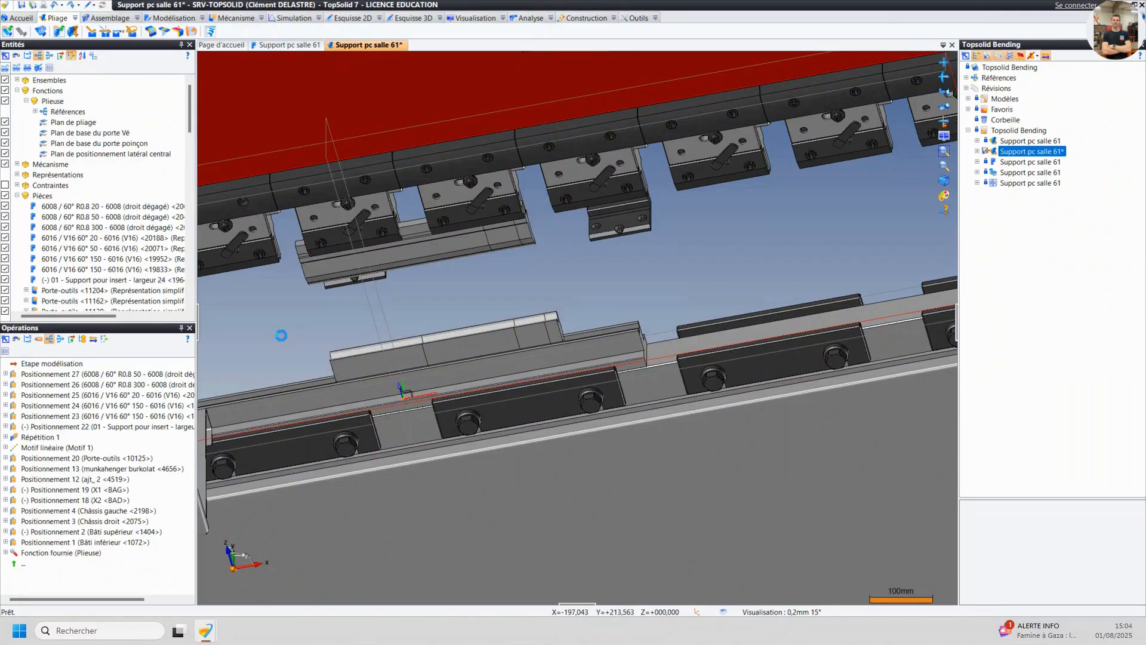
scroll(545, 299, "down", 3)
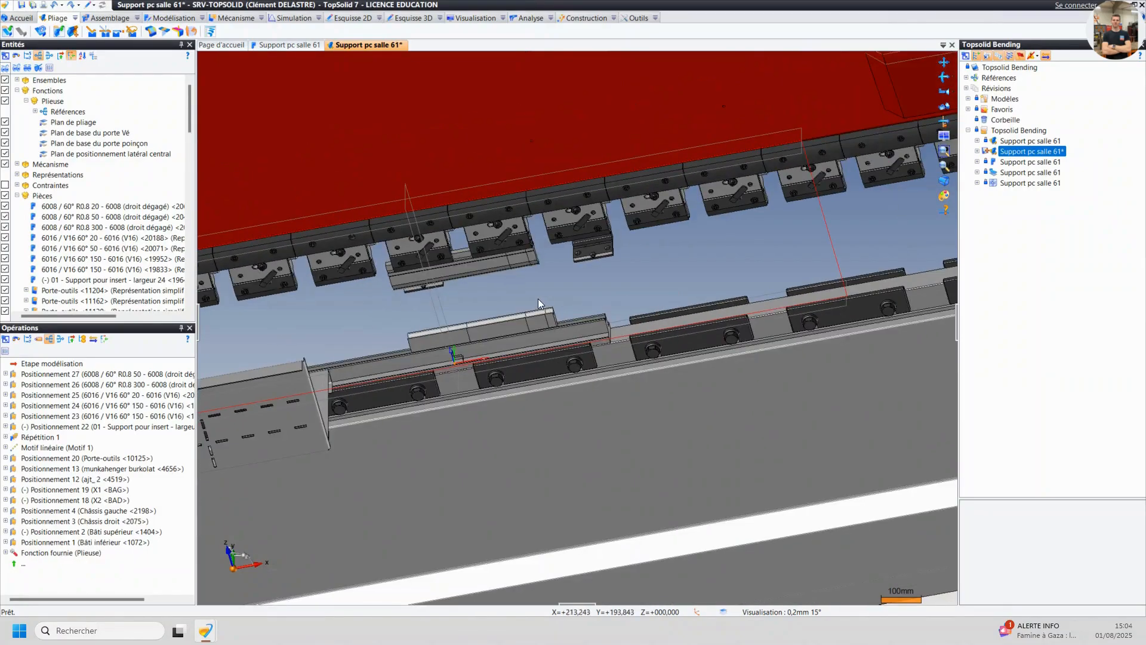
middle_click_drag(538, 299, 561, 295)
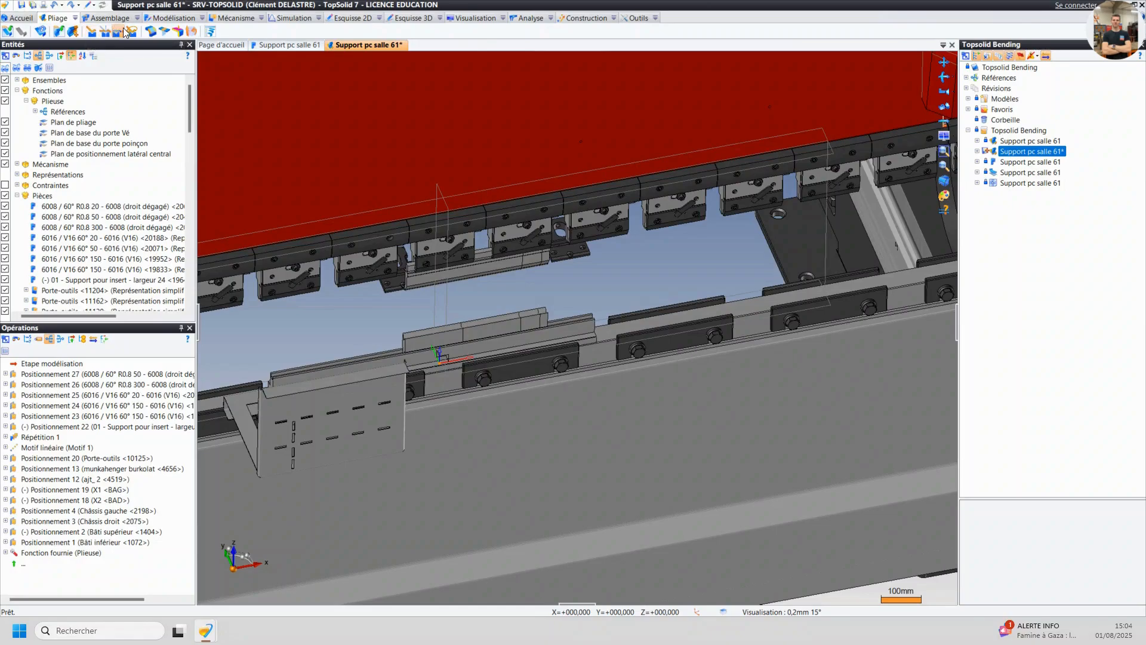
middle_click_drag(308, 326, 377, 317)
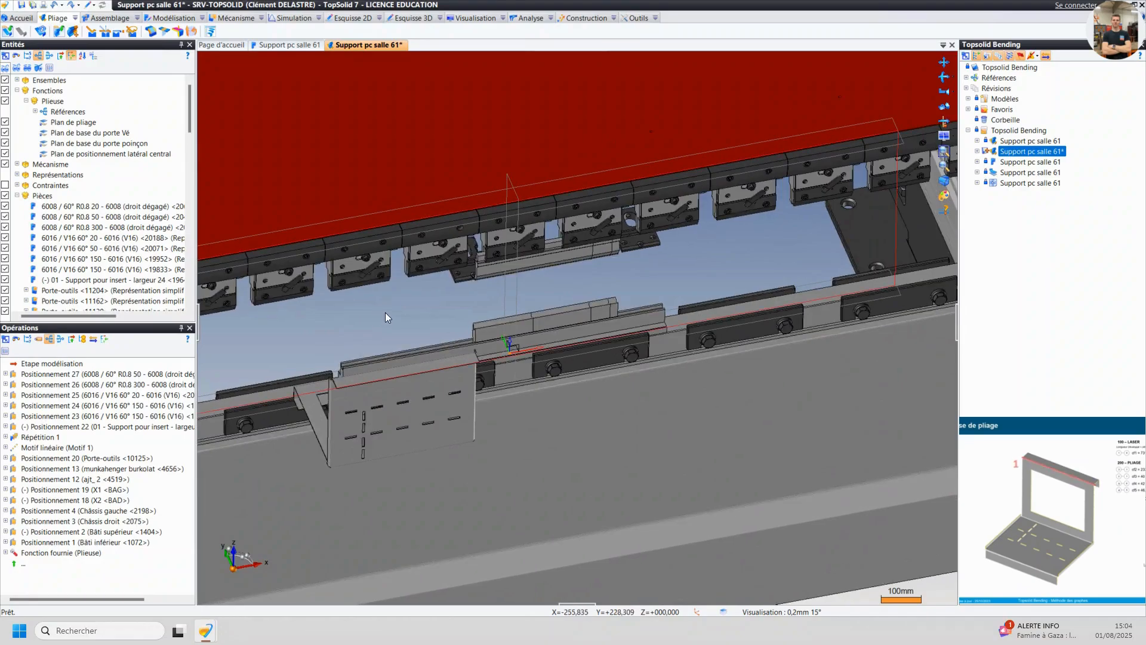
- Begin a folded-shape positioning using the bend face between the frame and its short flange, with the flange's outer edge as the stop-side edge
middle_click_drag(385, 317, 363, 435)
left_click(364, 434)
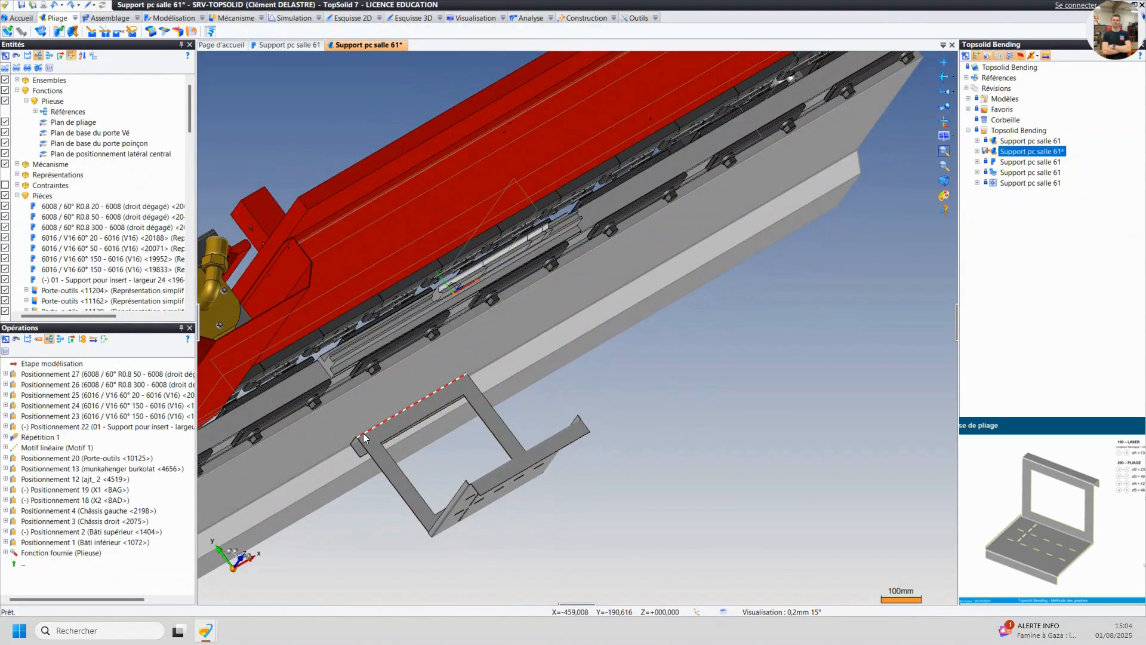
scroll(363, 432, "up", 3)
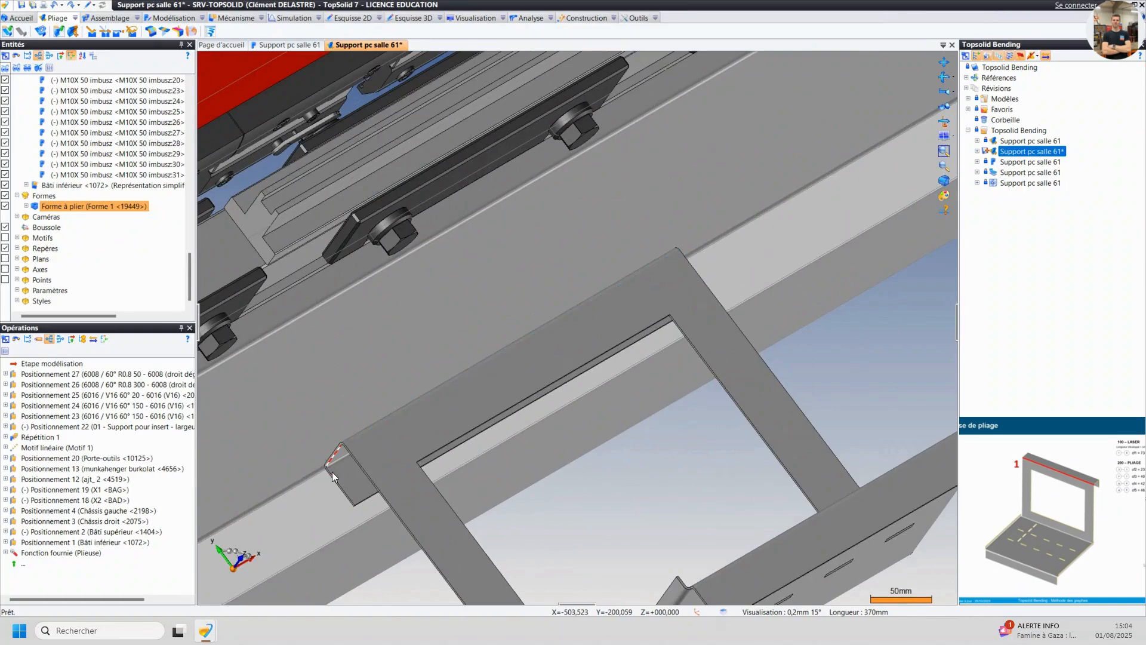
left_click(91, 34)
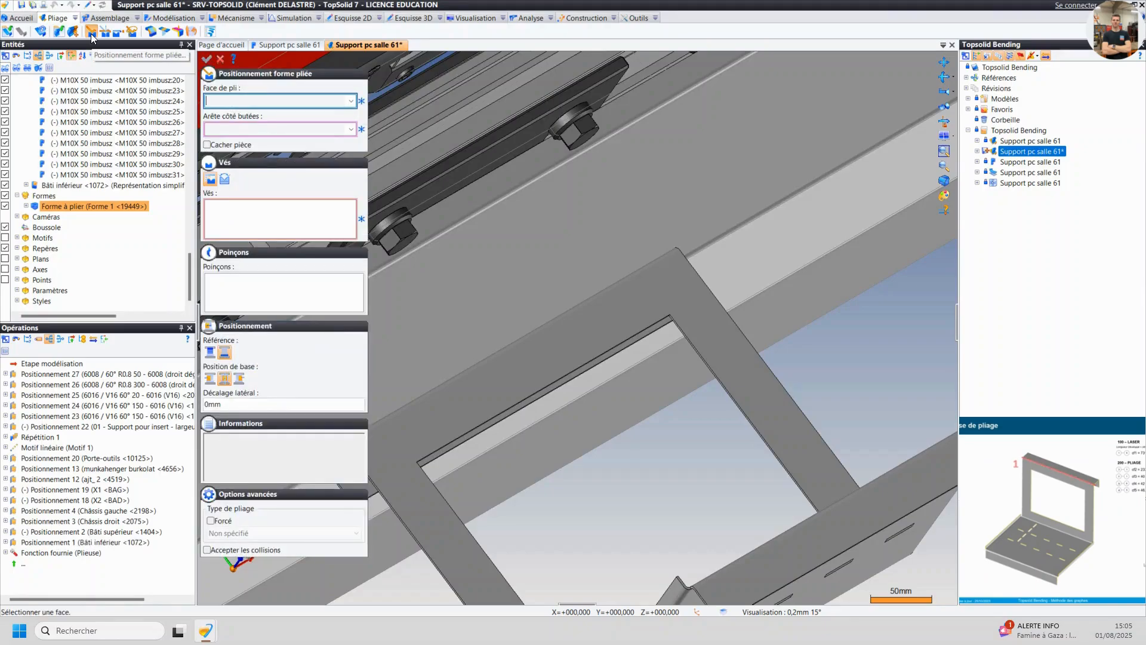
middle_click_drag(444, 380, 618, 366)
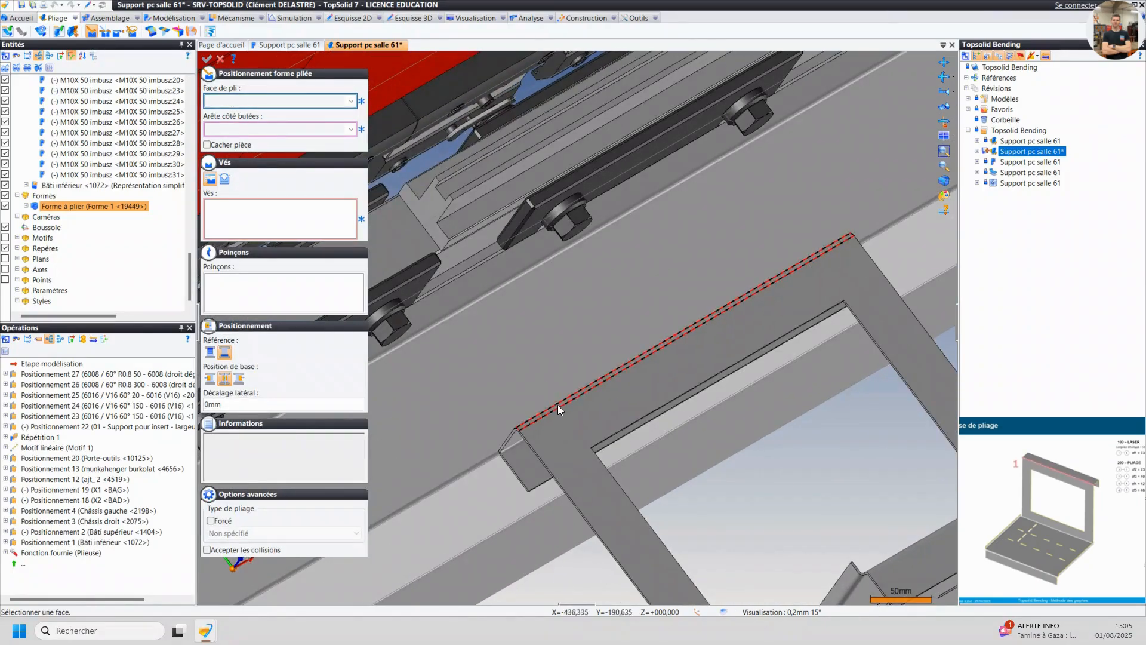
left_click(556, 406)
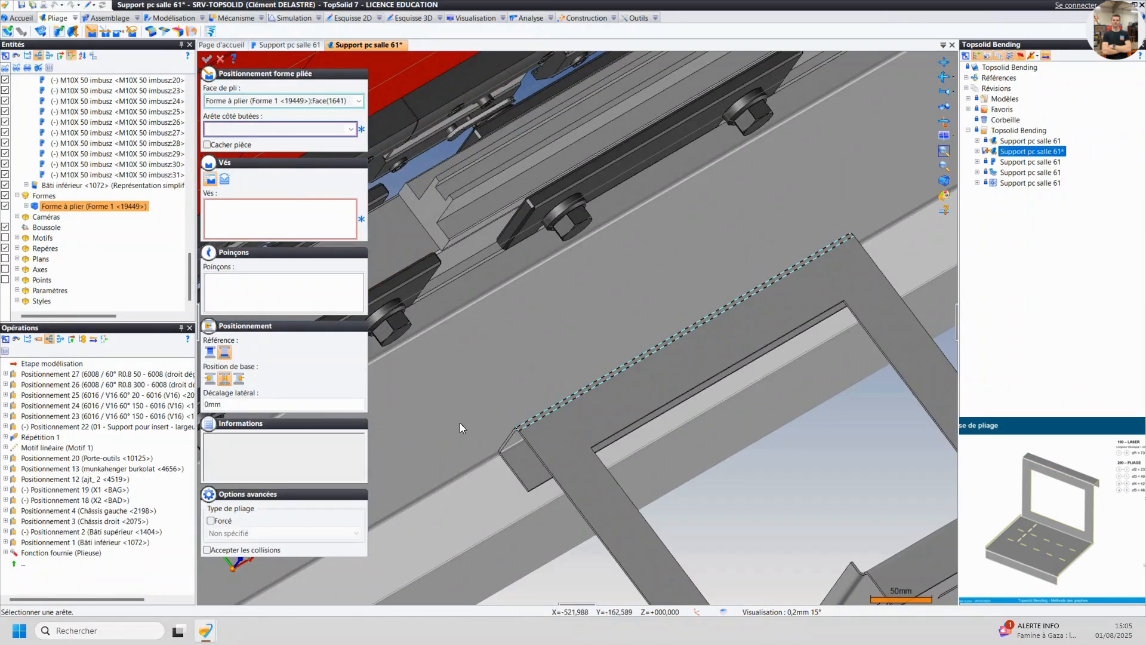
middle_click_drag(459, 427, 520, 316)
scroll(757, 123, "up", 5)
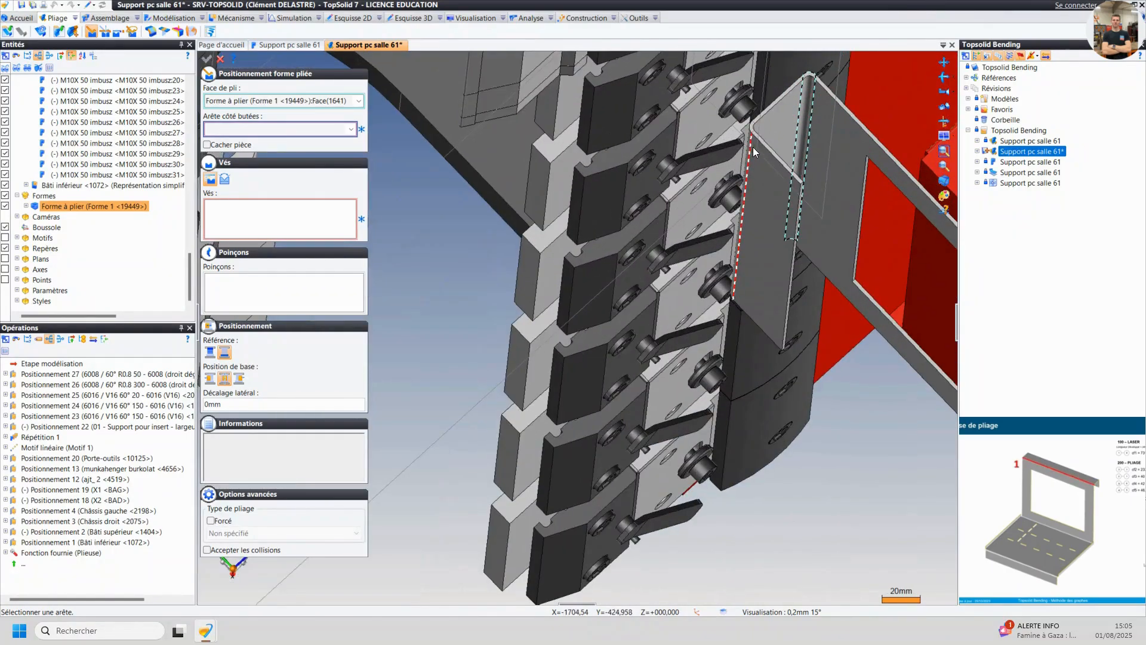
left_click(753, 147)
middle_click_drag(754, 147, 669, 137)
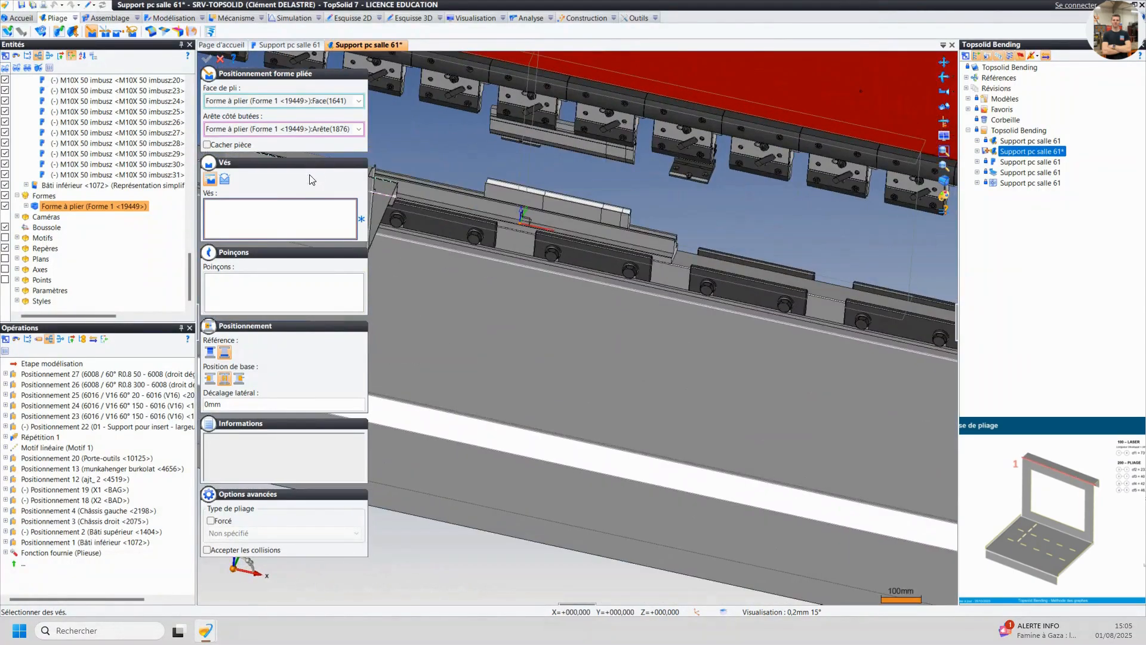
- Assign the four 6016 / V16 60° dies (20, 150, 50, 150) and the 6008 / 60° R0.8 punches (300, 50, 20) to the bend
left_click(631, 224)
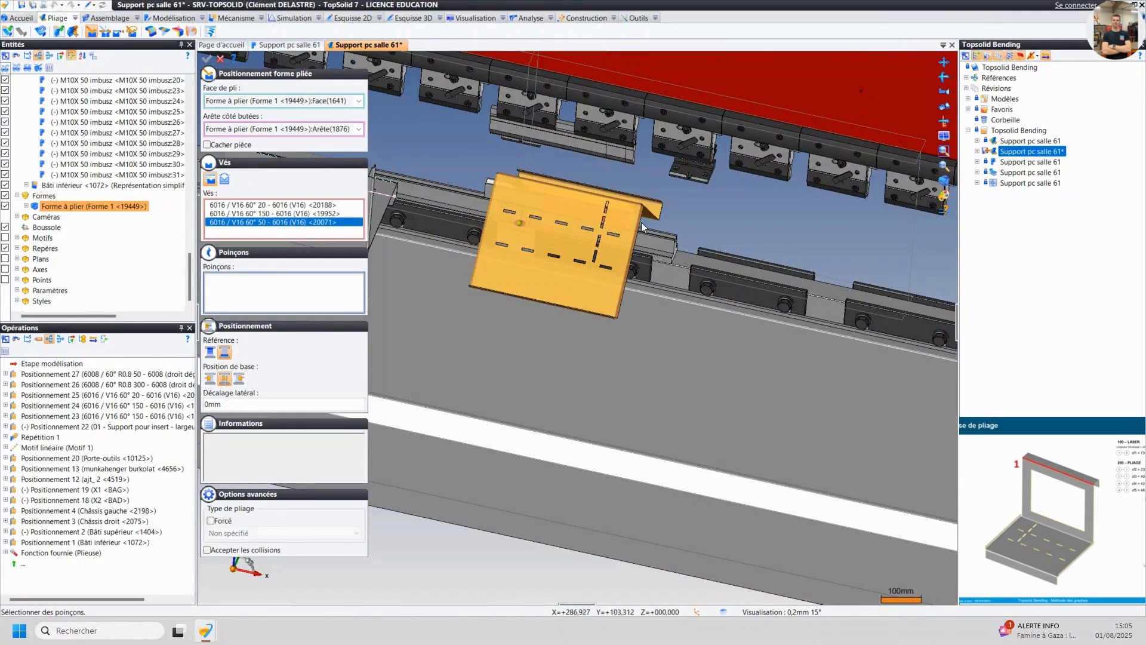
middle_click_drag(562, 200, 524, 211)
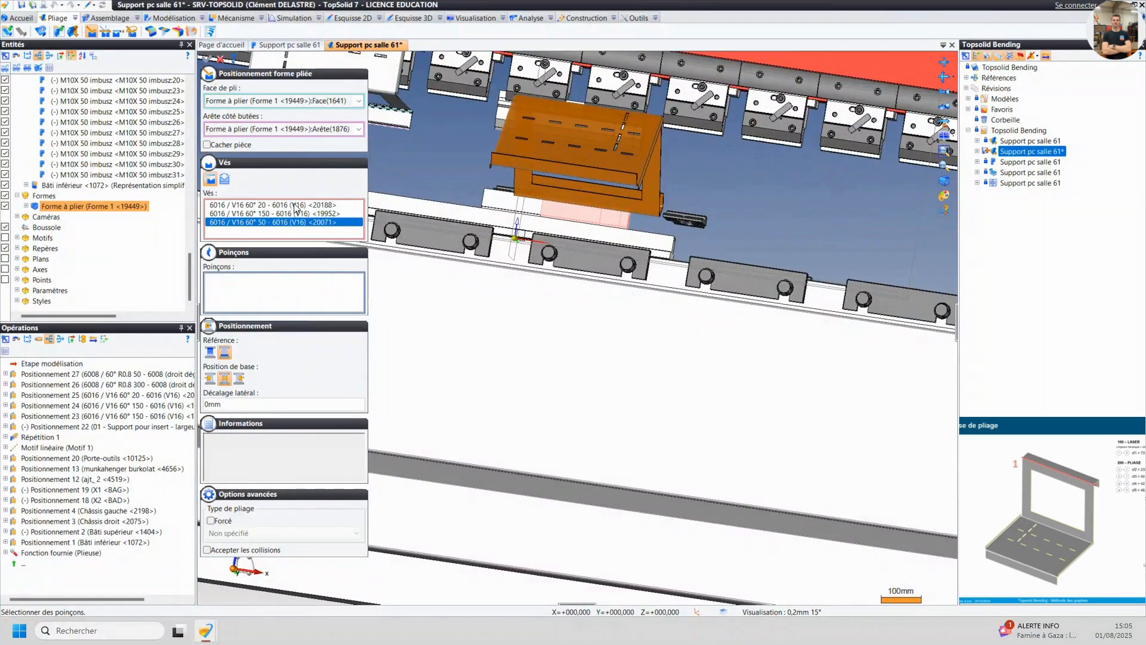
left_click(276, 234)
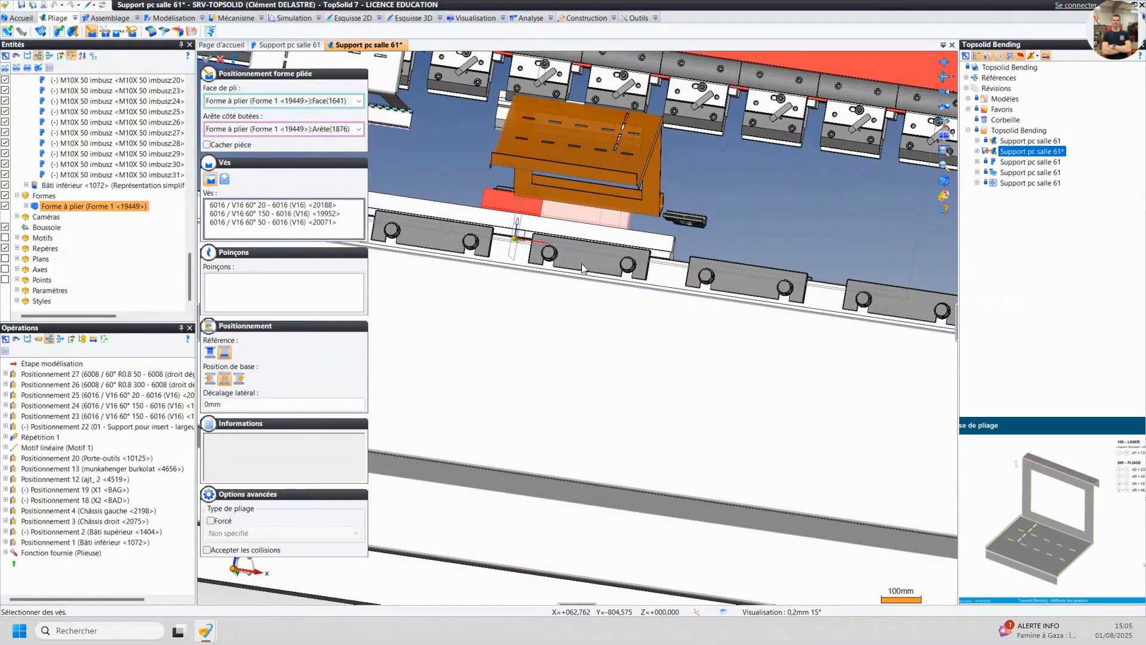
left_click(583, 269)
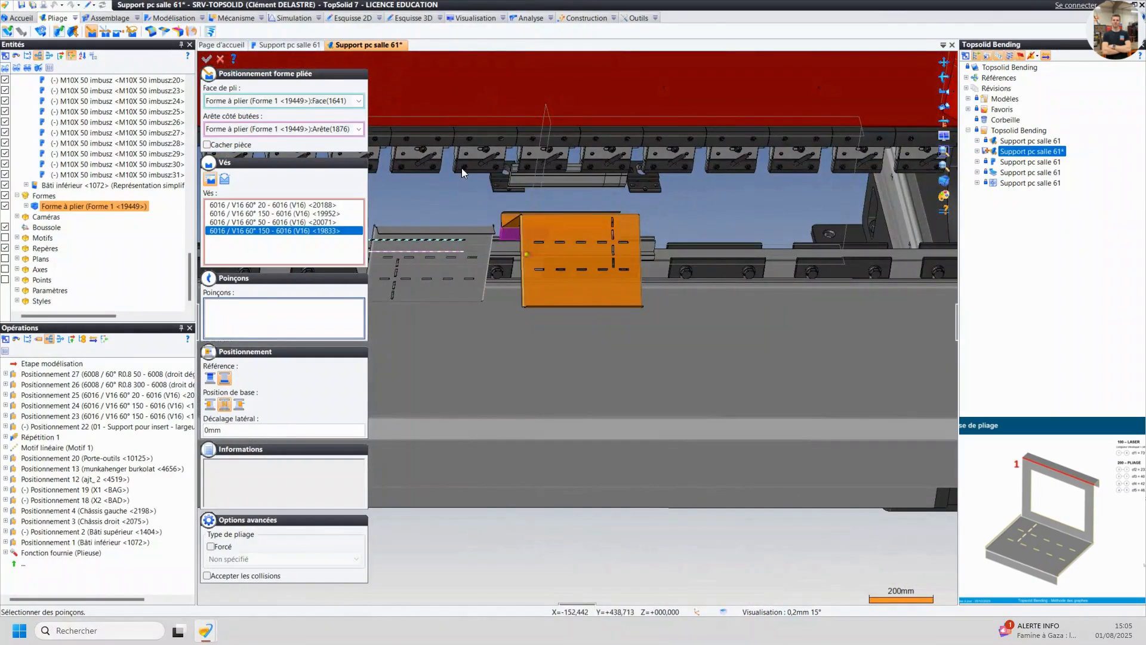
left_click(526, 176)
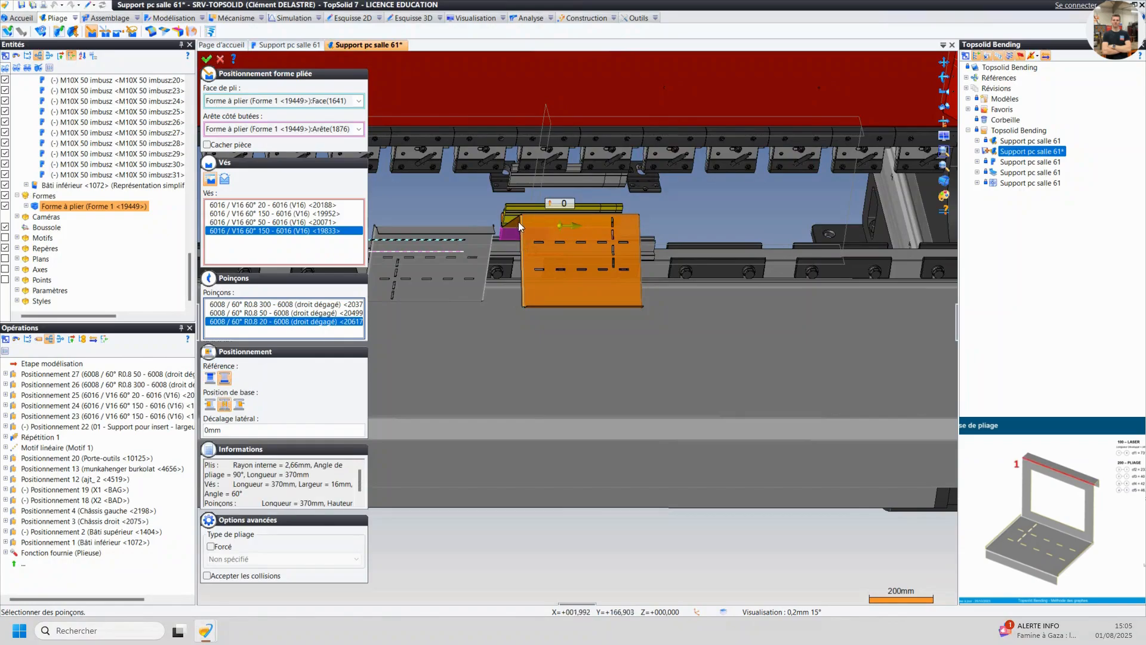
- Use the centred base position, enable the forced bending type with Non spécifié kept, and validate the folded-shape positioning
left_click(224, 404)
left_click(211, 546)
left_click(236, 559)
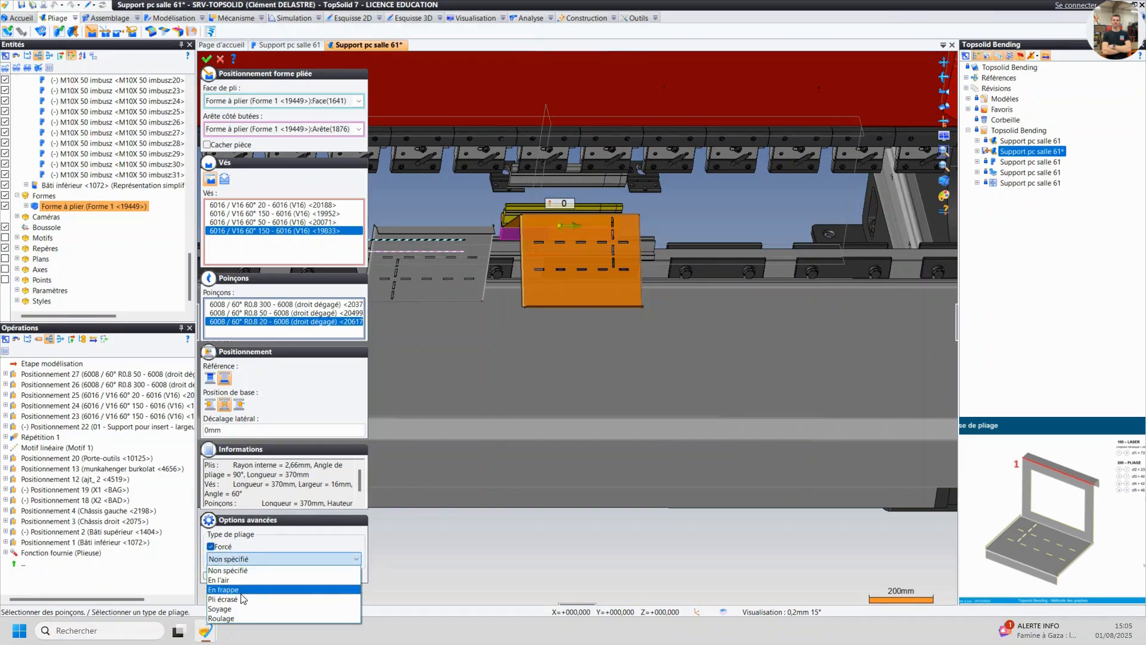
left_click(216, 543)
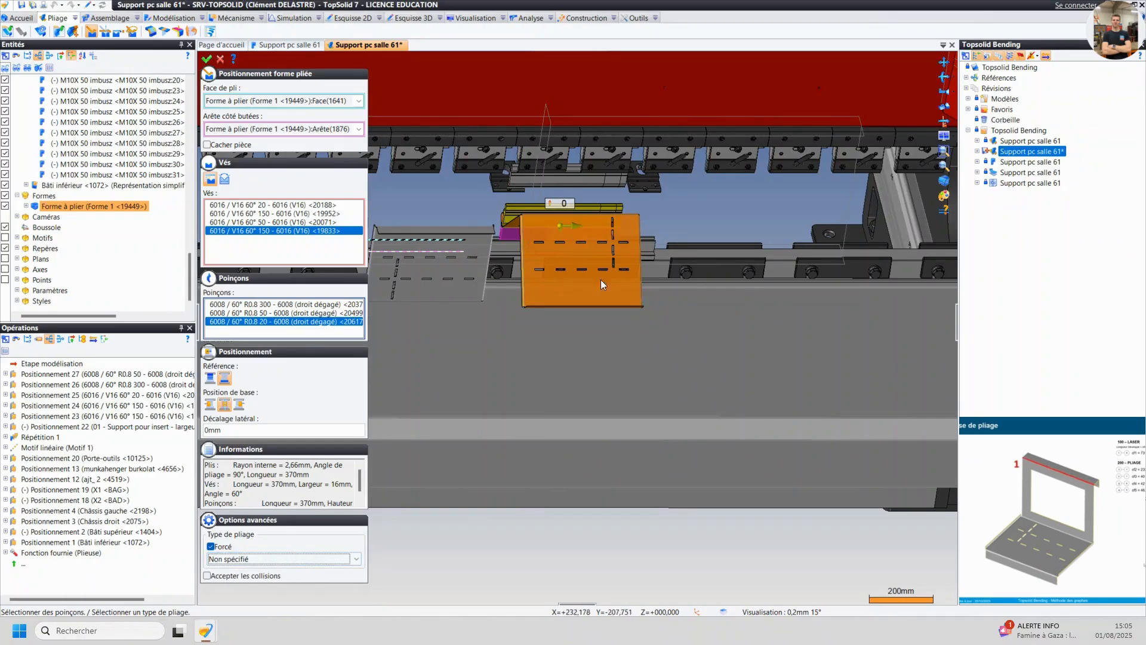
middle_click_drag(601, 279, 574, 259)
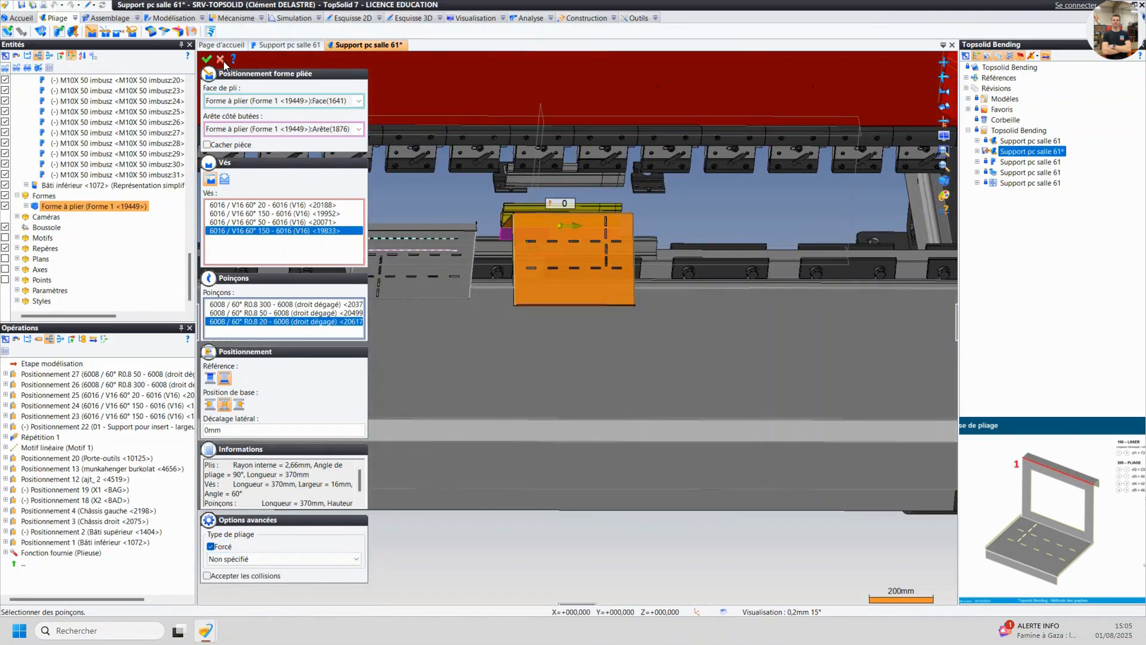
middle_click_drag(604, 289, 468, 246)
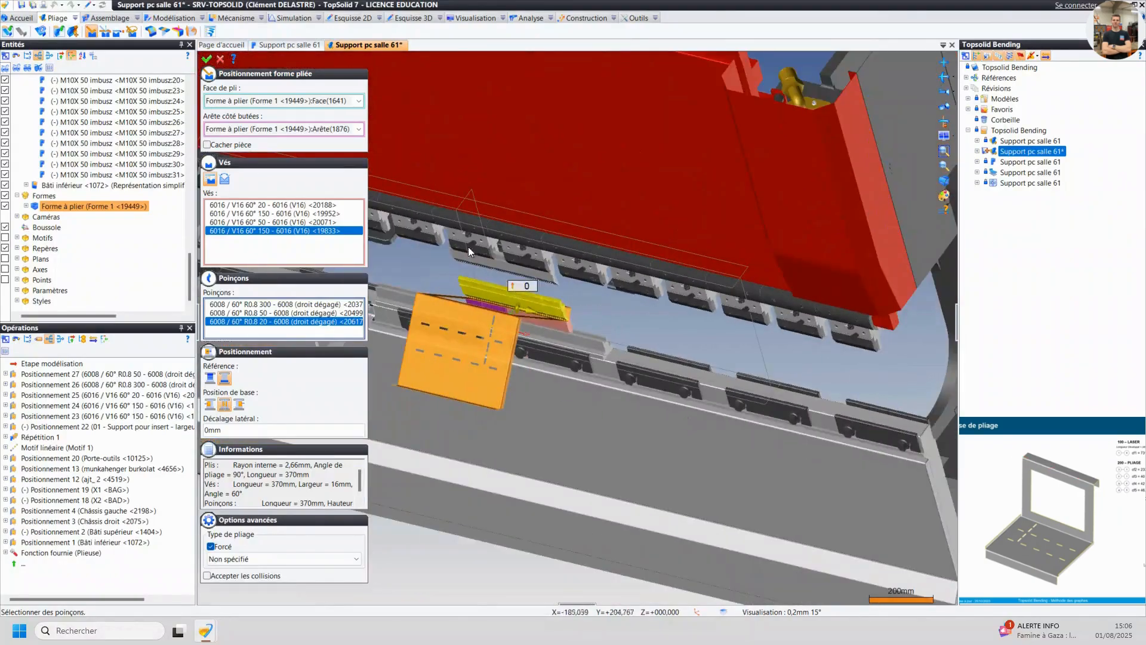
left_click(206, 59)
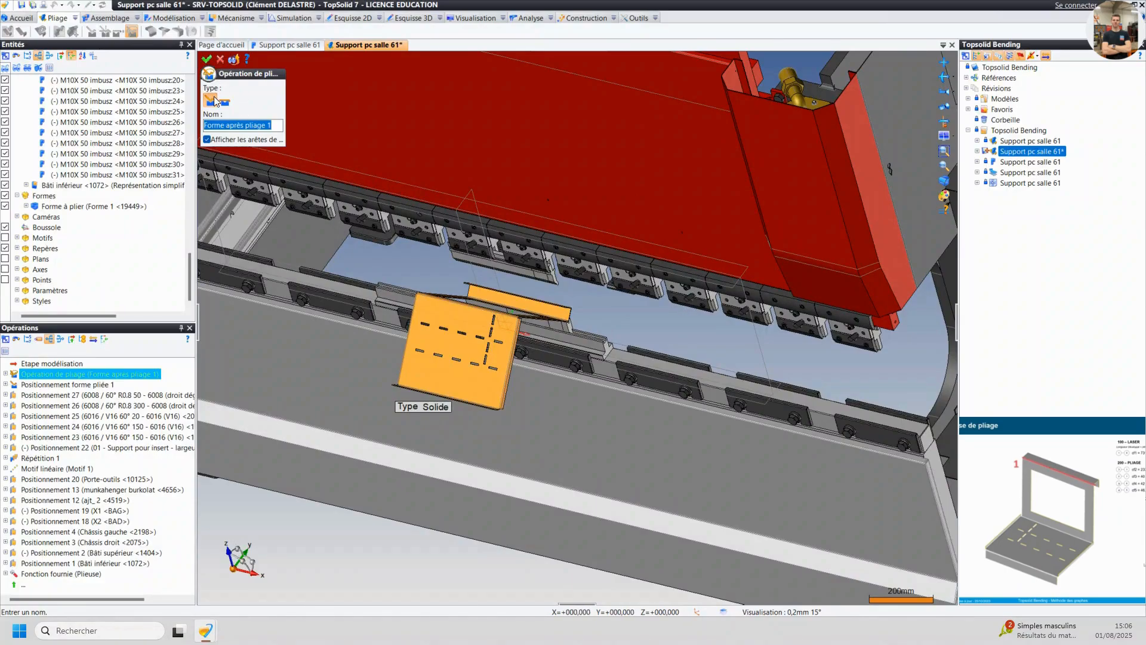
- Create the bending operation of the after-bending type for the positioned part, showing its bend edges, and validate it
middle_click_drag(488, 254, 528, 235)
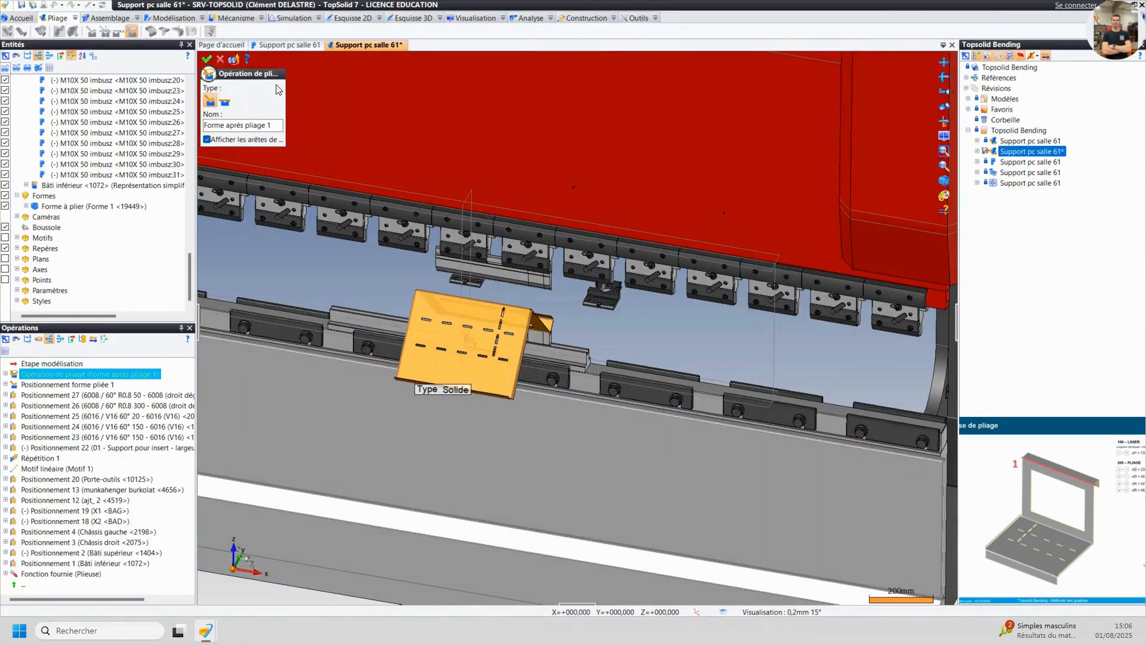
middle_click_drag(639, 449, 597, 431)
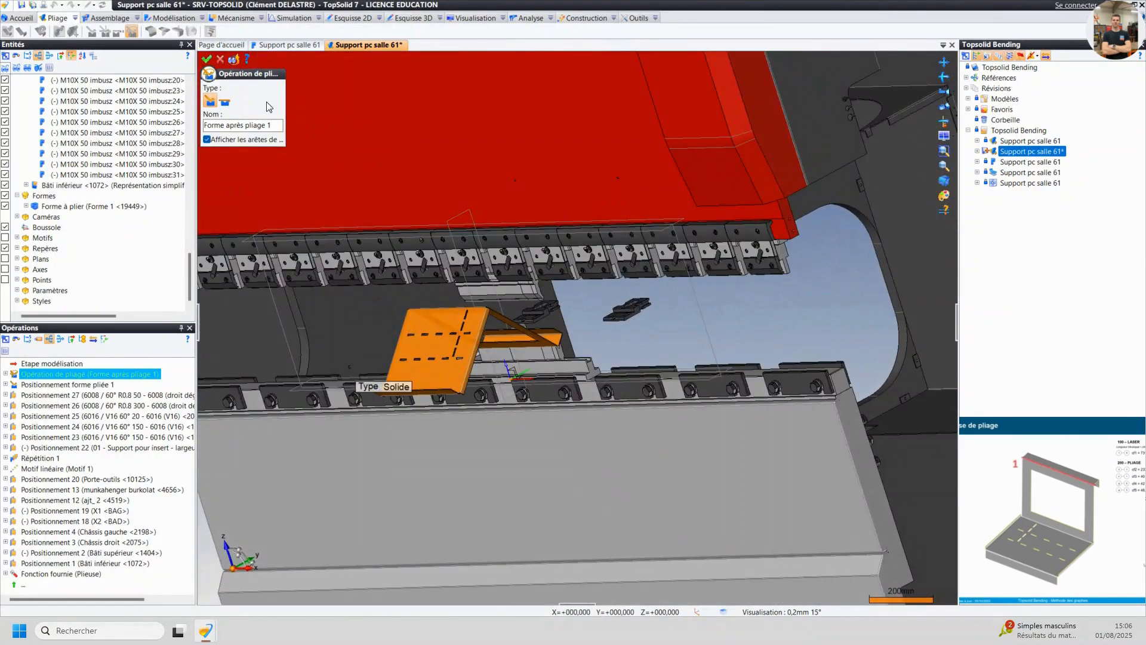
left_click(212, 59)
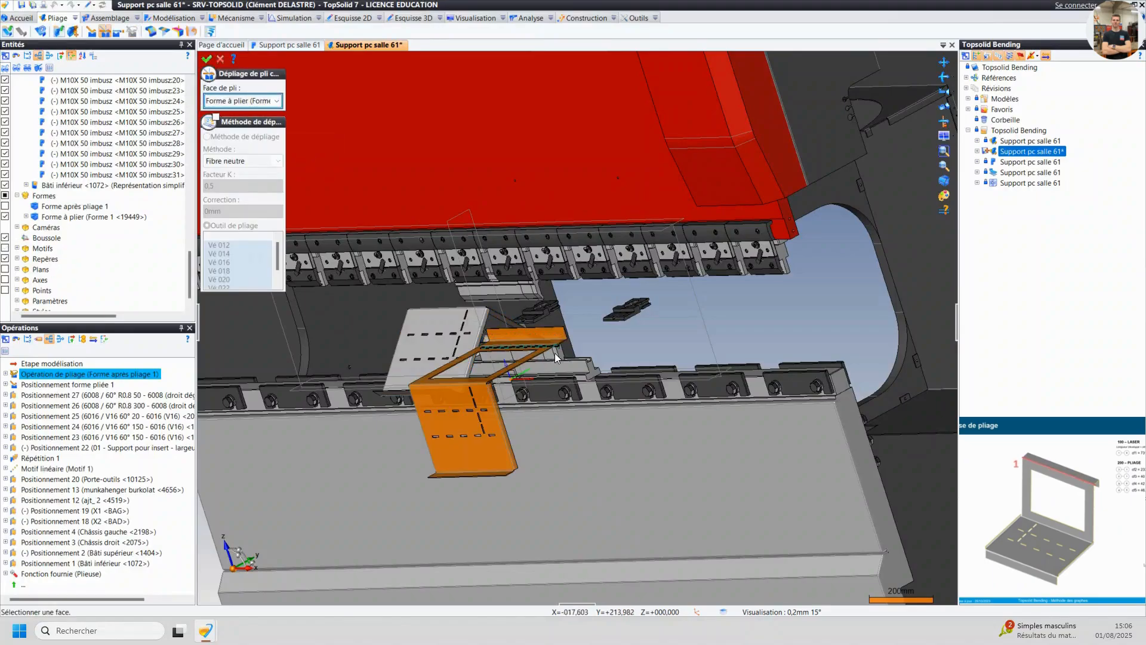
- Unfold the short flange's bend with the centred bend unfolding, trying Vé 020 as bending tool before returning to the default method
scroll(546, 337, "up", 3)
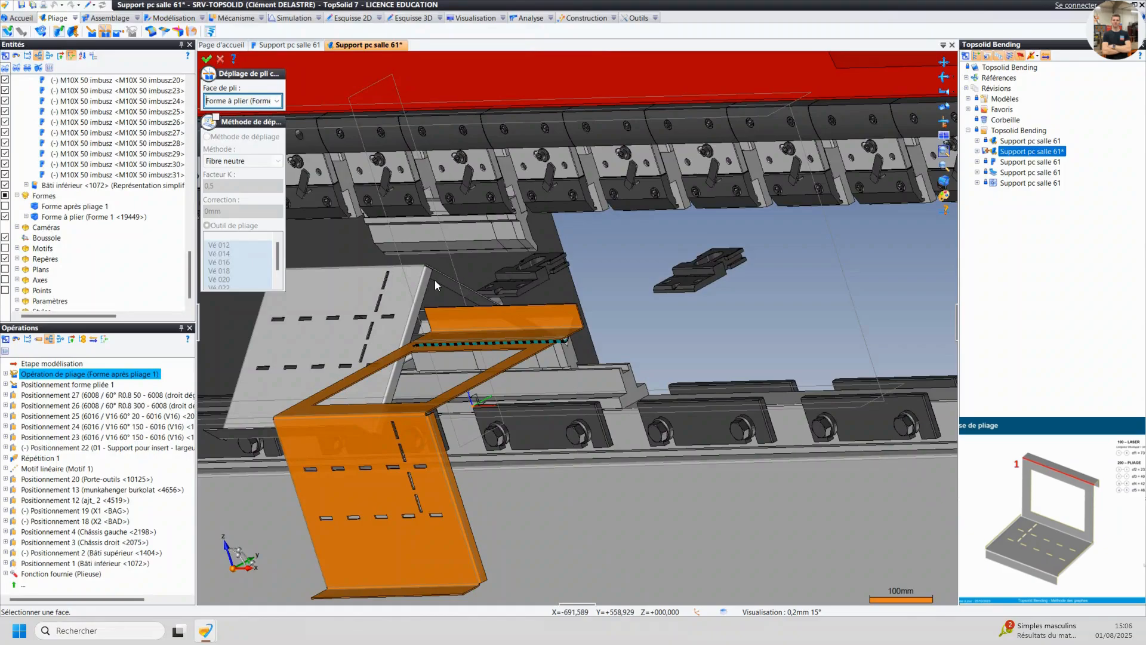
left_click(216, 118)
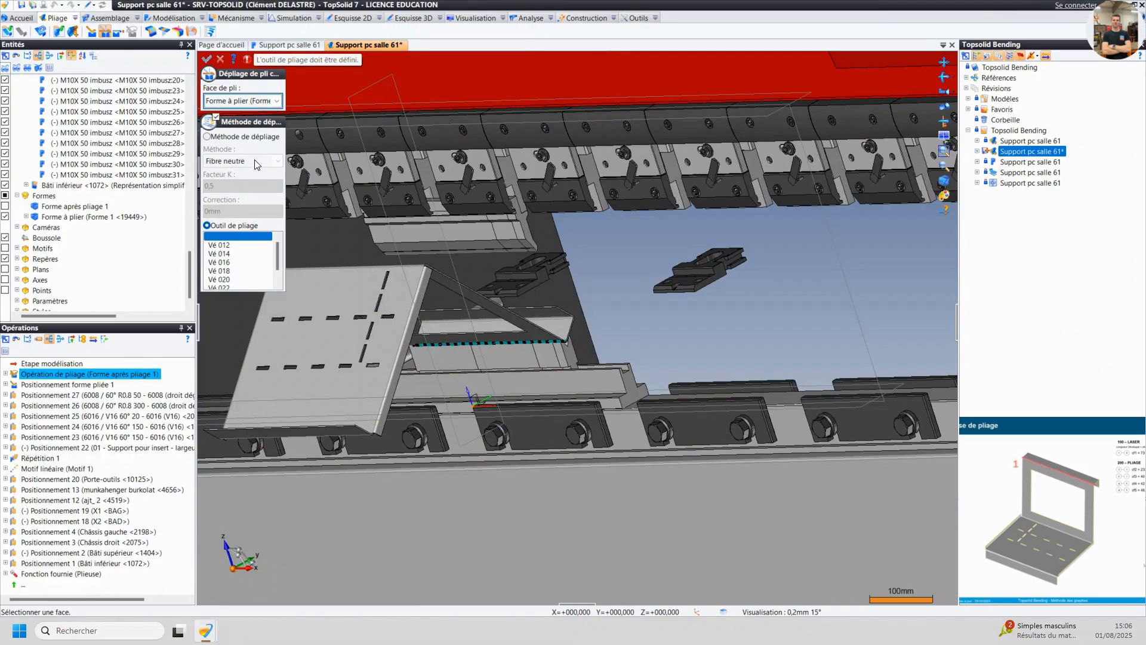
left_click(225, 279)
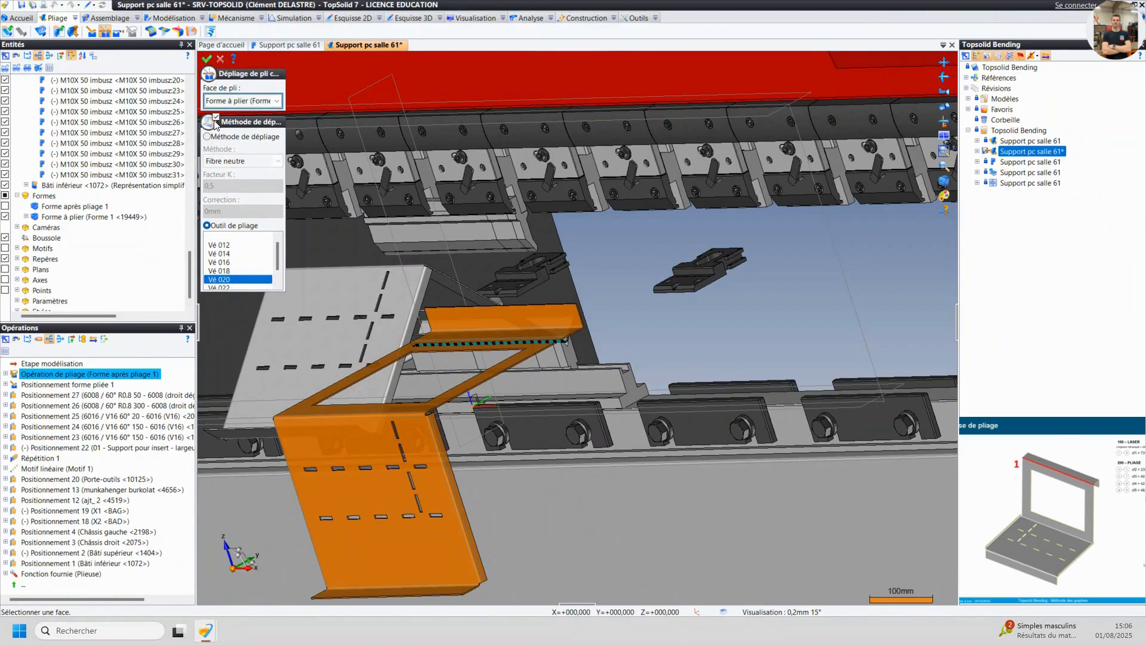
left_click(207, 59)
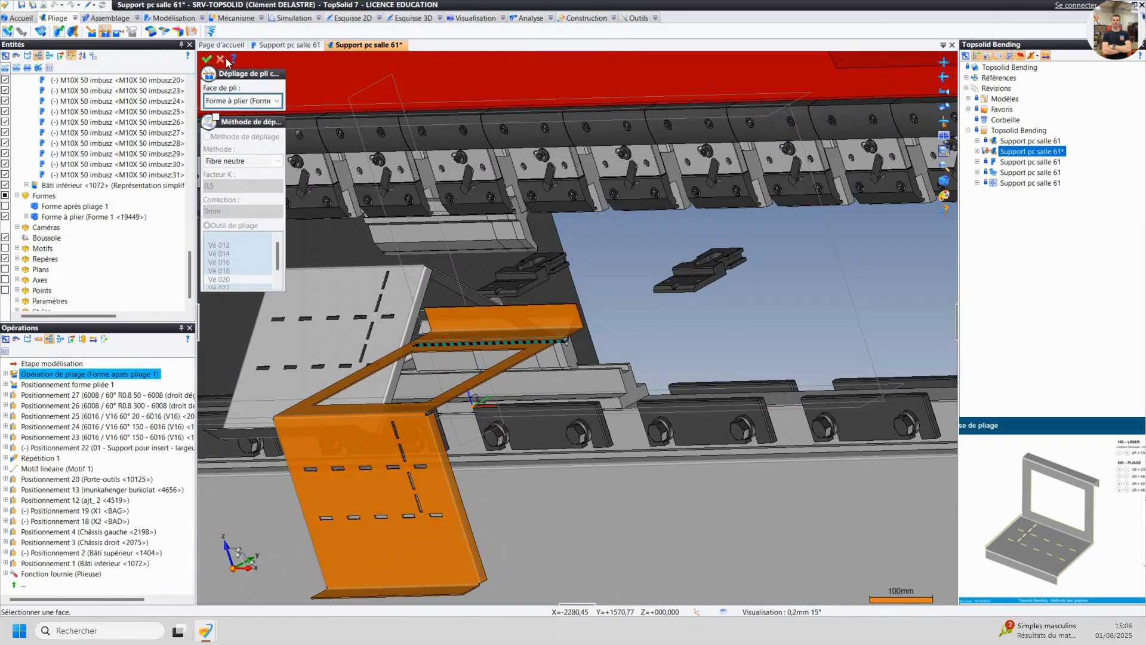
left_click(209, 59)
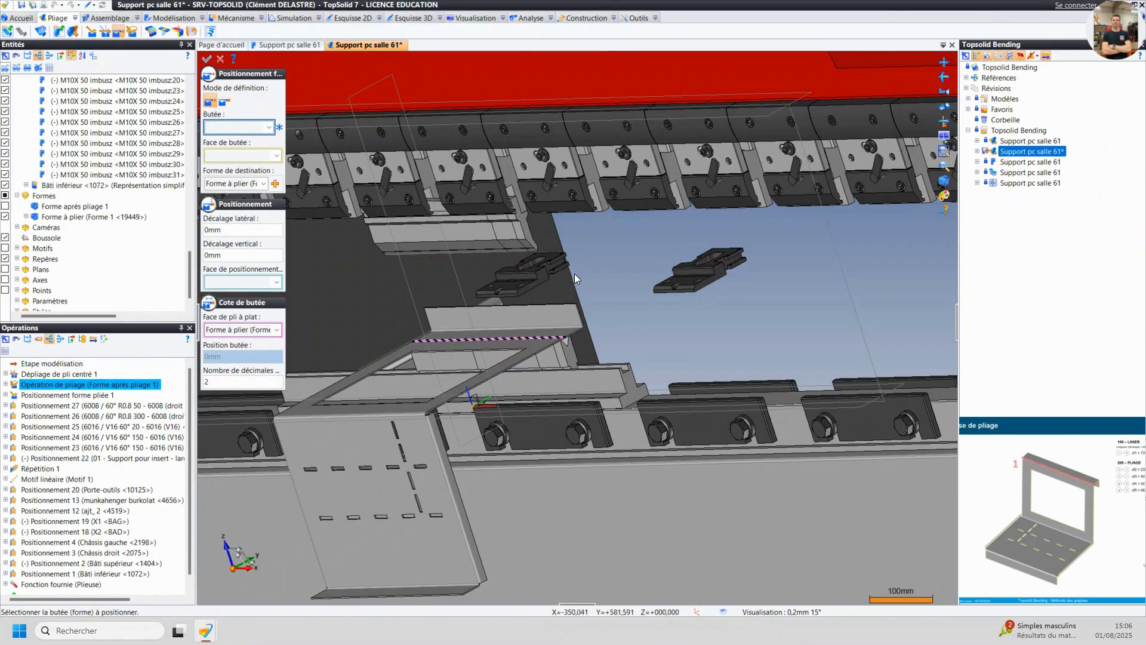
- Position the back-gauge stop nearest the part against the unfolded flange, and create the before-bending operation with that stop shape
left_click(523, 279)
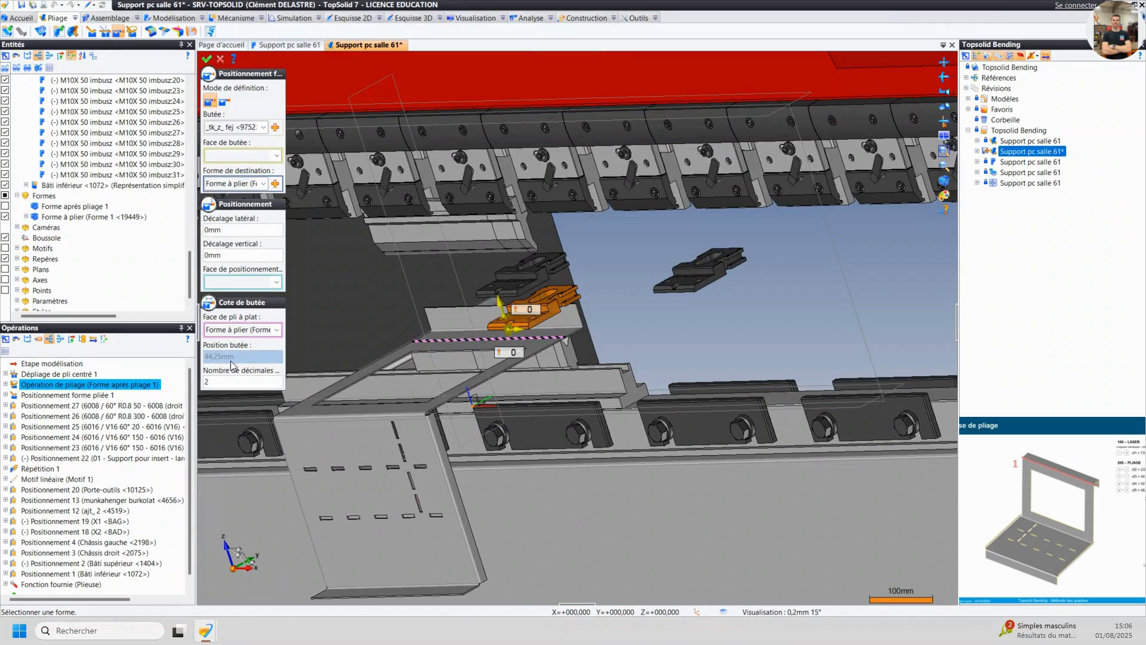
middle_click_drag(570, 331, 492, 335)
middle_click_drag(427, 299, 531, 308)
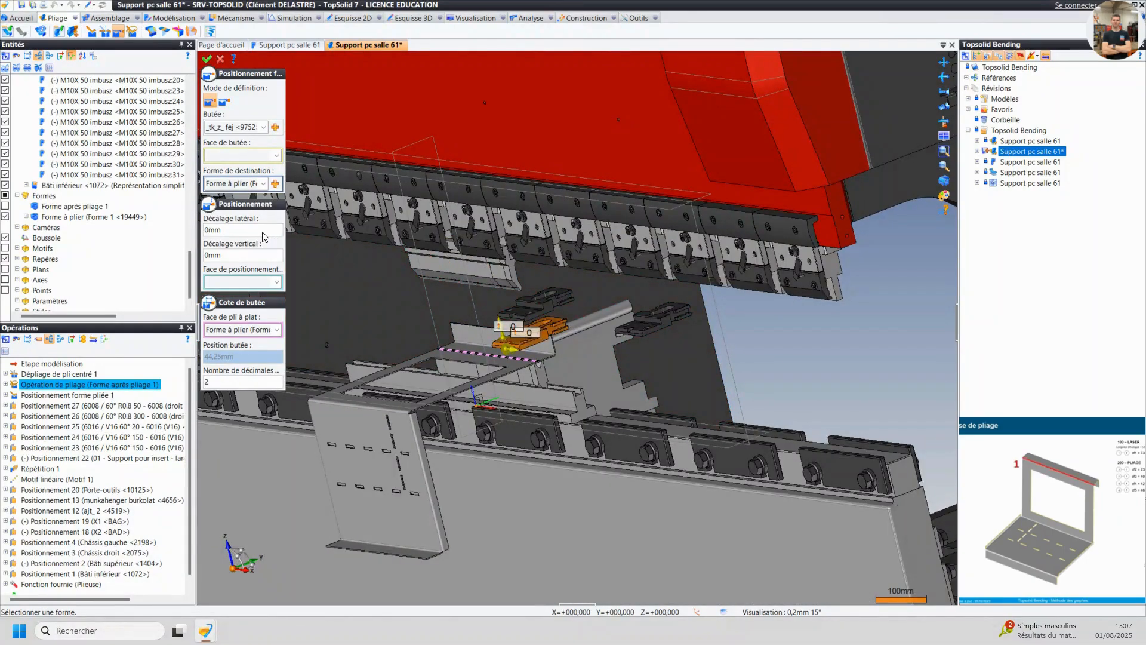
left_click(206, 60)
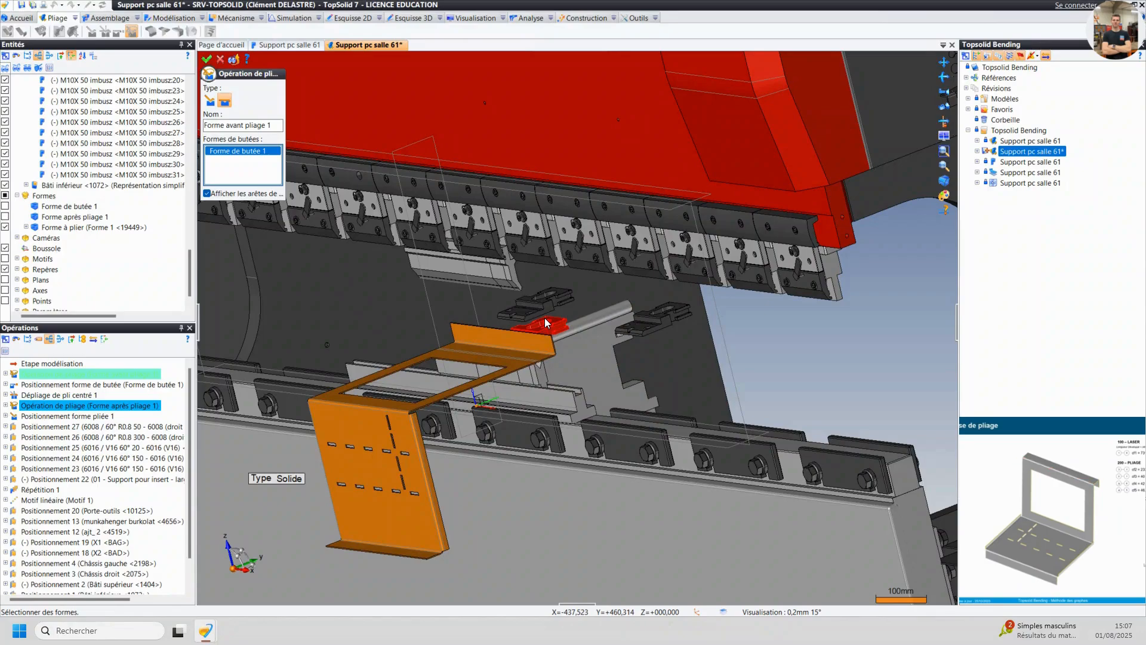
left_click(207, 59)
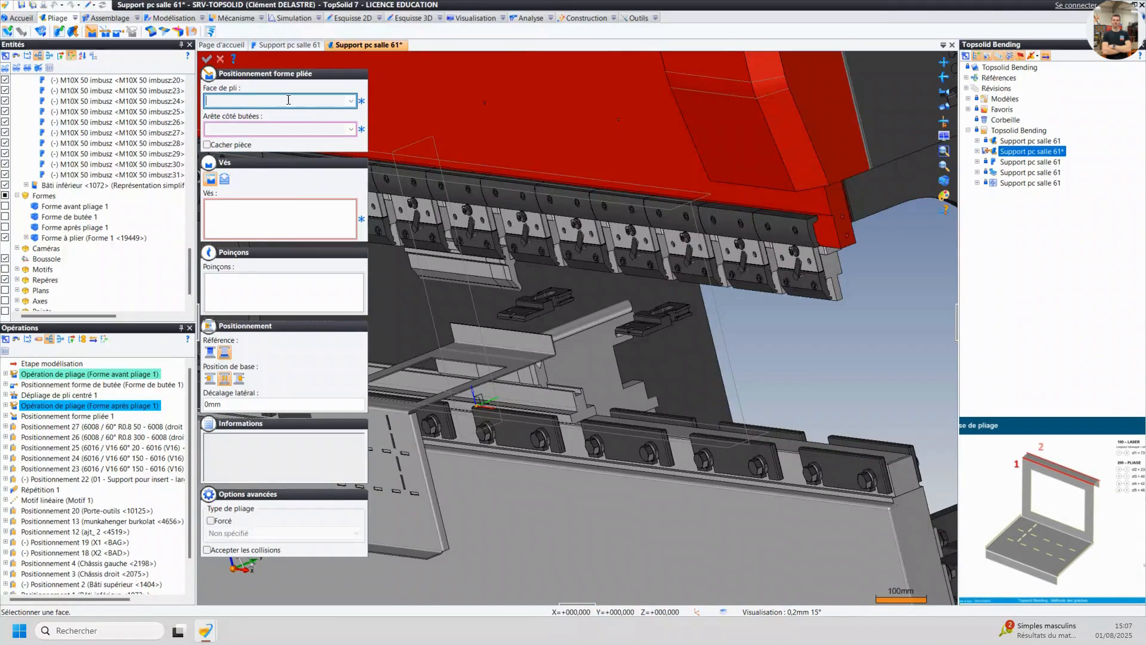
- Start the second folded-shape positioning with the bend face of the window frame's remaining flange and that flange's free edge as stop-side edge
scroll(558, 356, "up", 5)
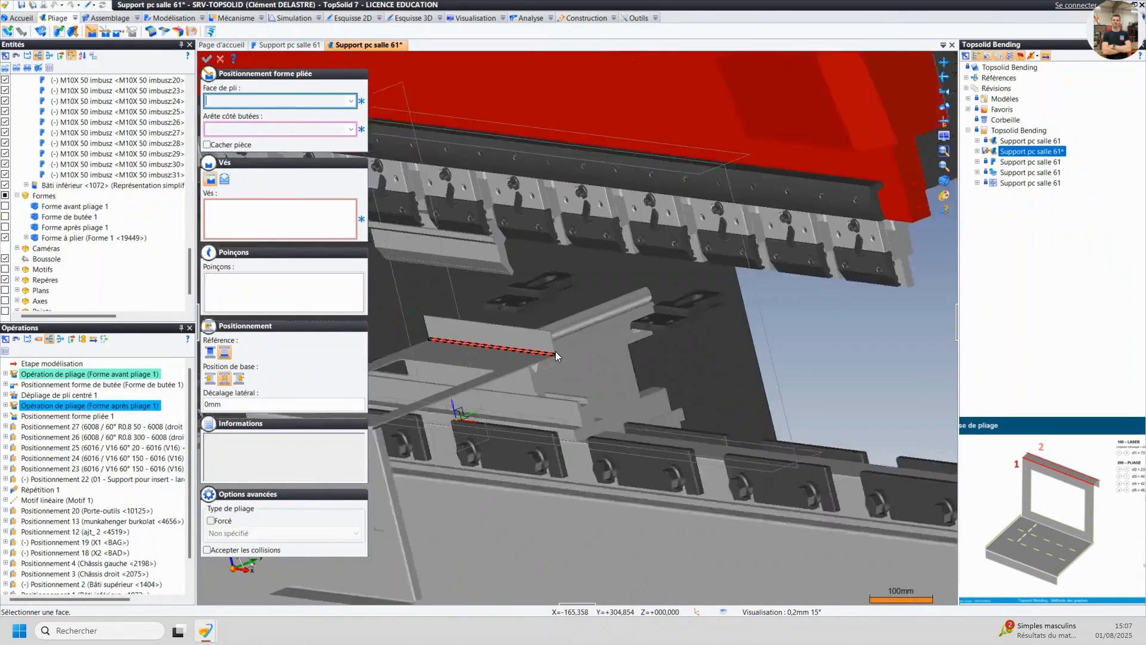
scroll(556, 357, "down", 3)
left_click(579, 347)
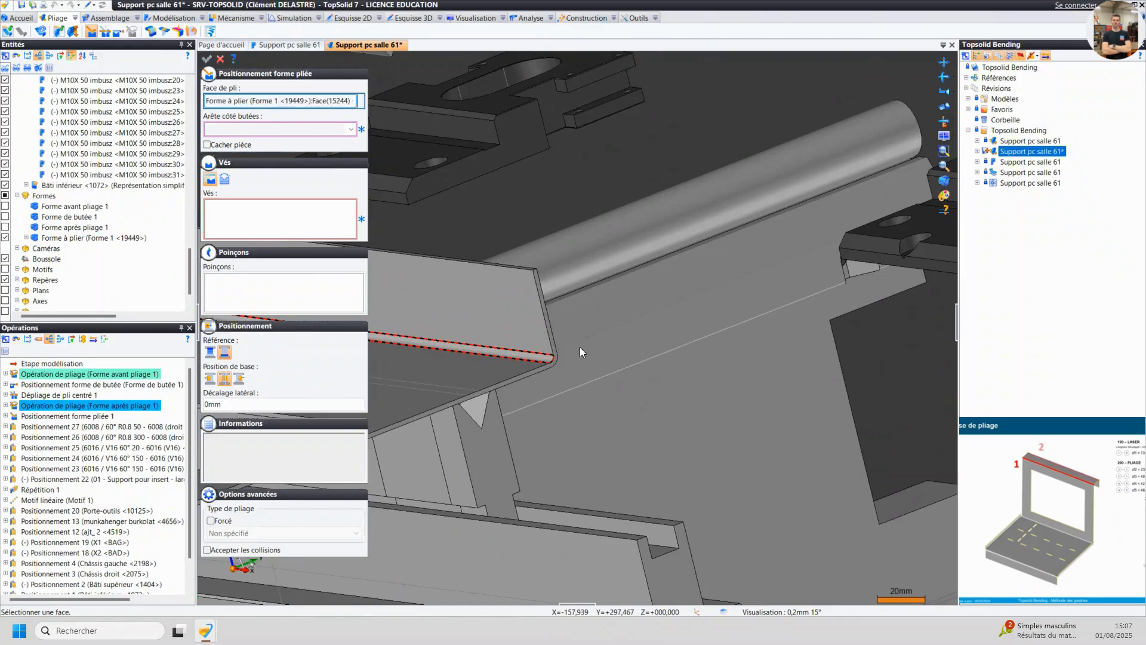
left_click(516, 269)
scroll(555, 307, "down", 5)
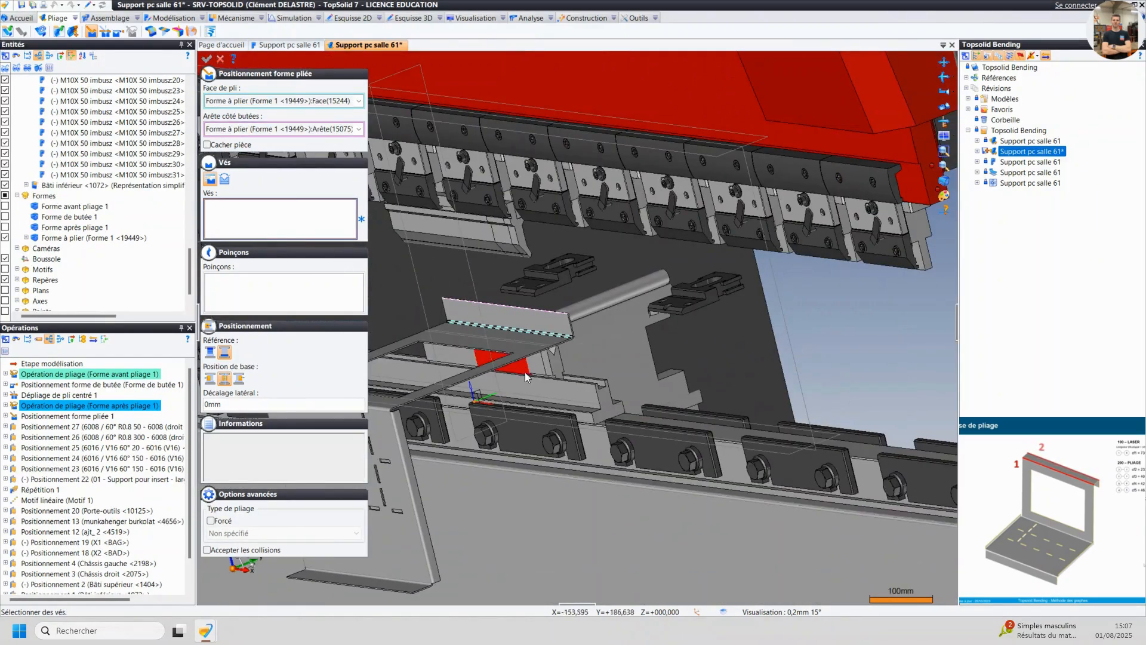
- Place the second bend on the 150, 150, 50 and 20 V16 dies with the 300, 50 and 20 6008 punches, and validate the positioning
left_click(461, 357)
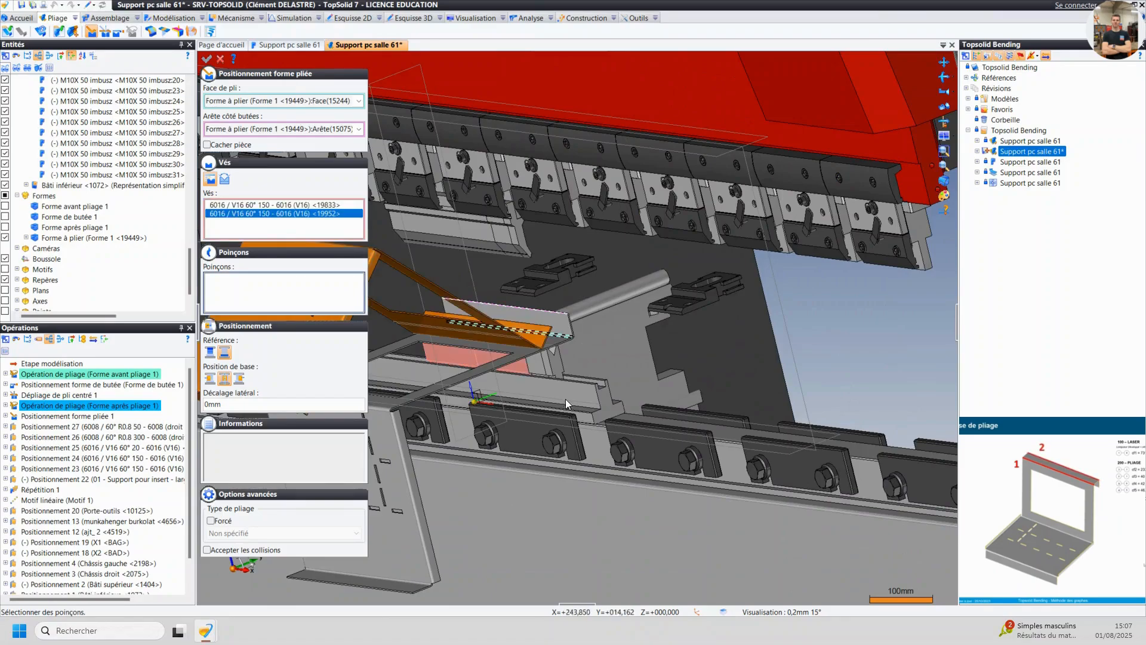
left_click(278, 234)
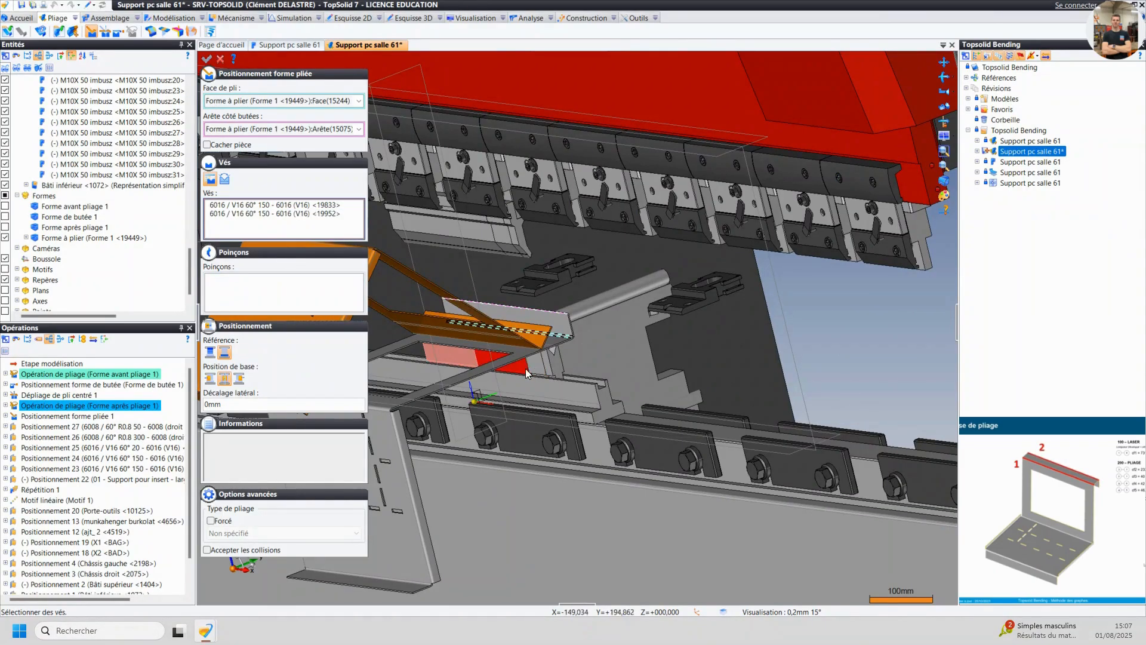
left_click(558, 373)
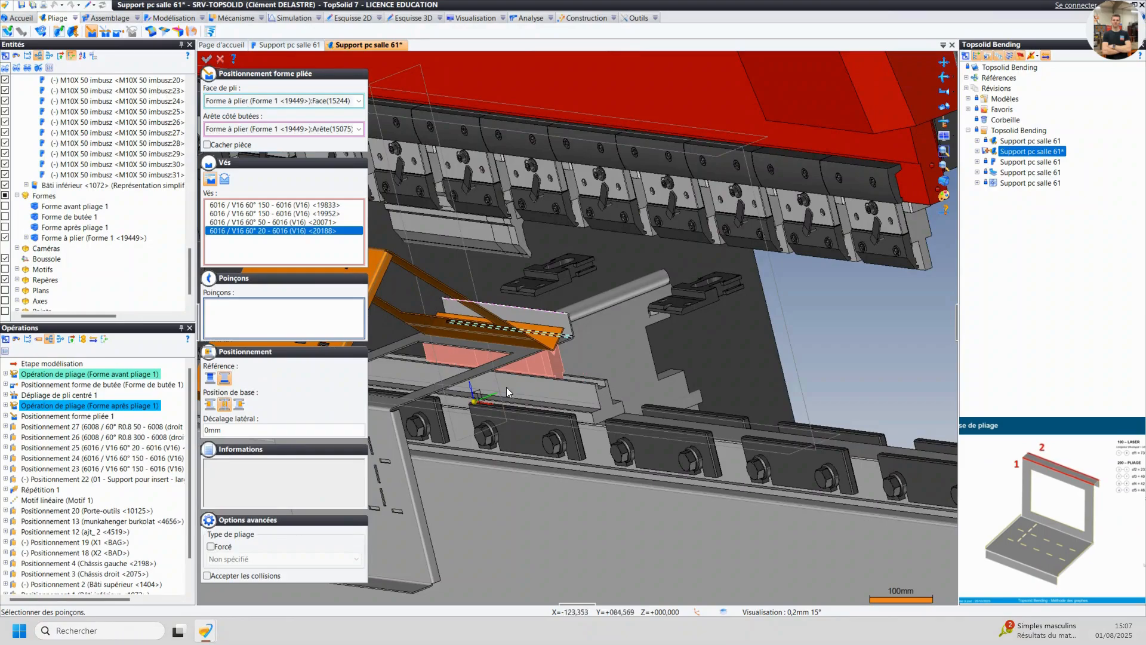
left_click(454, 236)
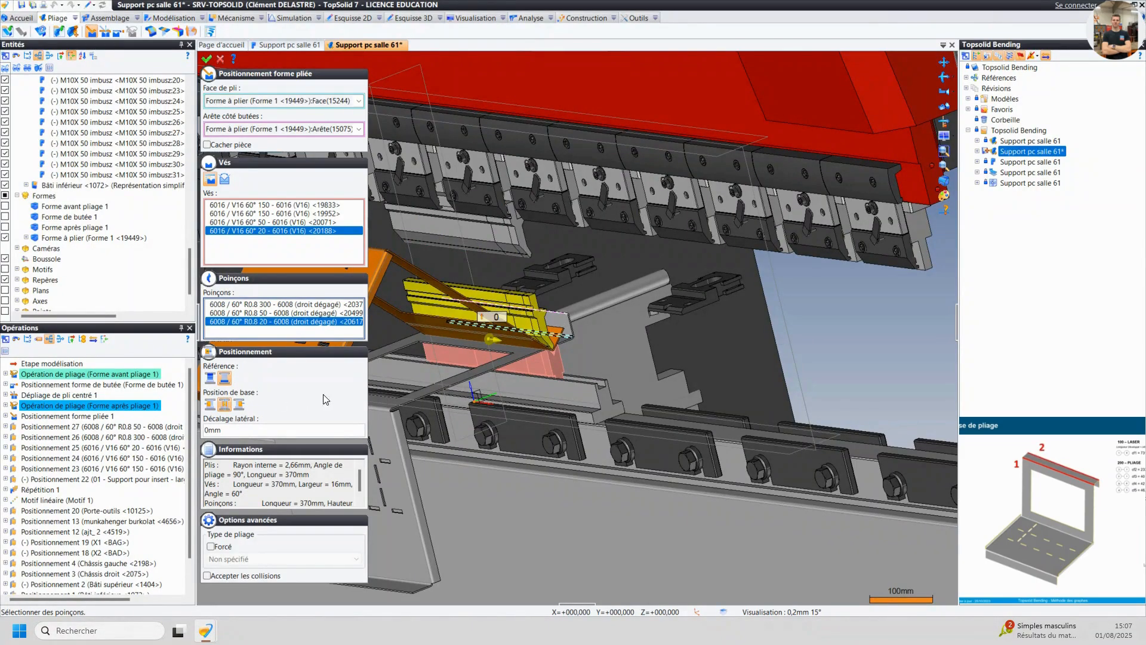
scroll(500, 417, "down", 3)
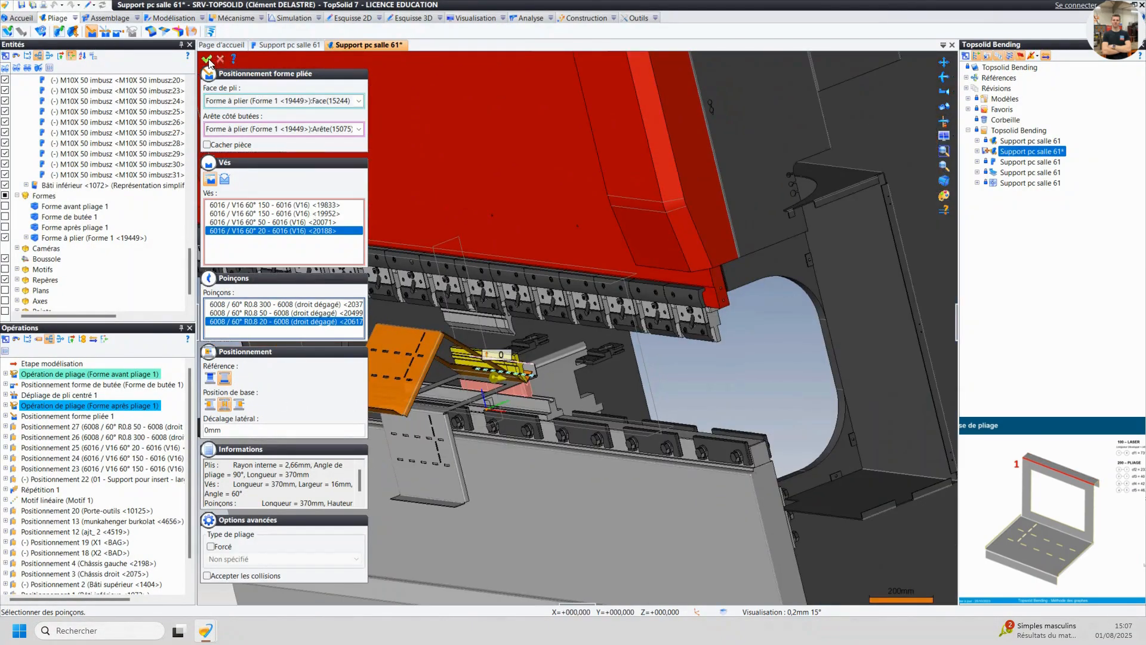
left_click(208, 58)
- Create the second after-bending operation and unfold the window frame flange's bend with centred bend unfolding and the default method
left_click(207, 59)
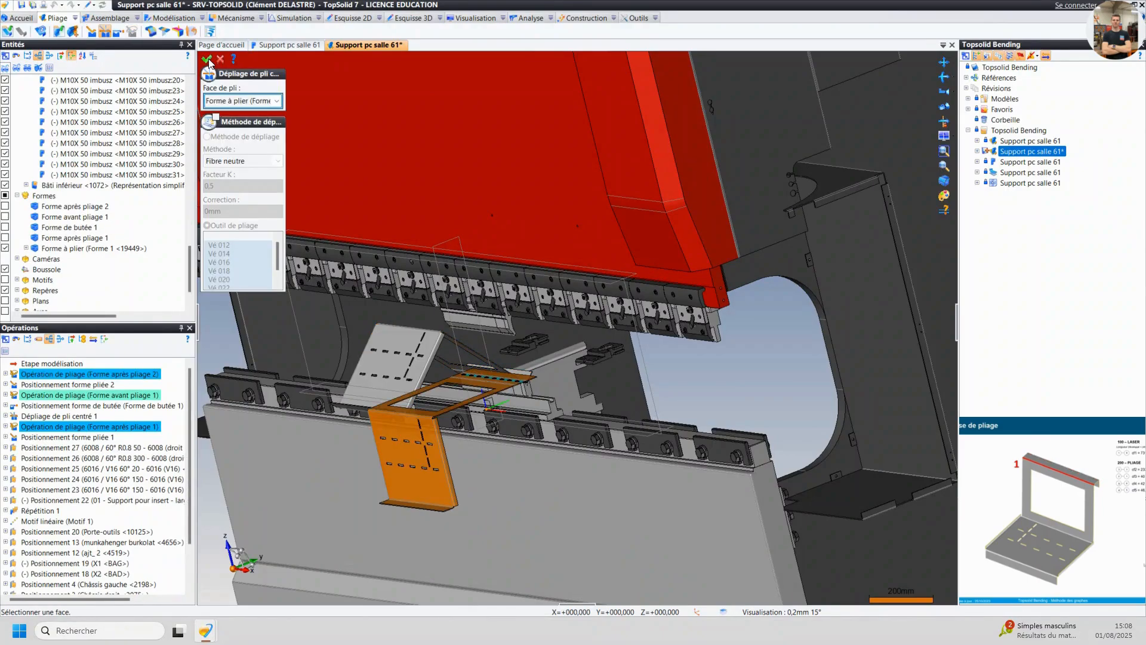
left_click(207, 58)
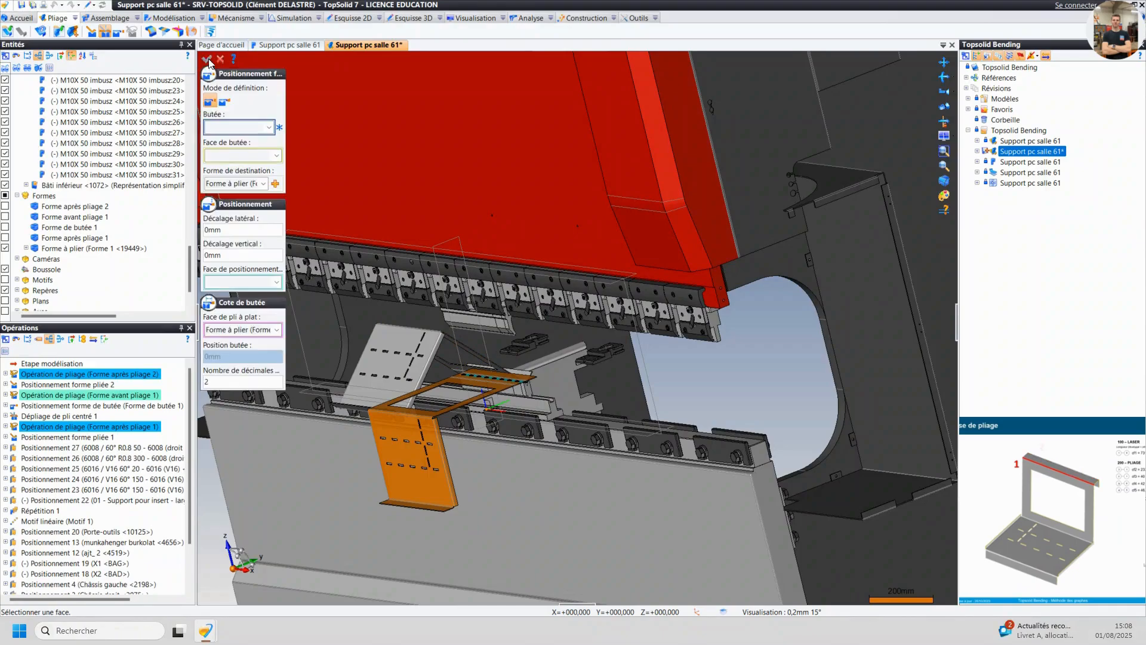
- Position the back-gauge stop against the unfolded window frame flange, and create the second before-bending operation with that stop shape
left_click(531, 345)
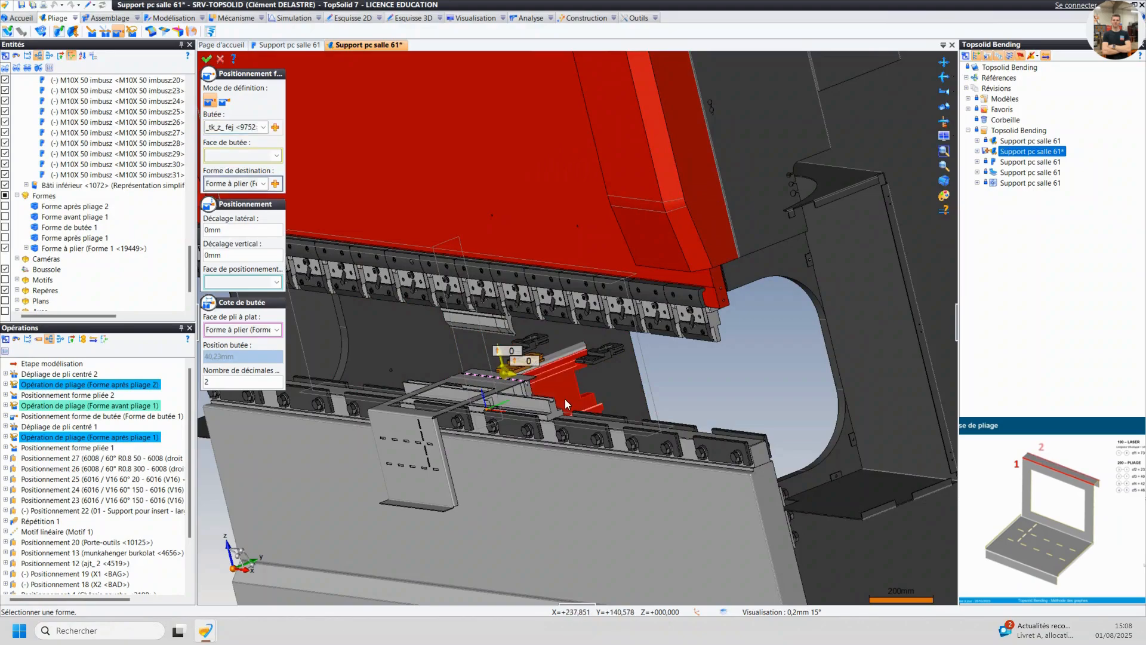
scroll(514, 351, "up", 5)
scroll(514, 351, "up", 5)
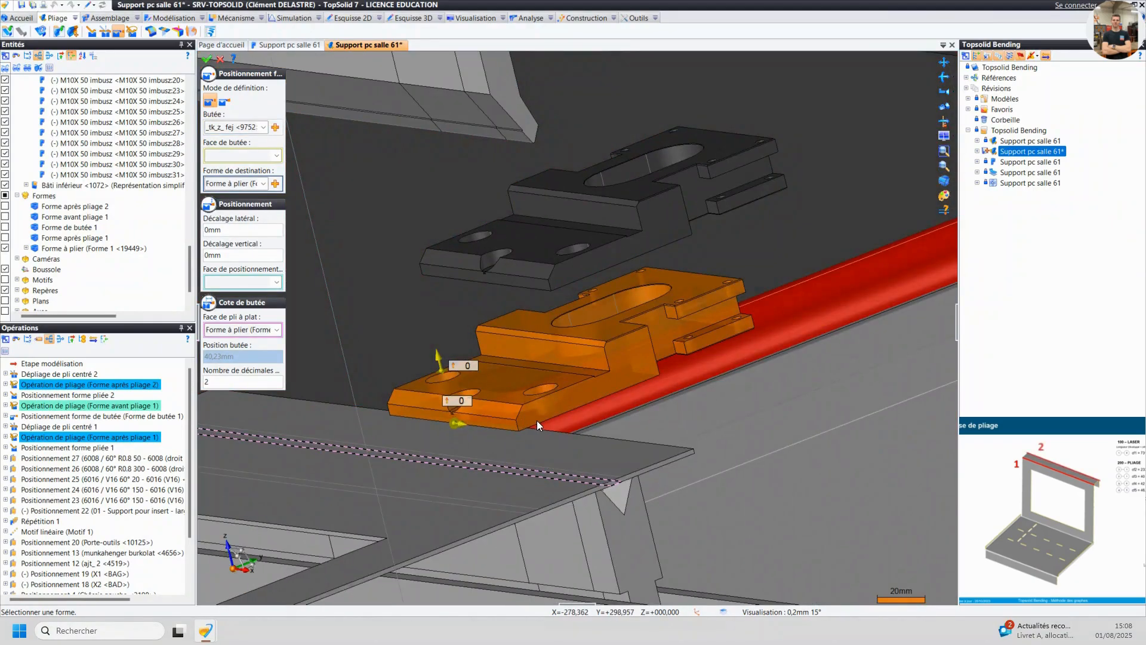
scroll(454, 386, "down", 5)
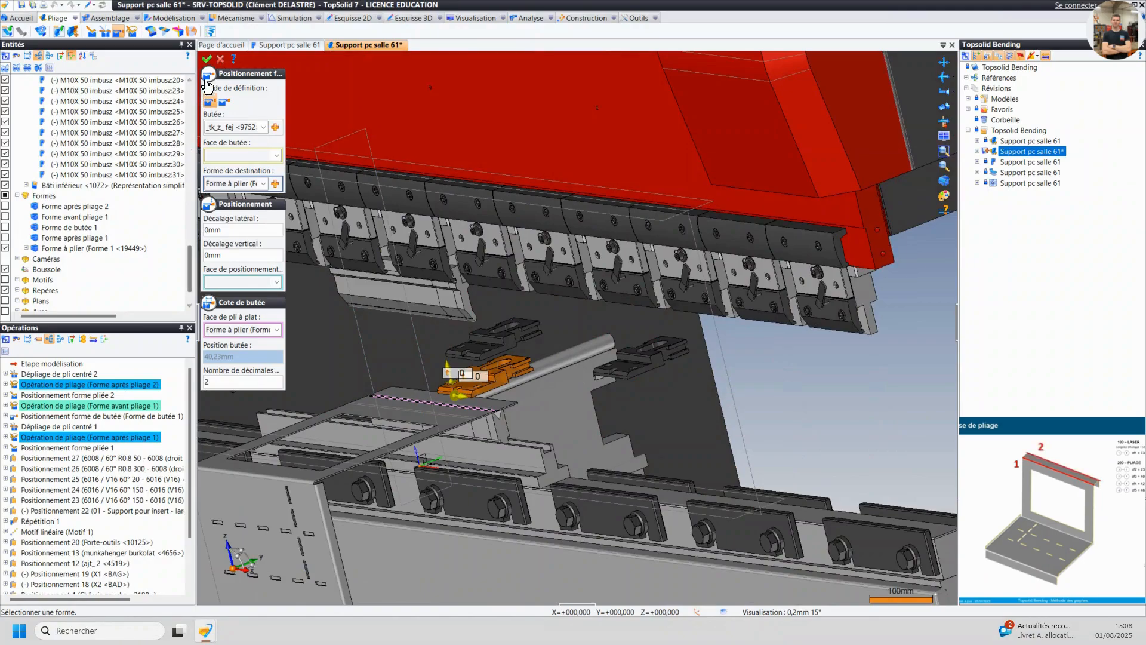
left_click(207, 60)
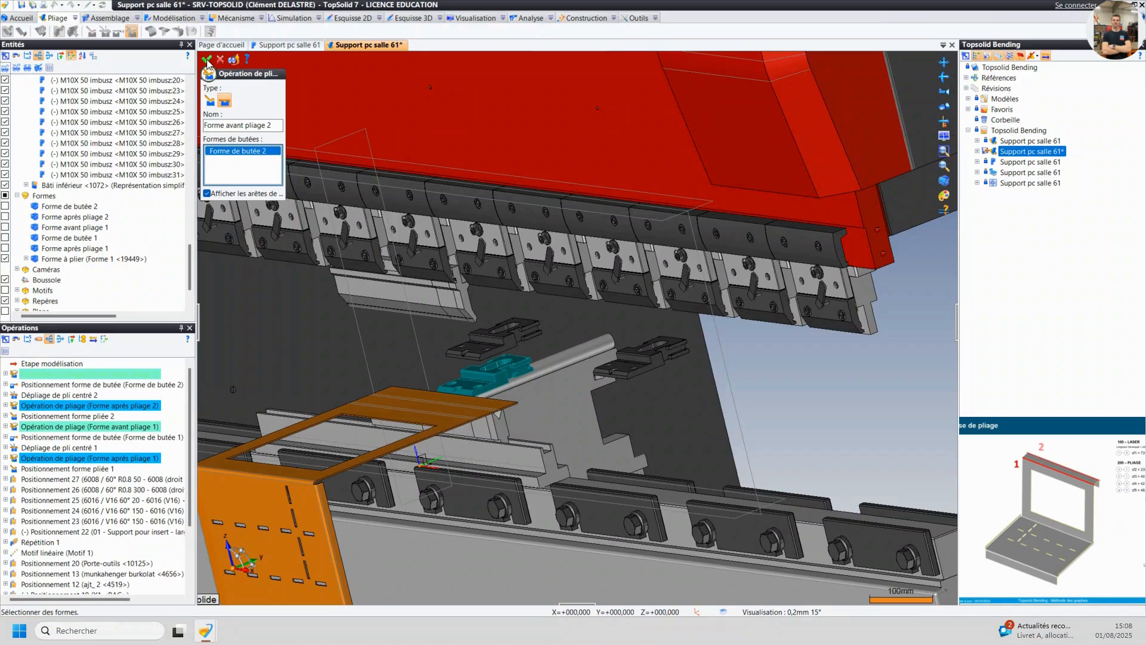
left_click(208, 61)
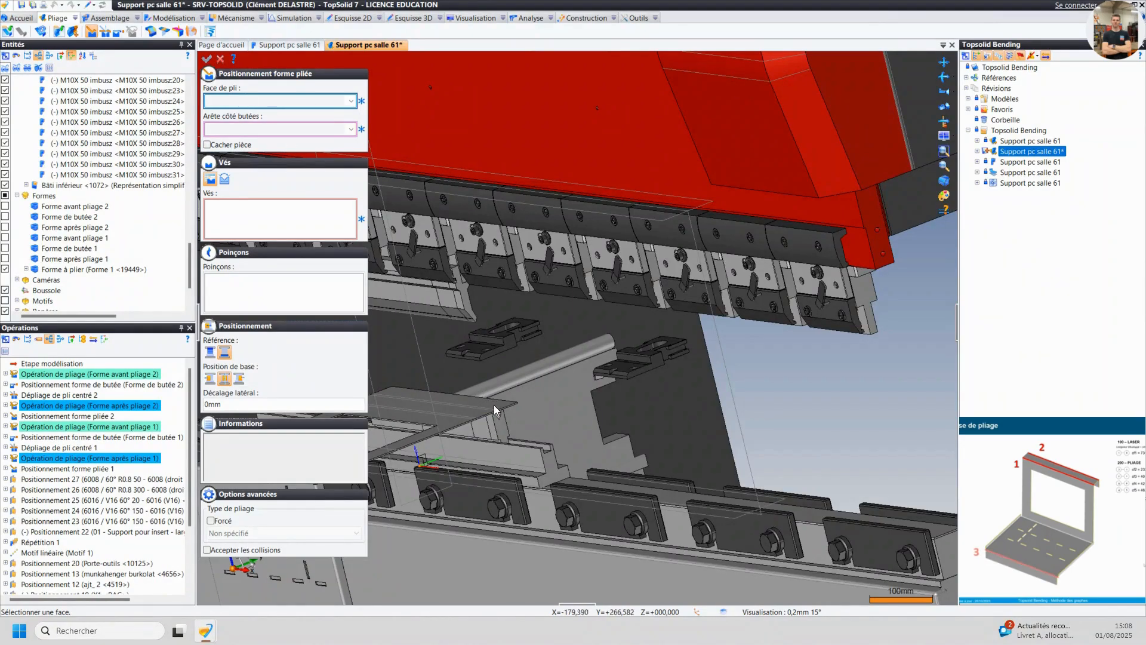
- Position the slotted plate's end flange bend, with its free edge on the stop side, using the same four V16 dies and three 6008 punches
middle_click_drag(493, 405, 735, 215)
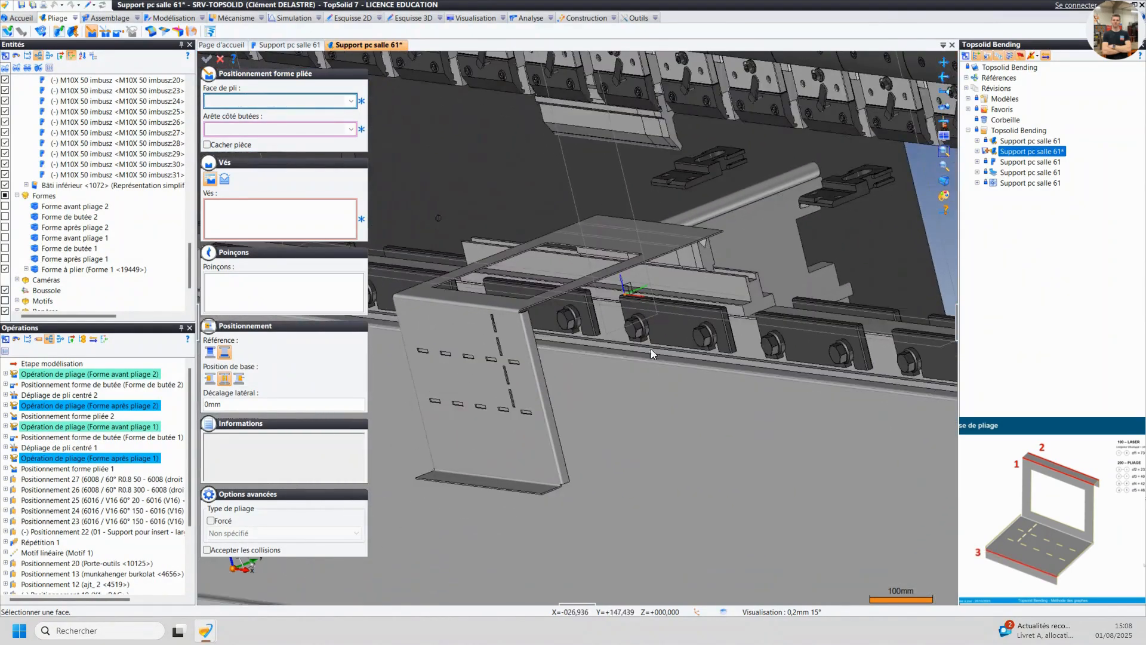
left_click(536, 485)
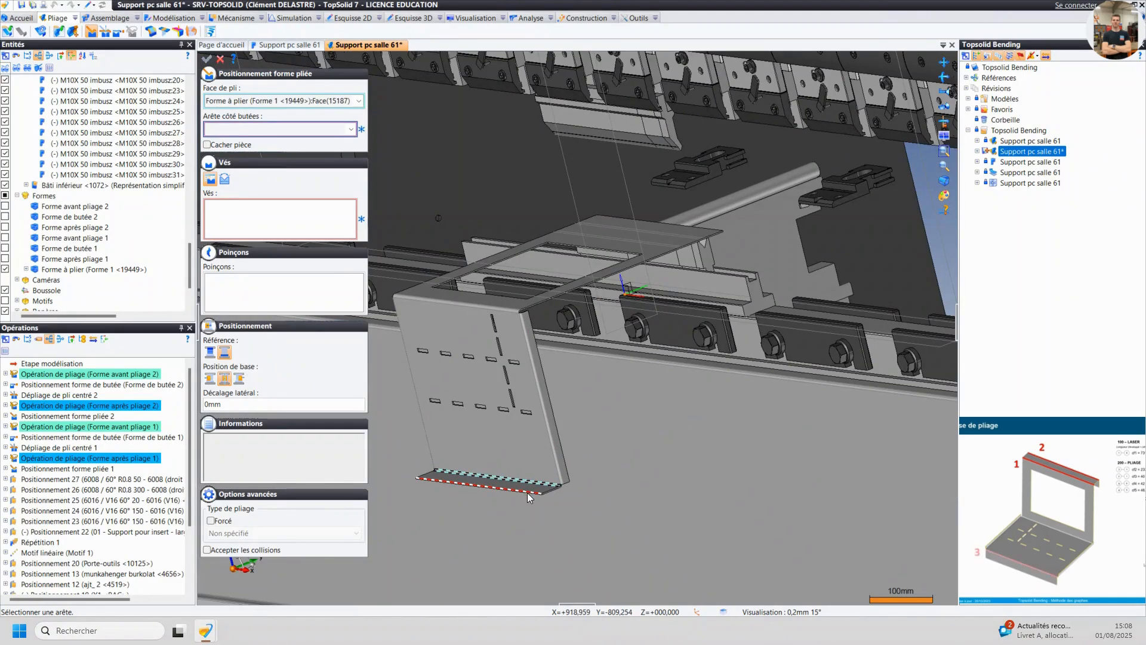
left_click(559, 497)
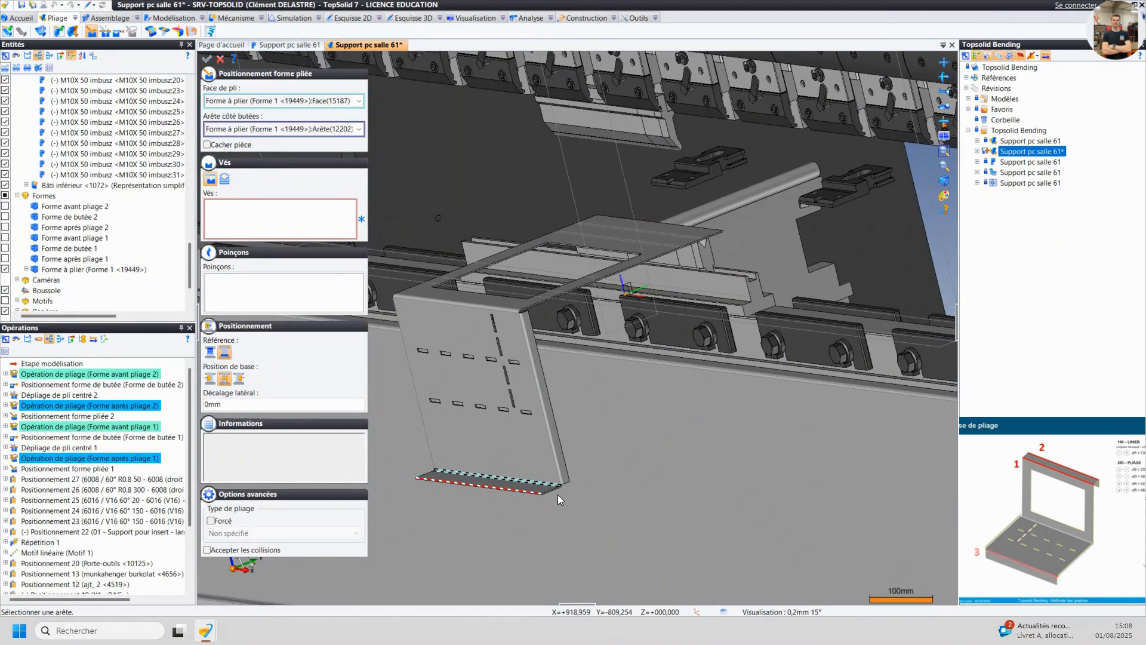
left_click(702, 267)
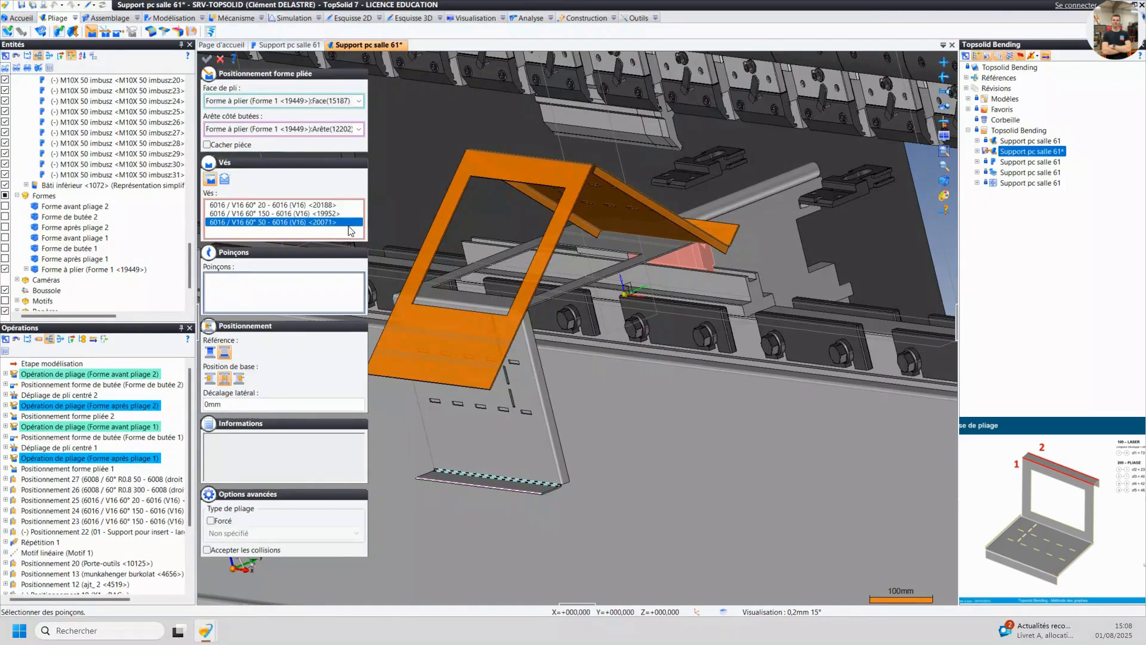
left_click(625, 256)
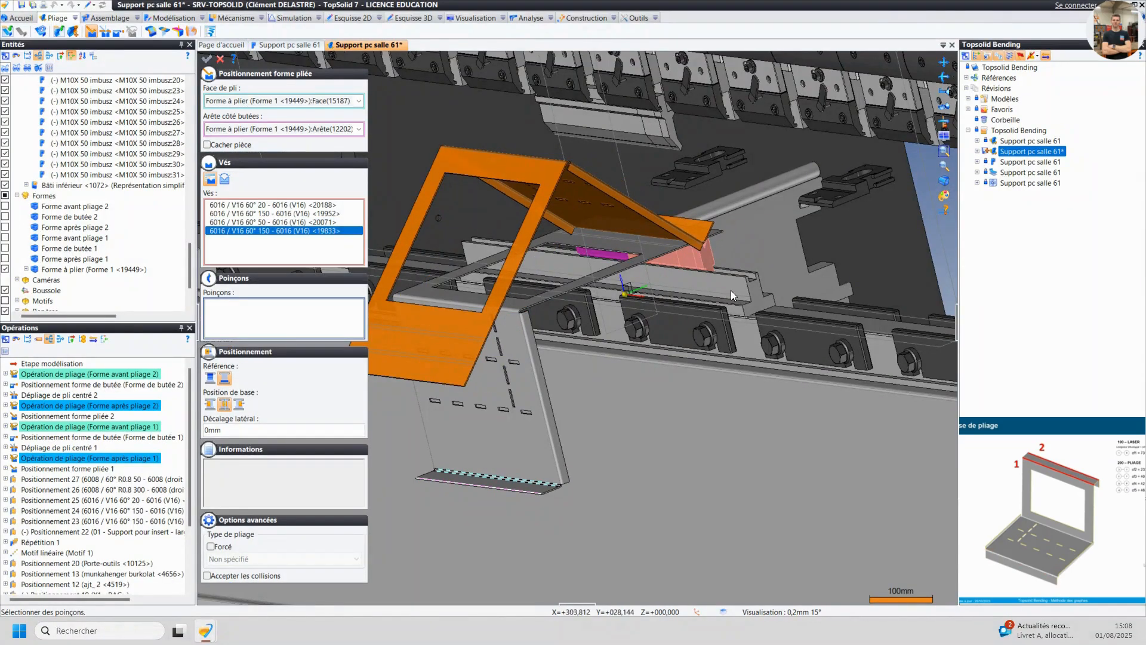
left_click(597, 125)
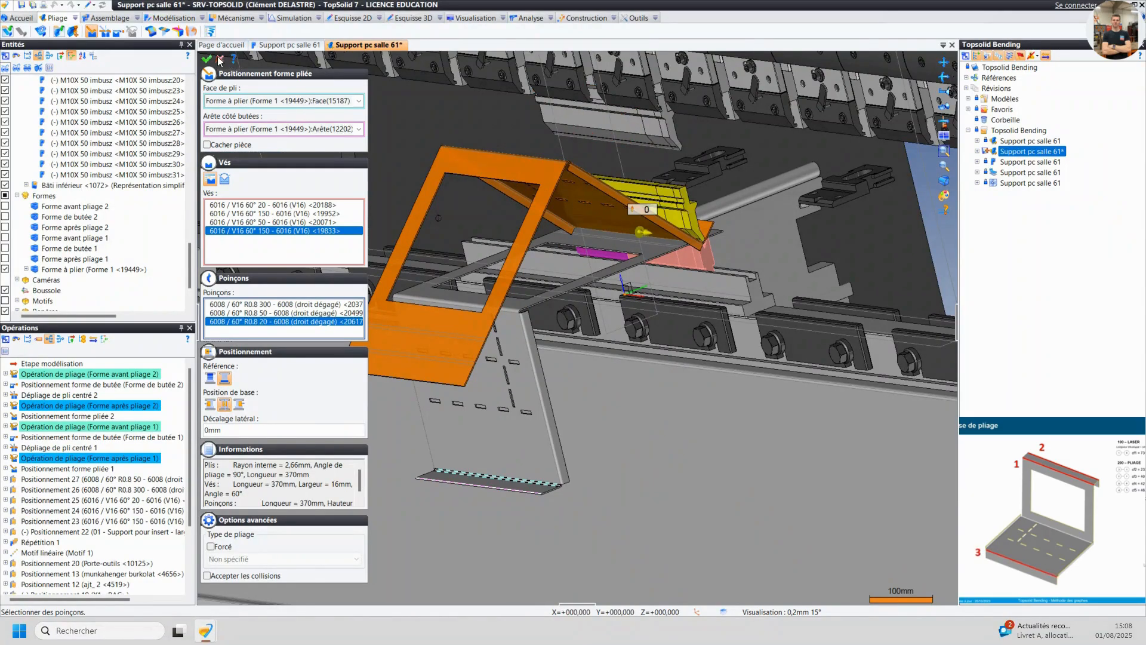
left_click(207, 59)
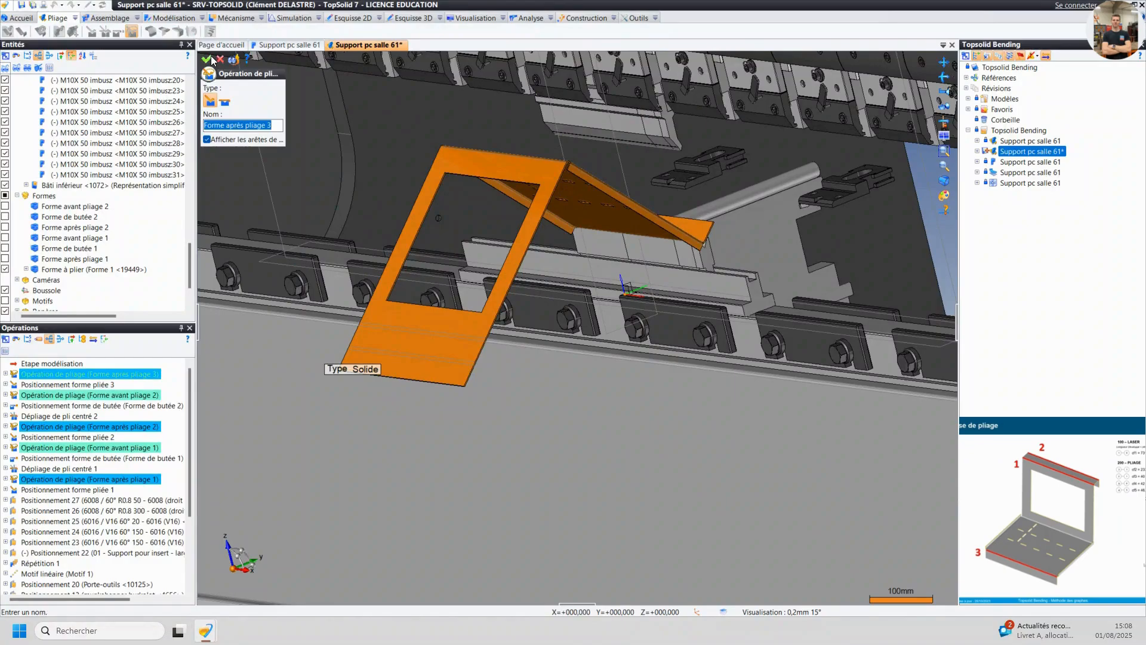
- Create the third after-bending operation and unfold the slotted plate's end flange with centred bend unfolding
left_click(207, 59)
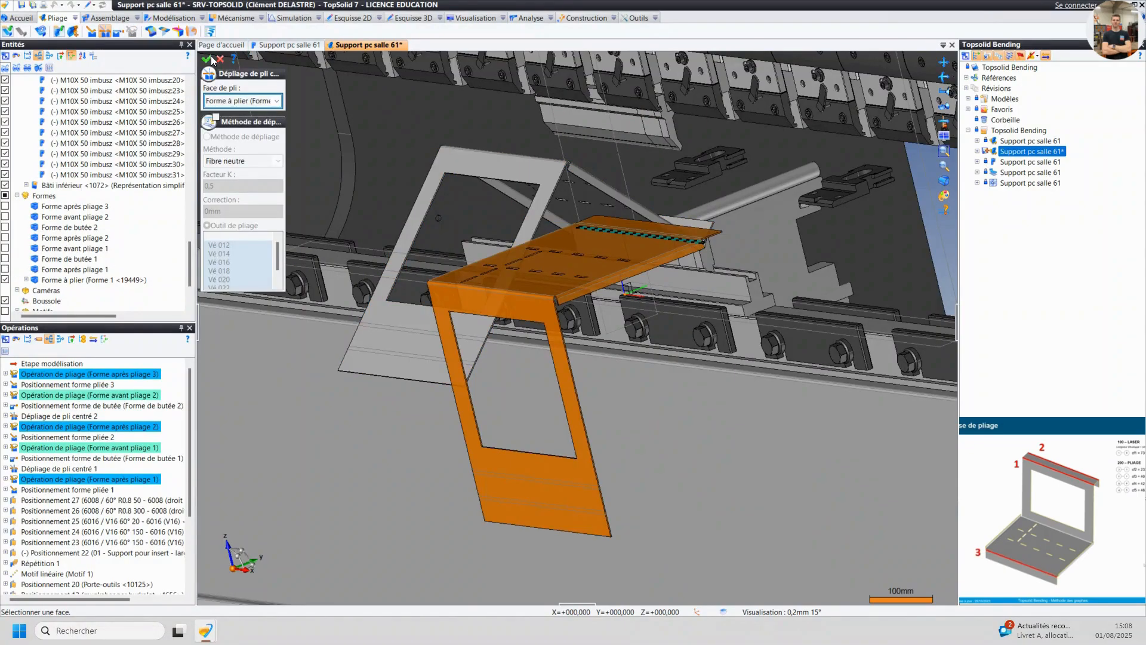
left_click(212, 58)
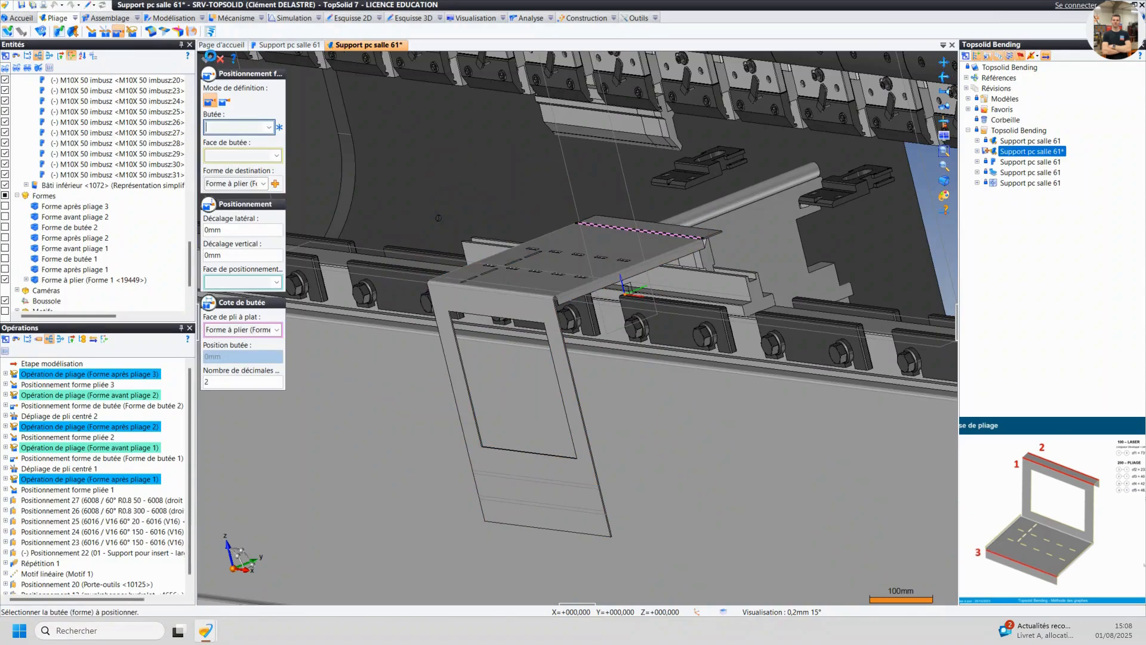
- Position the back-gauge stop against the slotted plate's unfolded end flange, and create the third before-bending operation with that stop shape
left_click(692, 170)
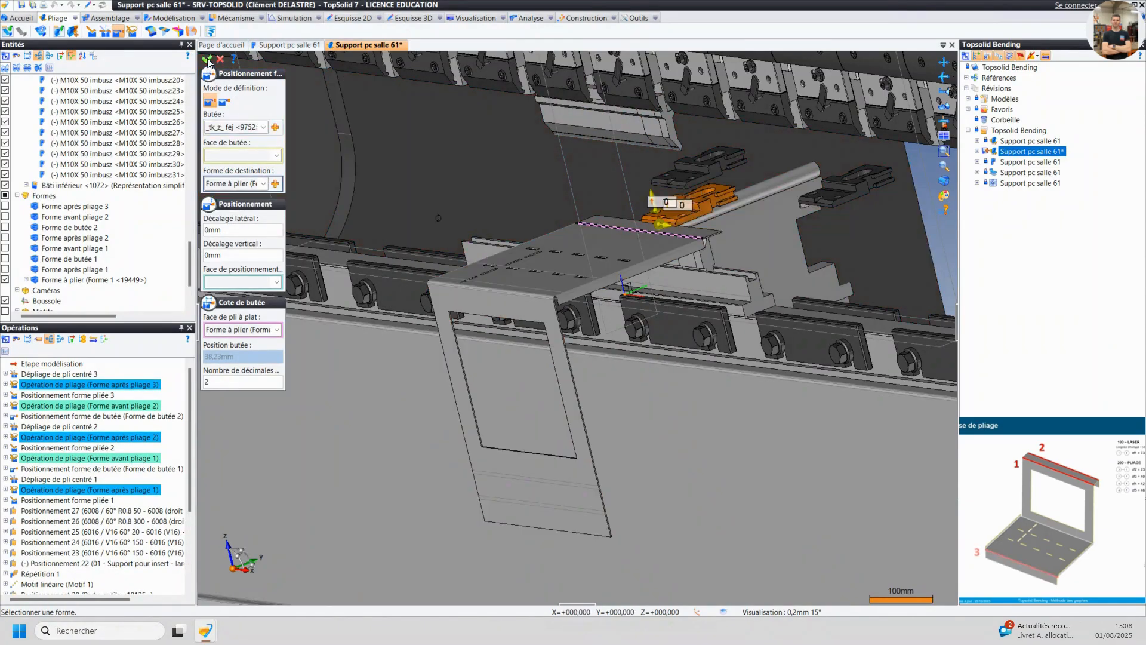
left_click(208, 59)
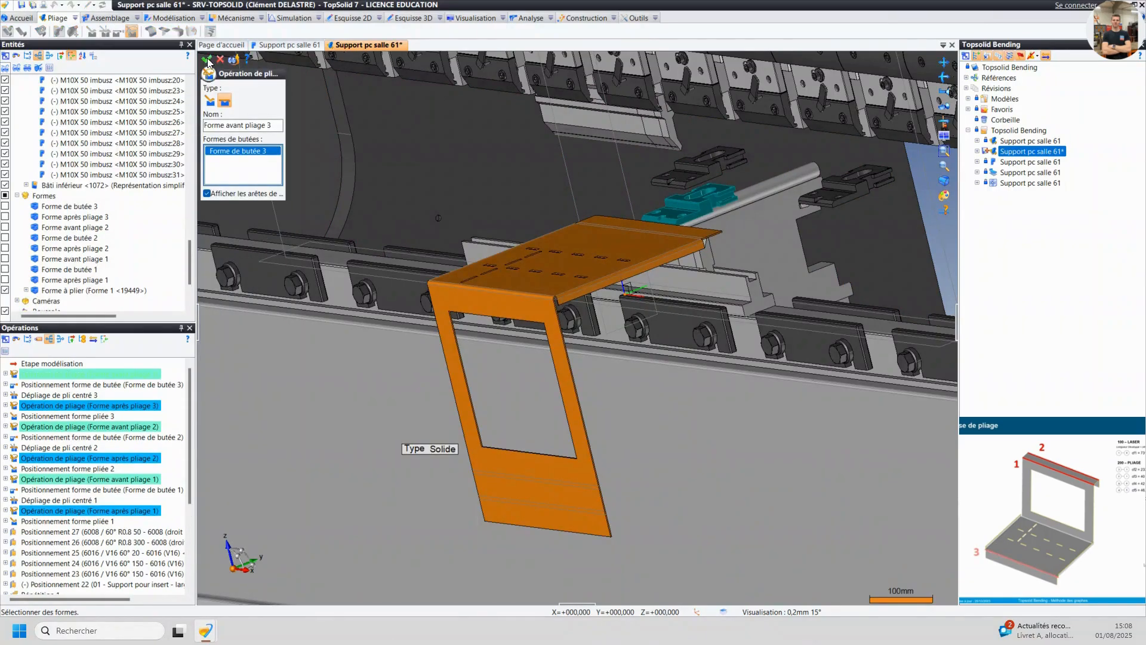
left_click(209, 60)
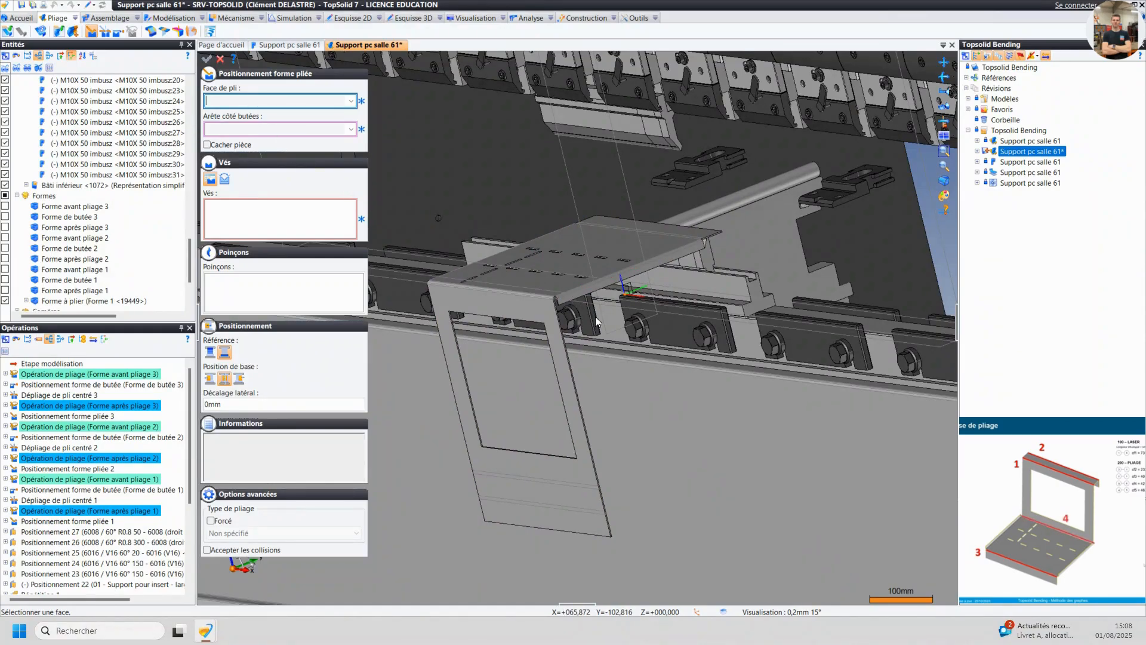
- Position the bend between slotted plate and window frame, with the plate's far edge on the stop side, using the four V16 dies and three punches
left_click(550, 297)
left_click(696, 234)
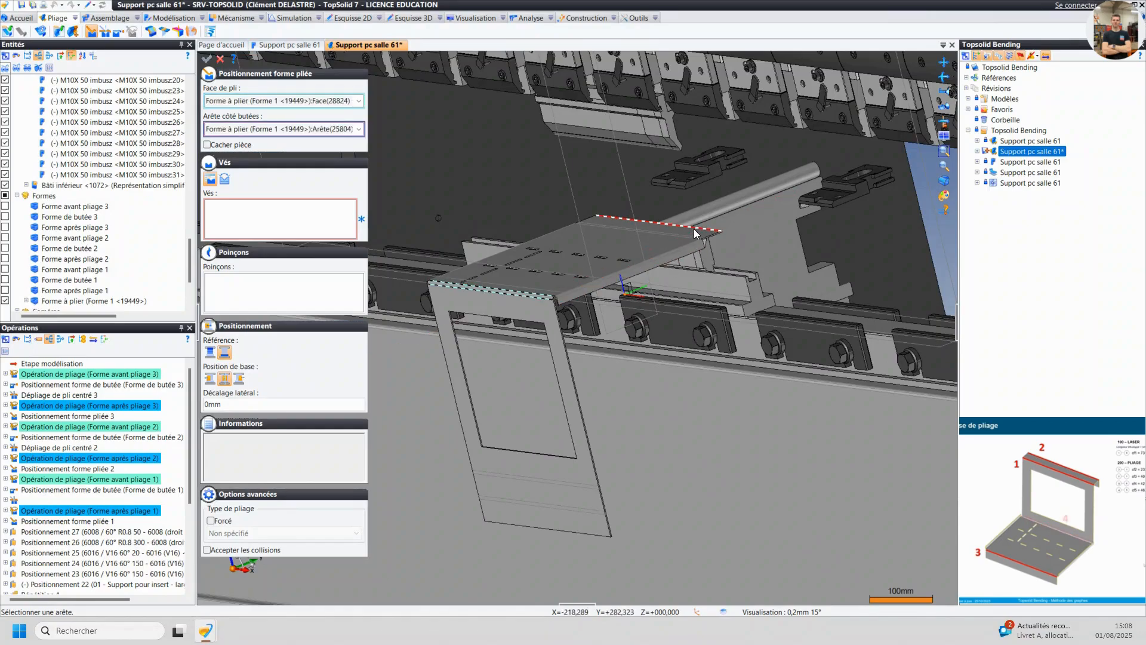
left_click(675, 264)
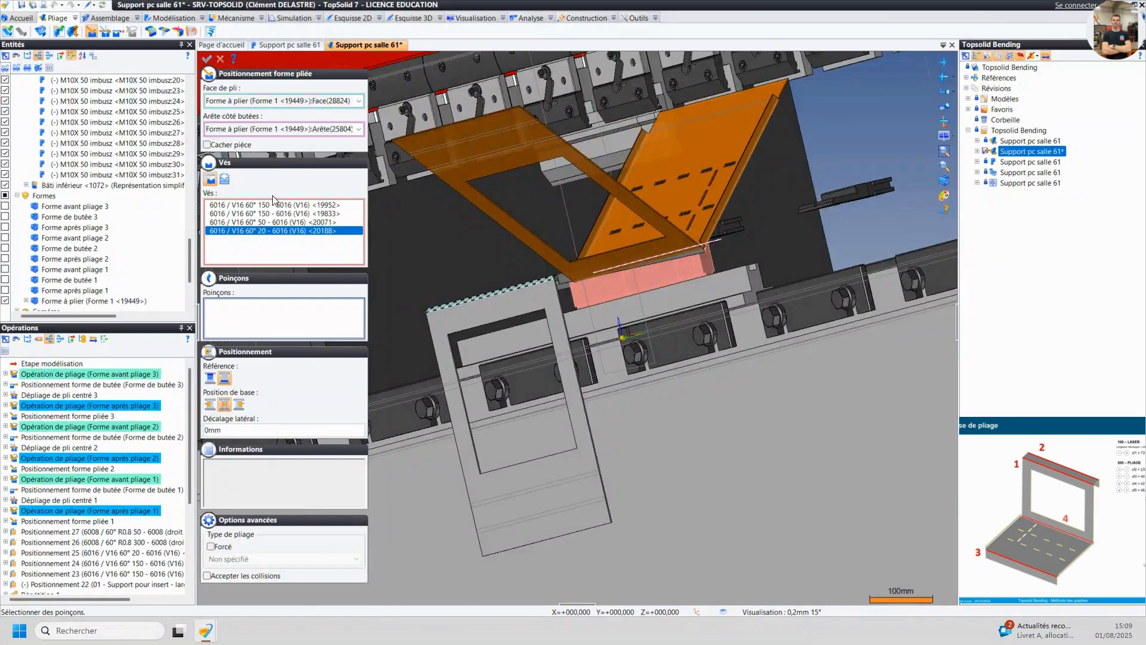
left_click(622, 142)
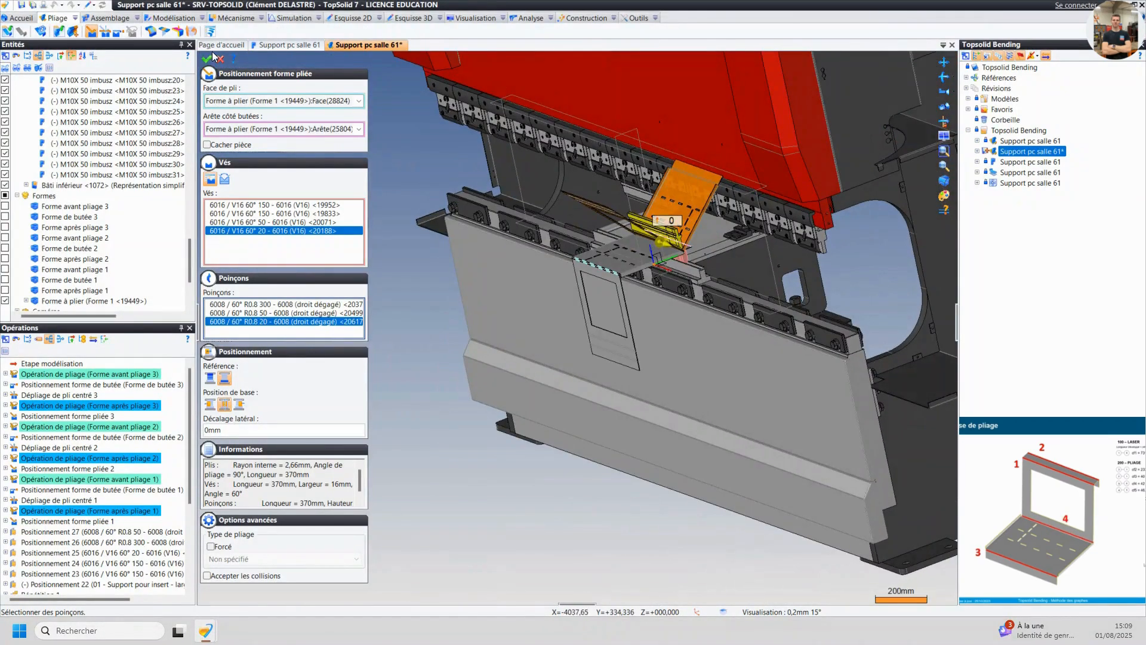
left_click(207, 59)
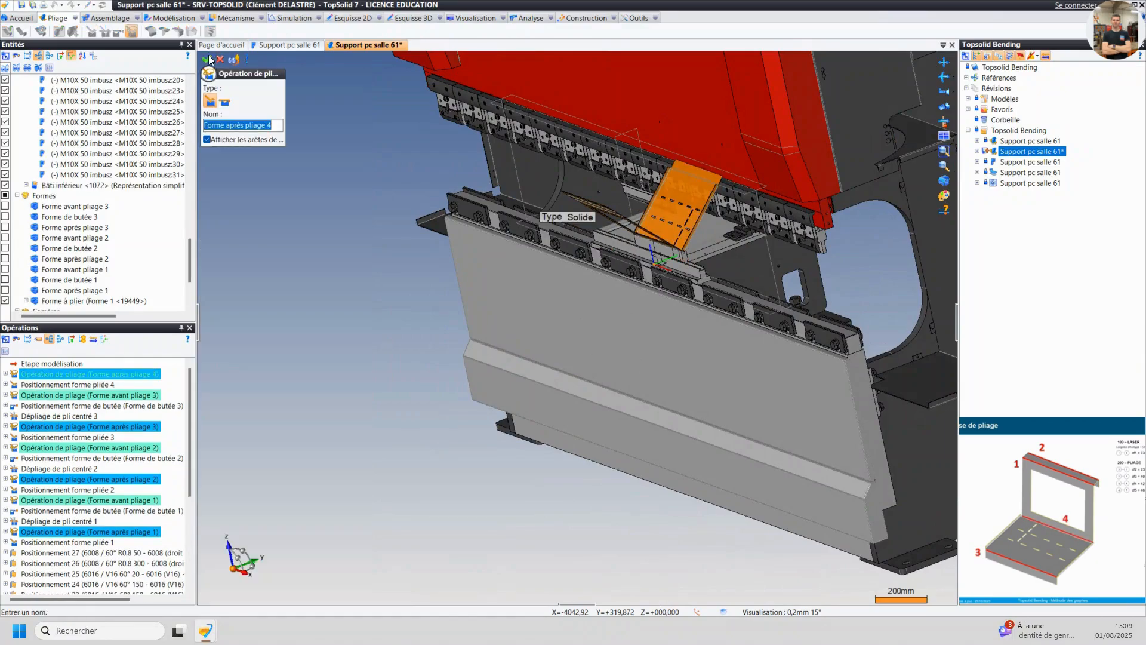
- Create the fourth after-bending operation and unfold the bend between slotted plate and window frame with centred bend unfolding
left_click(207, 59)
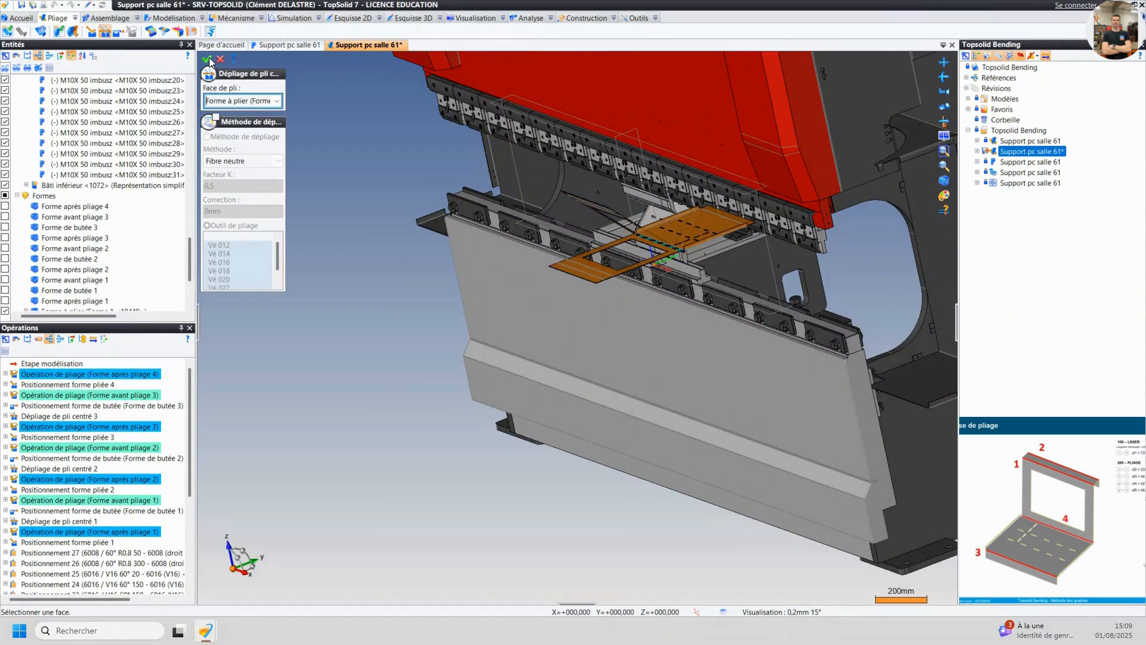
left_click(207, 59)
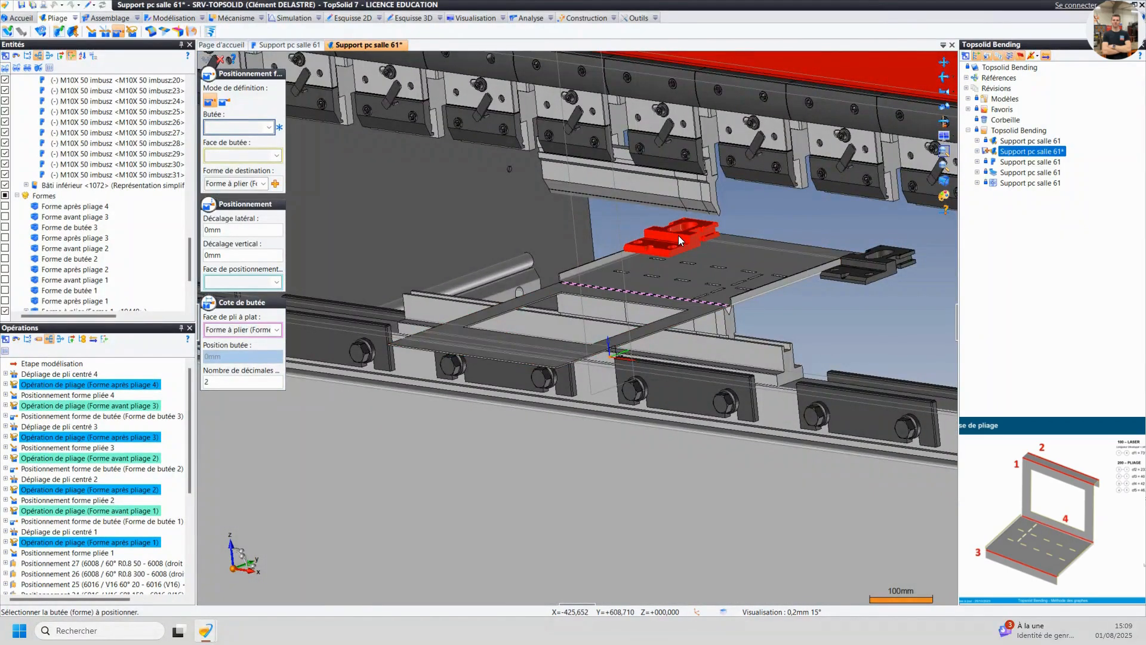
- Position the back-gauge stop against the slotted plate's far edge using the stop's raised front face, and create the fourth before-bending operation with that stop shape
left_click(678, 235)
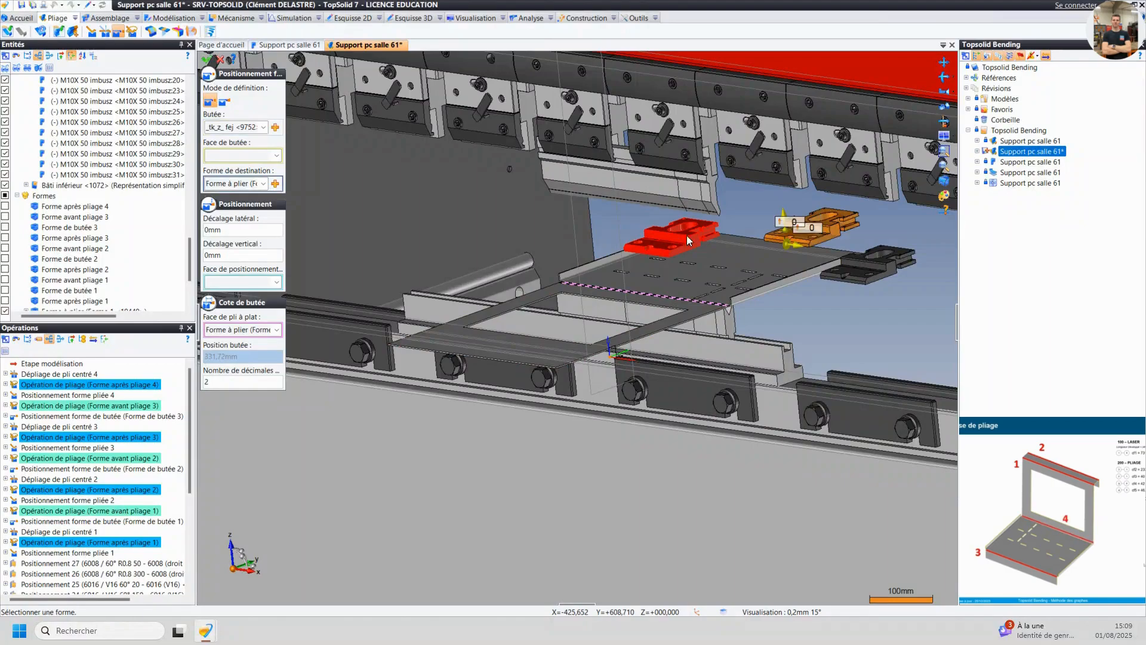
scroll(761, 235, "up", 6)
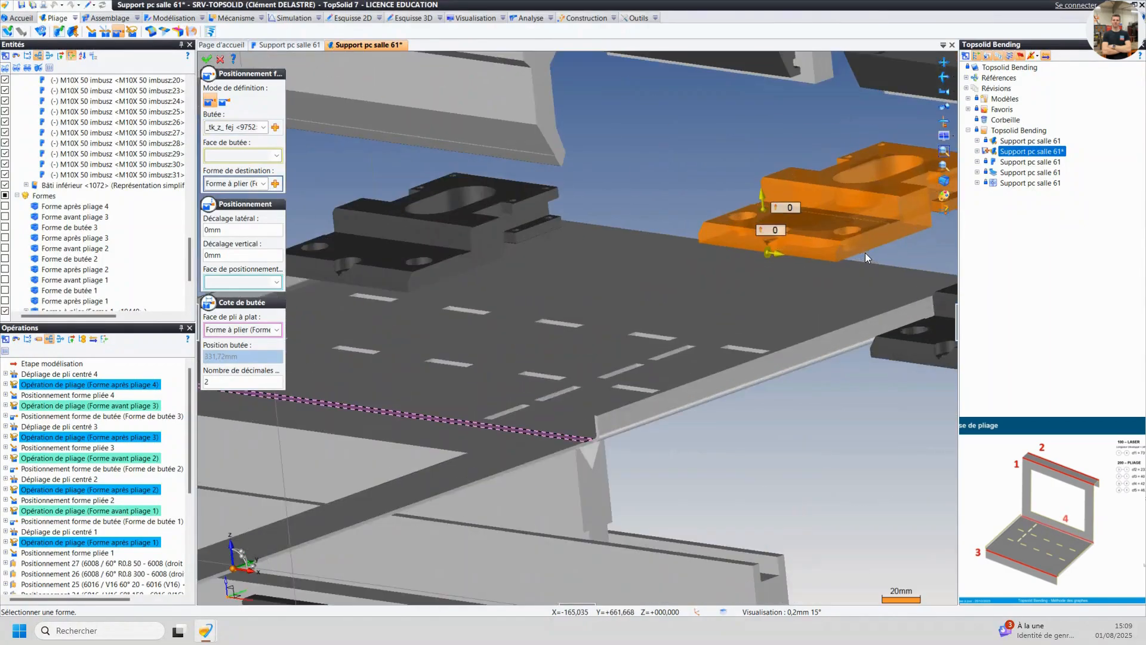
left_click(226, 156)
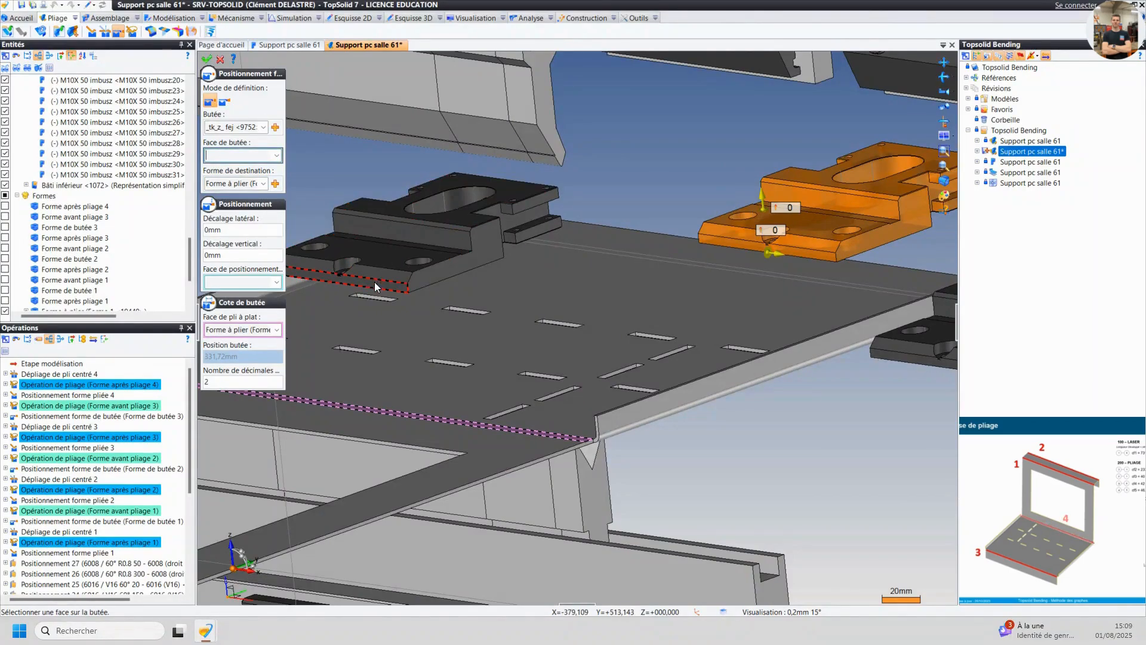
left_click(406, 231)
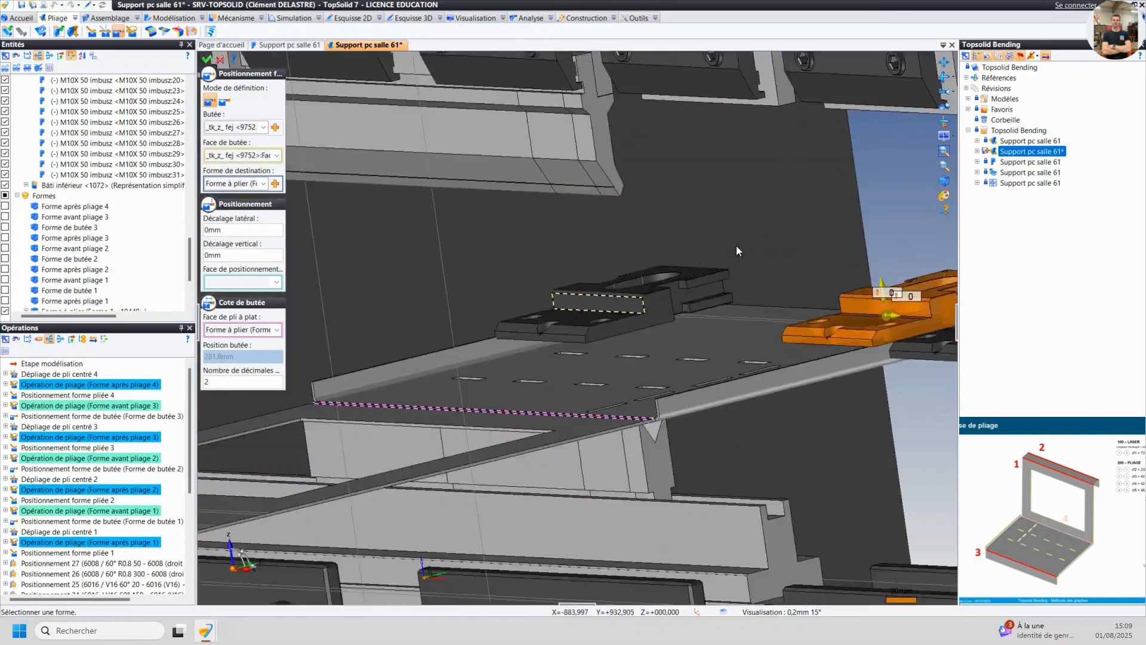
scroll(738, 247, "down", 2)
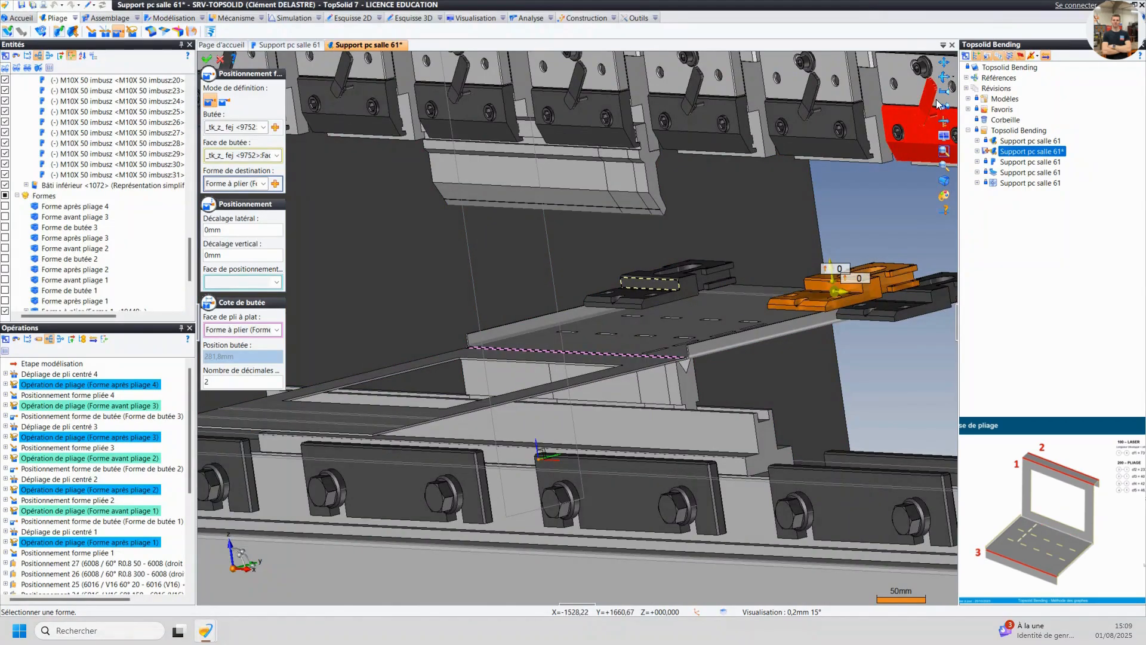
scroll(819, 289, "up", 2)
middle_click_drag(819, 289, 819, 294)
scroll(819, 295, "down", 2)
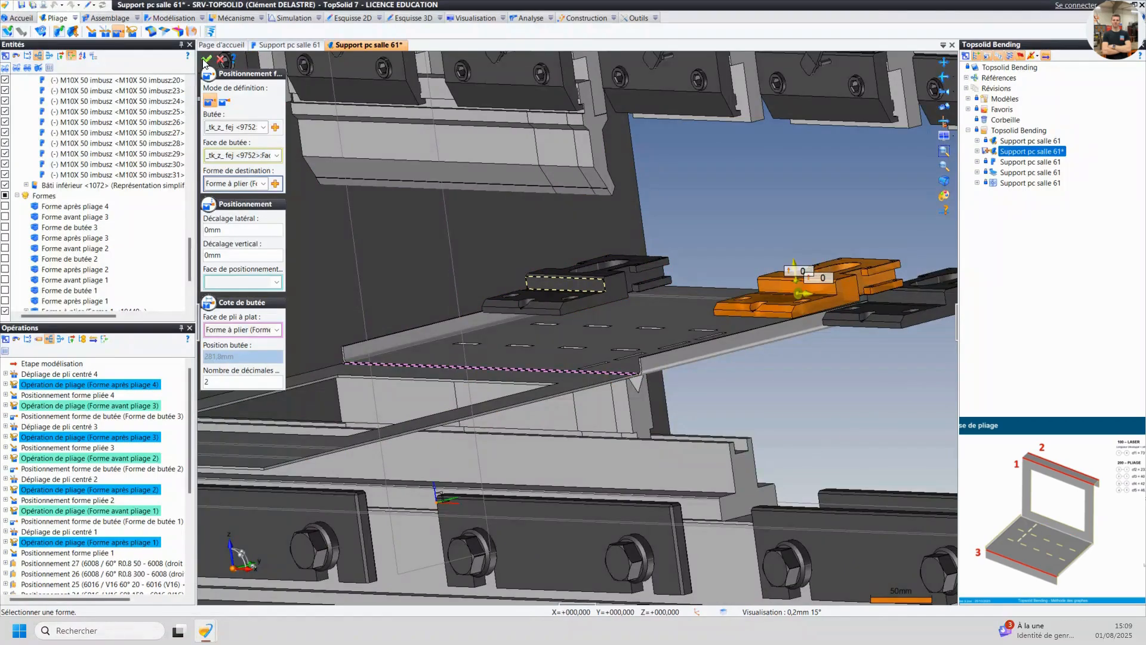
left_click(205, 61)
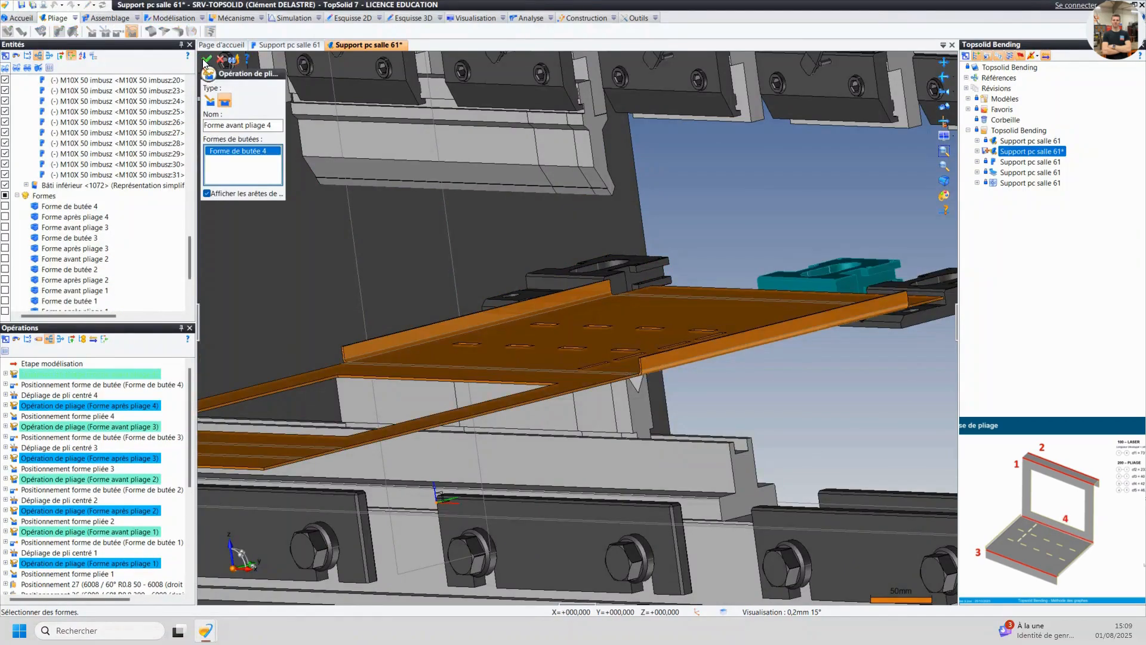
left_click(206, 60)
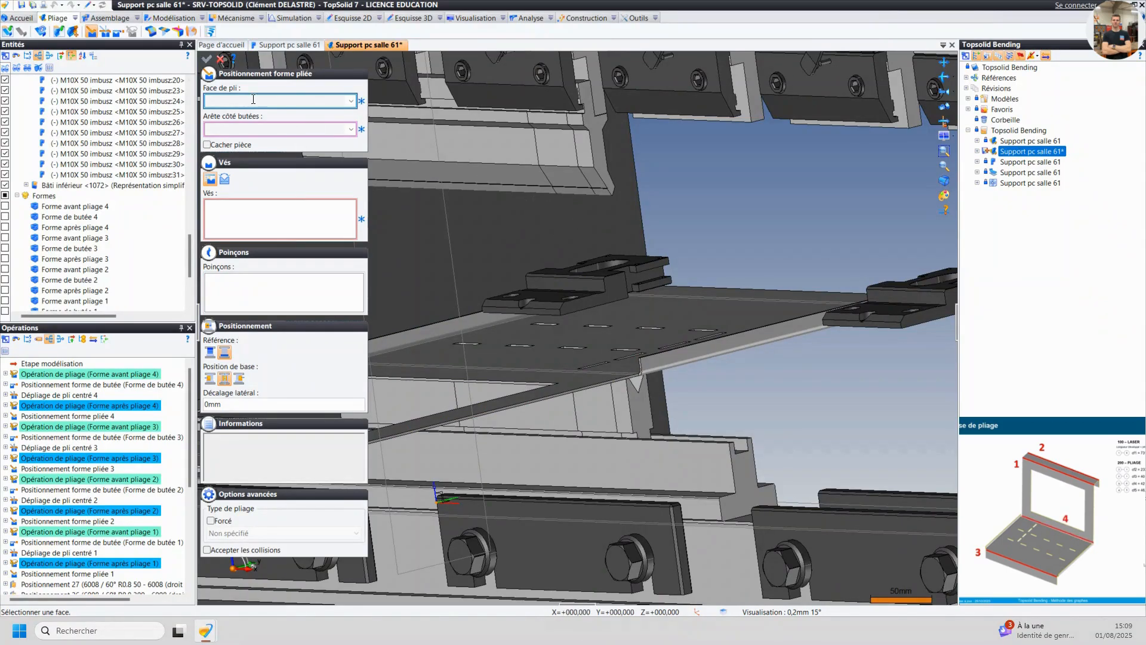
- Start positioning the folded shape for the fifth bend, choosing the slotted plate's side flange bend face and the flange's free edge as stop side
scroll(553, 288, "down", 1)
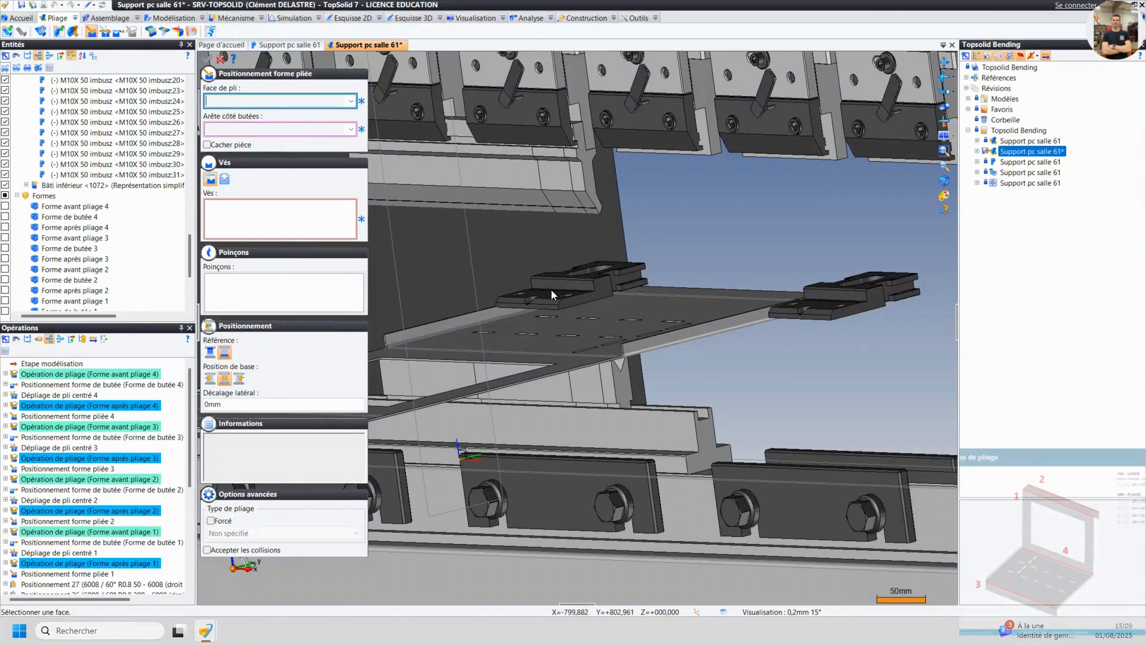
scroll(619, 405, "down", 2)
middle_click_drag(614, 407, 732, 386)
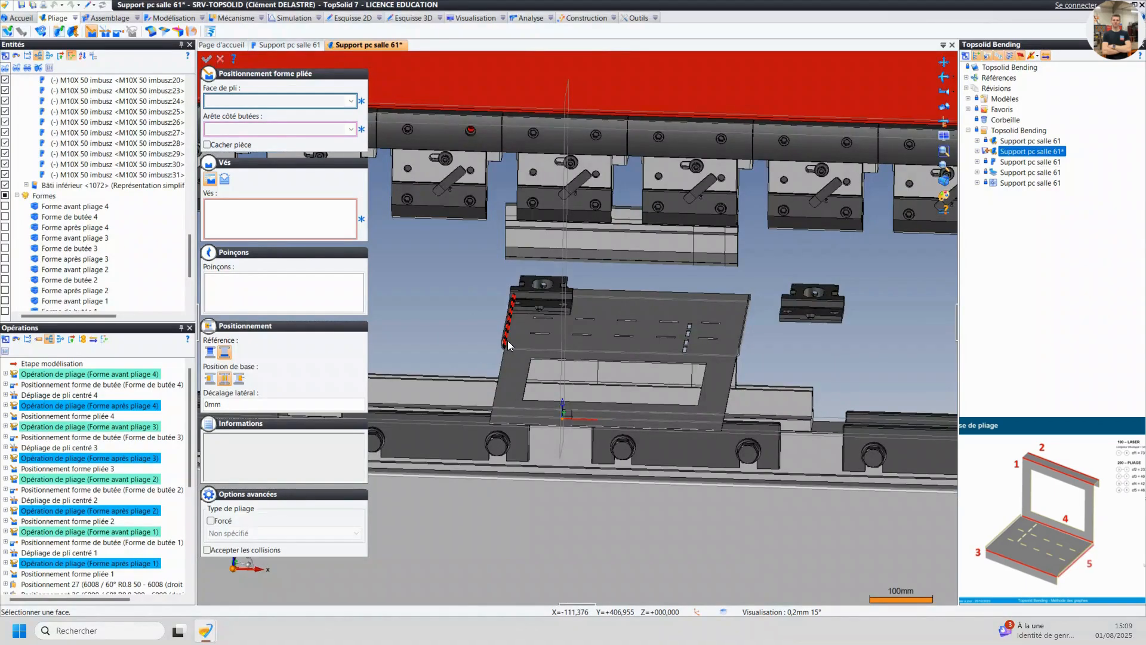
middle_click_drag(508, 345, 478, 339)
scroll(471, 338, "up", 5)
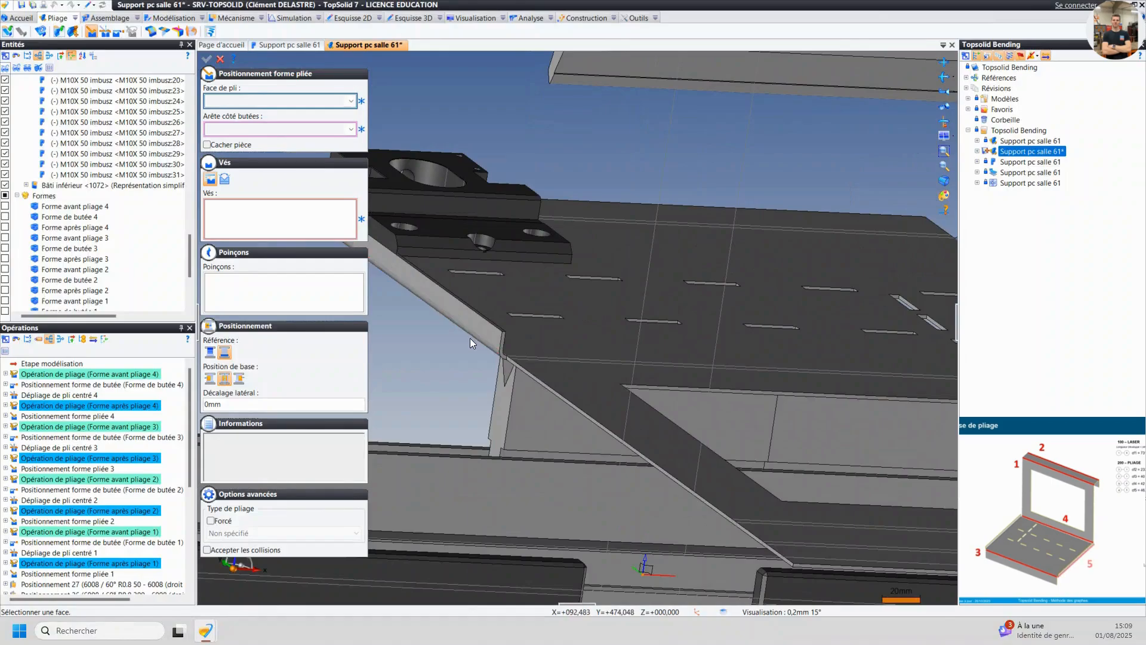
left_click(471, 334)
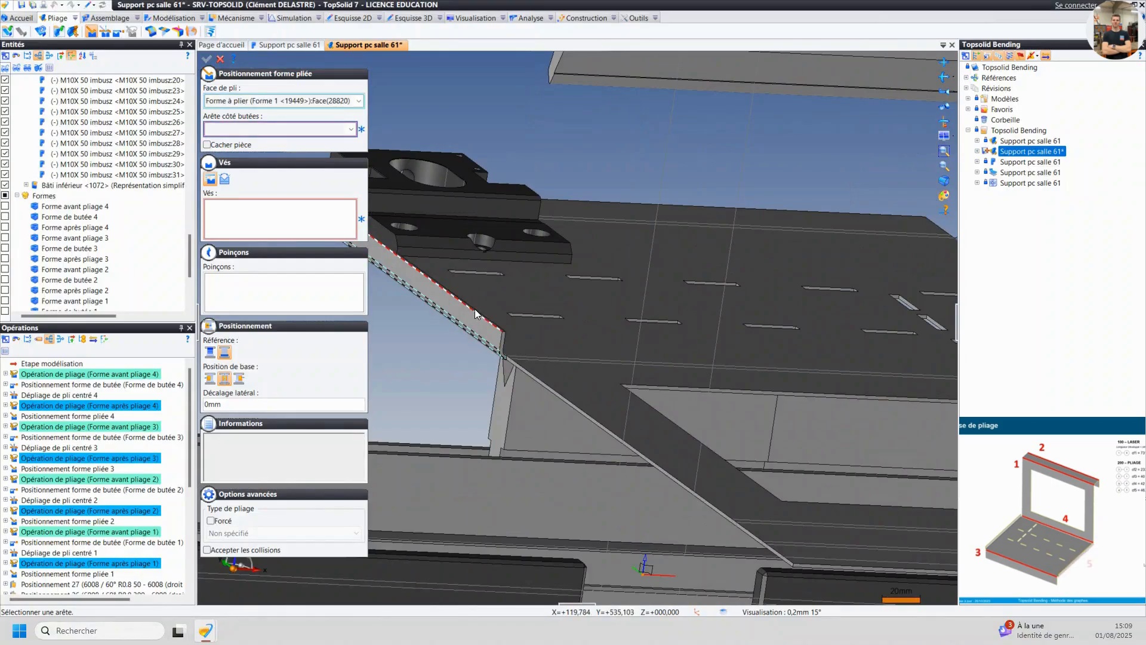
left_click(484, 325)
- Position the side flange bend on the four V16 60° dies with the 300, 50 and 20 mm R0.8 60° punches
scroll(484, 326, "down", 5)
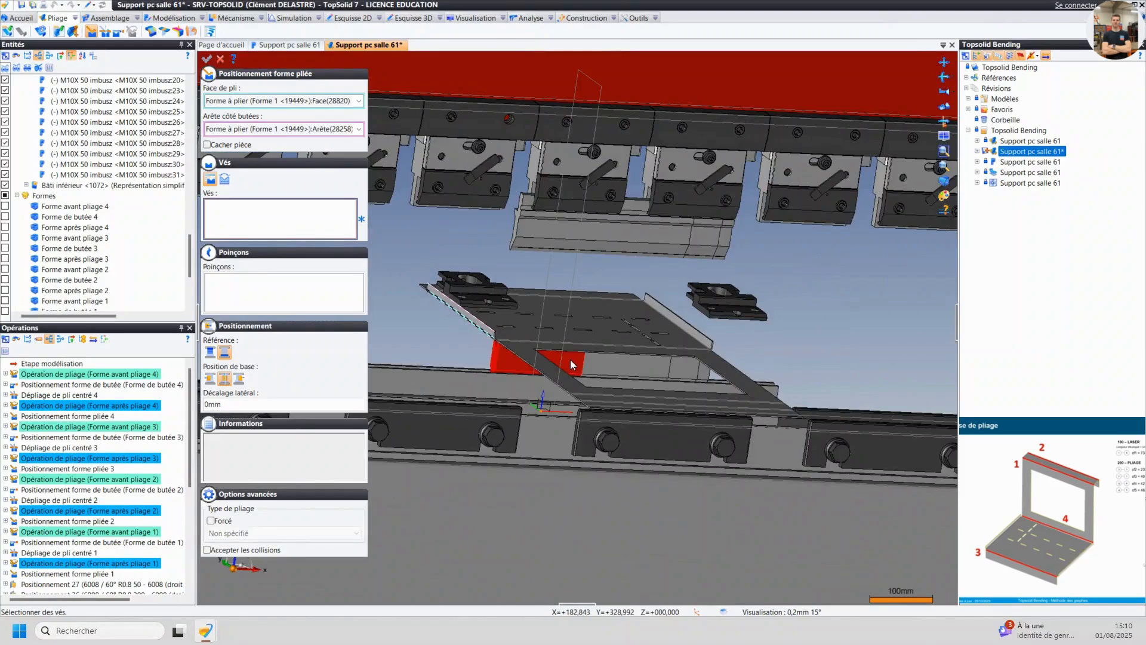
left_click(594, 359)
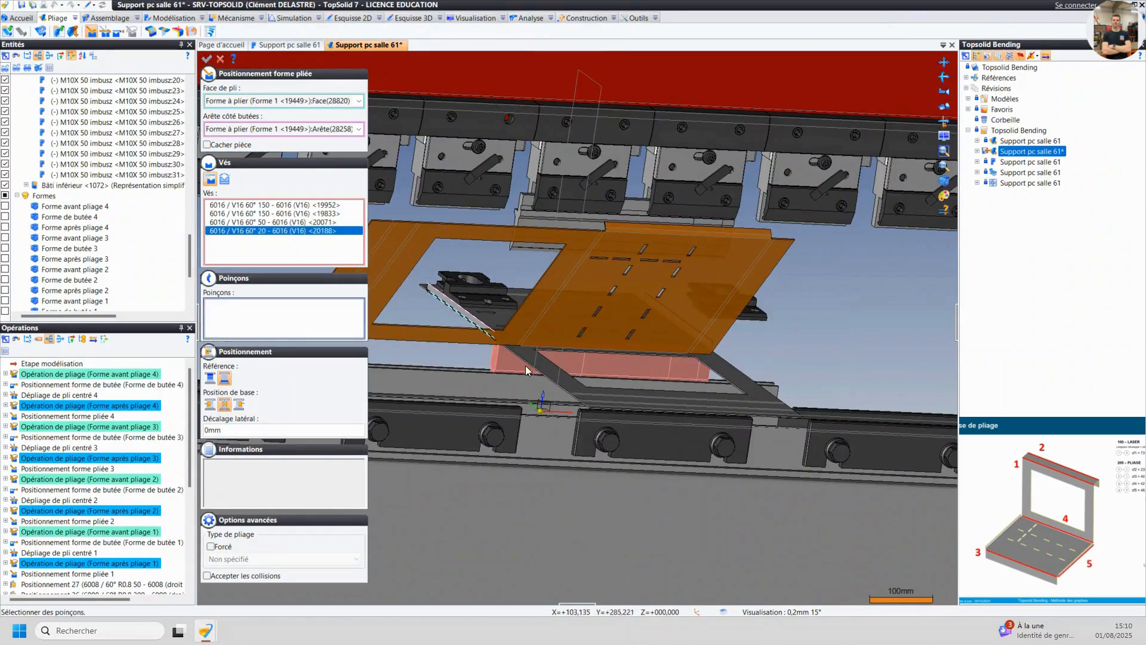
left_click(622, 231)
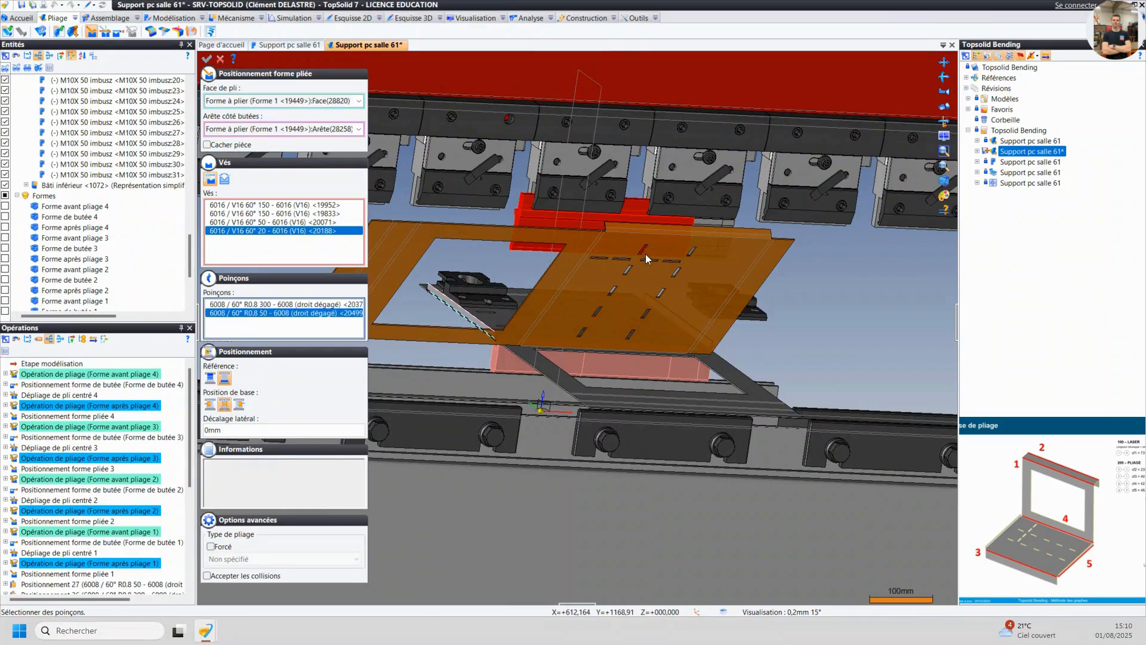
middle_click_drag(674, 273, 632, 317)
scroll(631, 318, "up", 5)
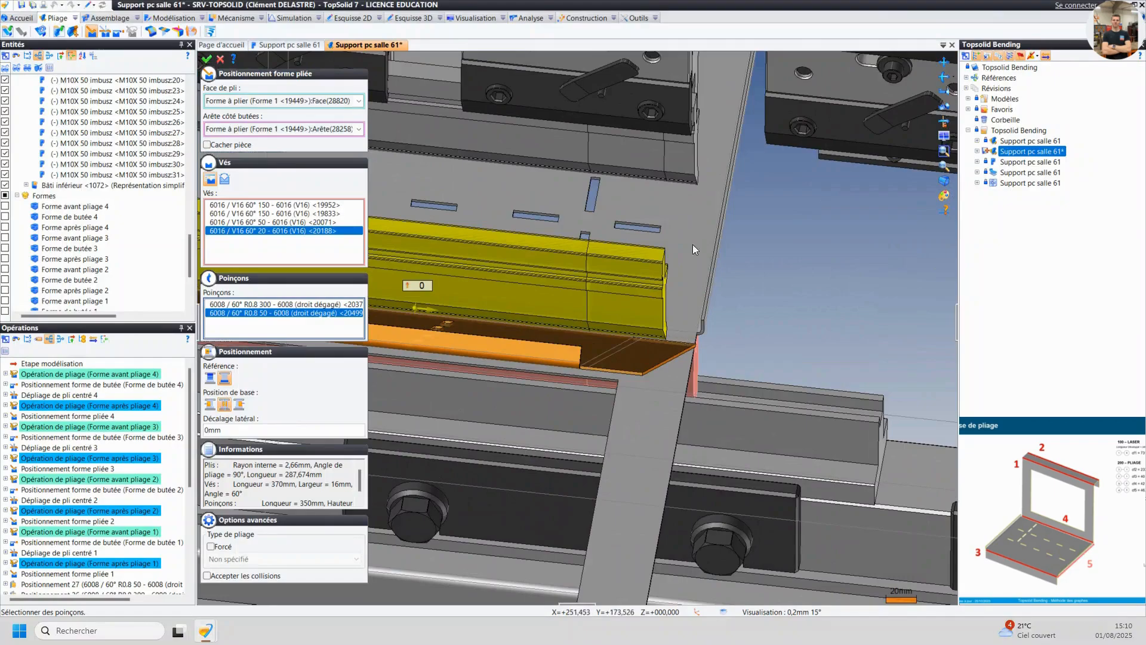
left_click(679, 181)
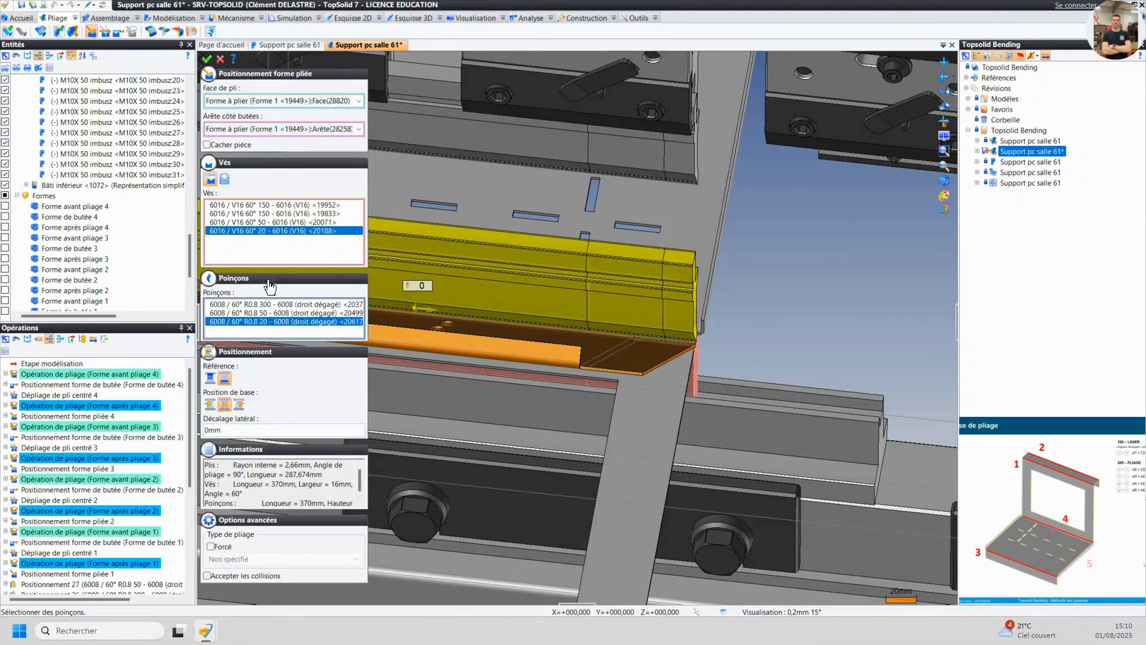
left_click(207, 59)
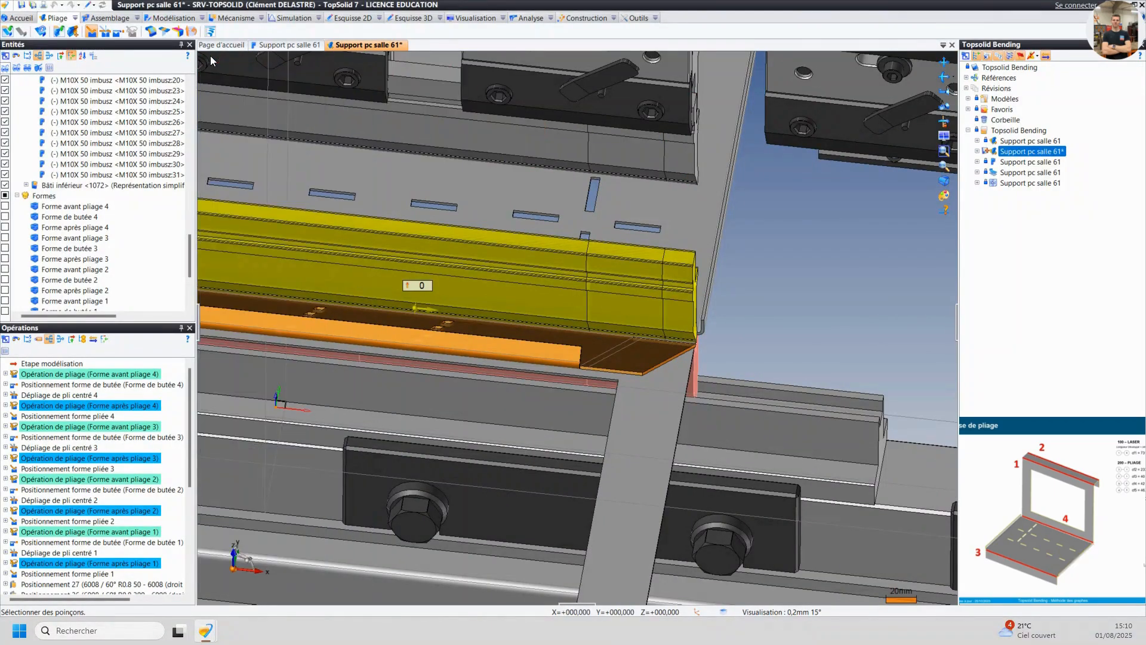
- Create the fifth after-bending operation and unfold the slotted plate's first side flange with centred bend unfolding
left_click(208, 59)
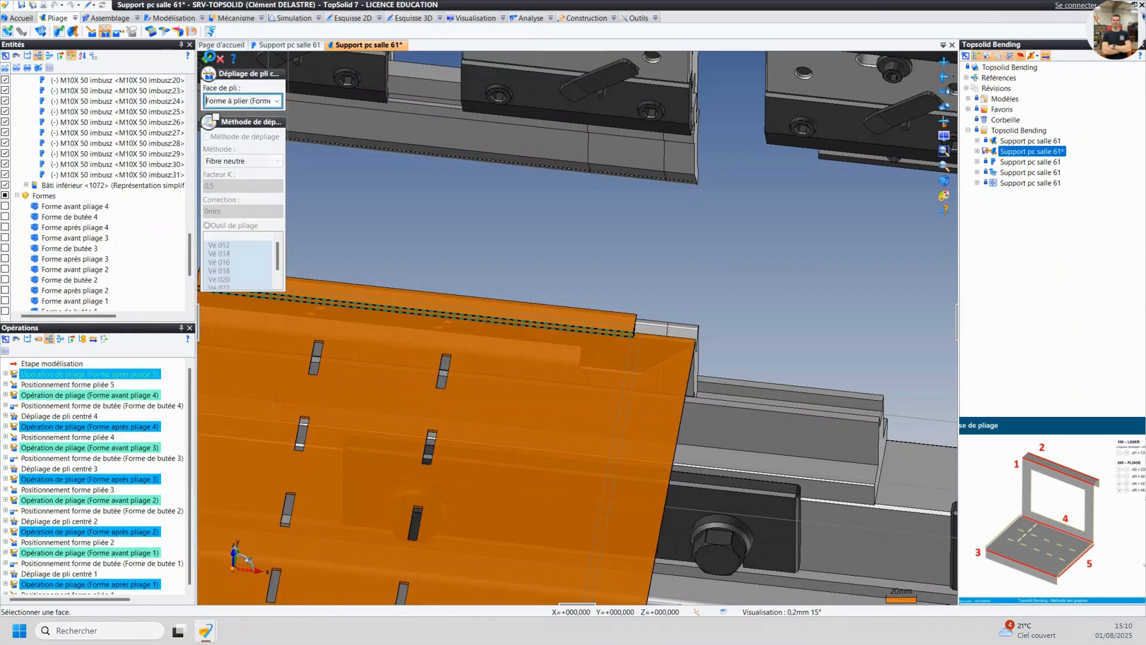
scroll(400, 209, "down", 4)
middle_click_drag(465, 227, 500, 223)
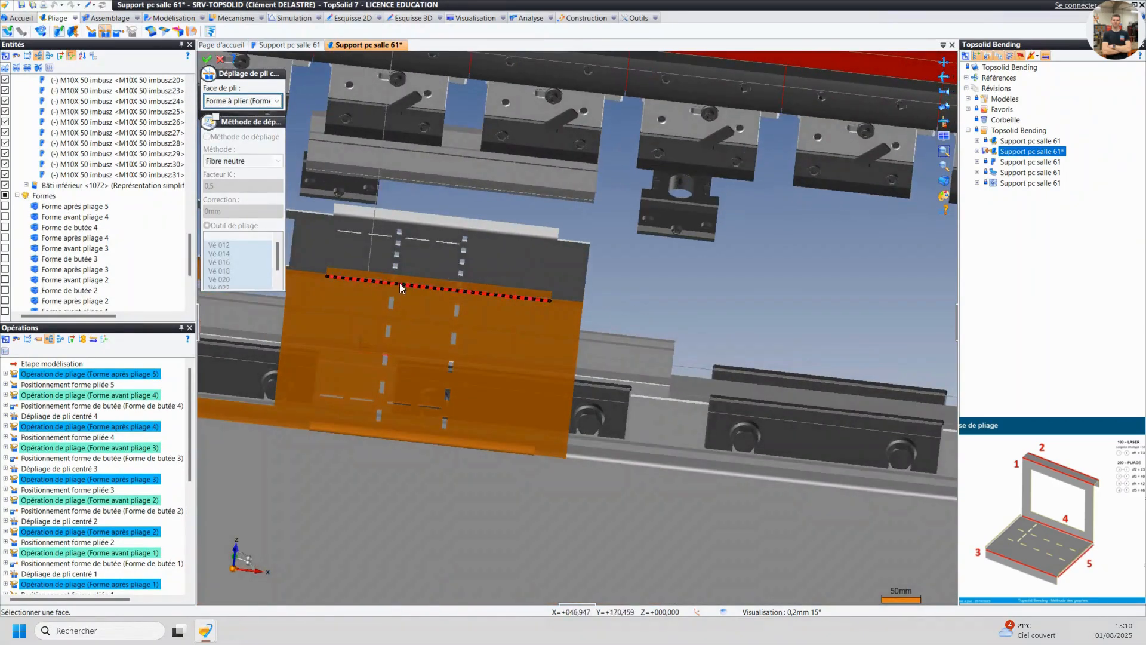
left_click(402, 288)
left_click(206, 60)
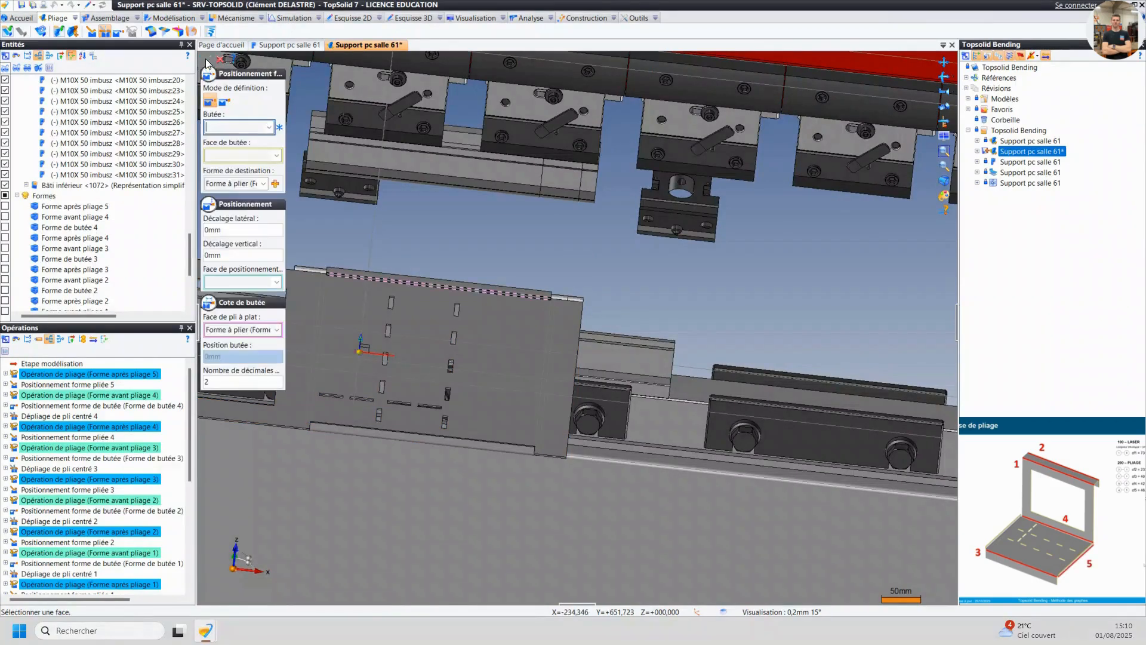
- Position the back-gauge stop's lower front face against the unfolded first side flange, and create the fifth before-bending operation with that stop shape
middle_click_drag(413, 229, 396, 246)
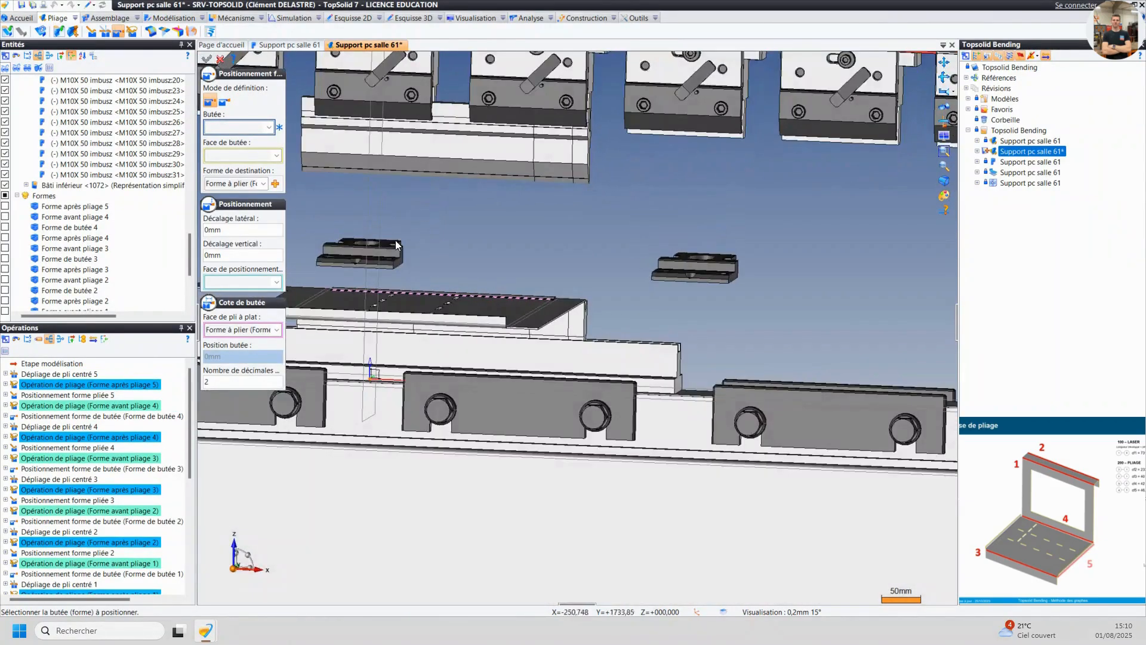
left_click(393, 257)
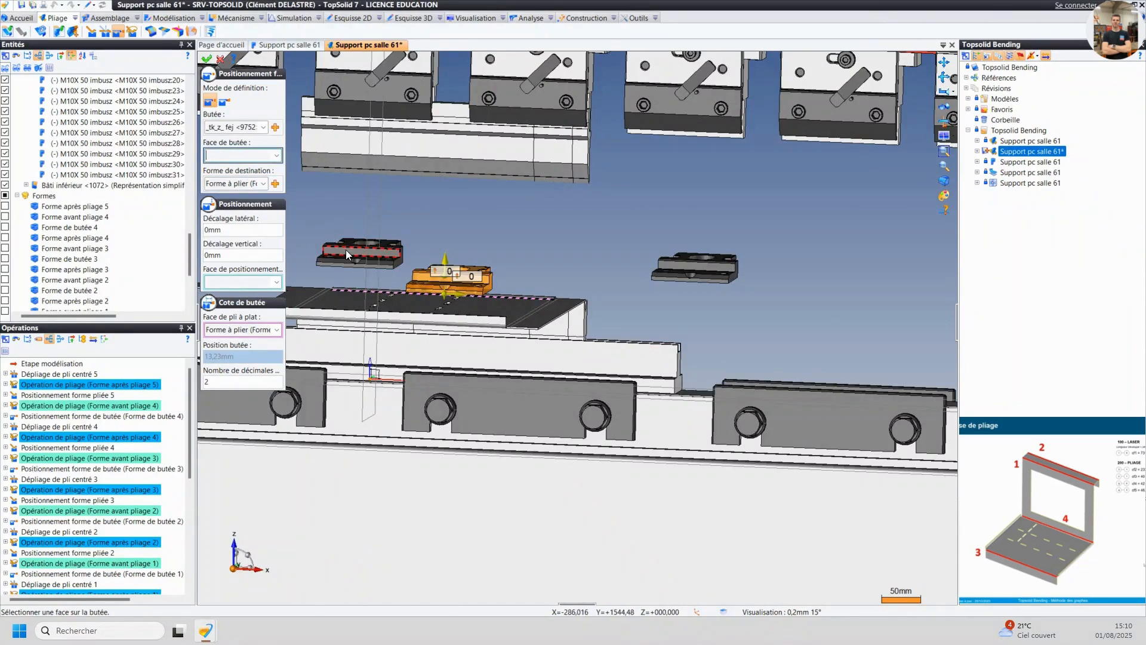
scroll(346, 250, "up", 5)
left_click(332, 283)
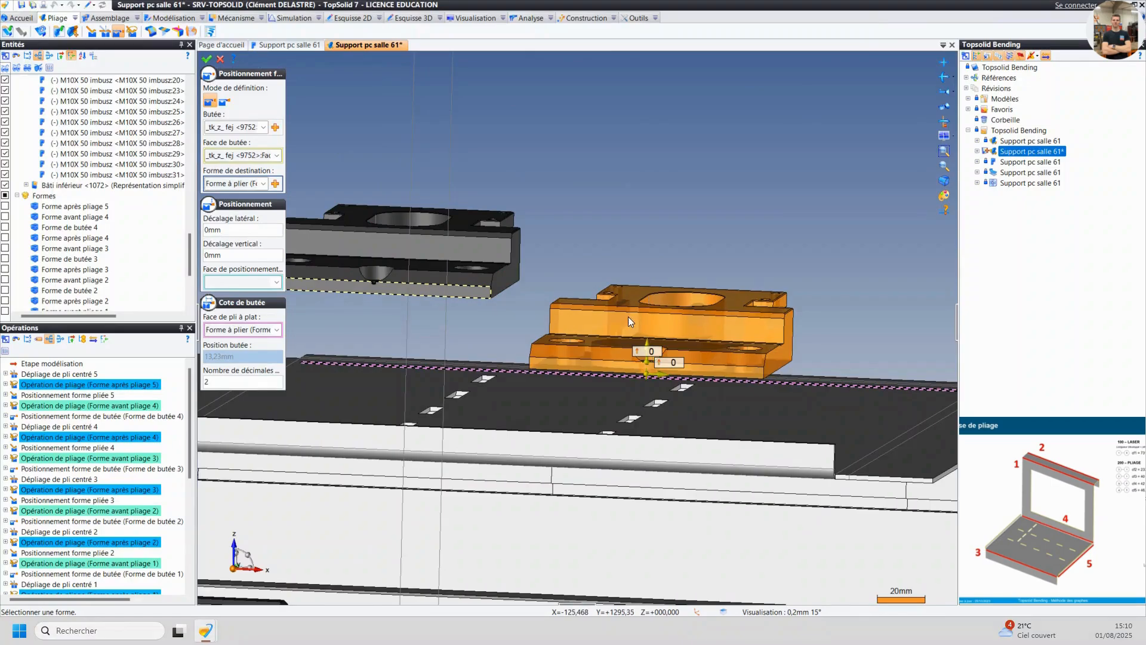
scroll(628, 317, "down", 5)
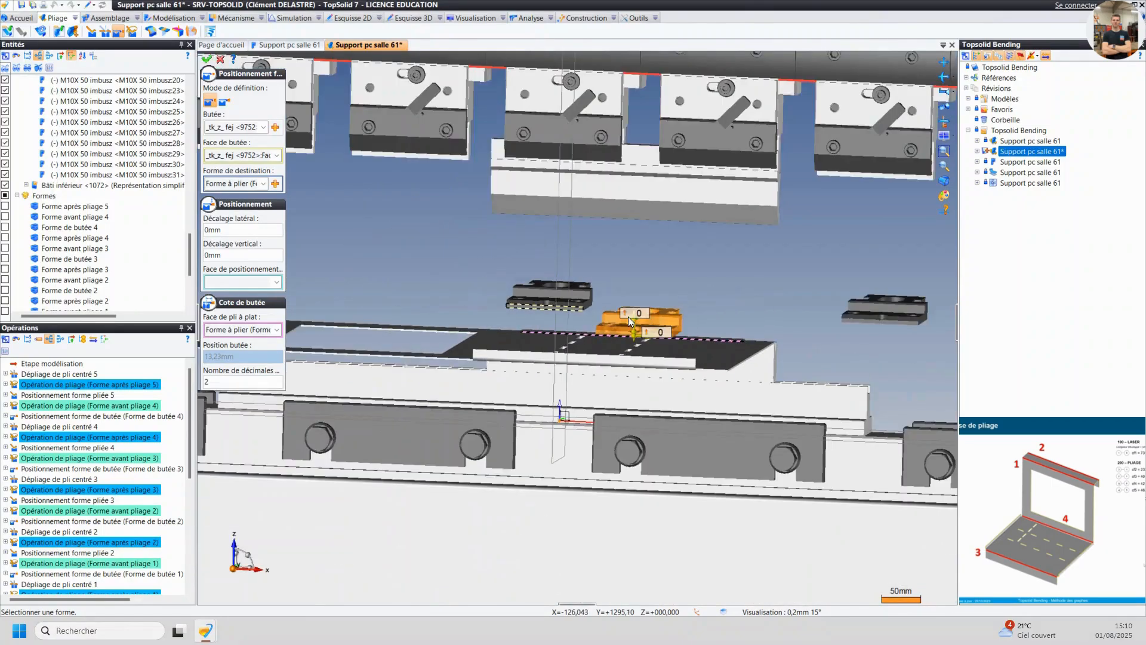
left_click(207, 58)
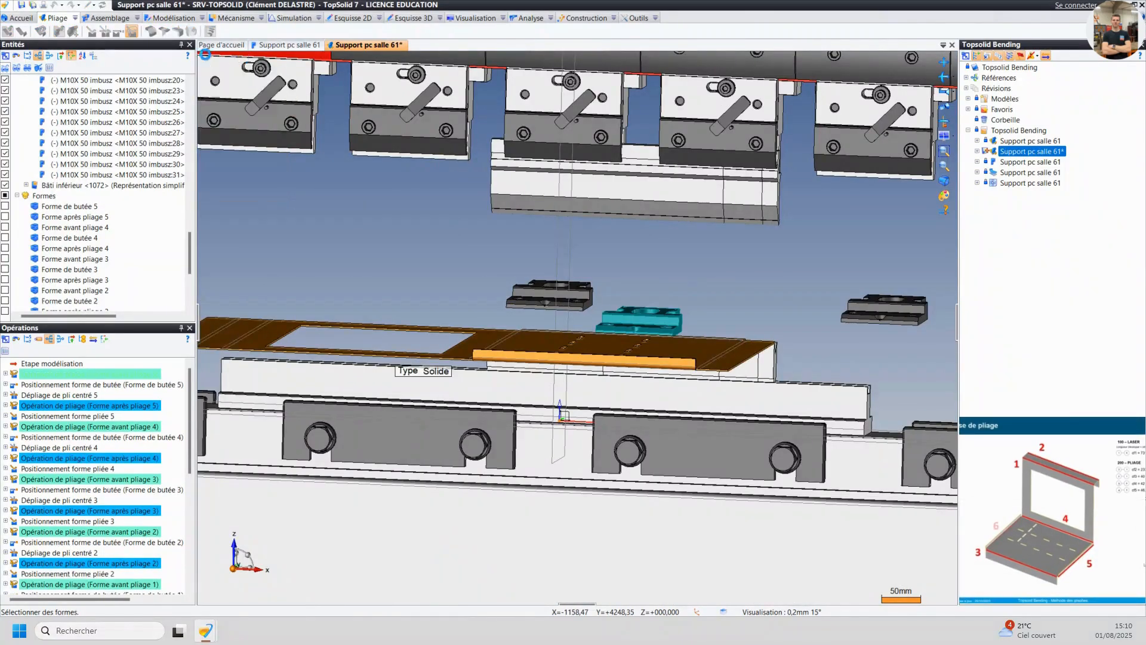
- Position the slotted plate's remaining side flange bend, with its free edge on the stop side, using the four V16 dies and three punches
left_click(511, 357)
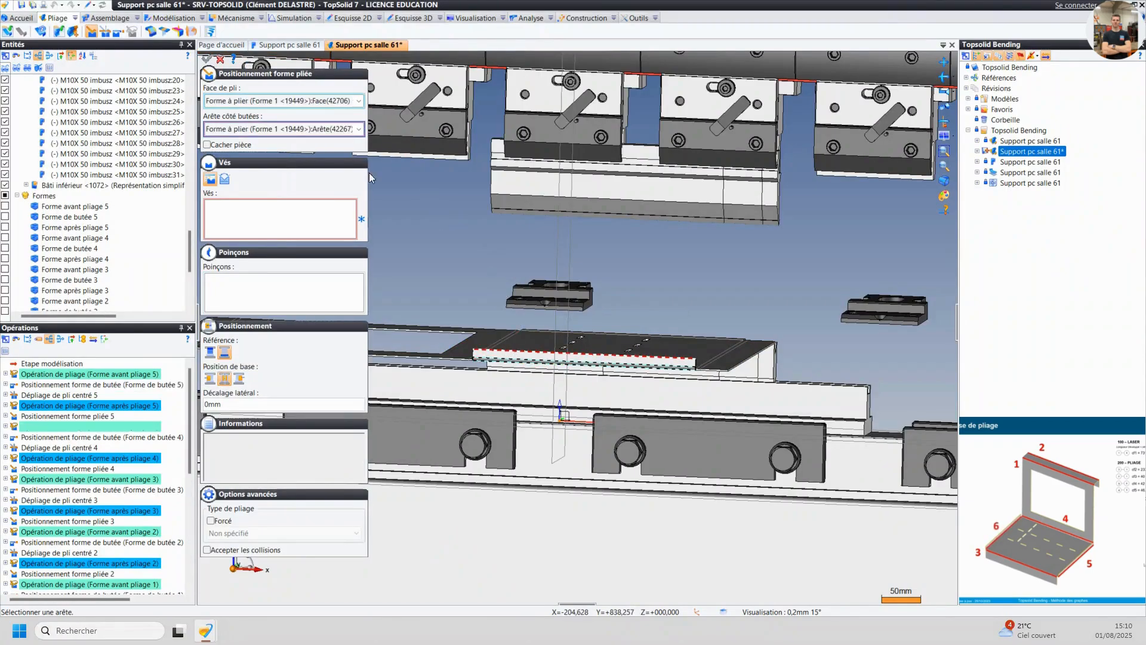
left_click(511, 354)
left_click(609, 373)
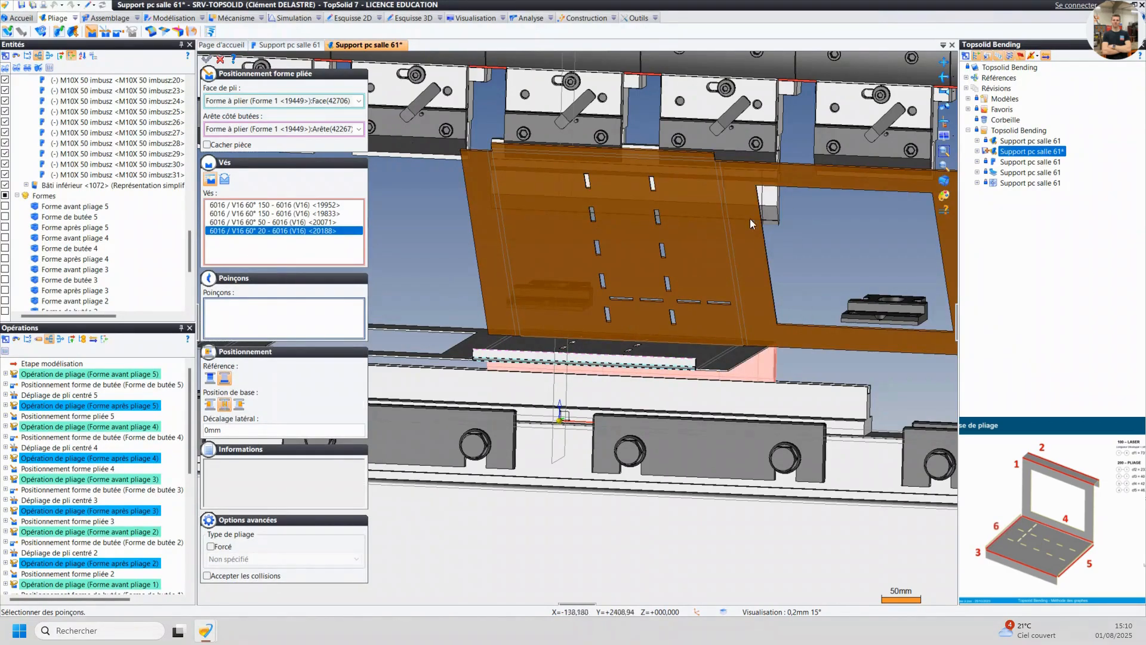
left_click(727, 197)
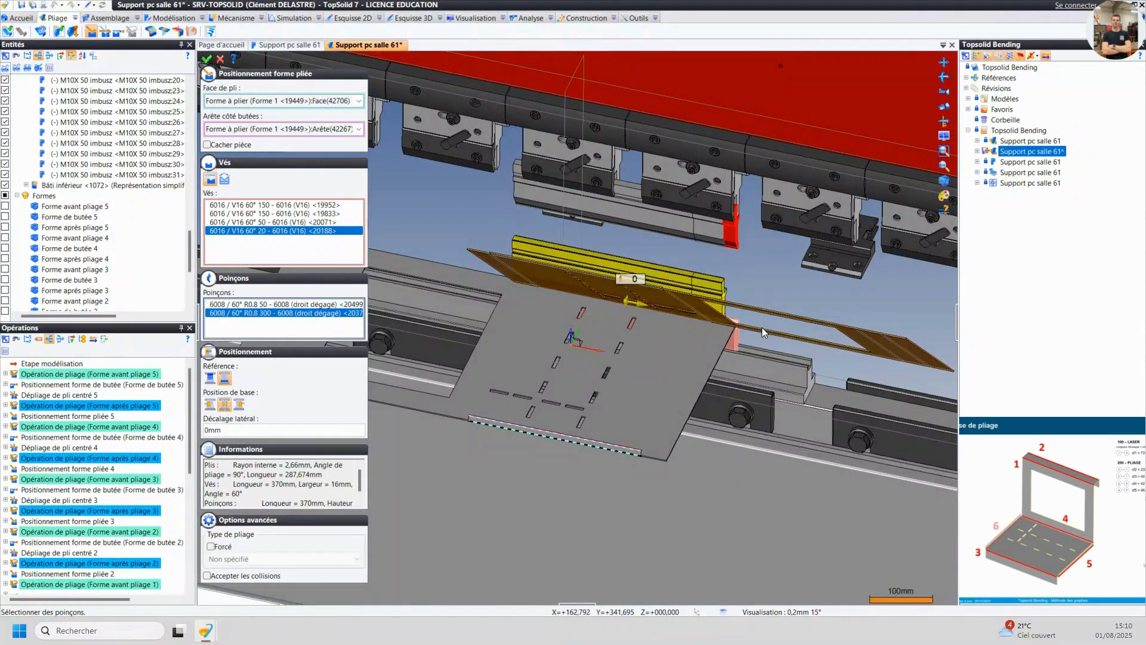
left_click(207, 59)
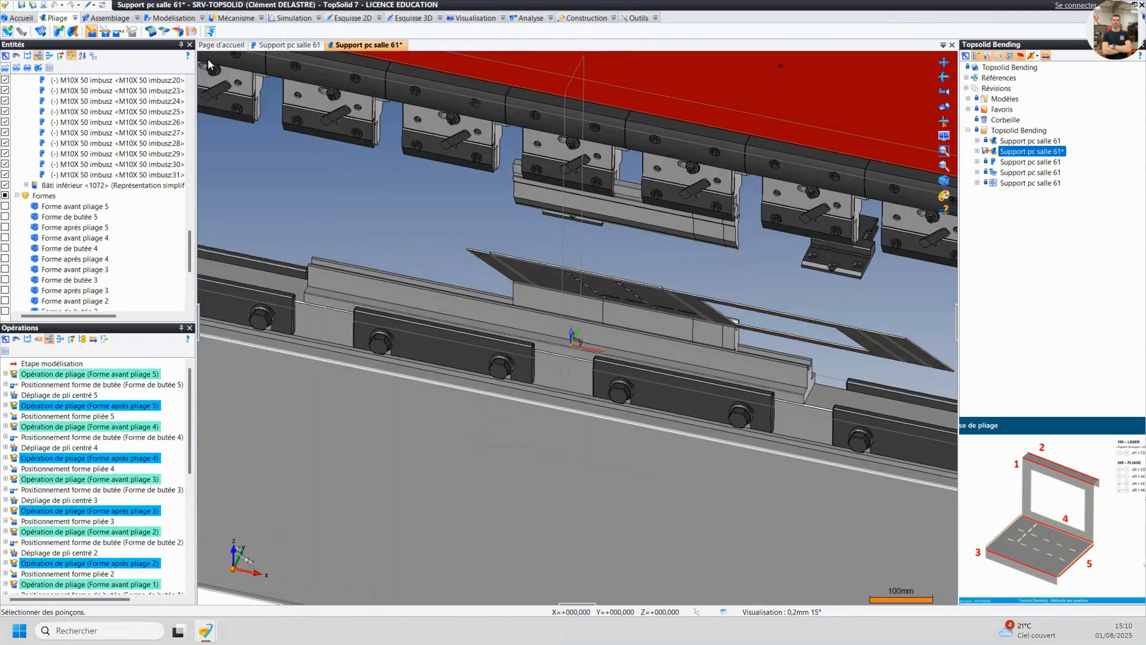
- Create the sixth after-bending operation and unfold the slotted plate's remaining side flange with centred bend unfolding
left_click(208, 62)
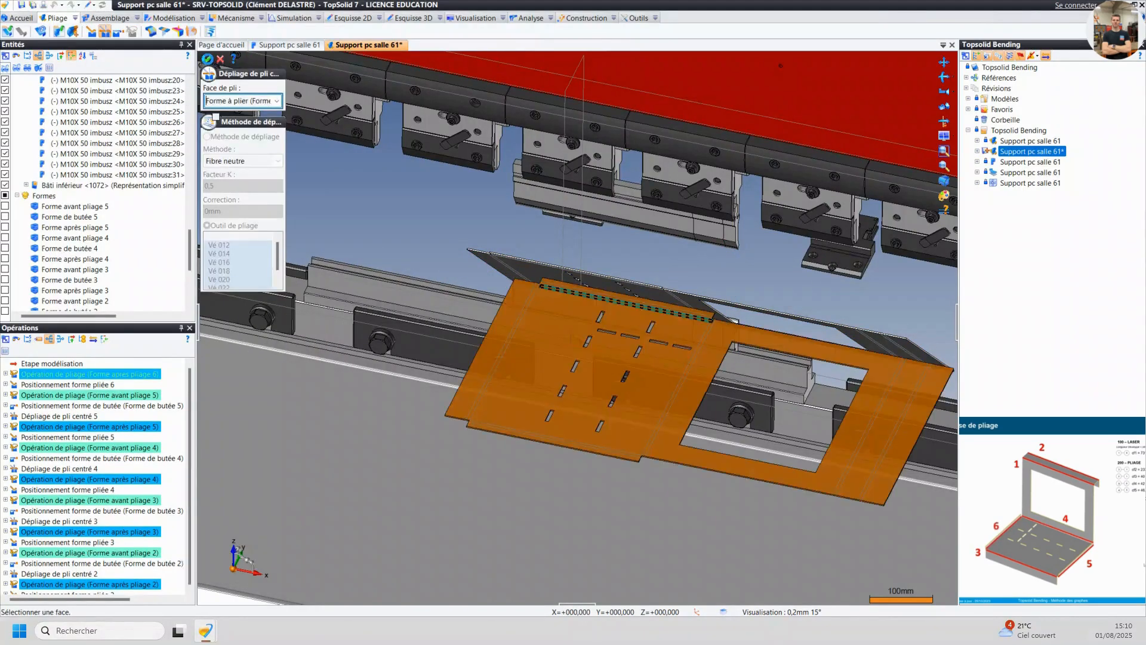
left_click(208, 62)
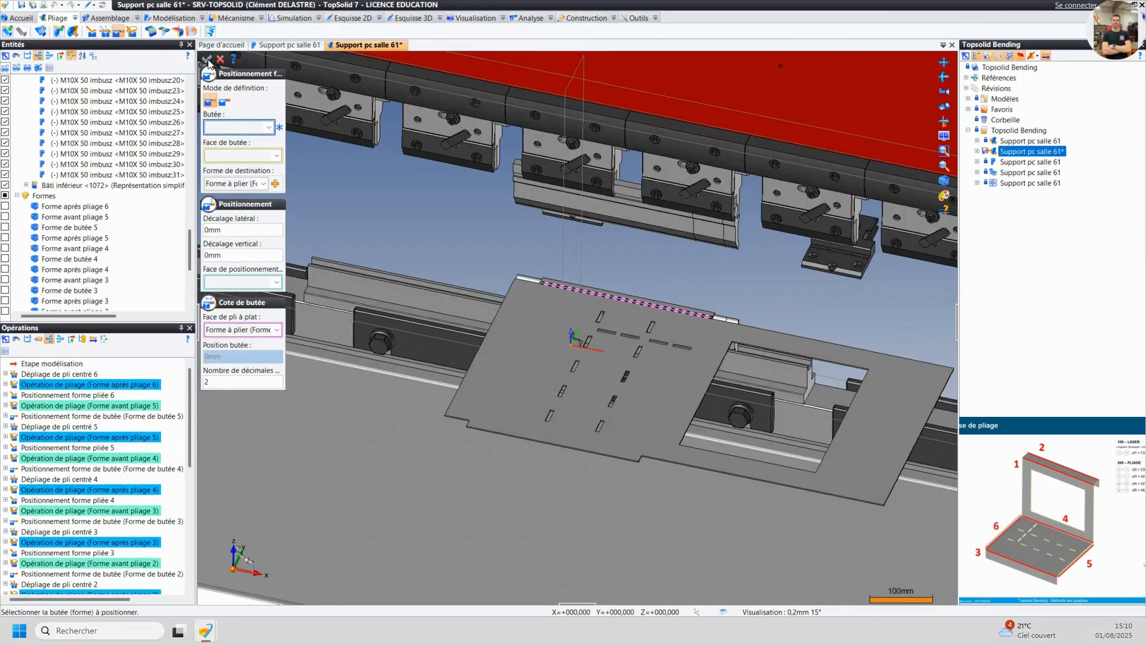
- Position the back-gauge stop against the fully flat blank's flange edge, and create the sixth before-bending operation with that stop shape
left_click(615, 241)
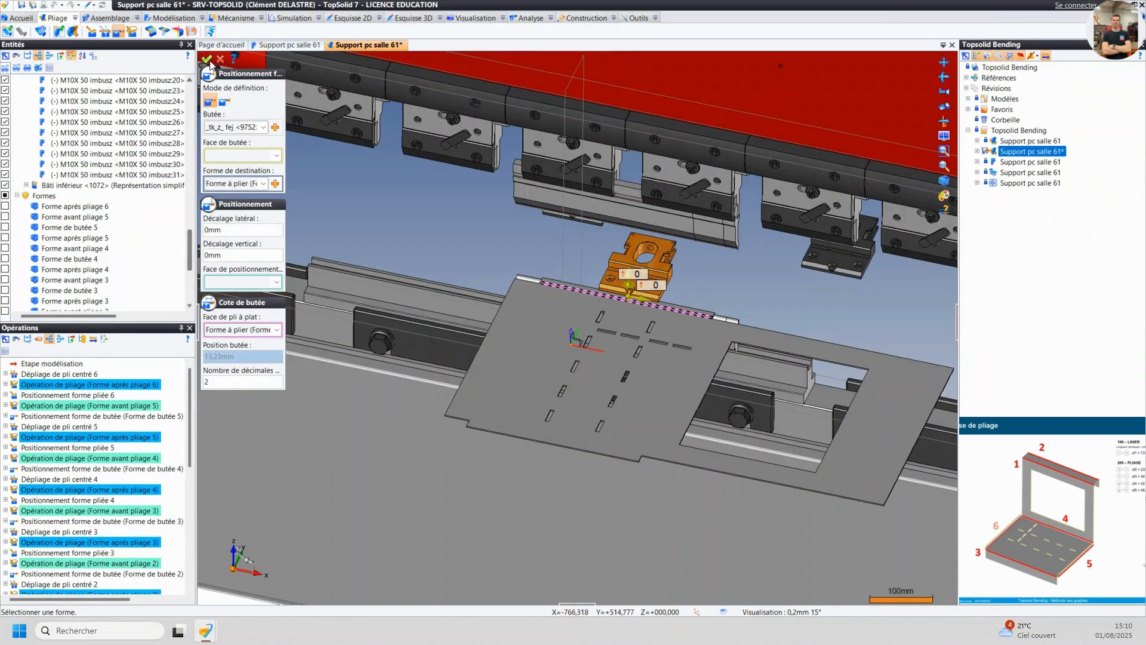
left_click(208, 59)
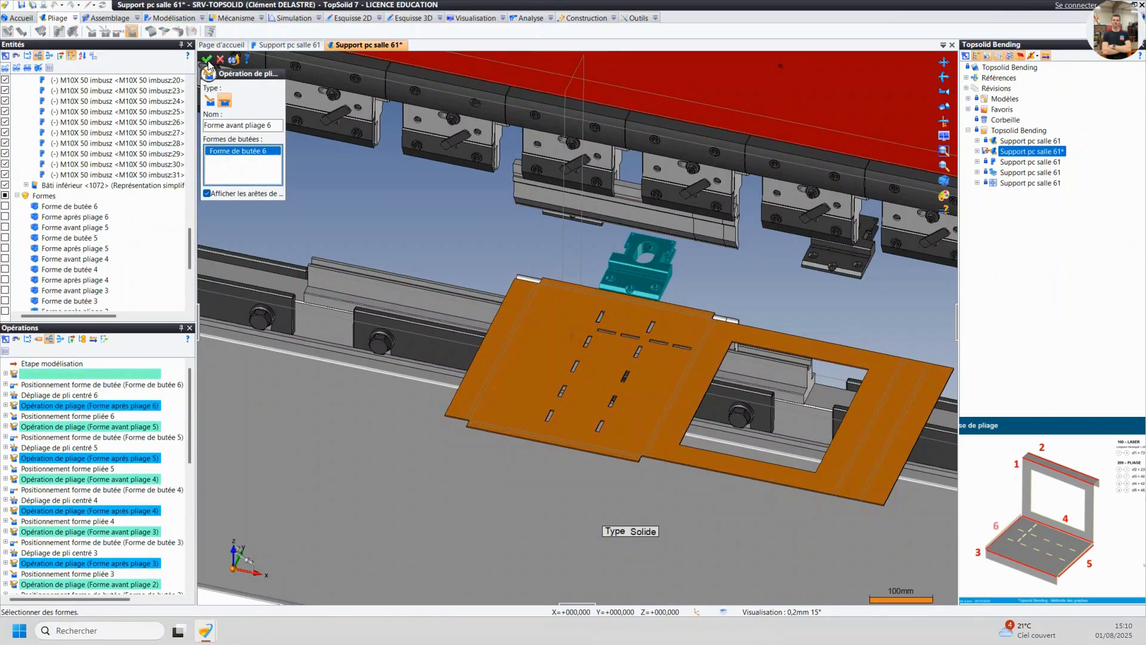
left_click(207, 61)
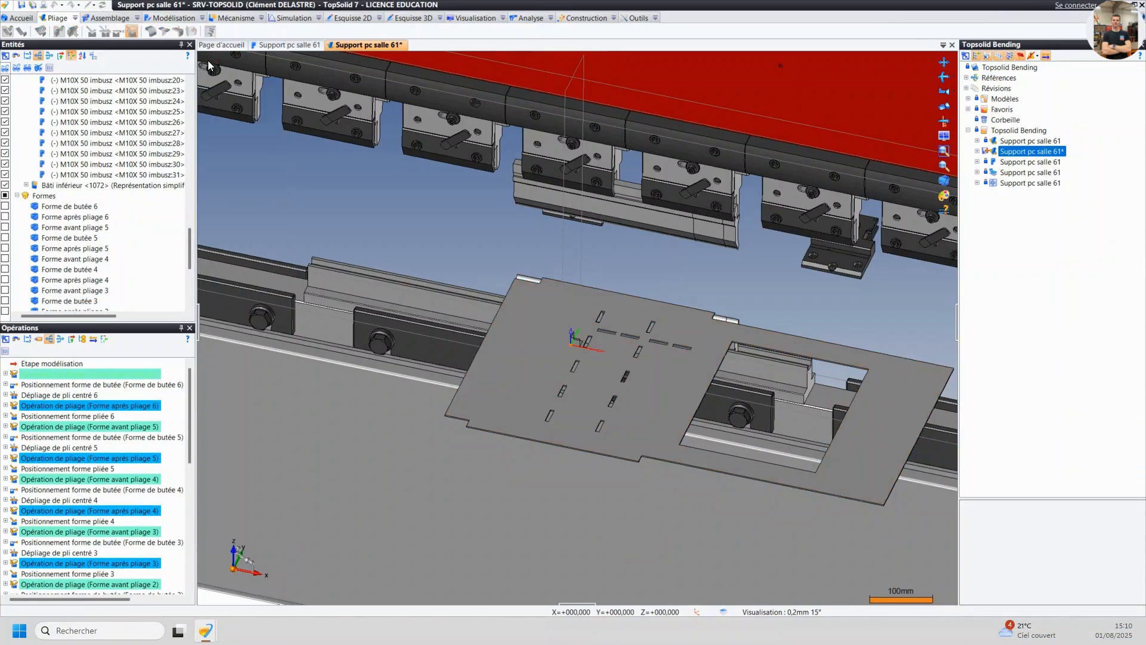
- Validate the sixth before-bending operation and open the management of bending operations
left_click(222, 60)
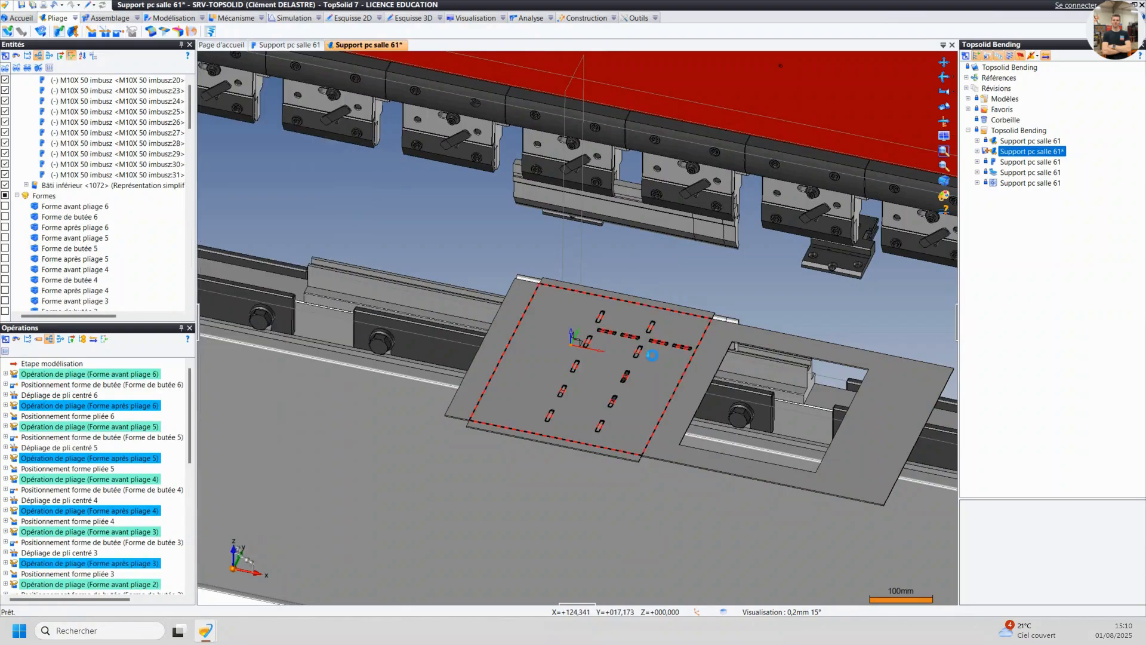
scroll(650, 358, "down", 1)
mouse_move(650, 358)
middle_mouse_down()
mouse_move(655, 318)
mouse_move(651, 342)
middle_mouse_up()
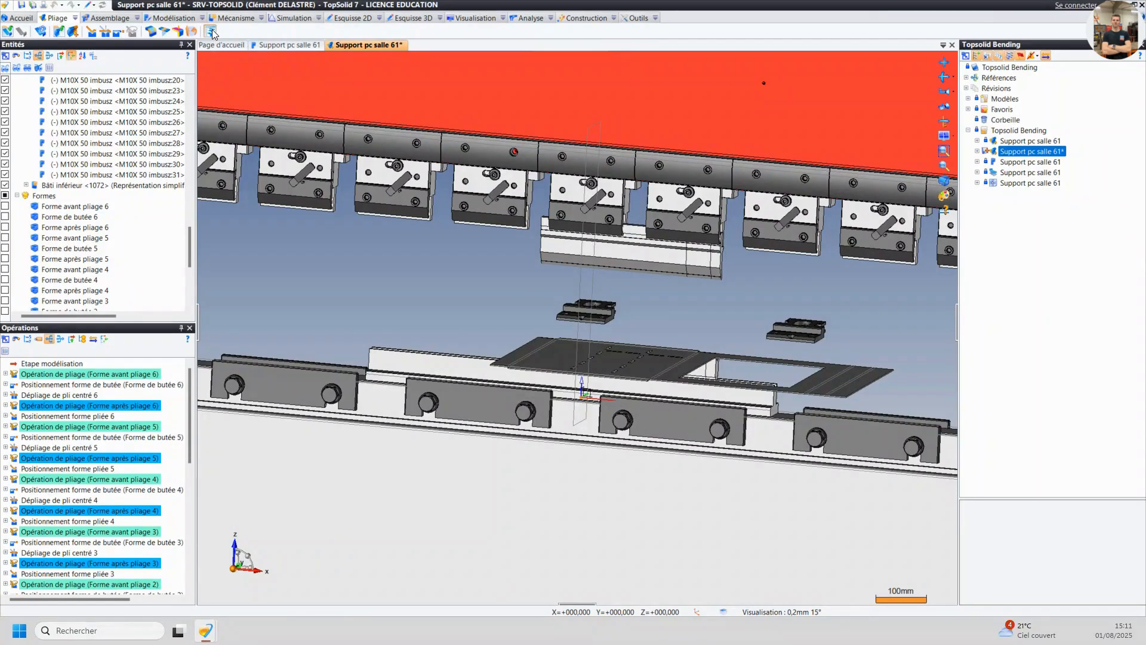
left_click_drag(549, 644, 395, 1)
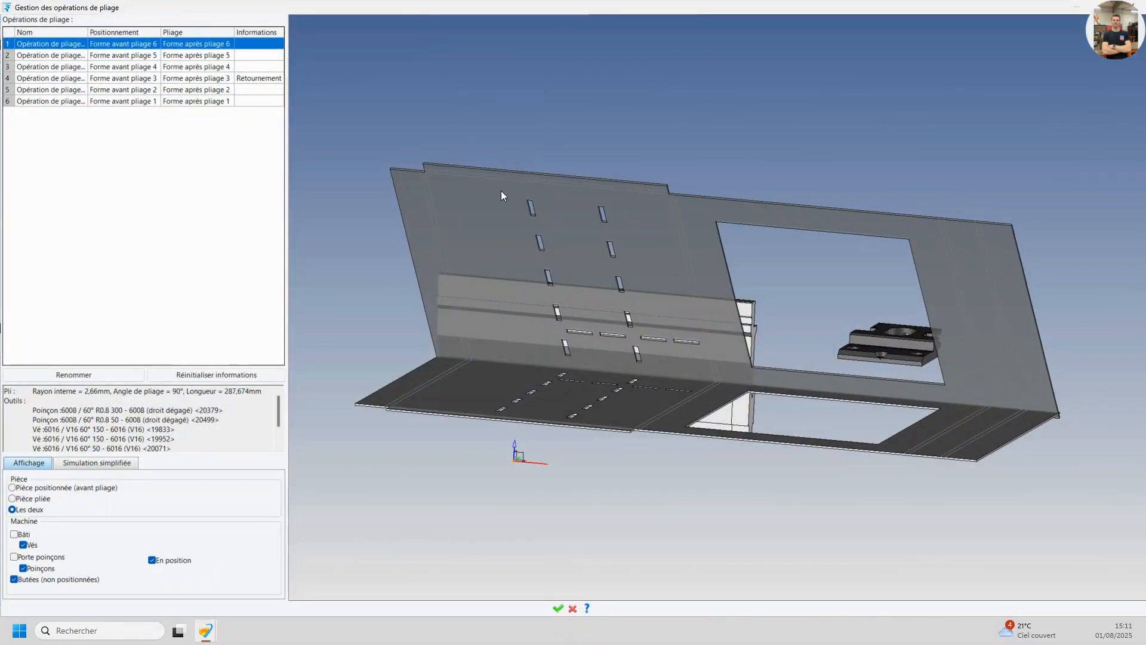
middle_click_drag(441, 382, 600, 286)
middle_click_drag(495, 497, 626, 416)
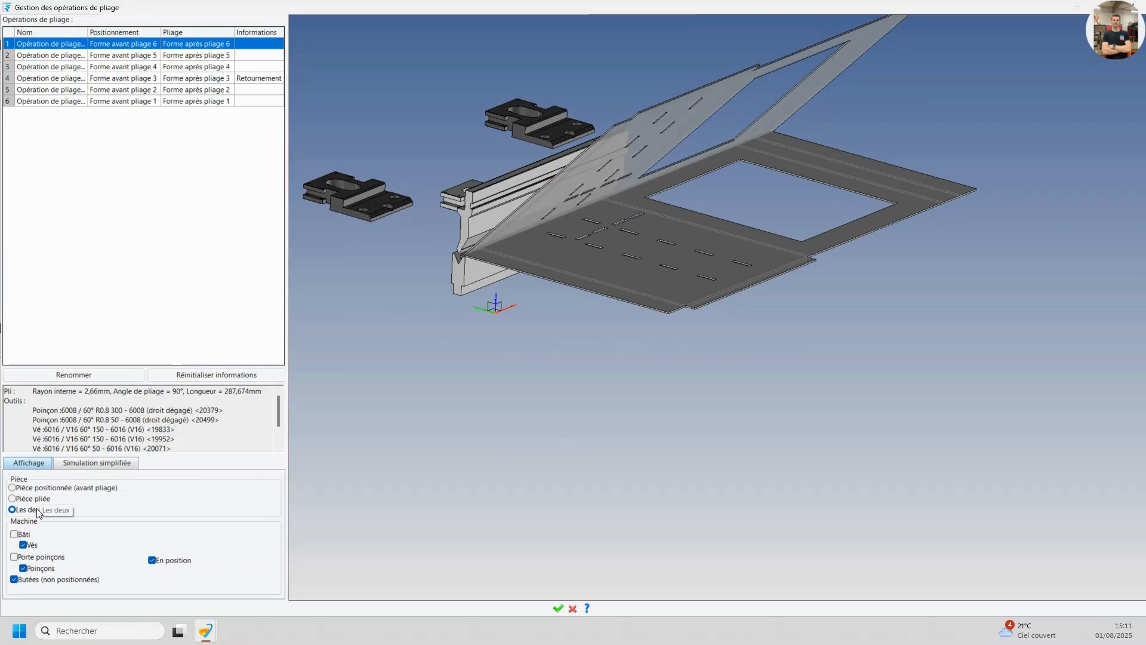
- Display the machine frame and punch holders around the first bending operation, and hide both again
left_click(15, 535)
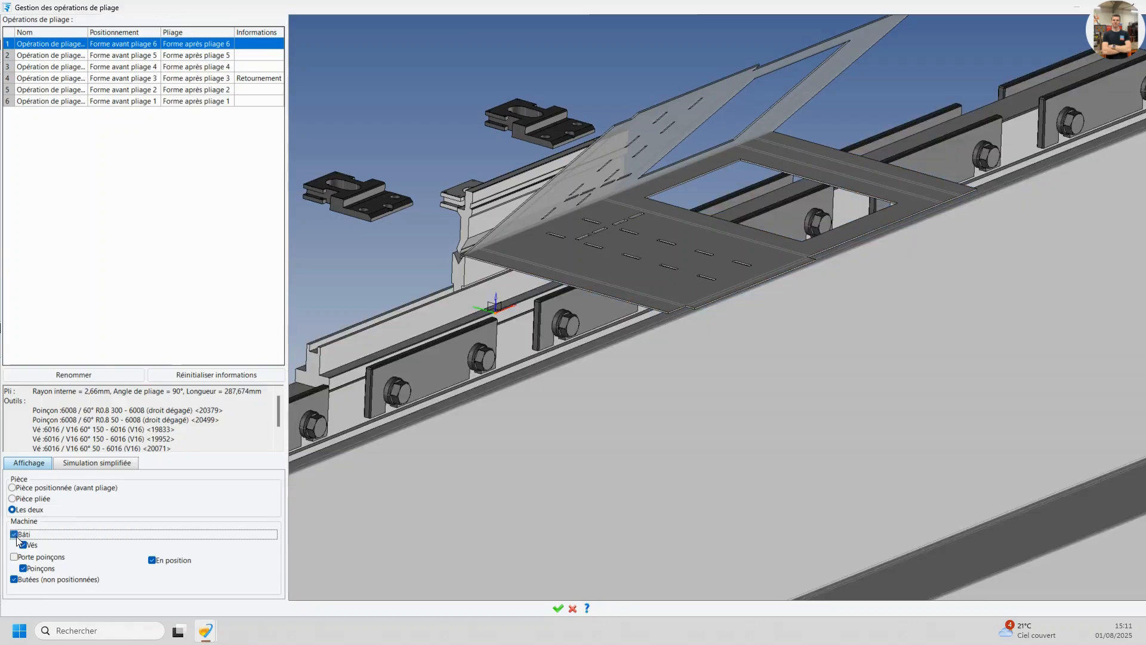
left_click(12, 558)
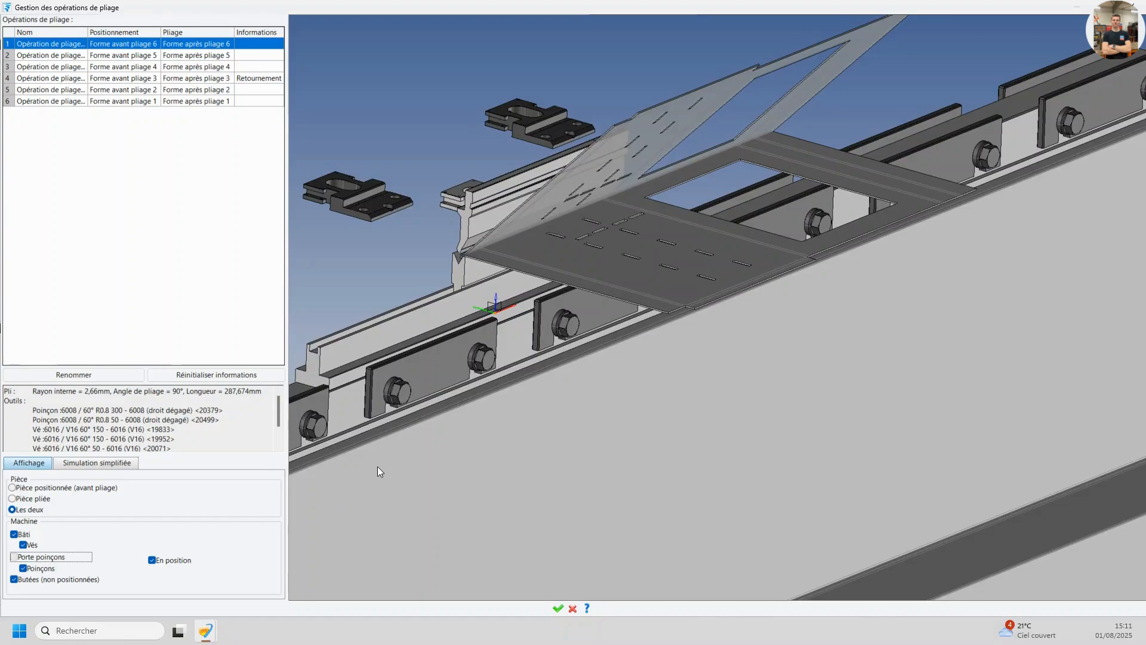
scroll(398, 465, "down", 5)
middle_click_drag(399, 467, 773, 419)
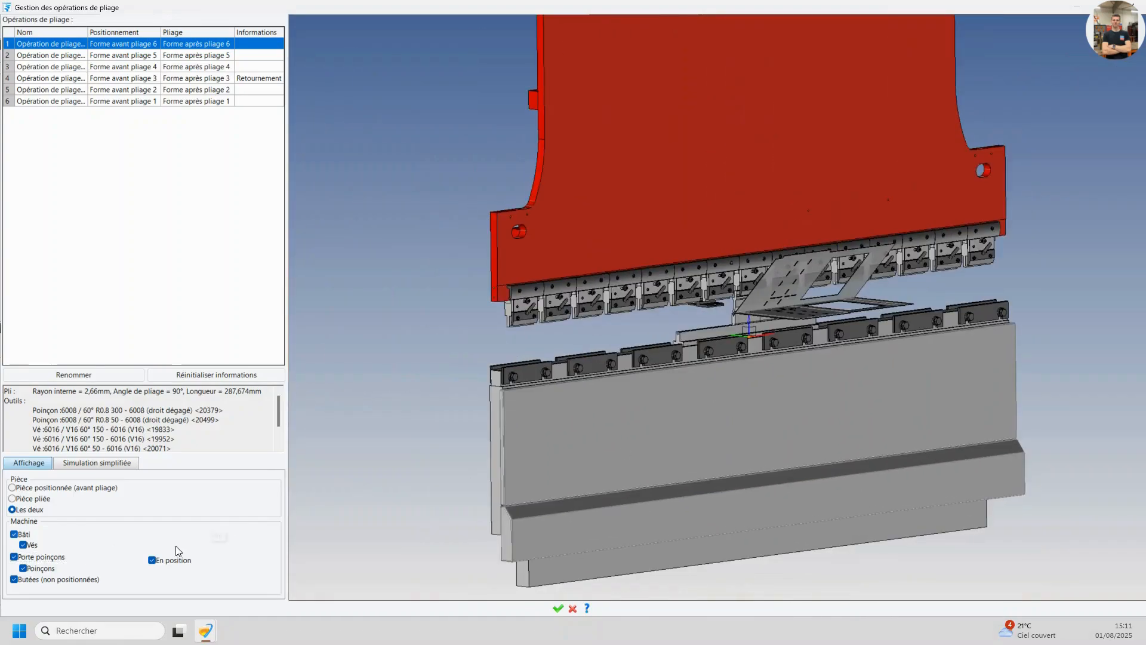
left_click(14, 557)
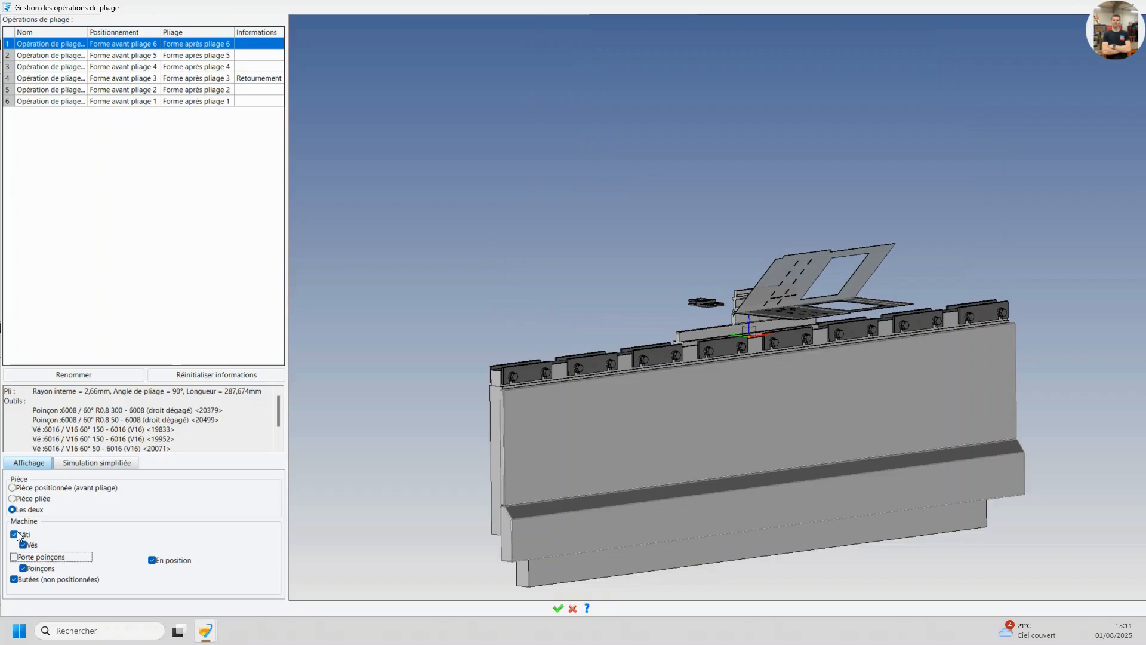
left_click(15, 535)
middle_click_drag(696, 384, 735, 384)
scroll(769, 314, "up", 5)
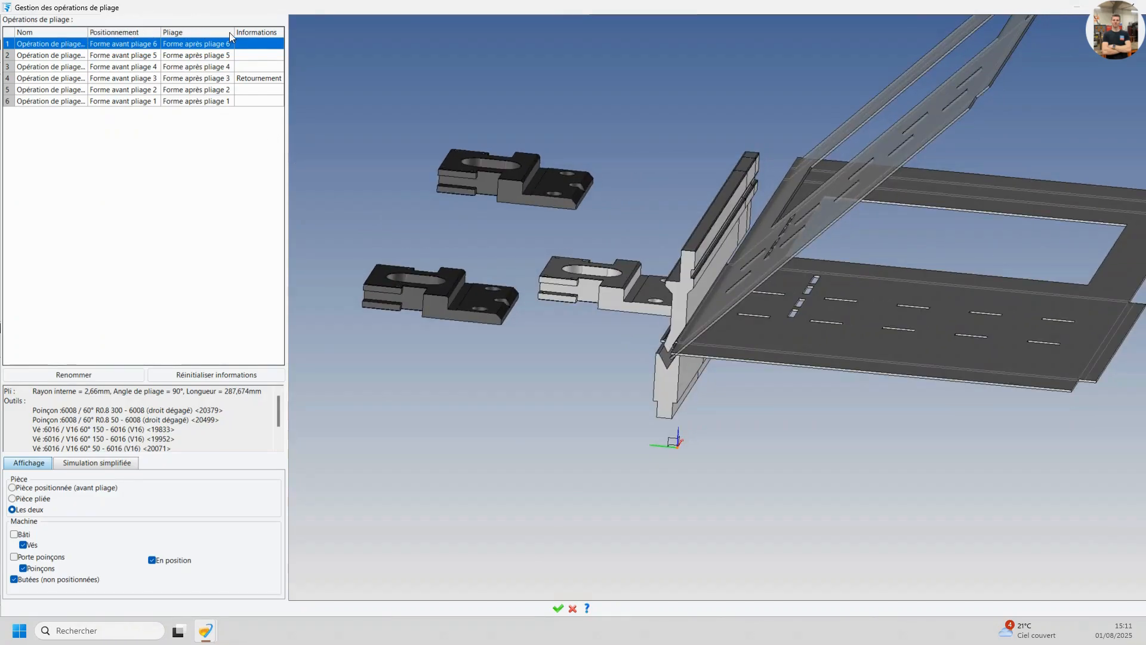
- Browse the bending operations and enter Pivoter as the information for the second operation
left_click(260, 78)
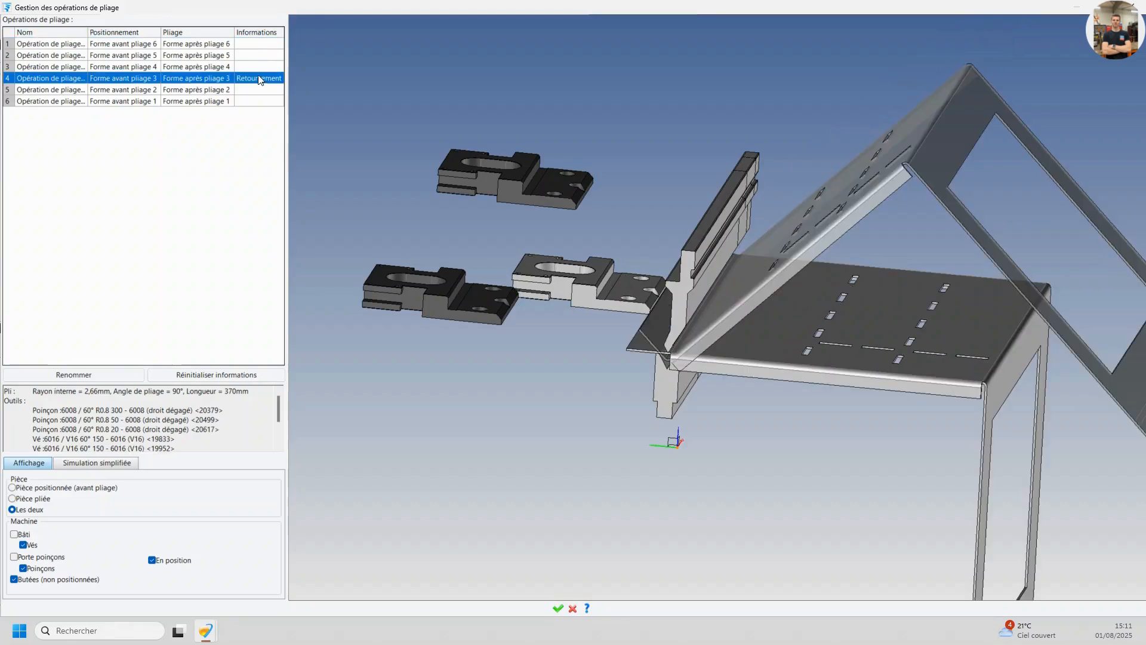
left_click(244, 66)
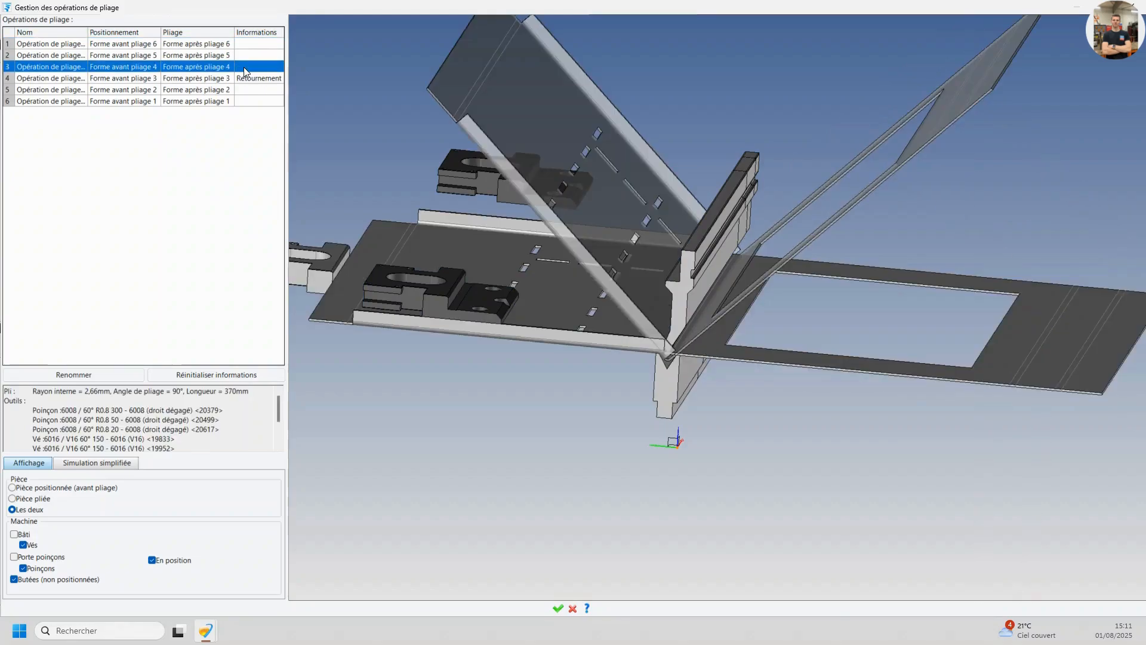
left_click(252, 91)
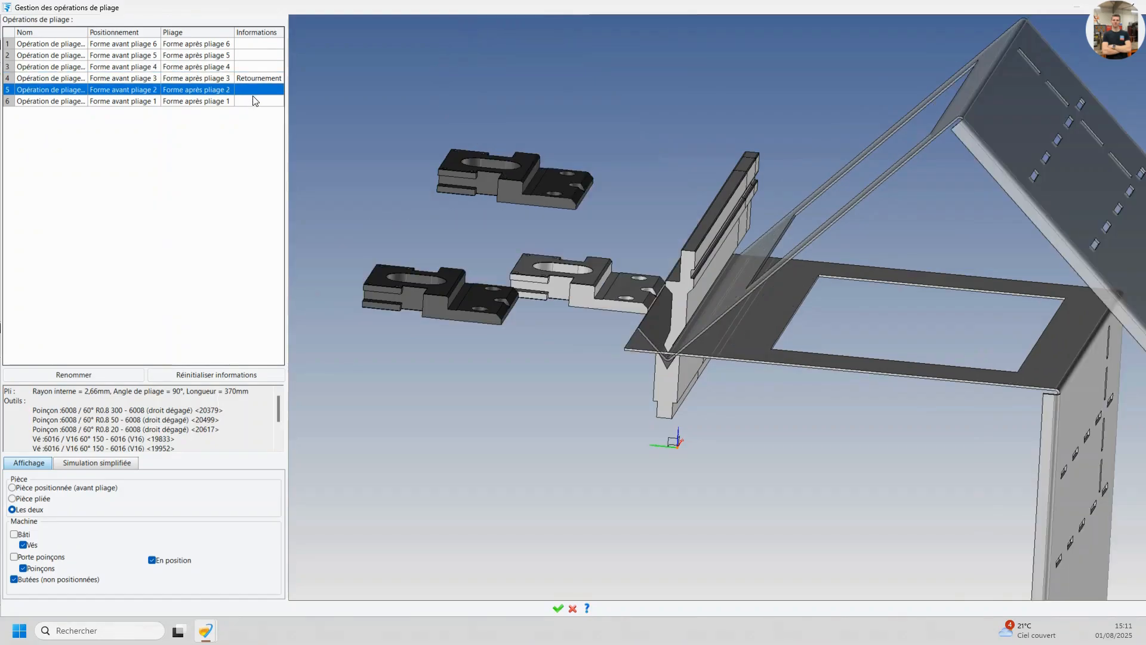
left_click(259, 46)
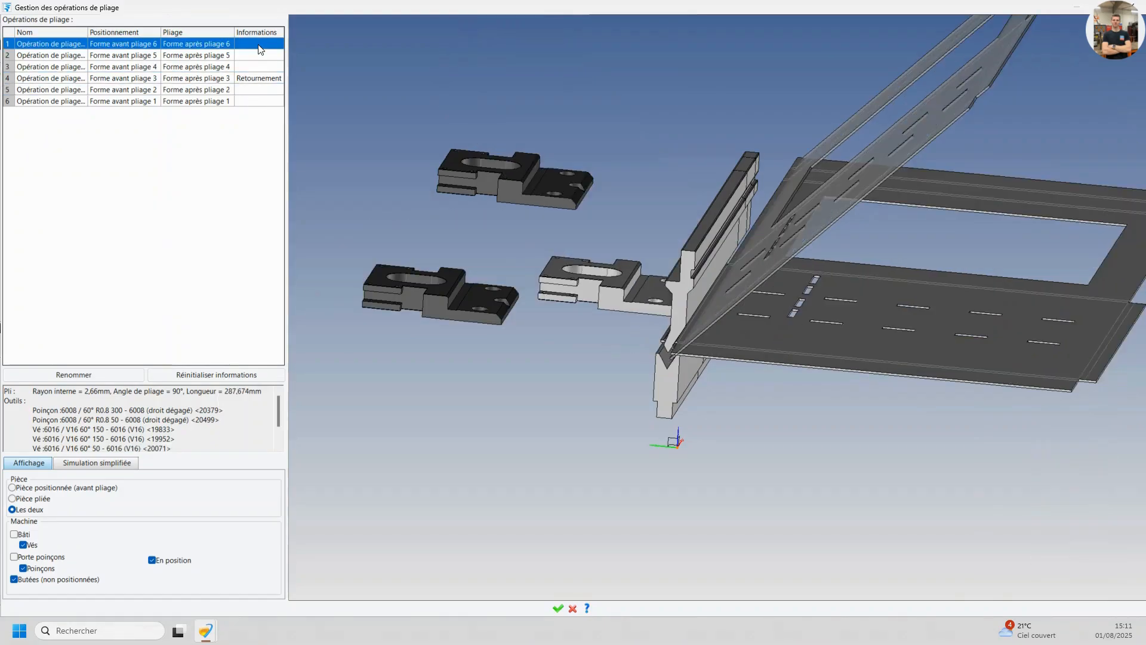
left_click(259, 45)
left_click(250, 55)
left_click(249, 55)
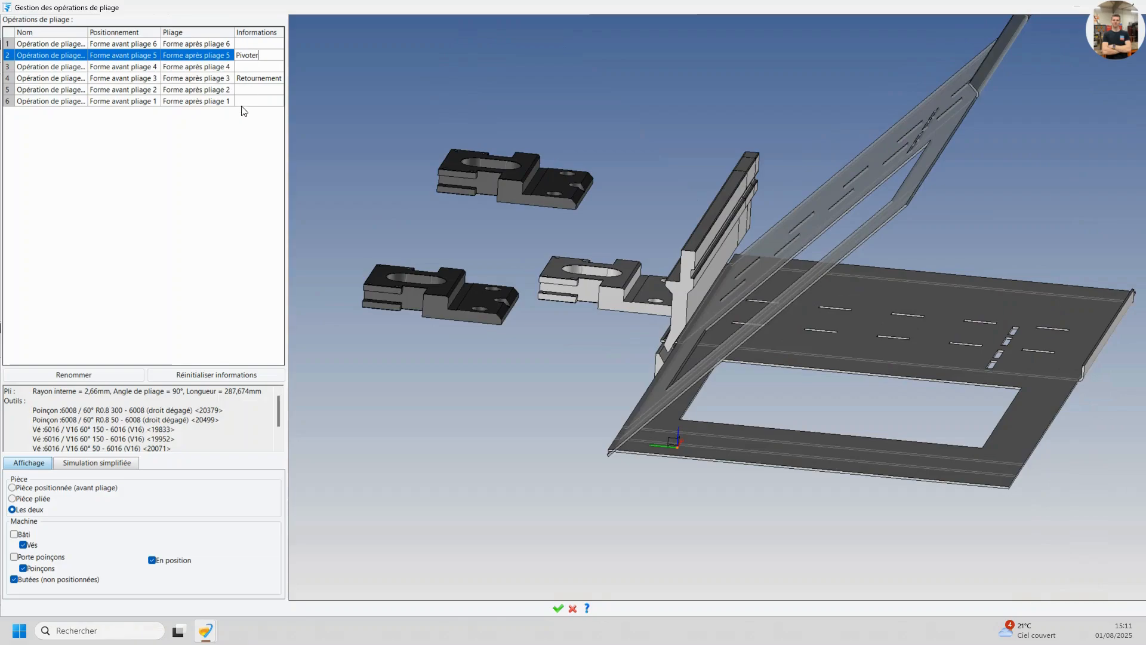
left_click(246, 67)
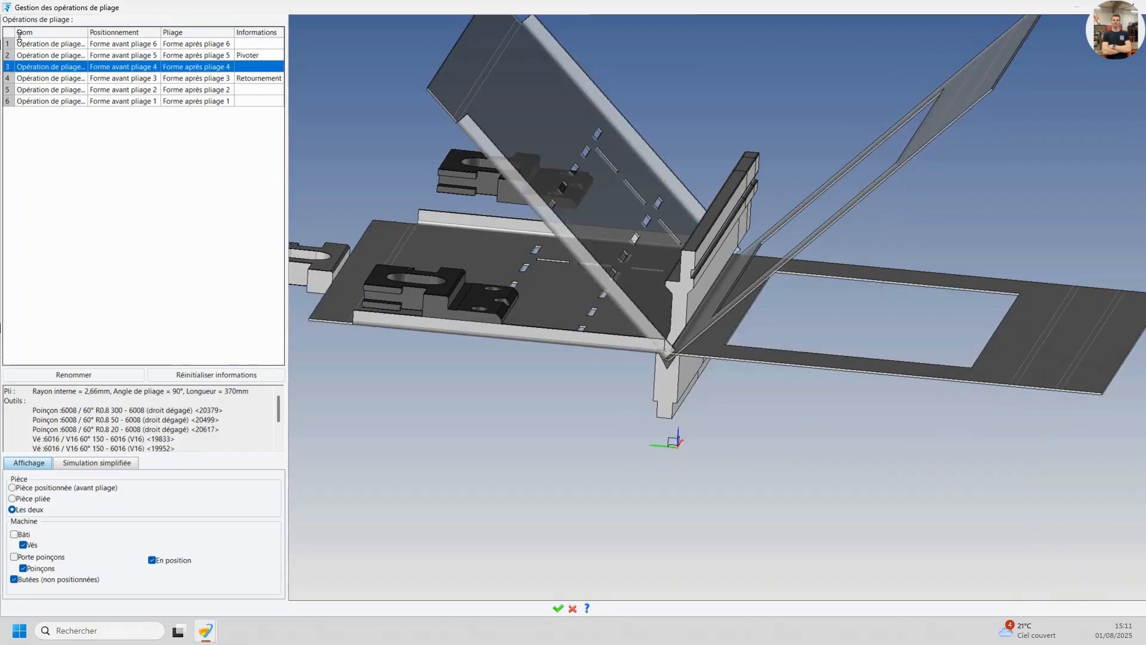
- Run the simplified simulation from the first bending operation with 1 s per stage and stop on collision enabled
left_click(23, 44)
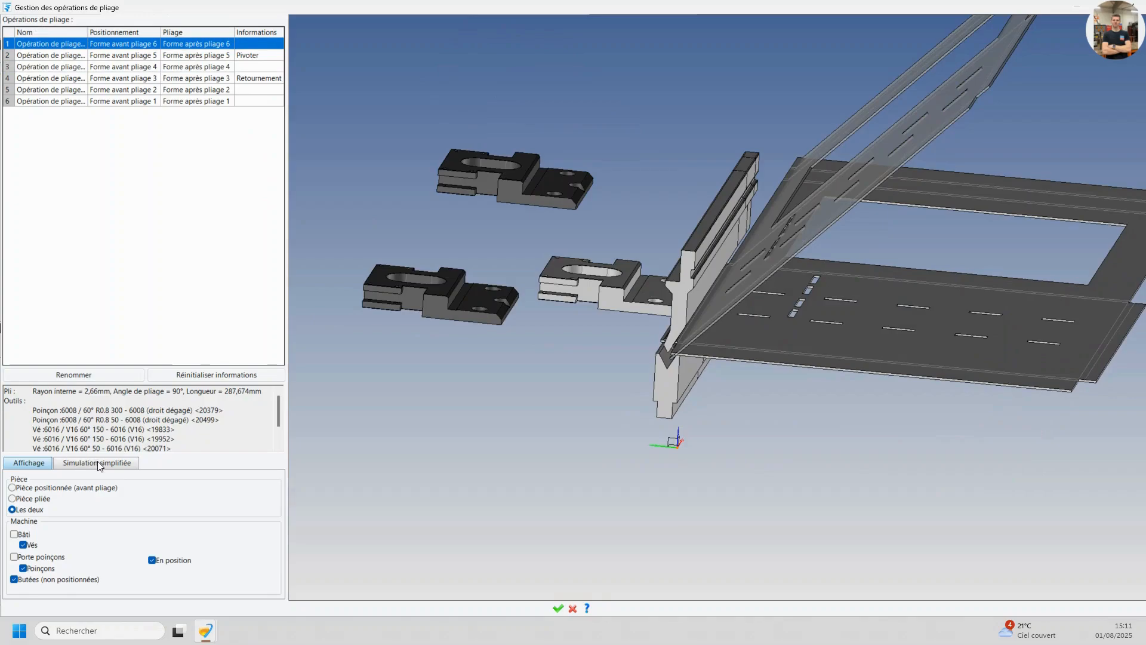
left_click(100, 464)
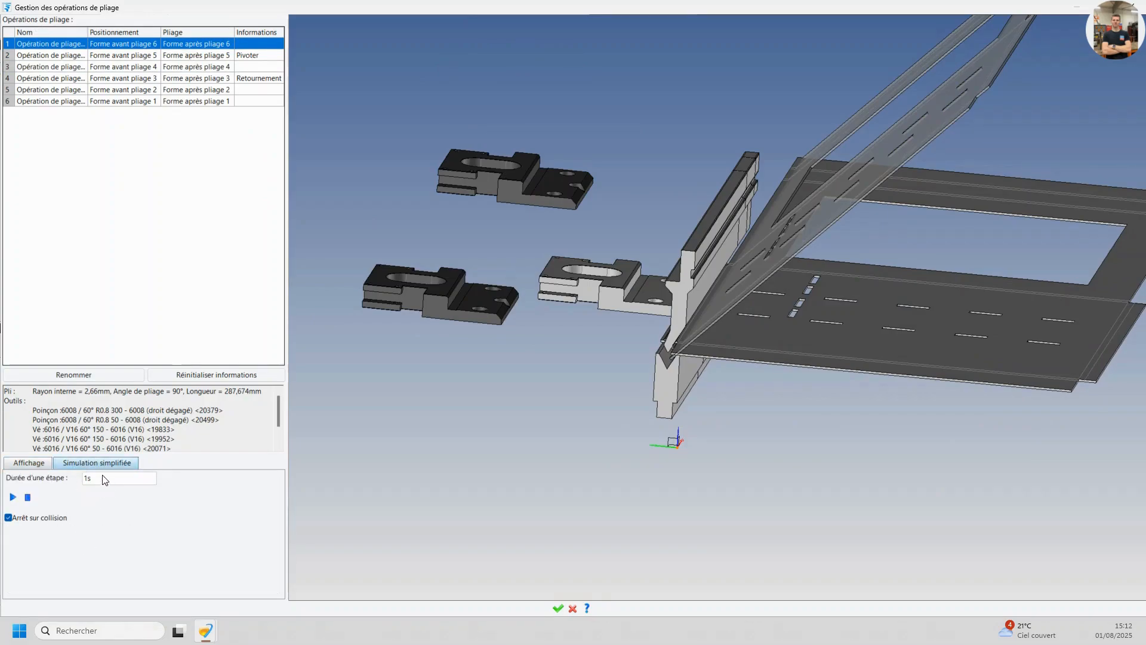
left_click(13, 498)
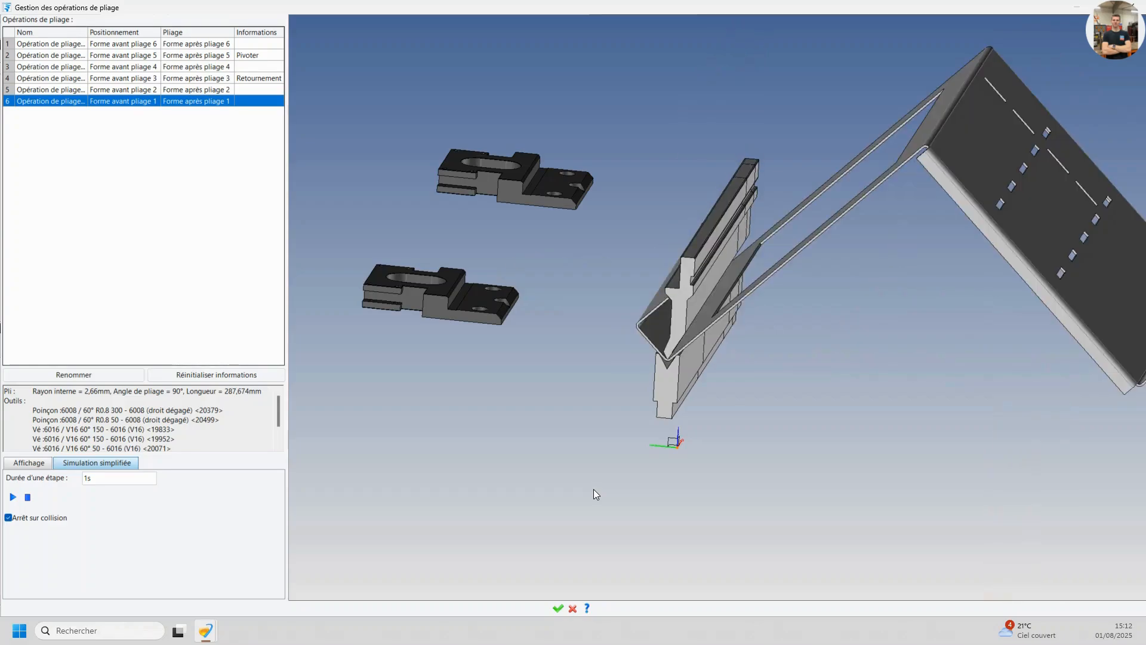
- Examine the clearance between the folded return flange and the punch body at the end of the sixth bend
middle_click_drag(642, 360, 742, 355)
scroll(715, 266, "up", 5)
scroll(695, 257, "up", 5)
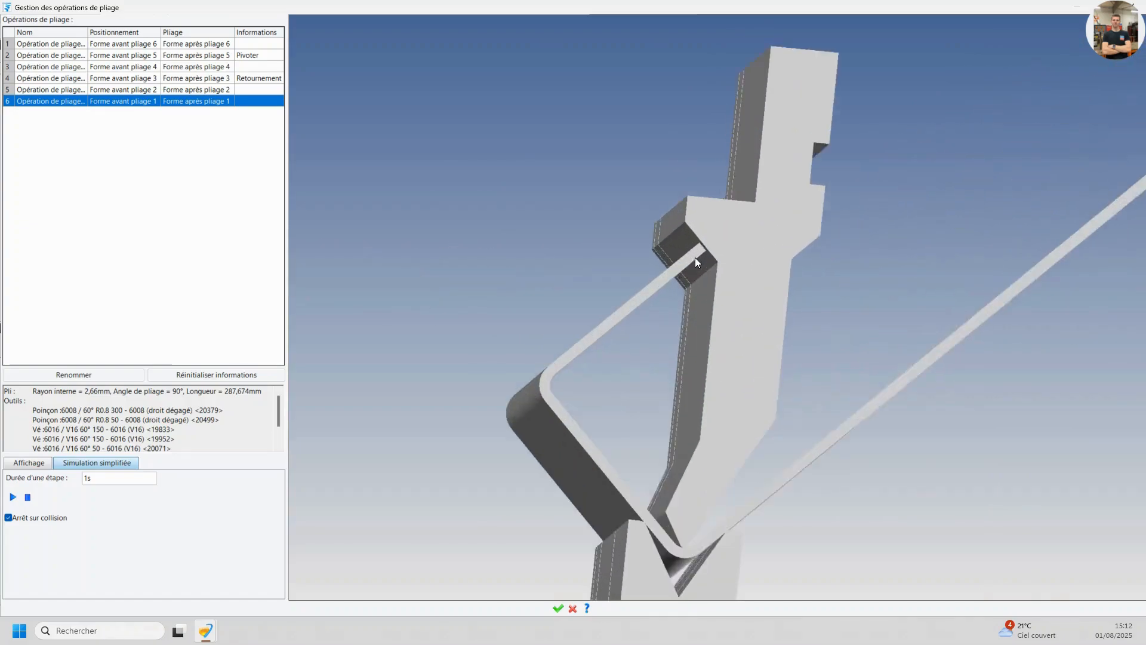
middle_click_drag(694, 257, 692, 261)
scroll(691, 260, "down", 10)
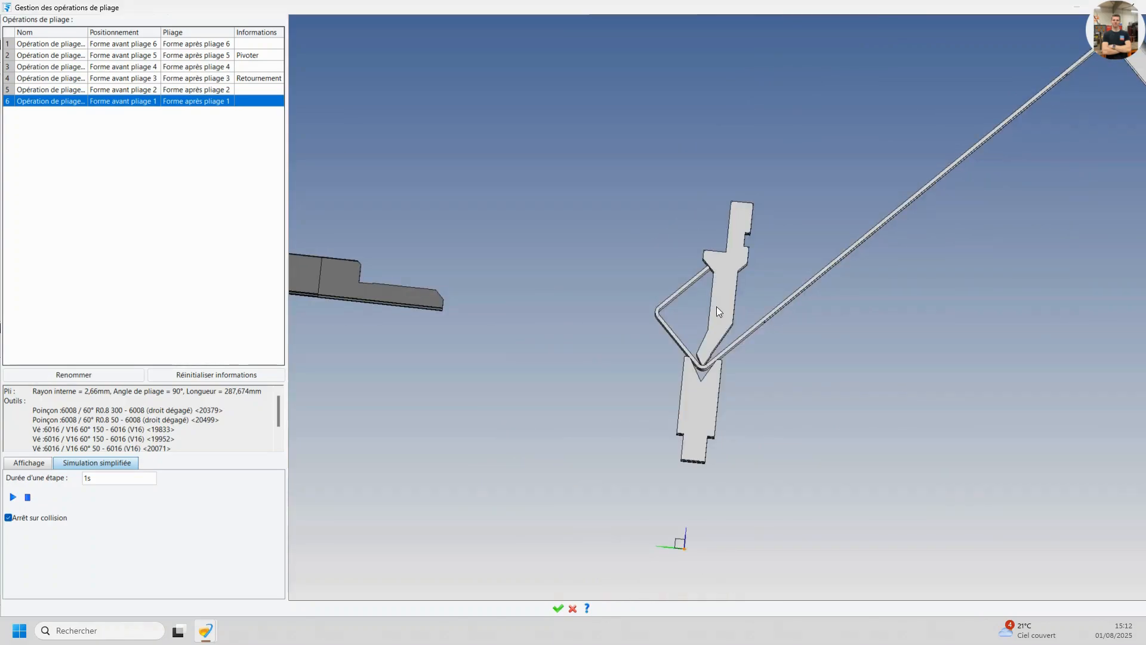
scroll(711, 244, "up", 5)
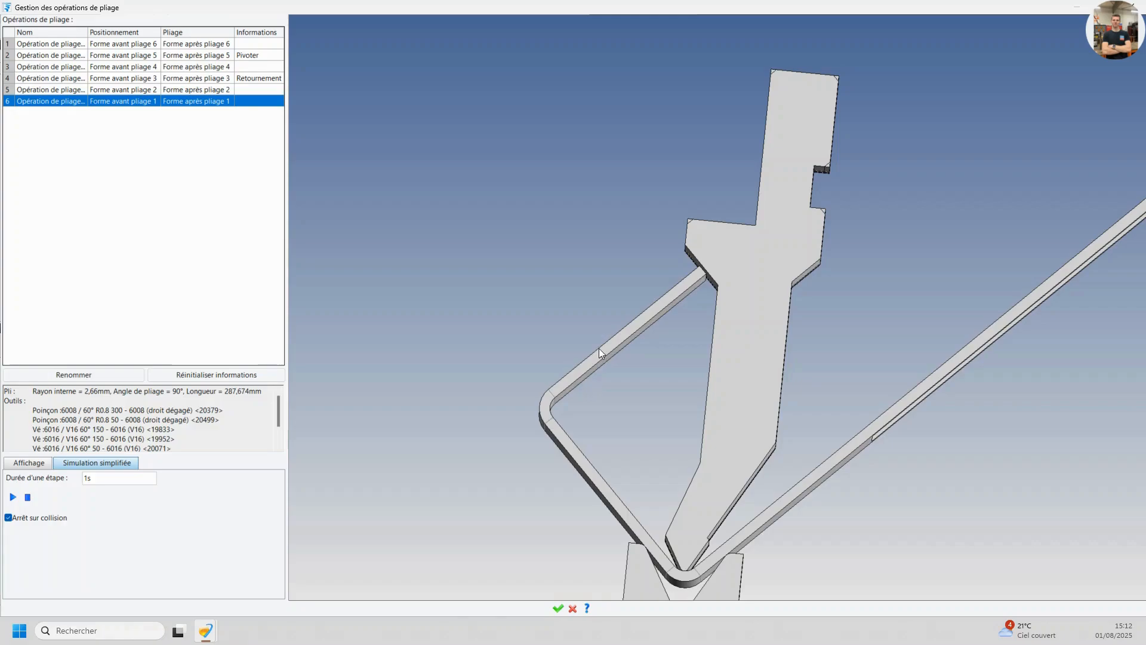
scroll(705, 272, "up", 5)
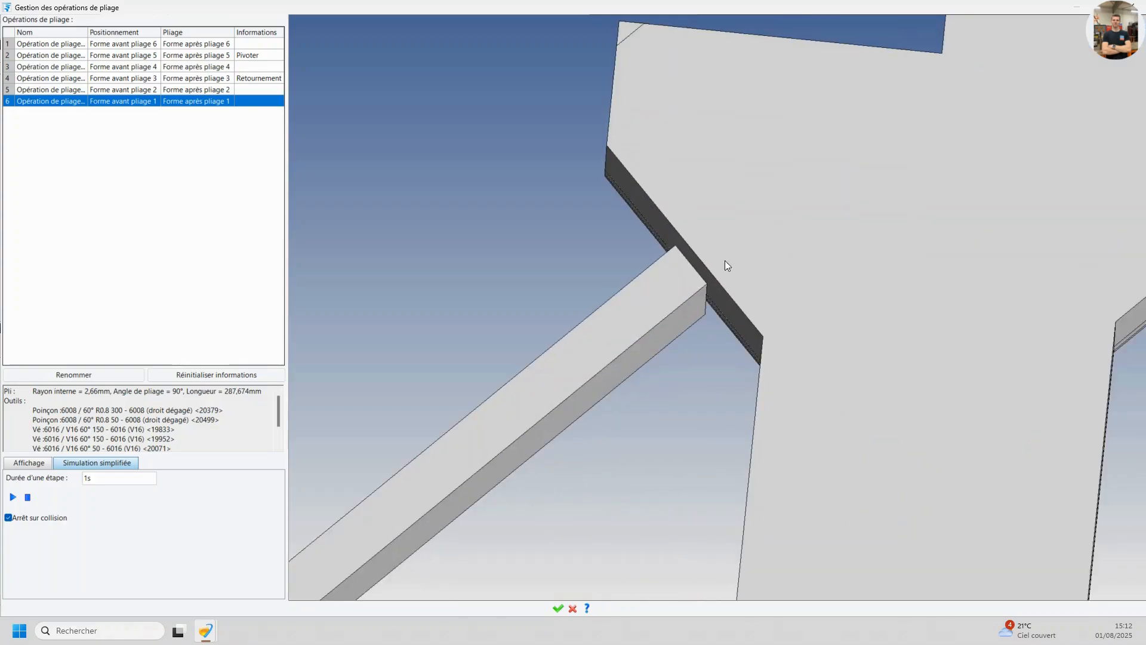
scroll(721, 264, "down", 5)
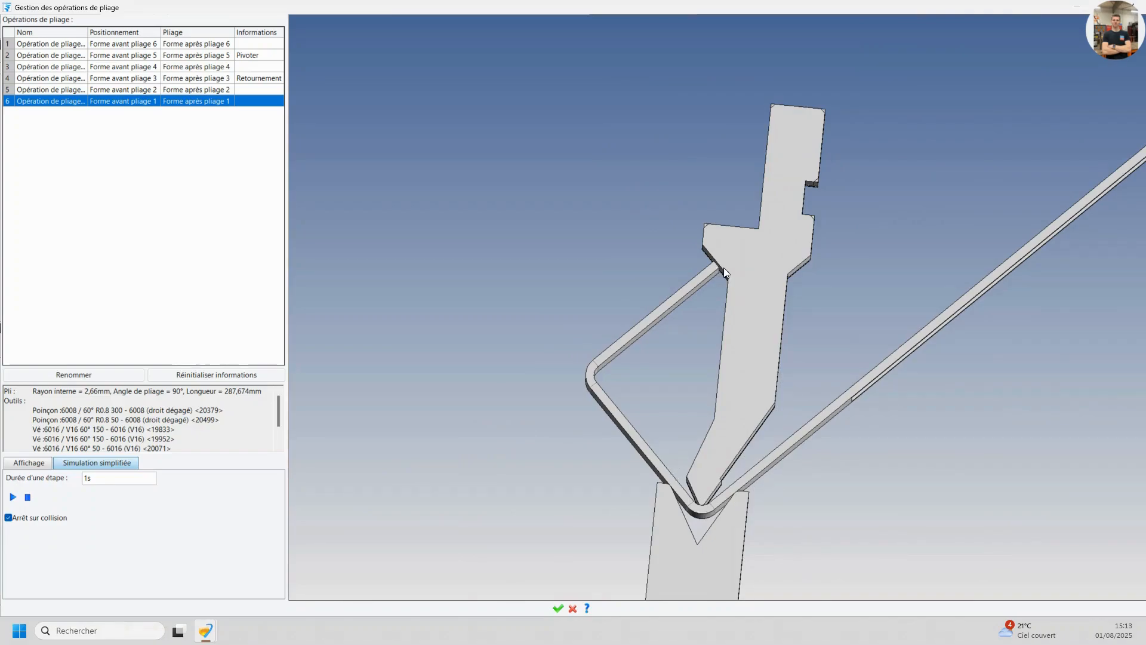
scroll(724, 268, "up", 5)
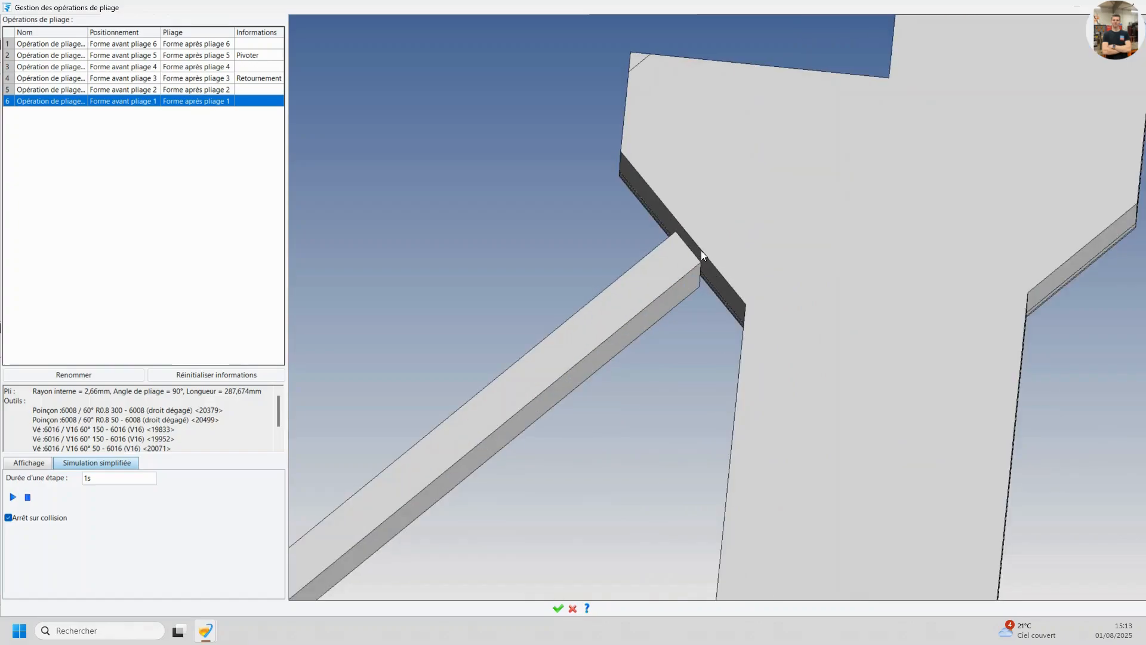
scroll(757, 335, "down", 5)
middle_click_drag(764, 362, 768, 339)
scroll(786, 375, "down", 5)
scroll(776, 338, "up", 4)
scroll(800, 389, "up", 2)
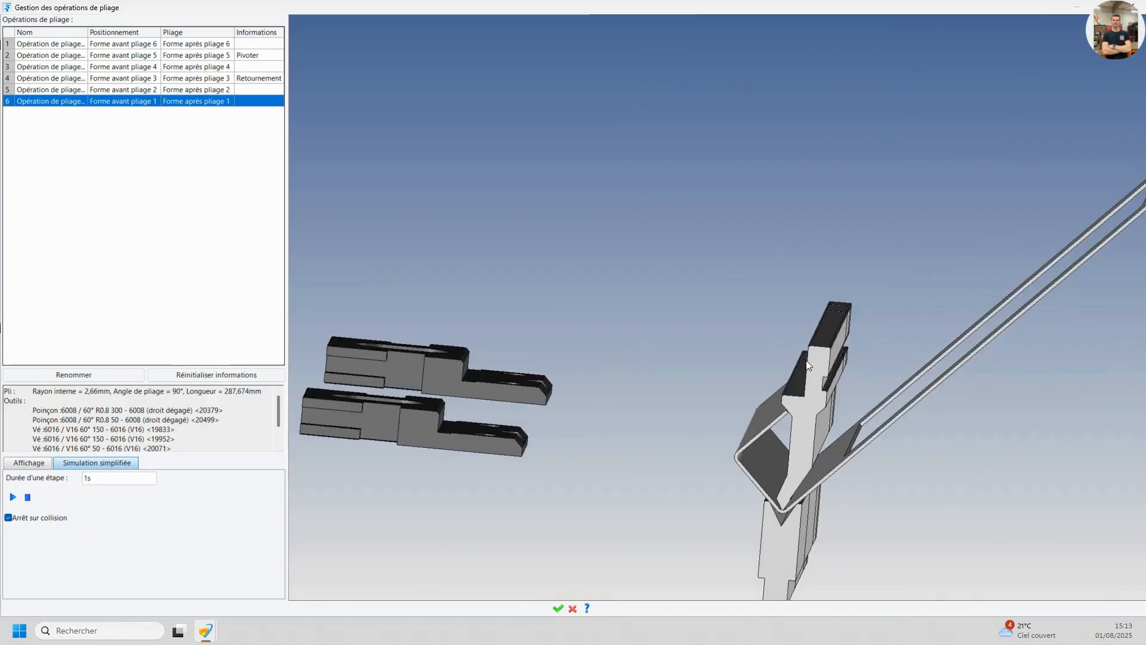
scroll(786, 410, "up", 2)
mouse_move(789, 406)
middle_mouse_down()
mouse_move(793, 396)
mouse_move(777, 400)
middle_mouse_up()
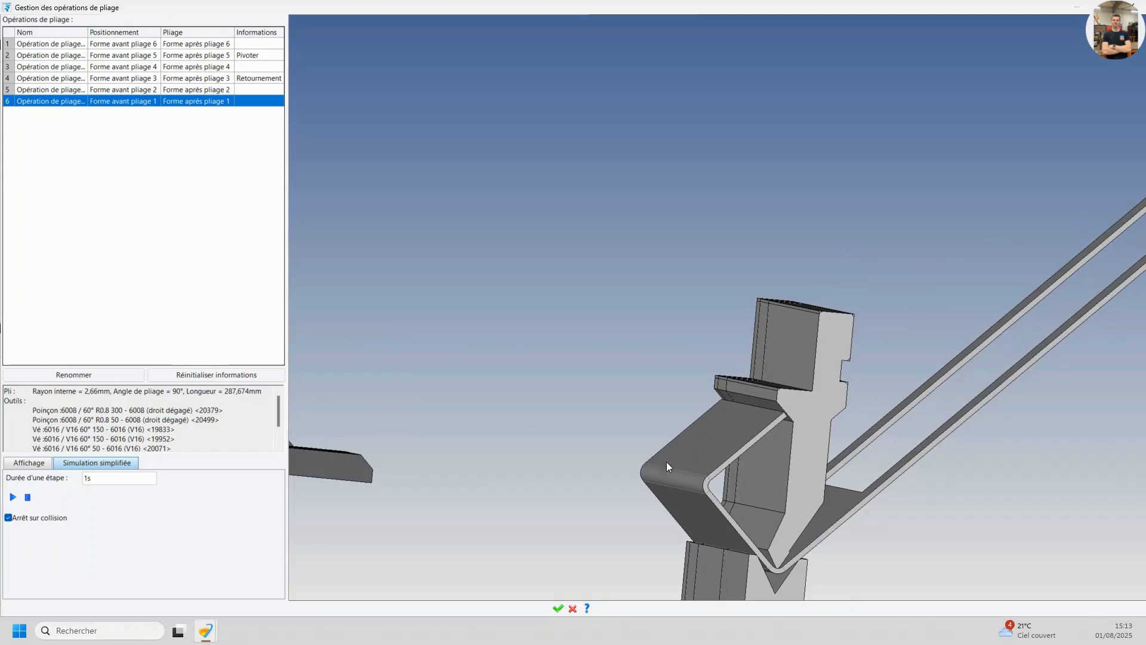
- Accept the bending operations and check the Topsolid Bending project into the vault recursively
left_click(558, 609)
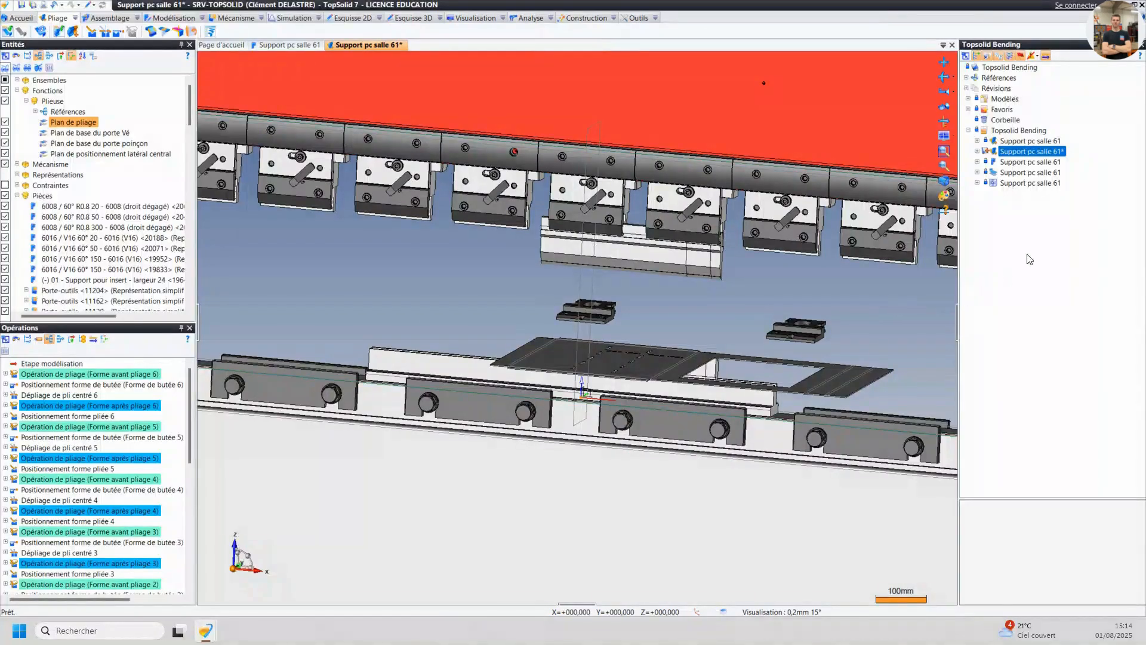
right_click(1013, 155)
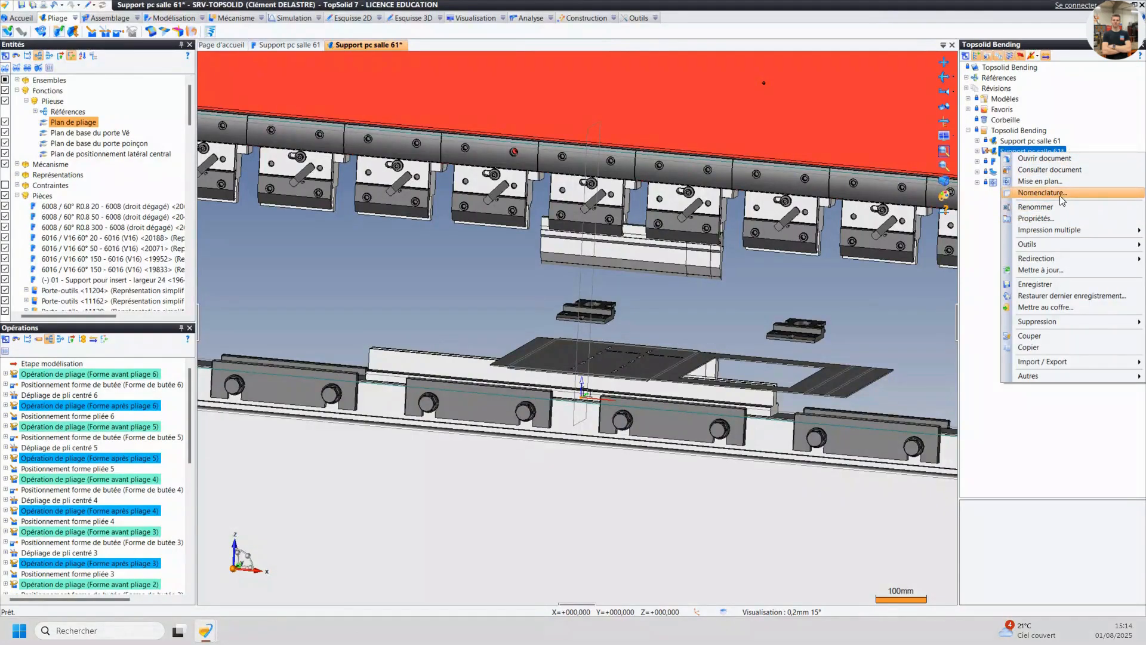
left_click(995, 237)
right_click(1006, 67)
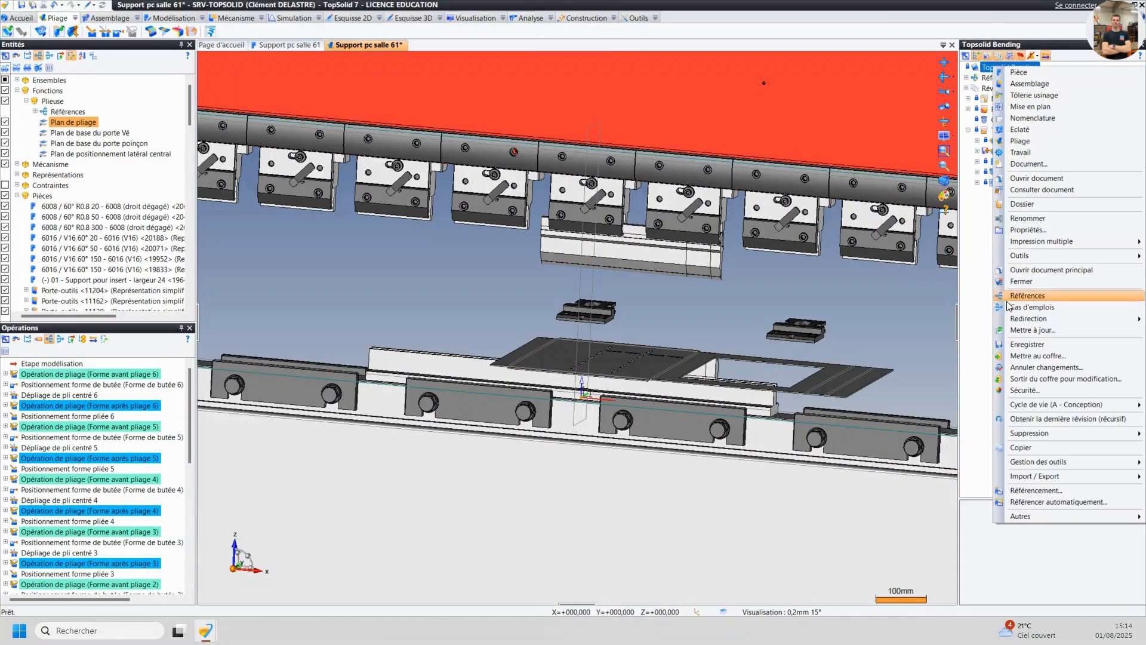
left_click(1017, 357)
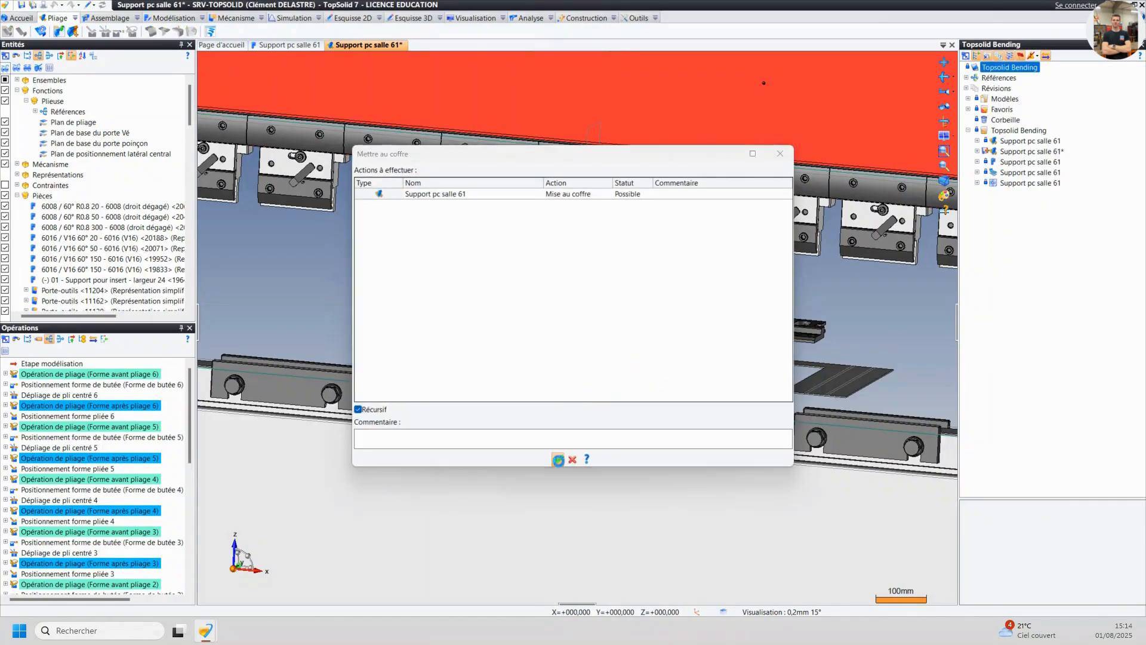
left_click(626, 453)
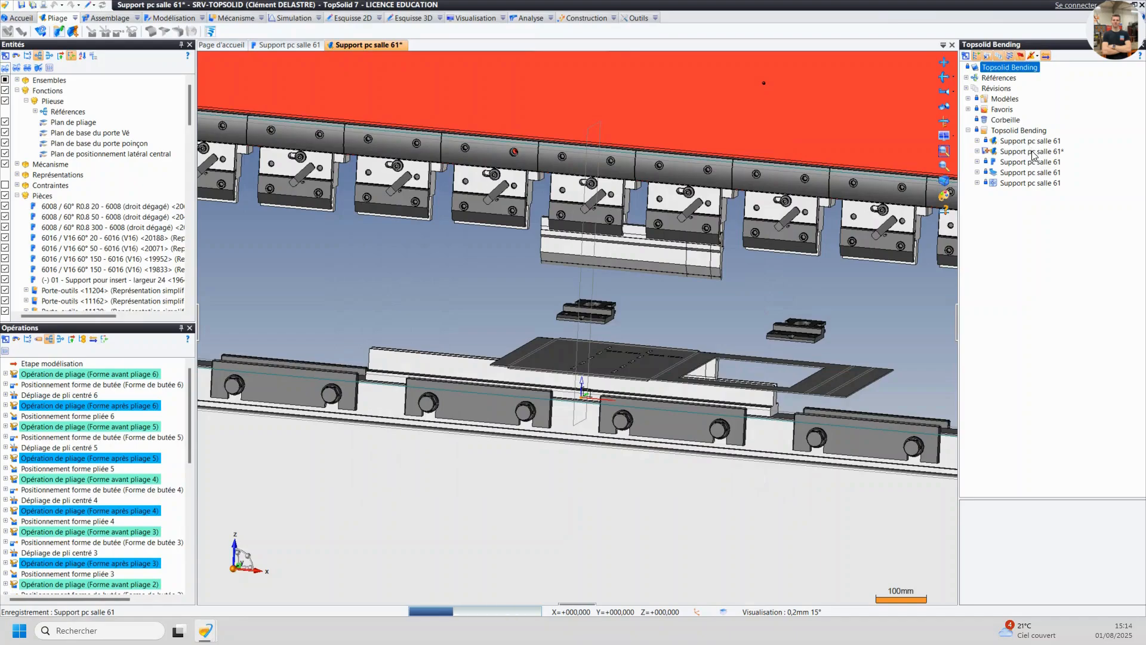
- Create a work document from the Support pc salle 61 bending document with quantity 1 and the E.S.E Pliage template Gamme de pliage
right_click(1032, 152)
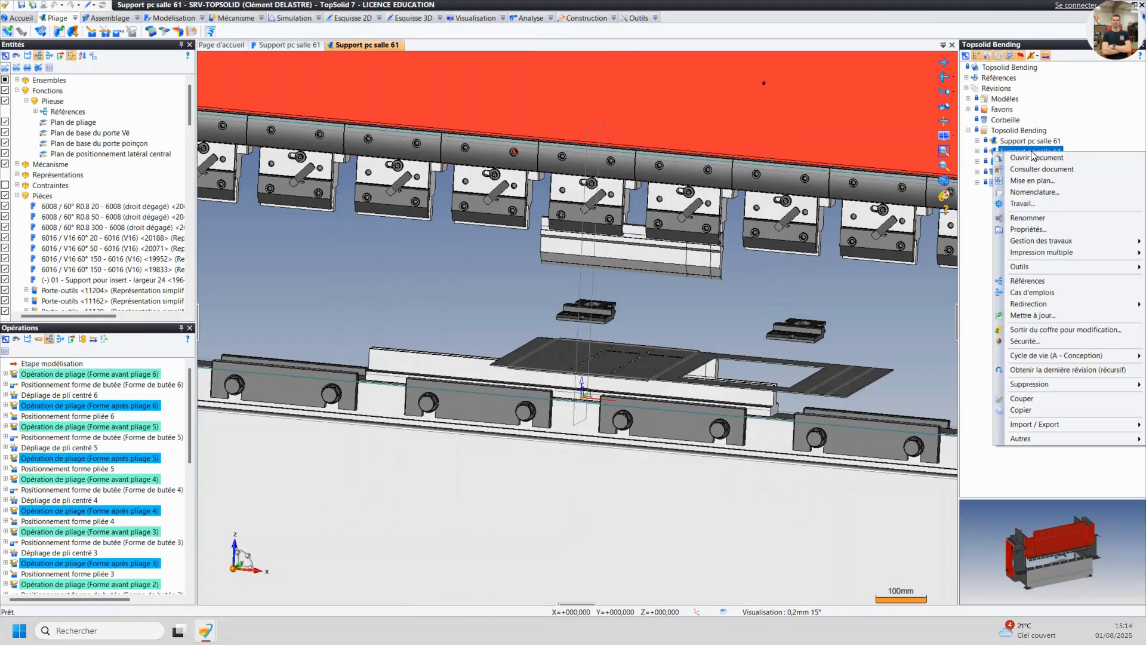
left_click(1023, 204)
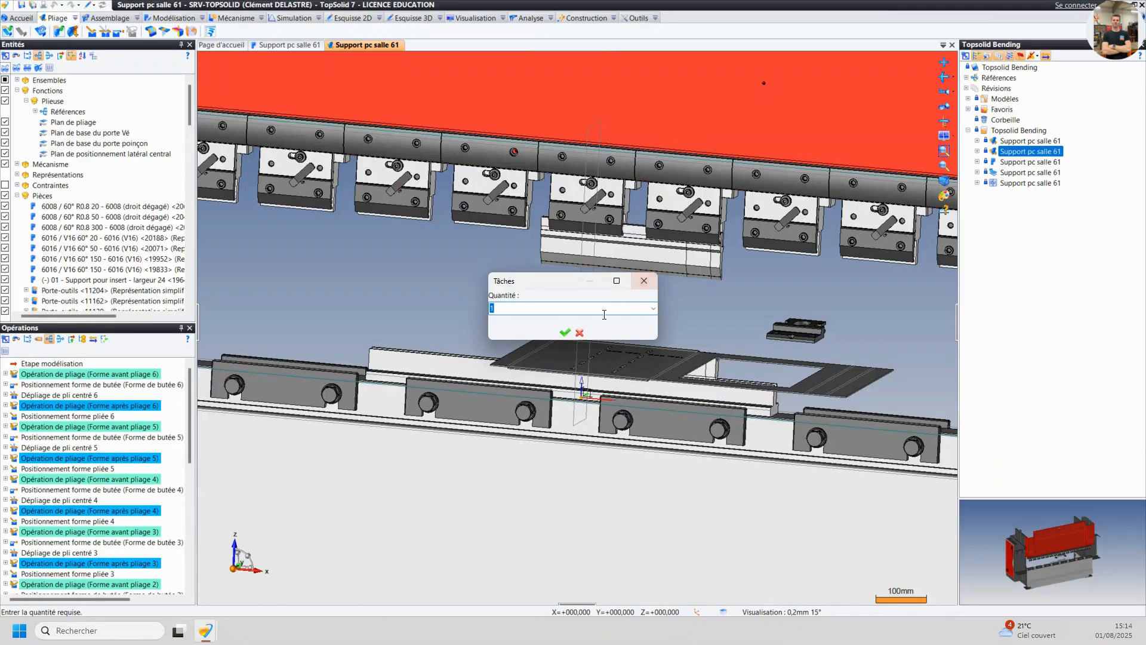
left_click(565, 332)
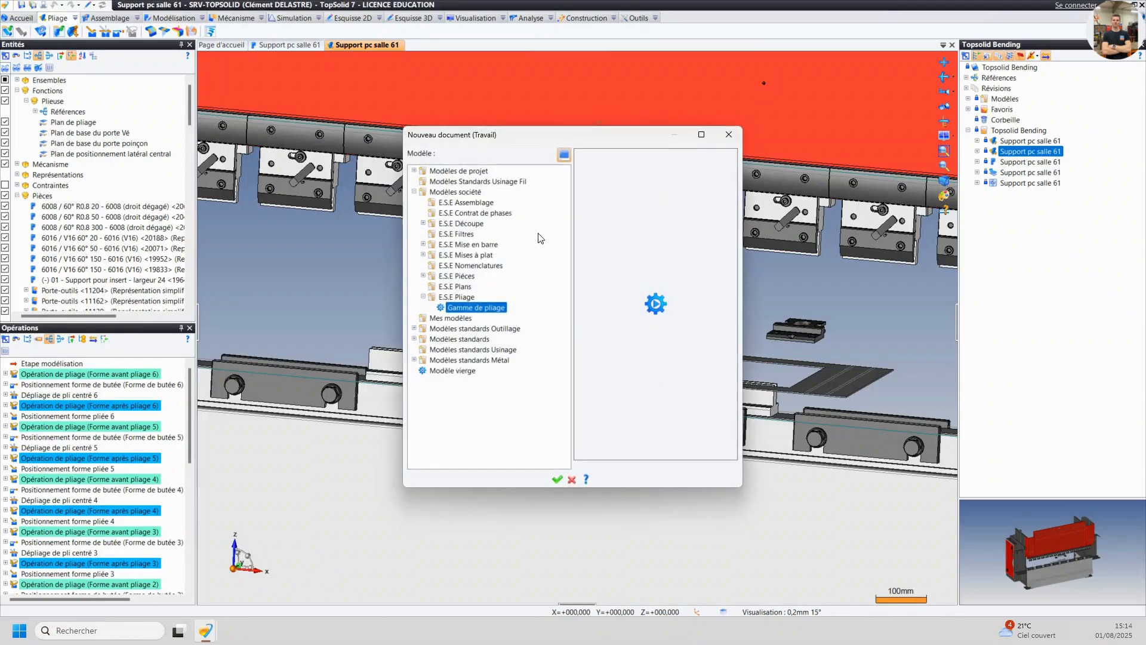
left_click(461, 193)
left_click(458, 297)
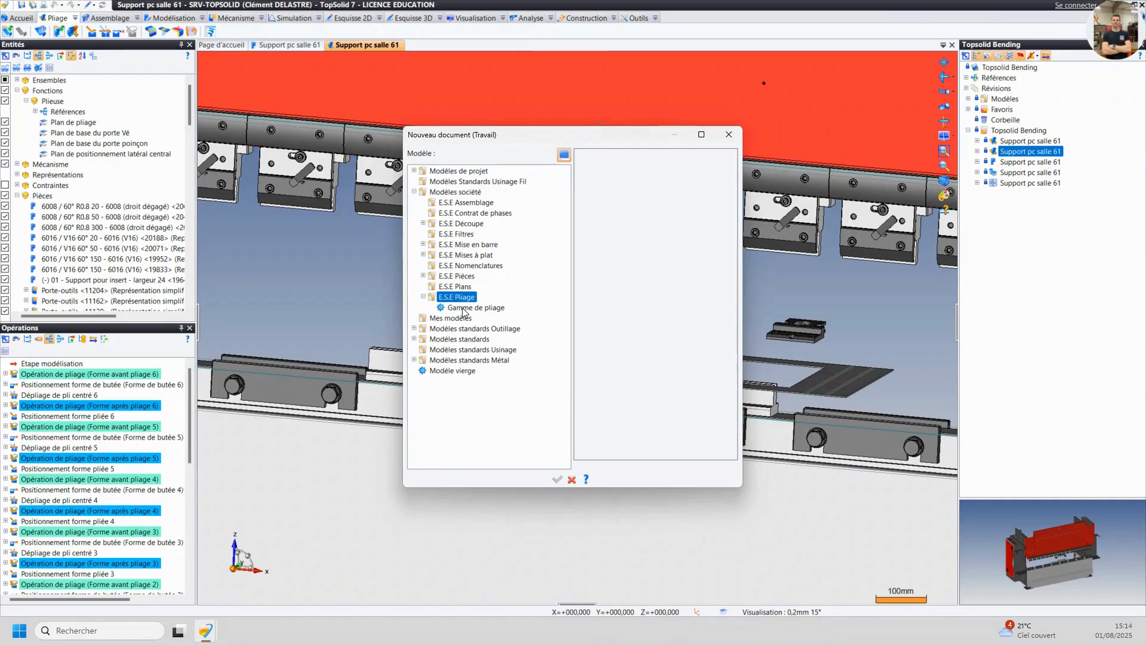
left_click(465, 311)
double_click(466, 310)
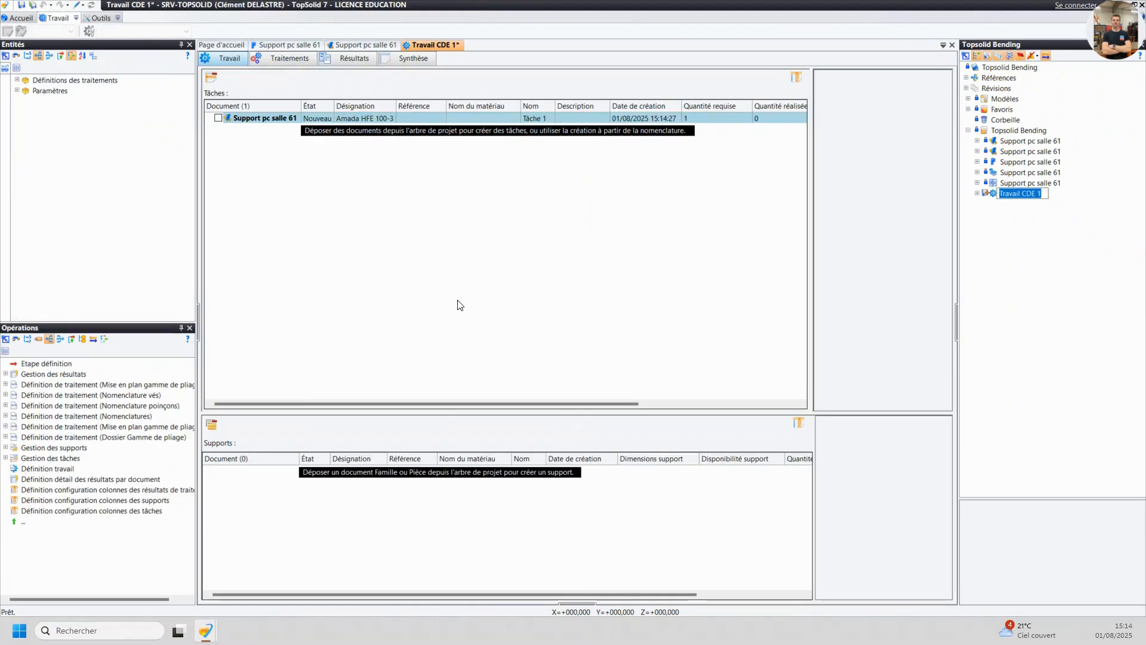
- Review the work document's folder, bill of materials and drawing treatments, and execute them all
left_click(283, 58)
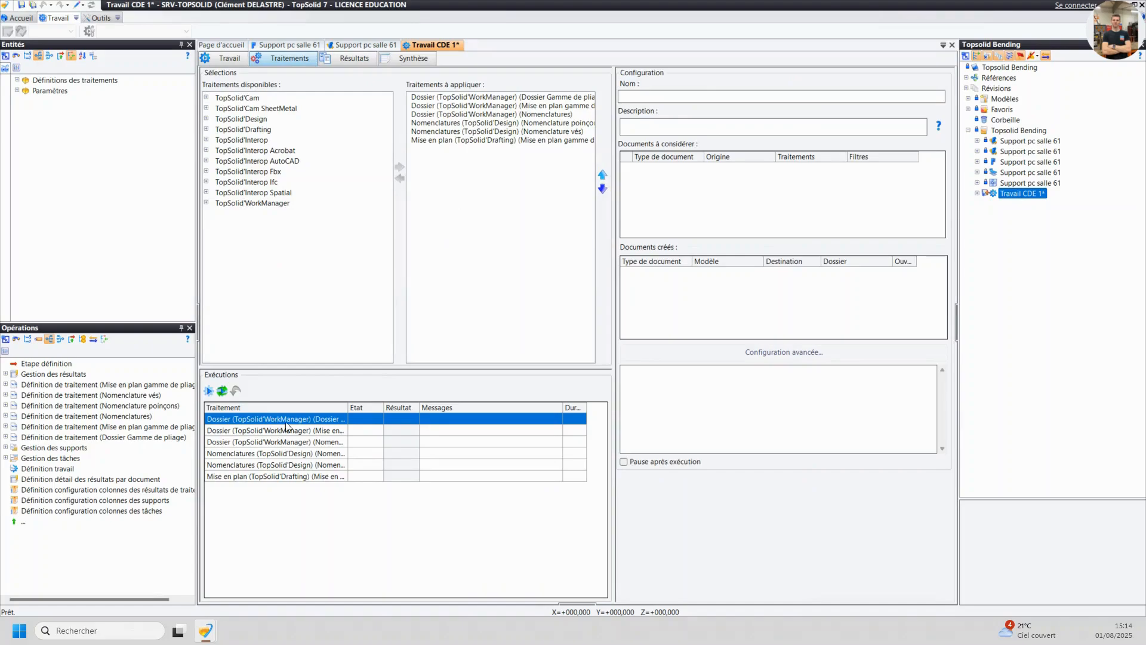
left_click(340, 431)
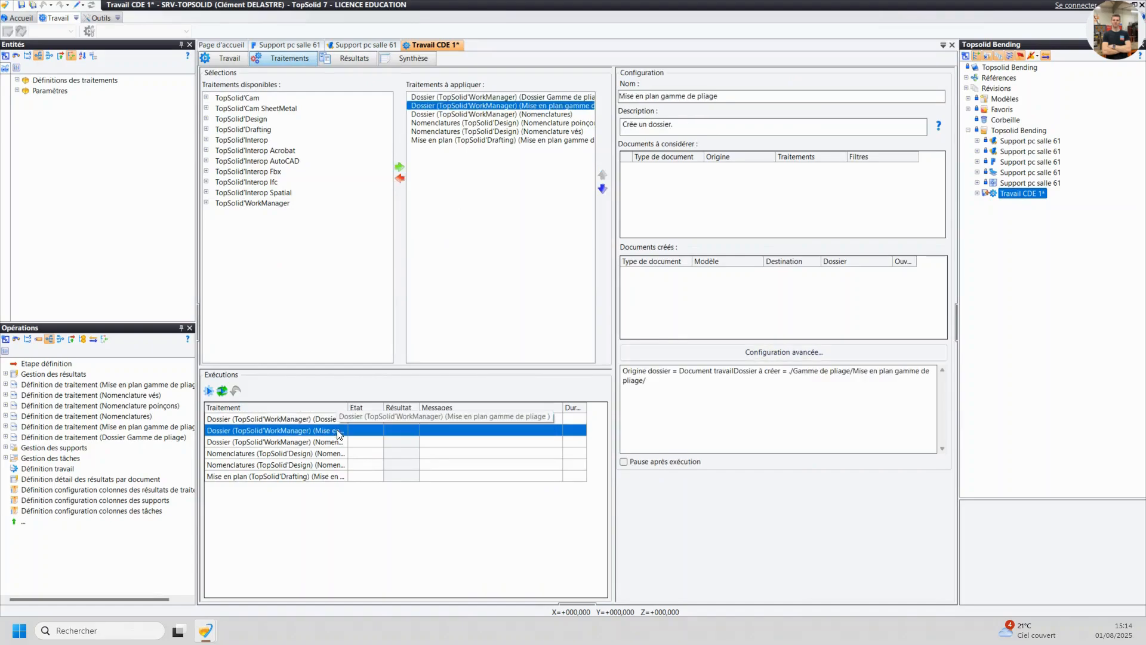
left_click(338, 443)
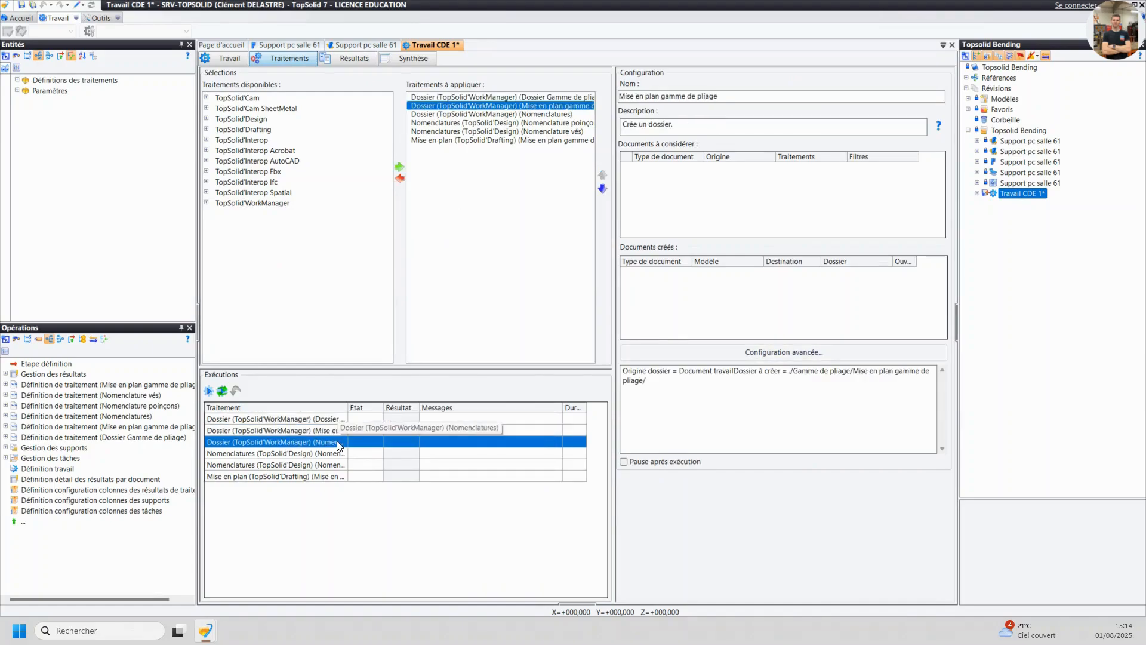
left_click(340, 454)
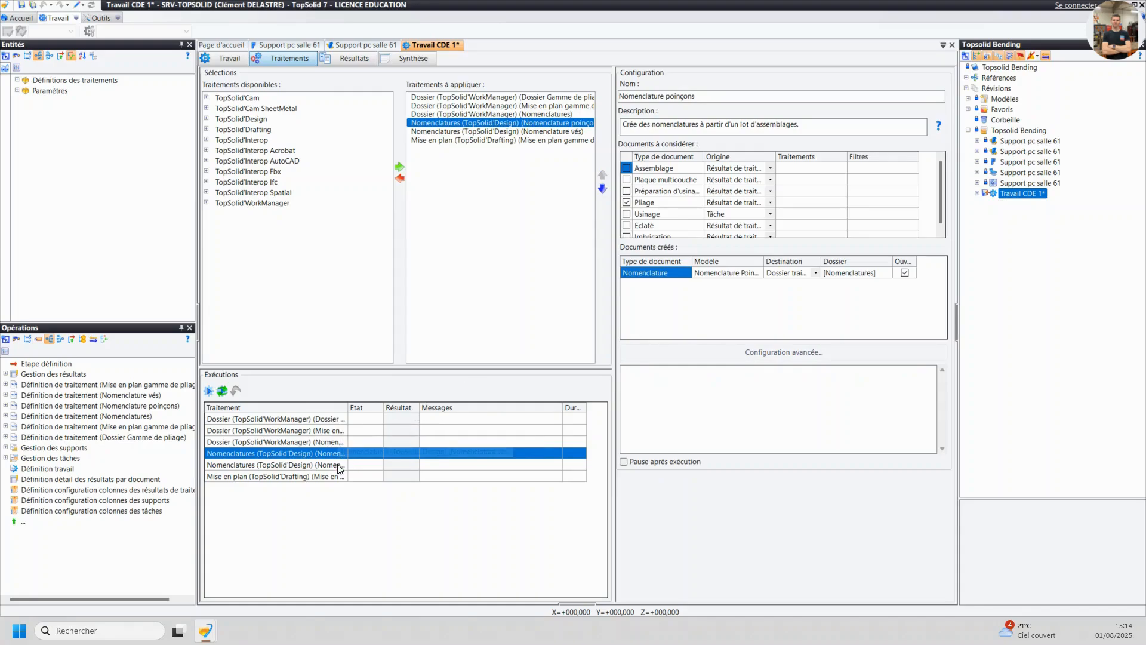
left_click(338, 465)
left_click(342, 477)
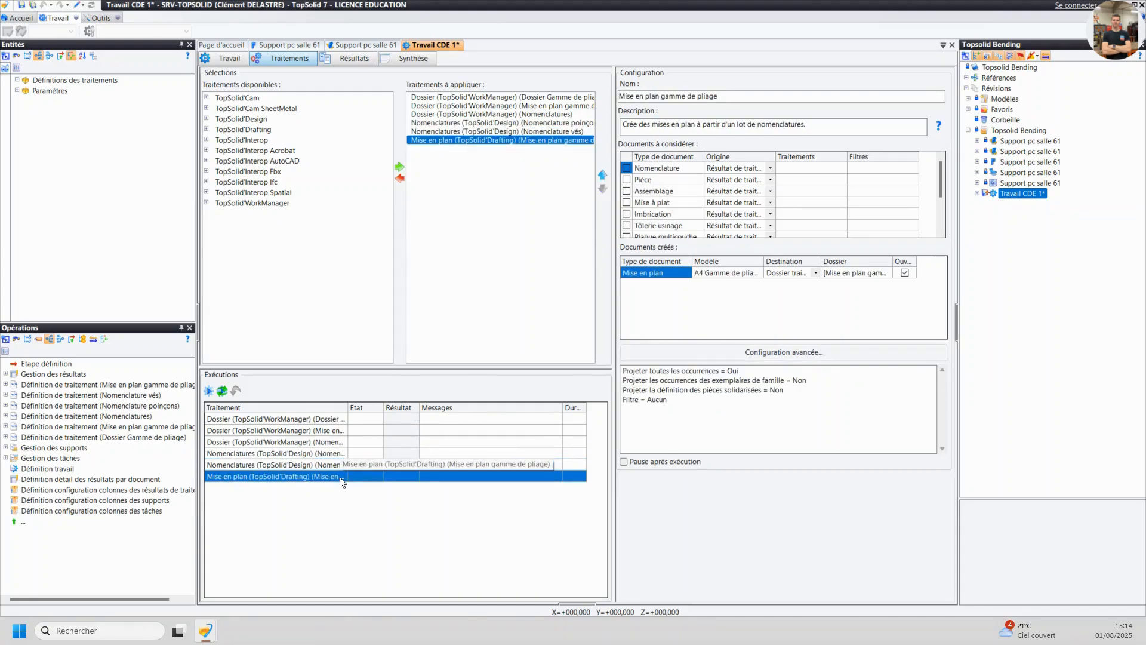
left_click(212, 390)
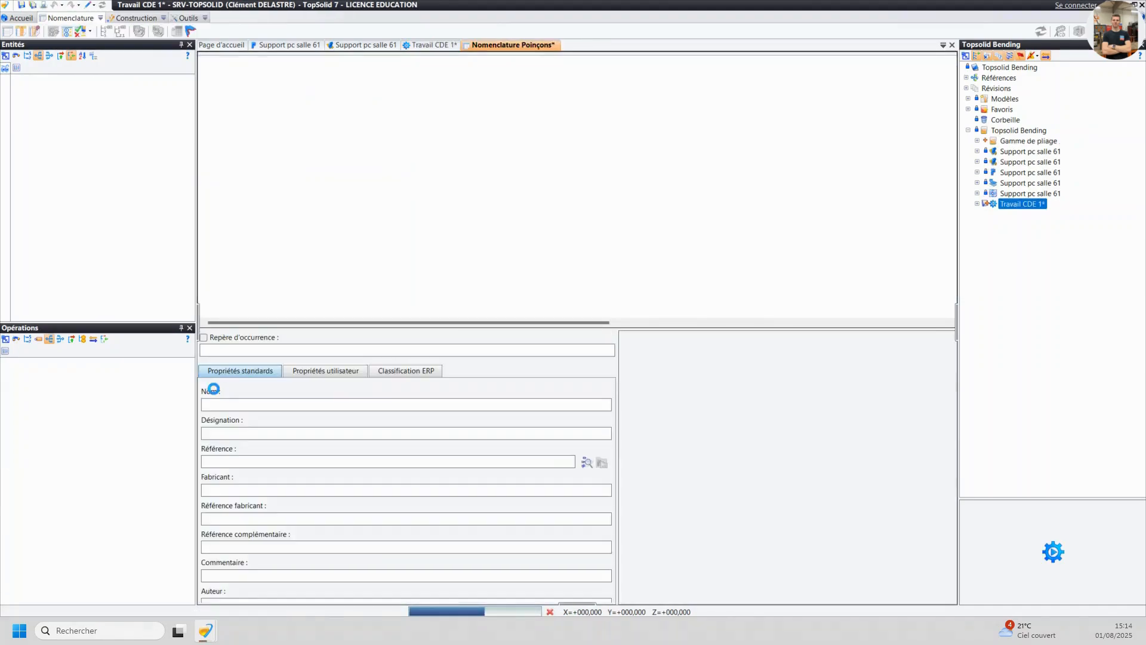
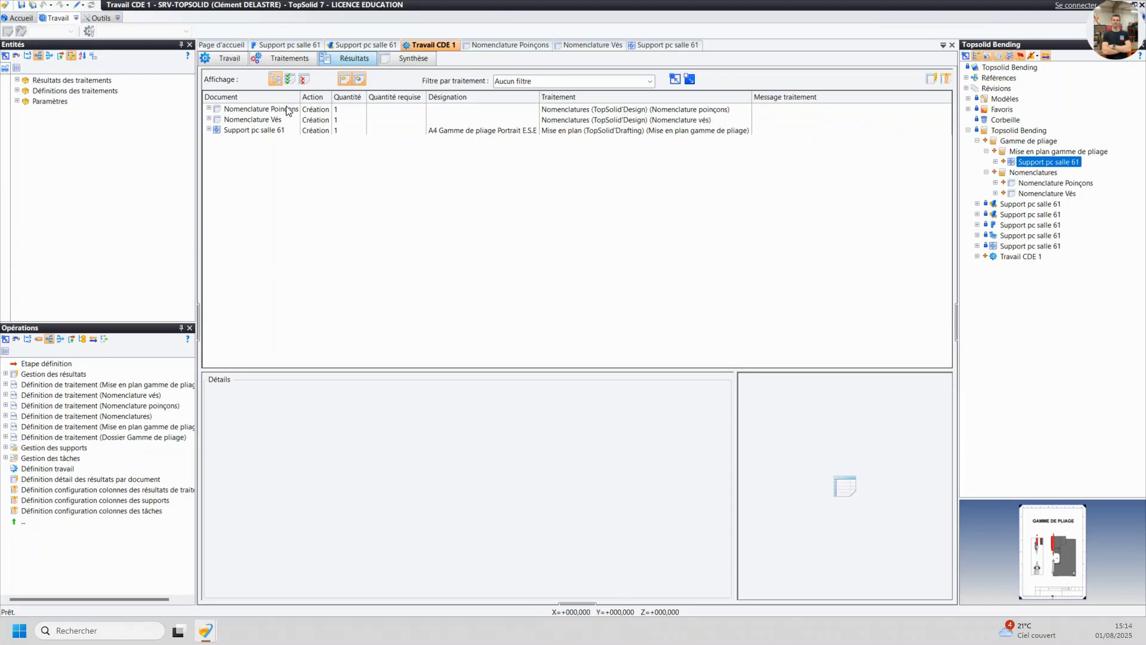
- Examine the generated bending drawing's cover page and the stop, angle, length and tool data for bending stages 1 to 3
left_click(660, 44)
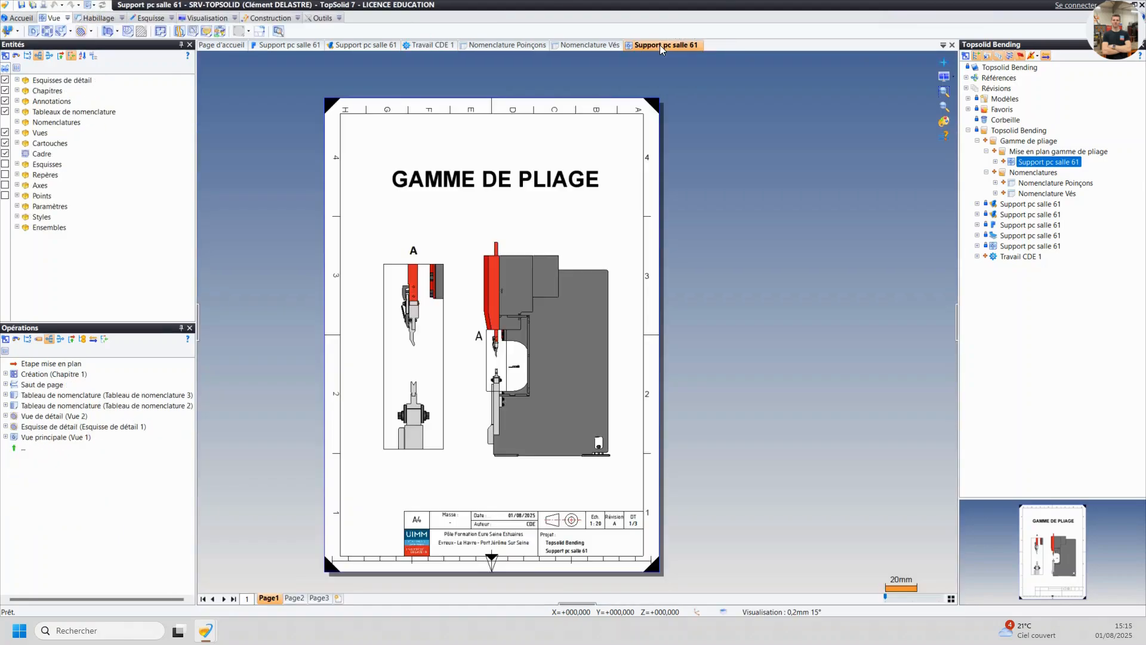
scroll(469, 338, "up", 2)
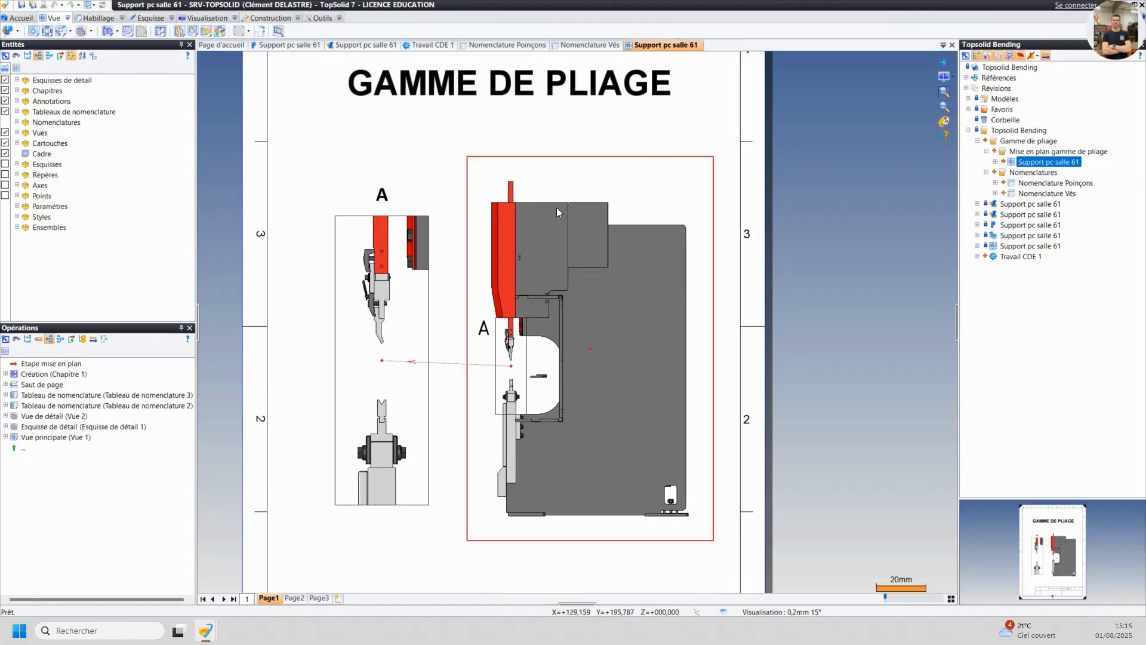
scroll(597, 305, "down", 1)
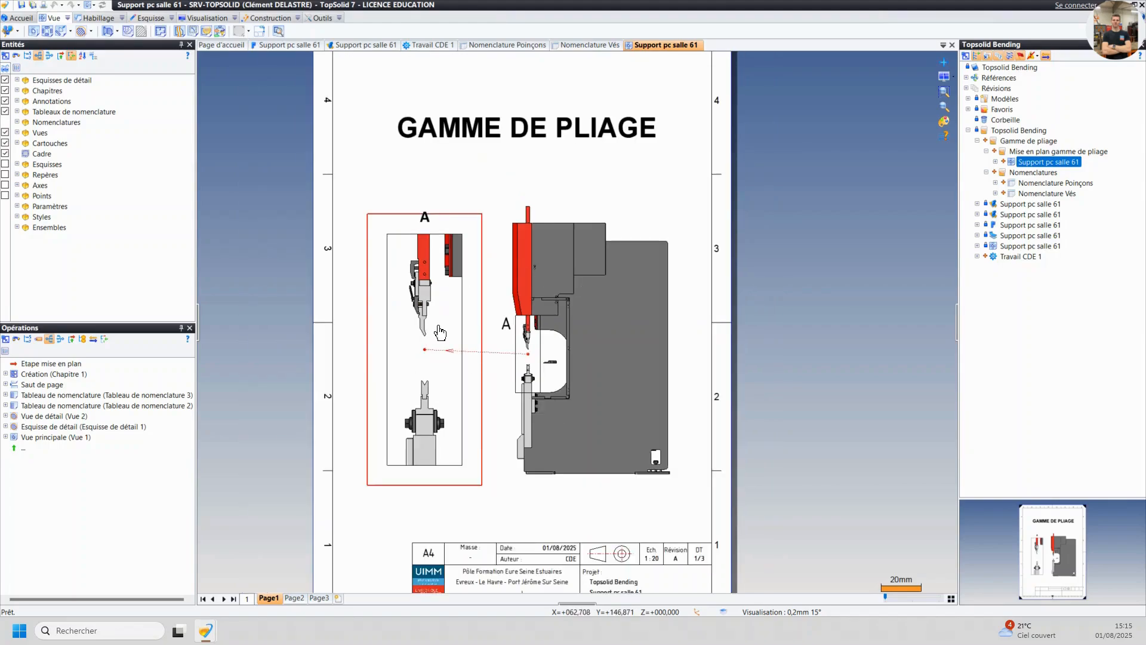
left_click(294, 599)
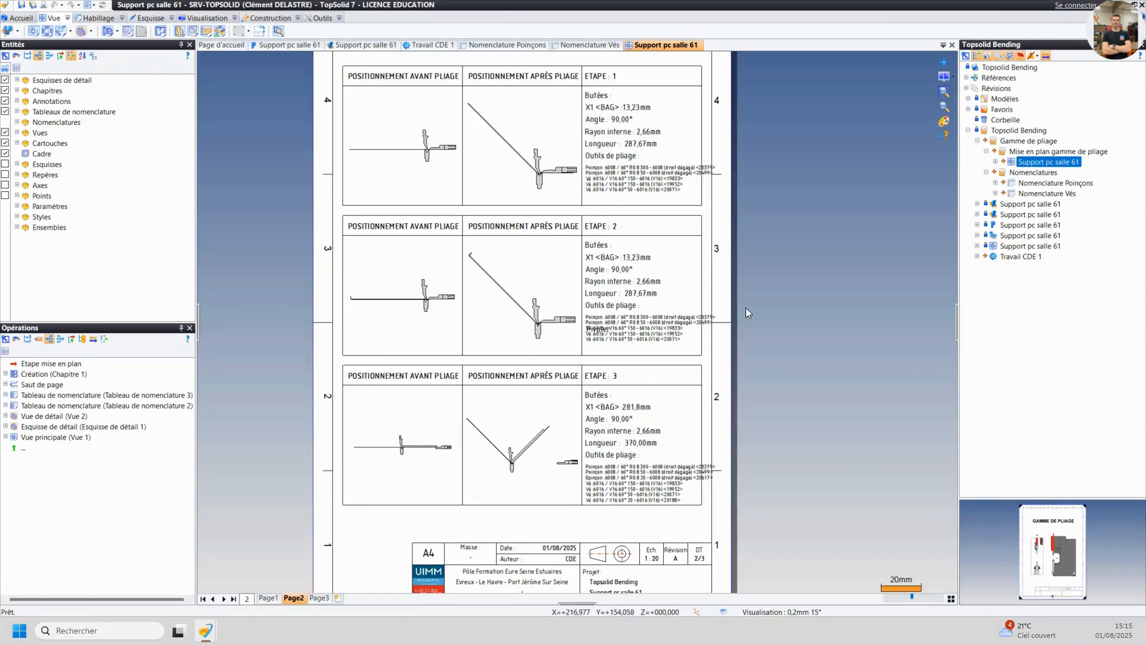
scroll(746, 307, "up", 5)
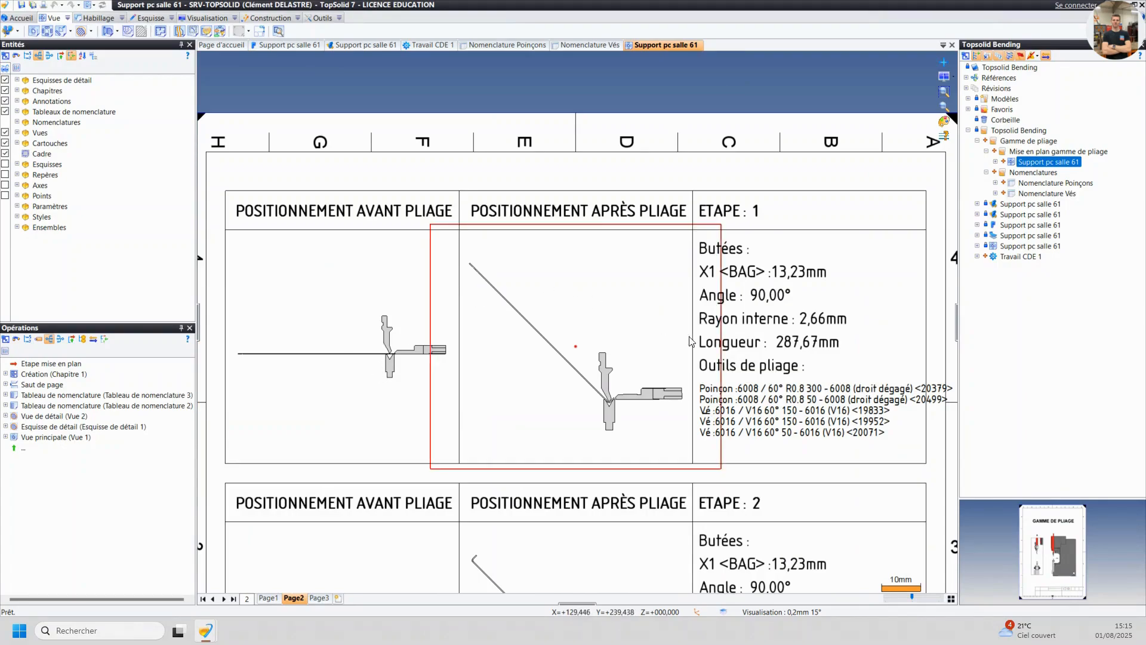
middle_click_drag(786, 354, 555, 300)
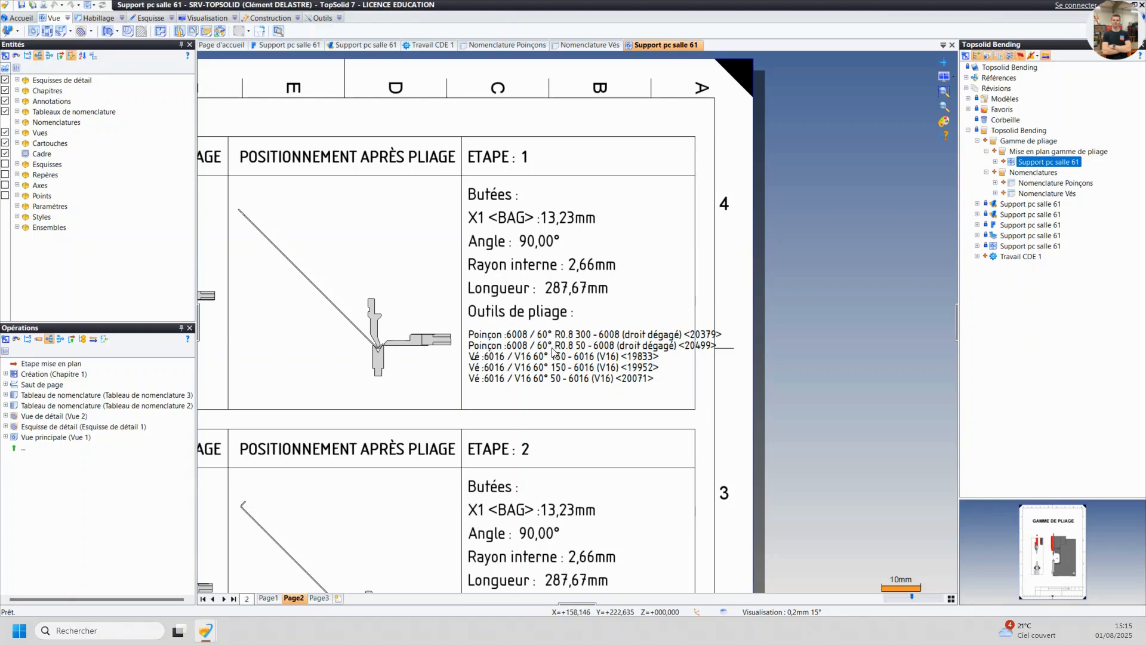
scroll(531, 387, "down", 3)
scroll(538, 335, "up", 2)
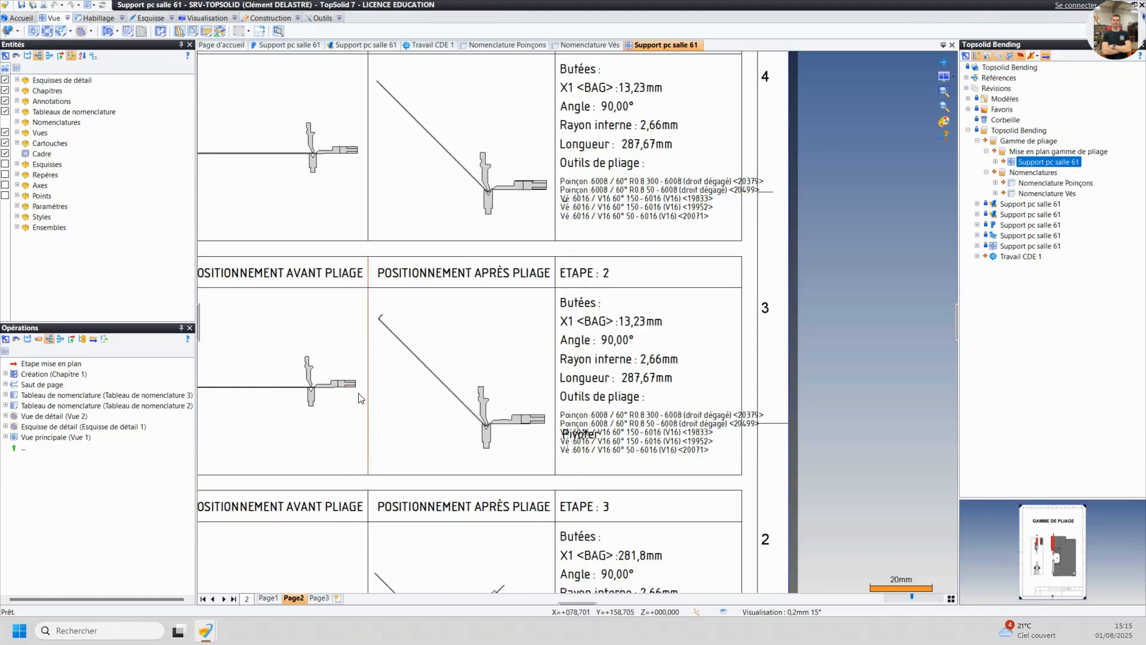
scroll(546, 291, "up", 1)
scroll(597, 277, "down", 2)
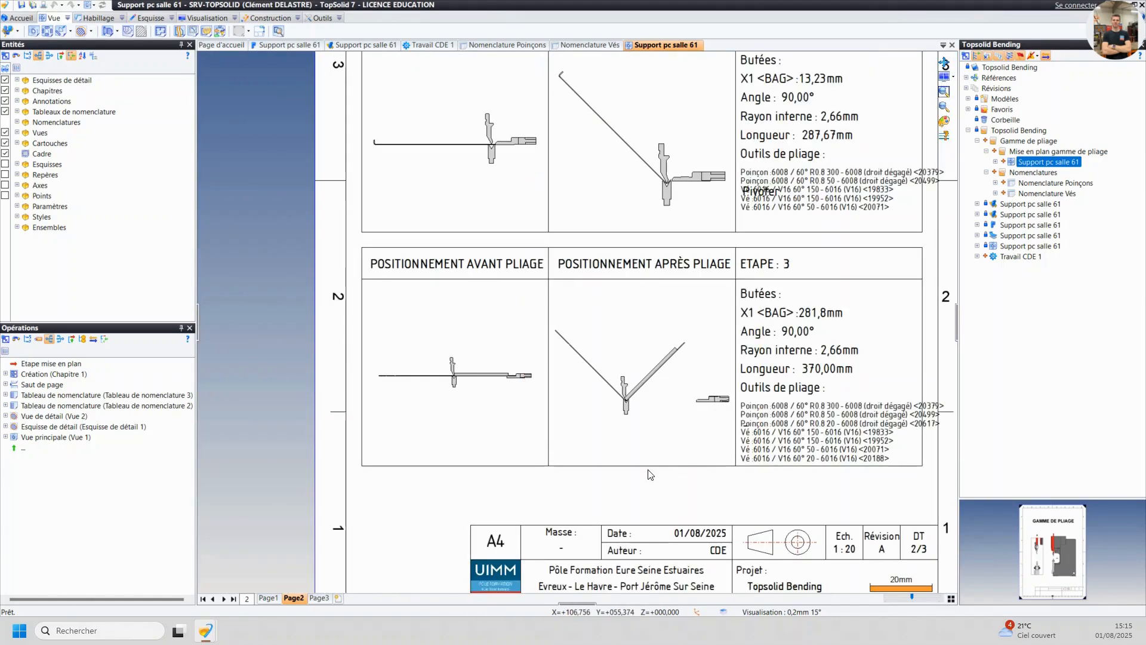
- Examine bending stages 4 to 6 on the drawing's third page and the title block area of its first page
left_click(320, 597)
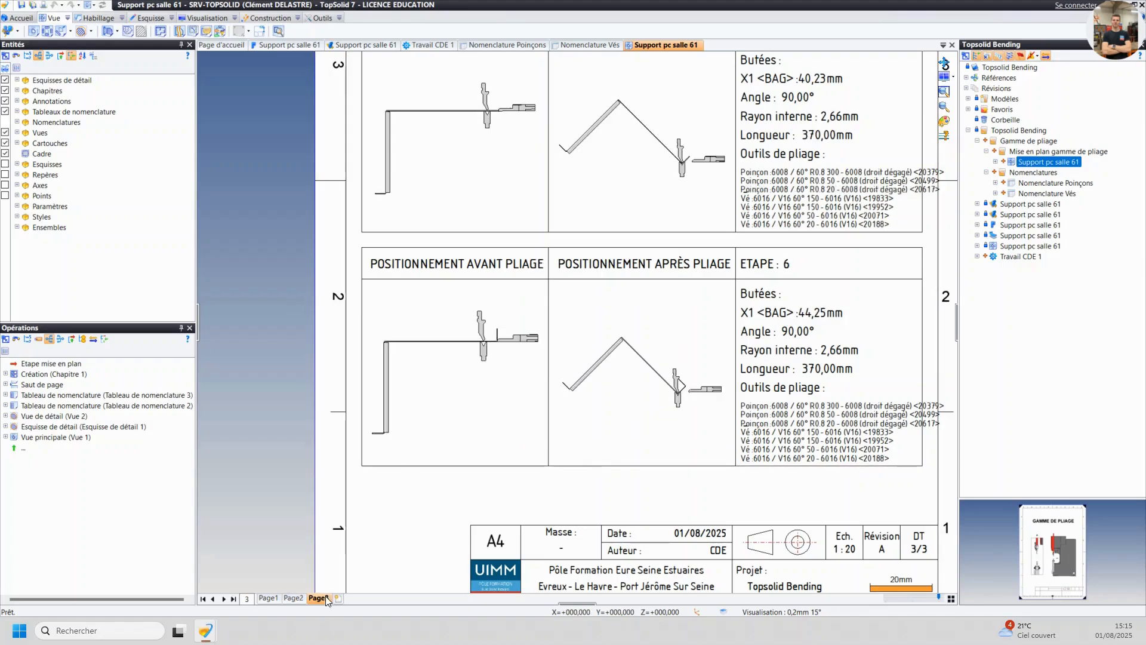
middle_click_drag(673, 236, 610, 337)
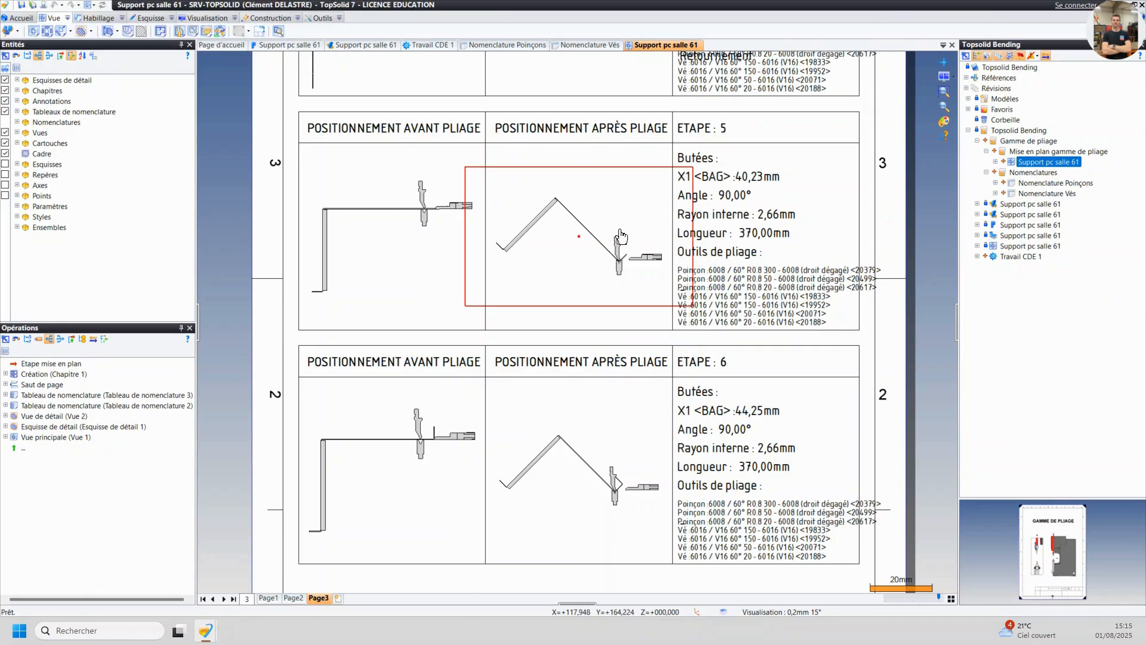
scroll(621, 191, "up", 5)
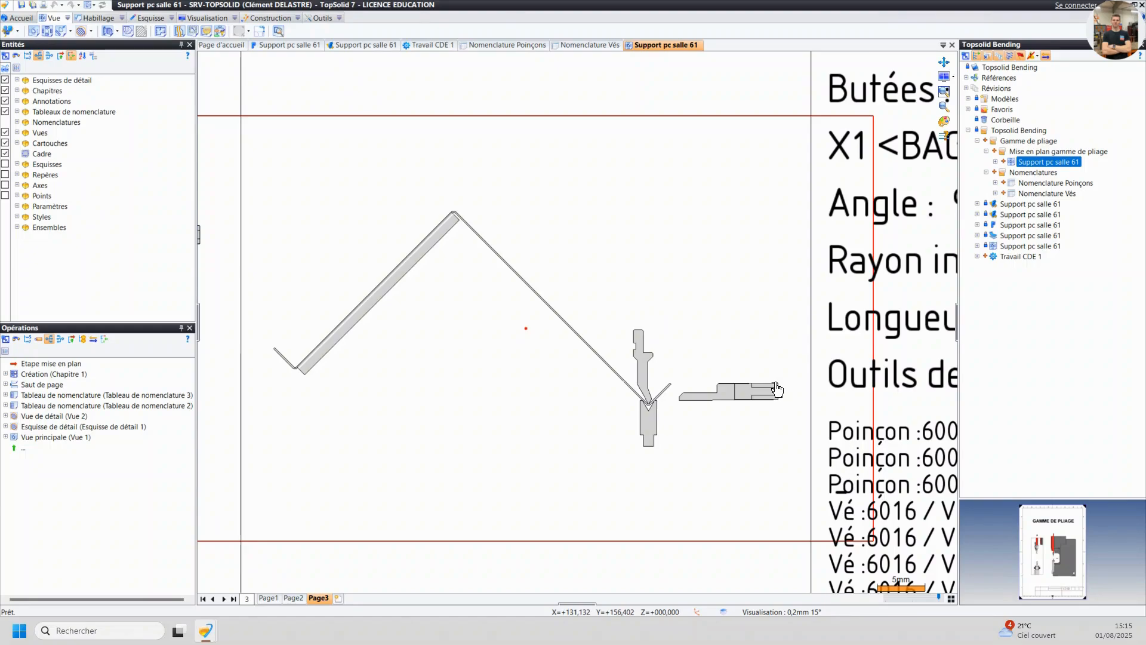
scroll(669, 385, "down", 5)
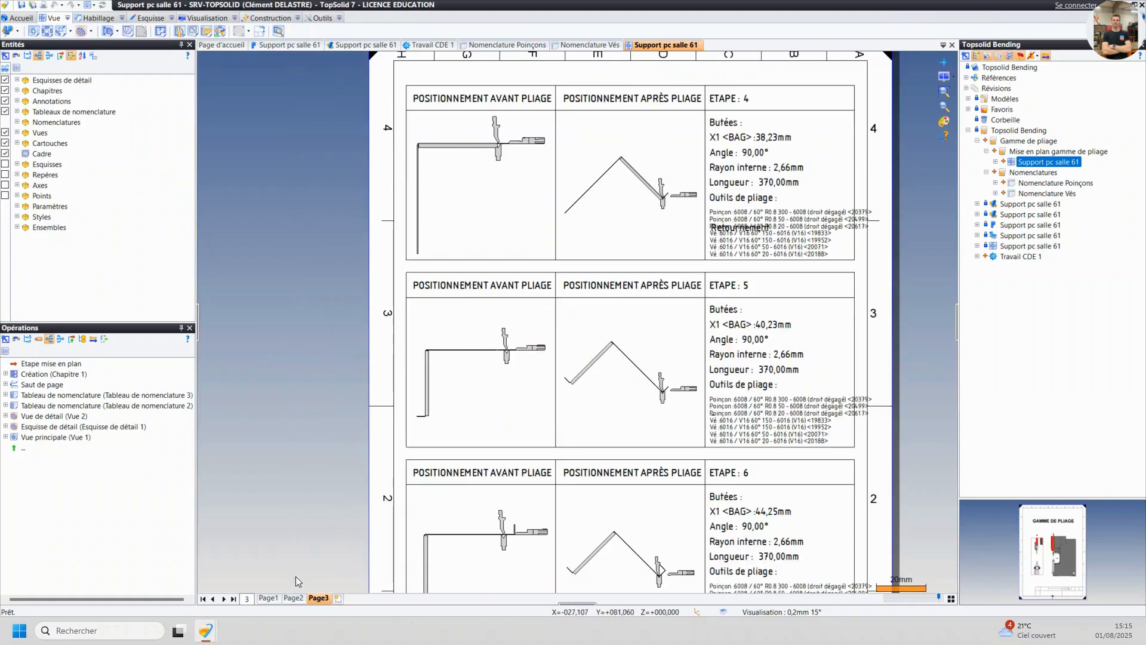
left_click(268, 597)
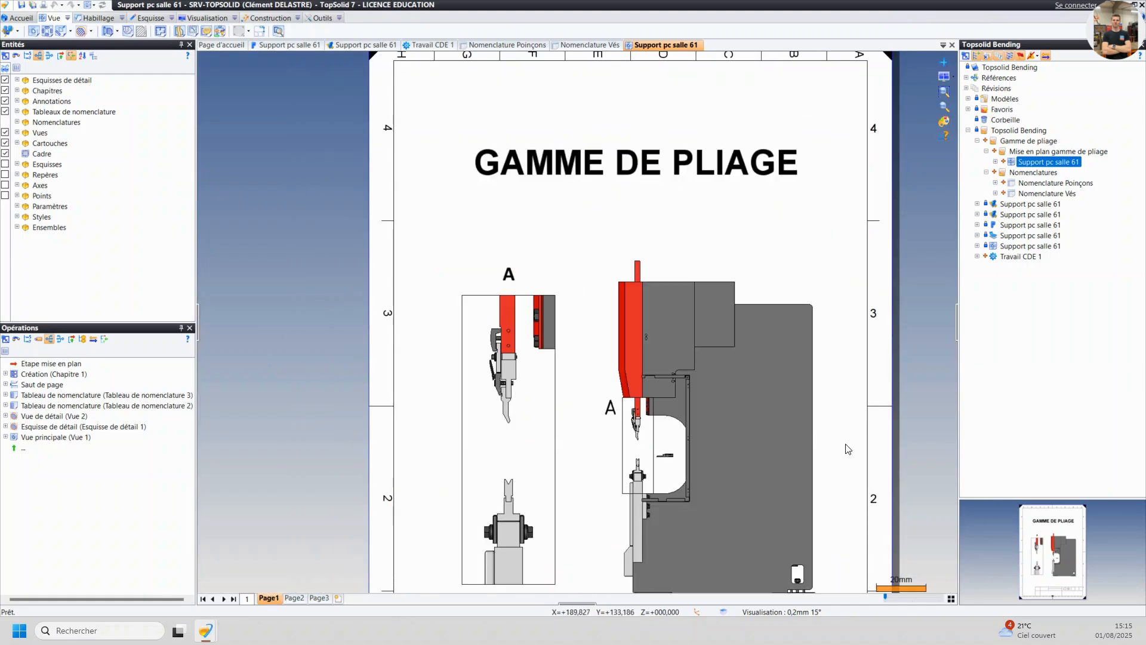
middle_click_drag(848, 449, 814, 186)
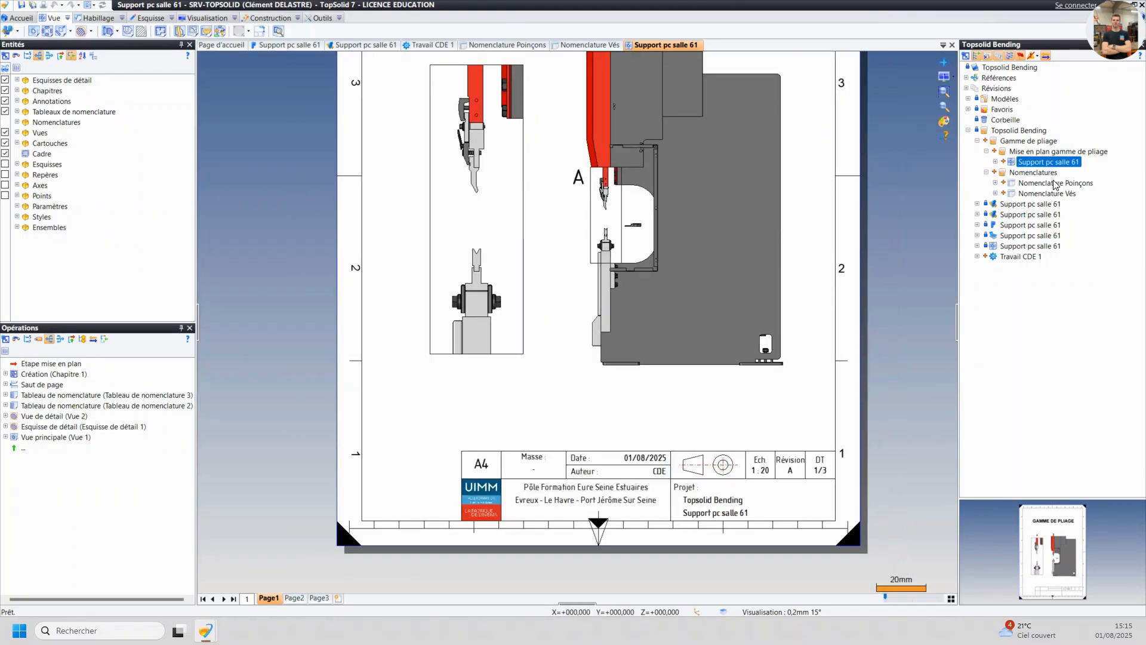
- Include the Amada HFE 100-3 line with its punches in Nomenclature Poinçons, and return to the bending drawing
left_click(505, 44)
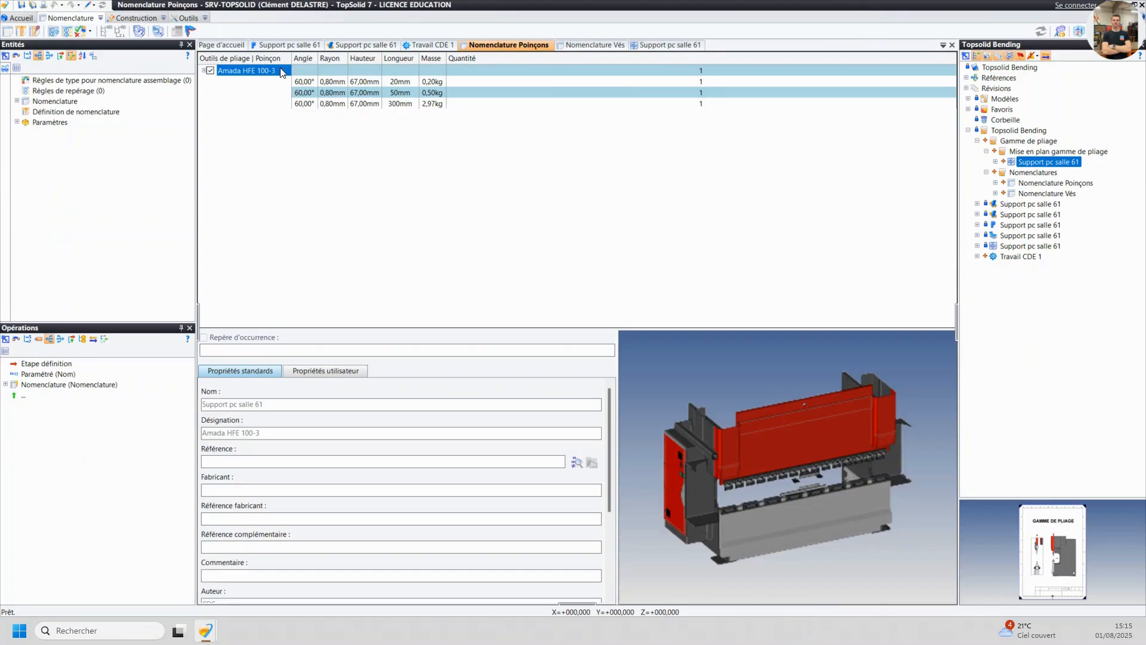
left_click(210, 71)
left_click(594, 45)
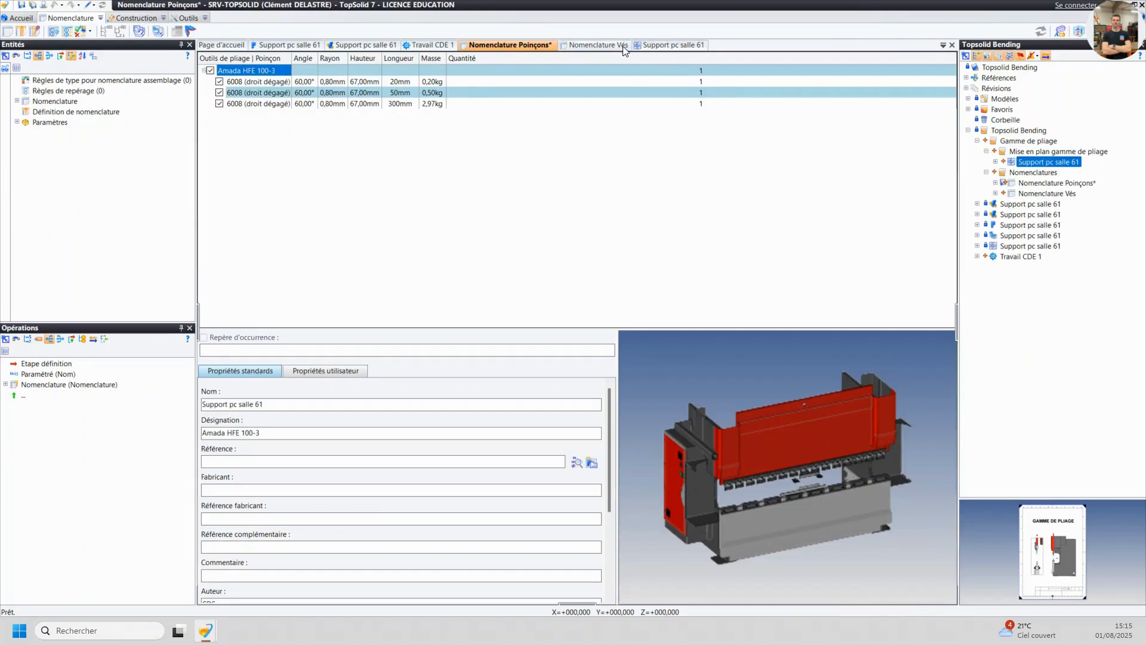
left_click(654, 45)
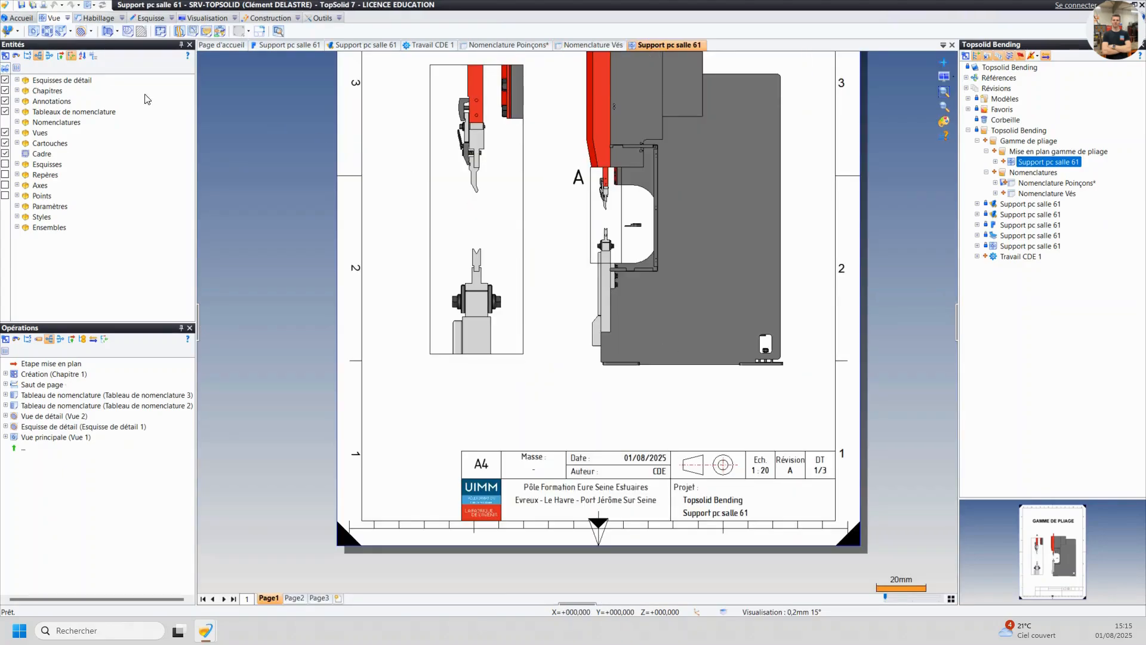
- Link the drawing's Nomenclature 2 to the Nomenclature Poinçons document to fill the punch table above the title block
left_click(17, 123)
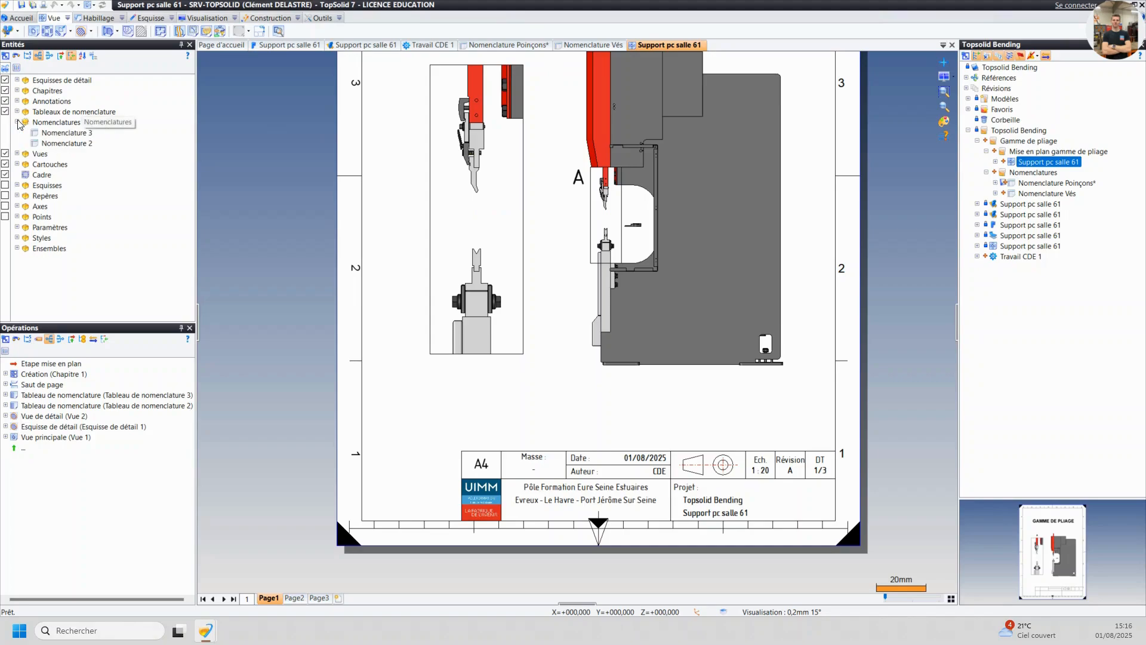
left_click(68, 134)
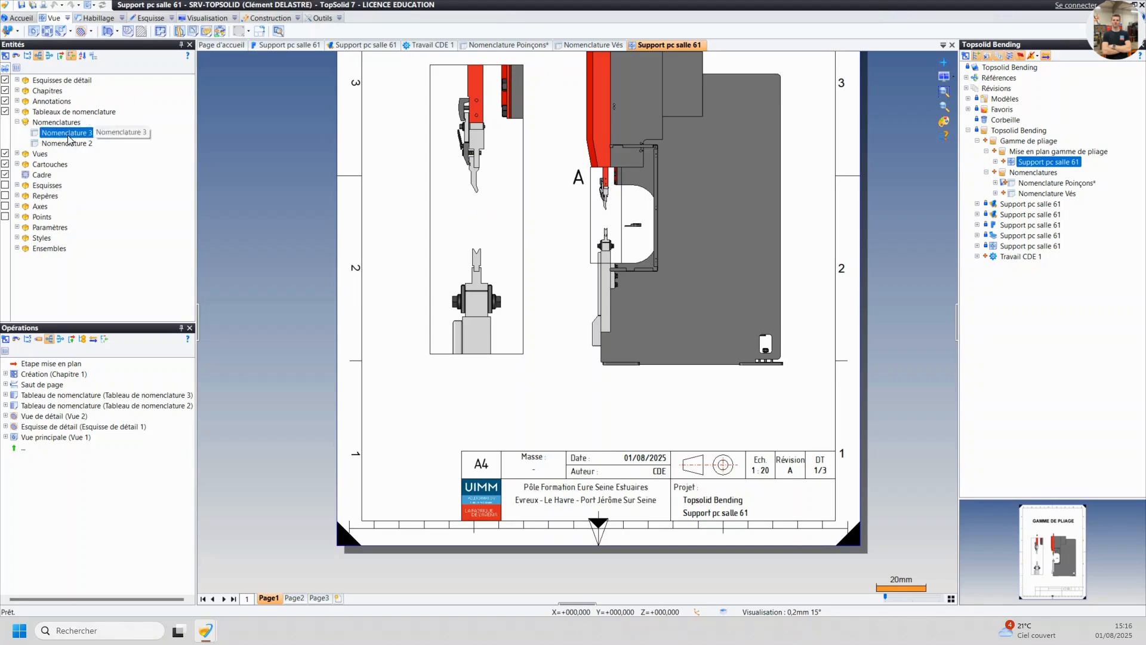
right_click(69, 144)
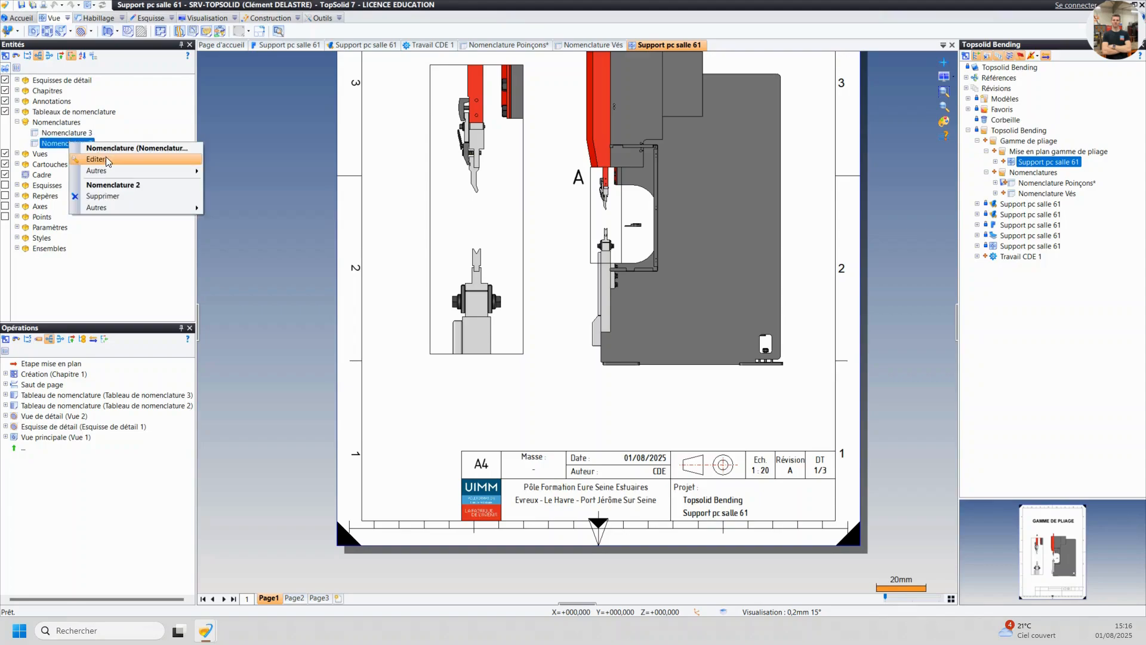
left_click(106, 159)
left_click(276, 100)
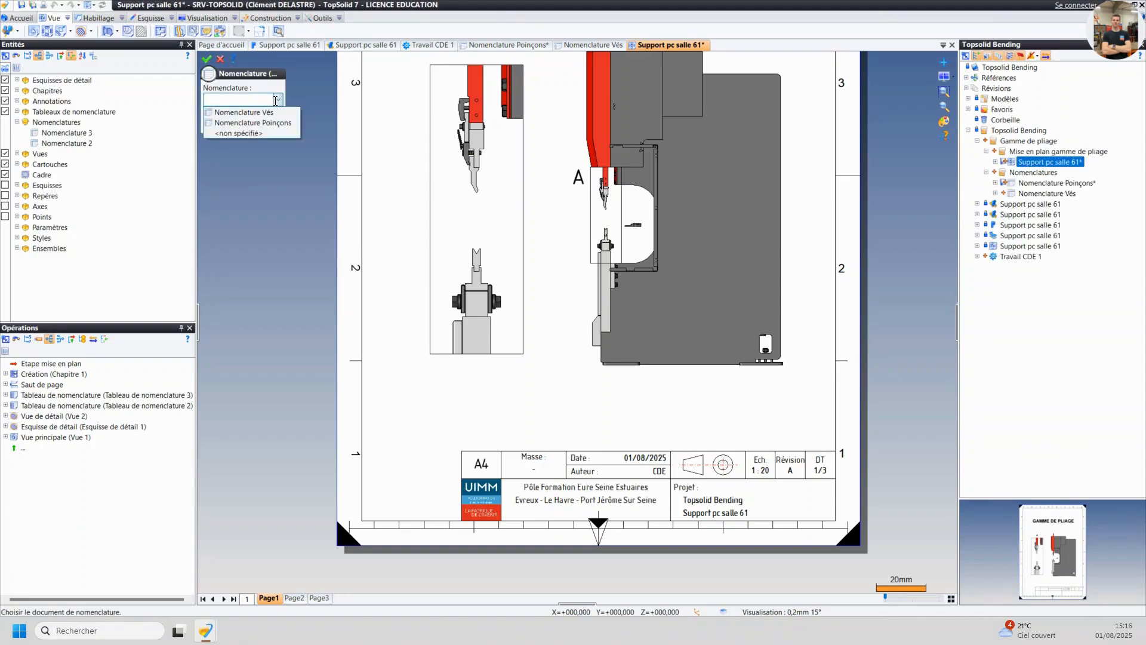
left_click(273, 121)
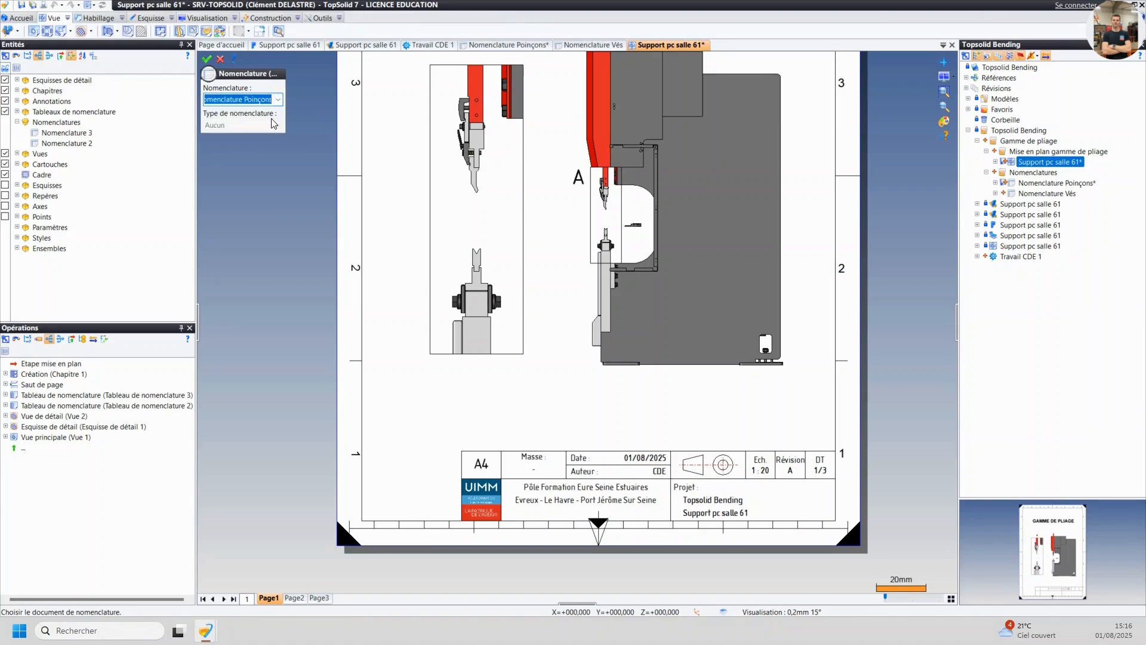
left_click(206, 59)
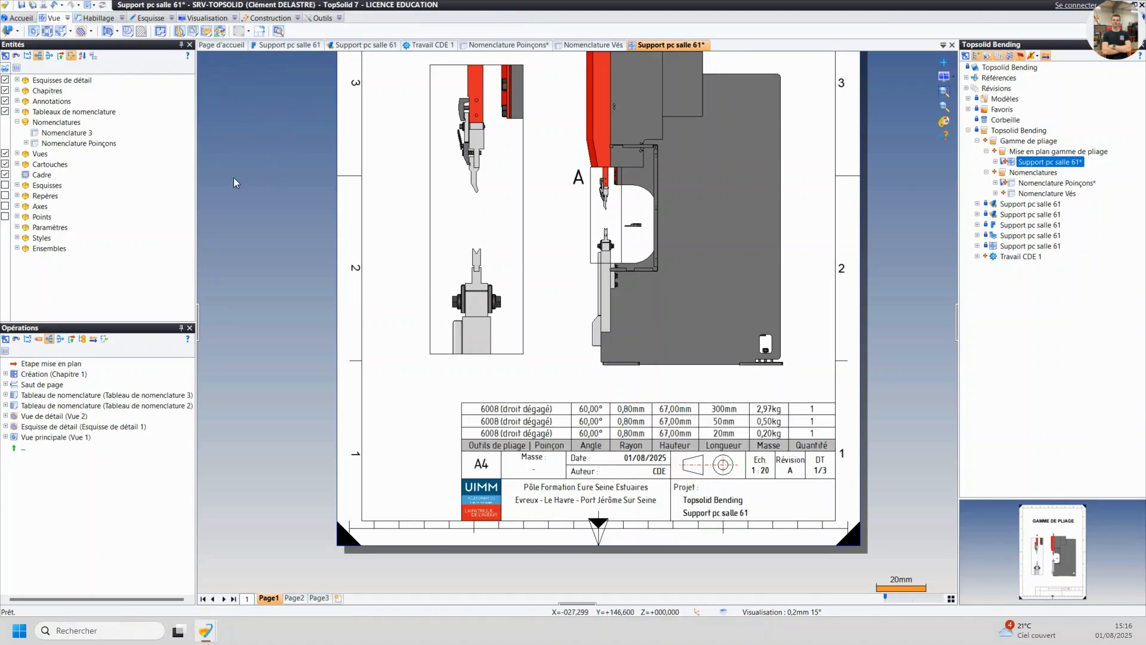
- Link the drawing's Nomenclature 3 to the Nomenclature Vés document to fill the die table above the punch table
right_click(75, 133)
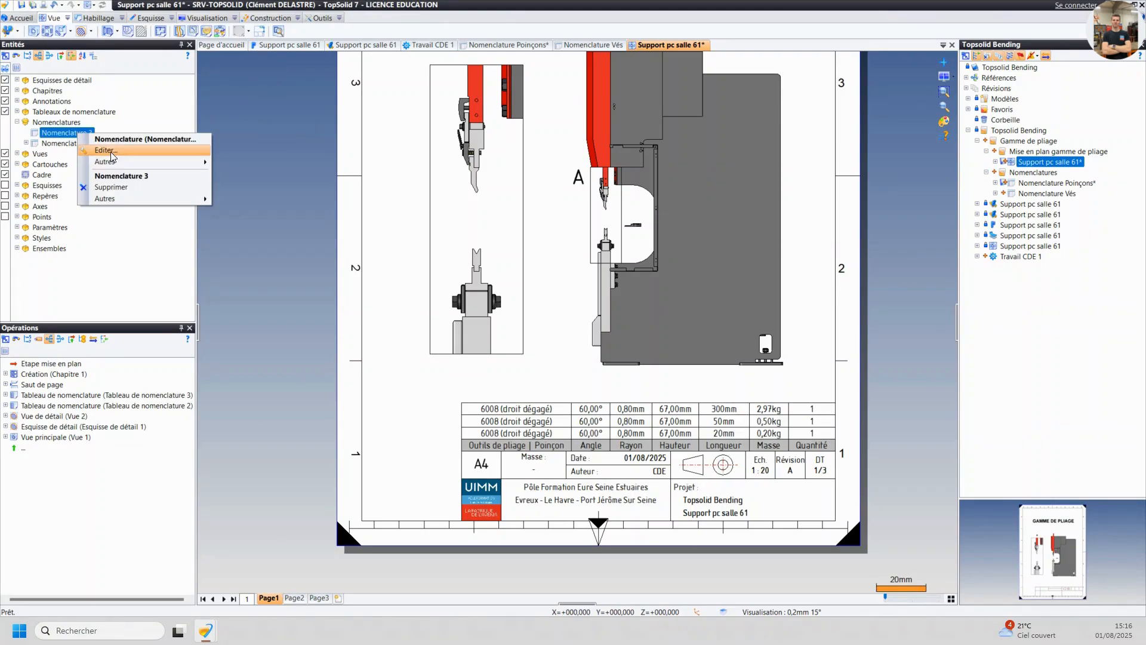
left_click(105, 150)
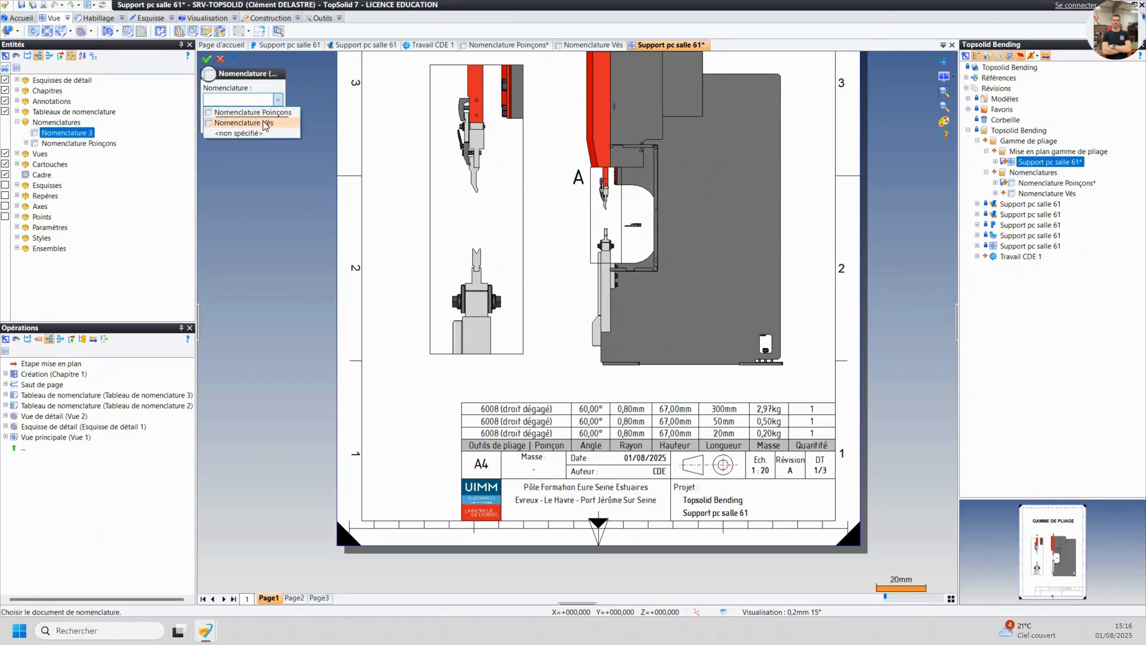
left_click(265, 123)
left_click(207, 58)
scroll(644, 332, "down", 2)
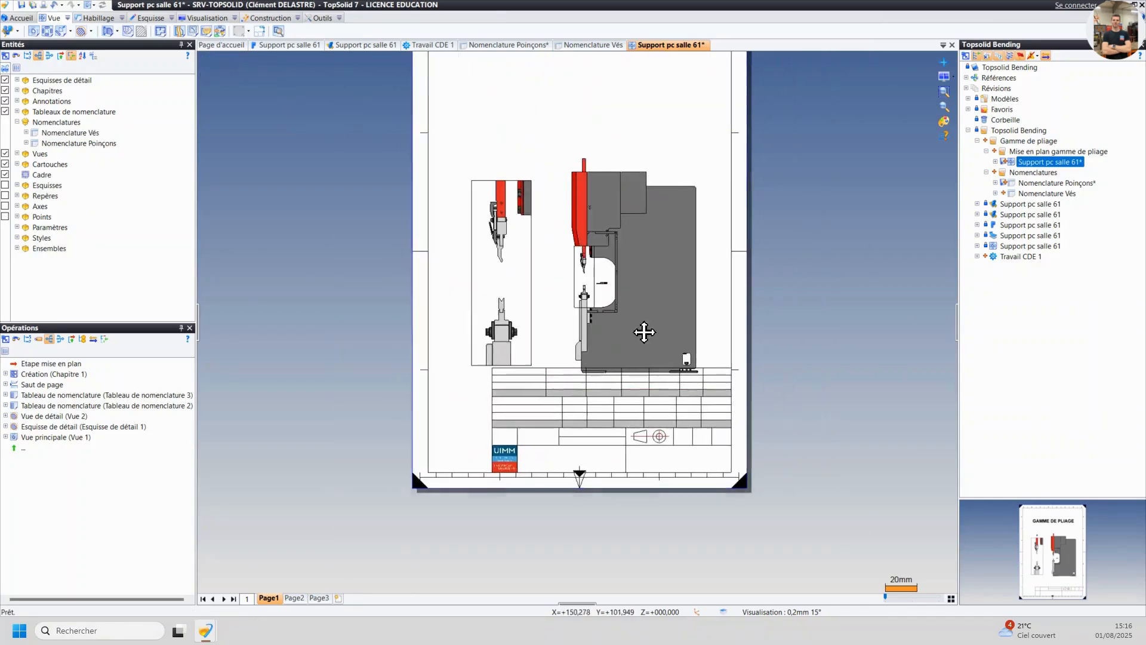
middle_click_drag(644, 333, 575, 358)
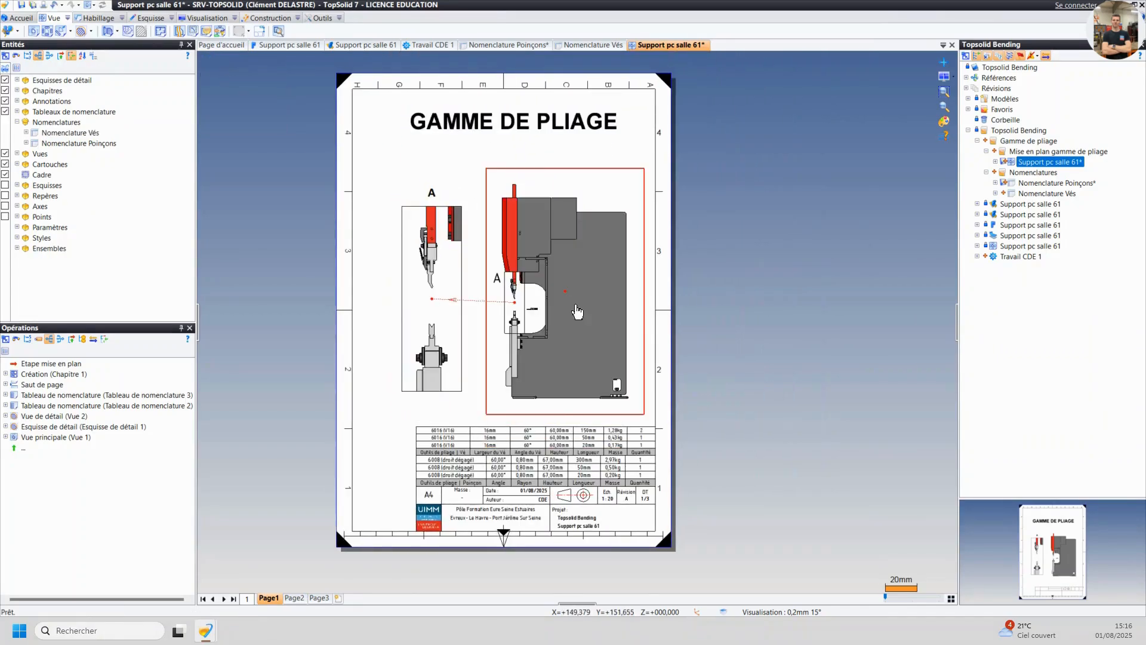
scroll(579, 421, "up", 3)
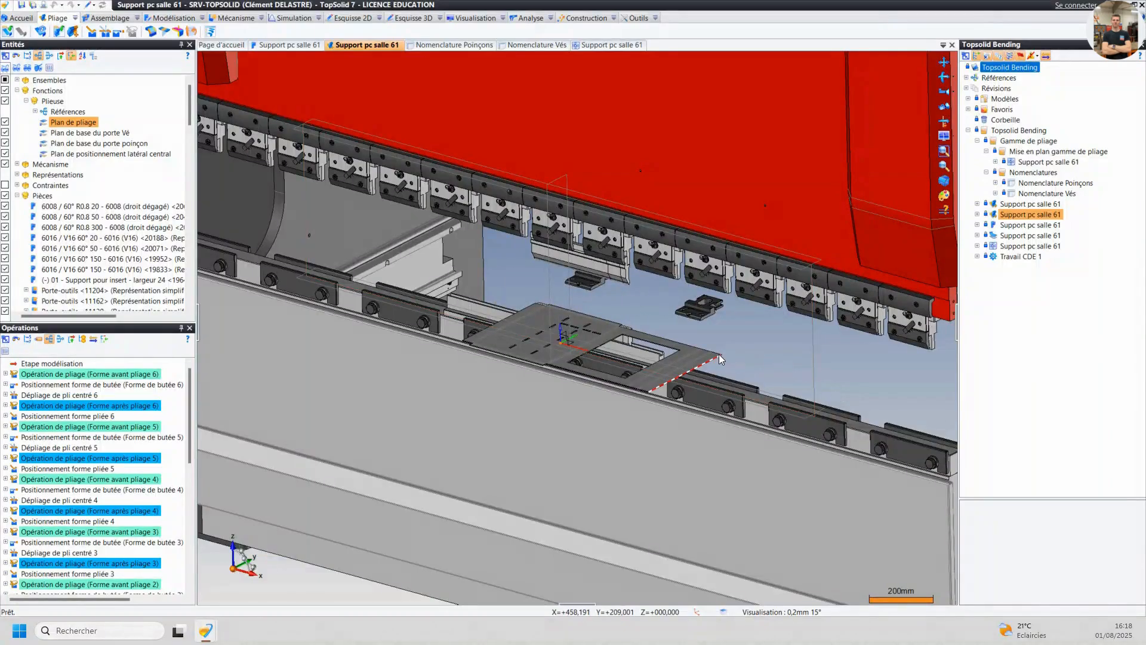
- Open the Support pc salle 61 sheet metal part and set the length of the flange atop its upright frame to 45 mm
left_click(719, 353)
scroll(618, 267, "up", 3)
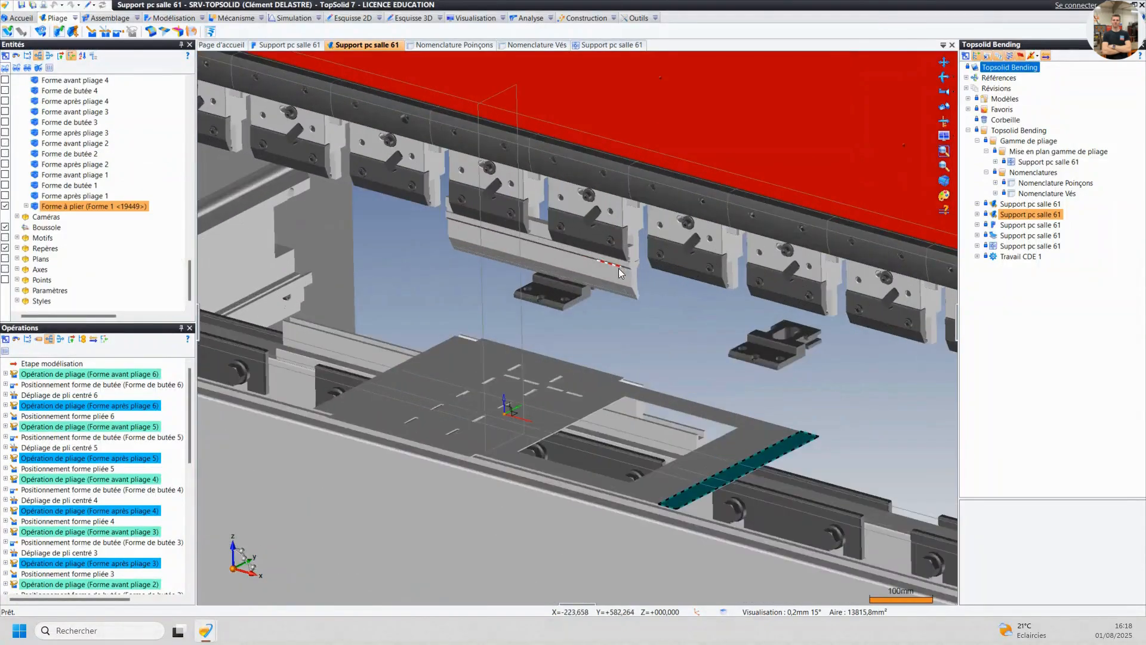
scroll(639, 271, "up", 3)
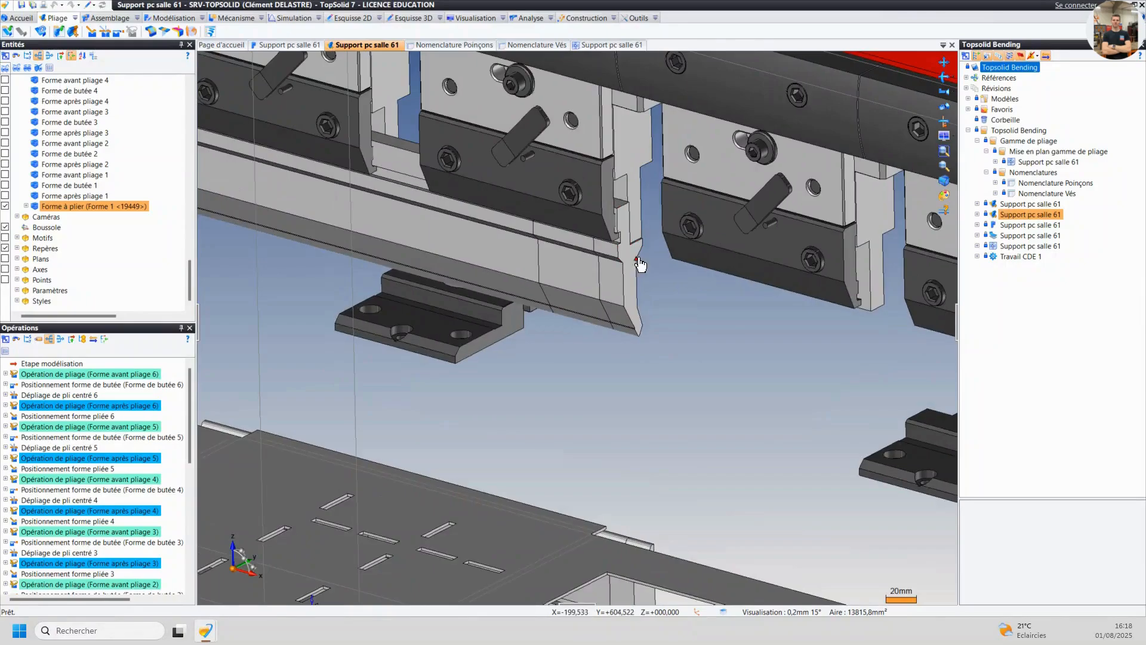
scroll(641, 338, "down", 3)
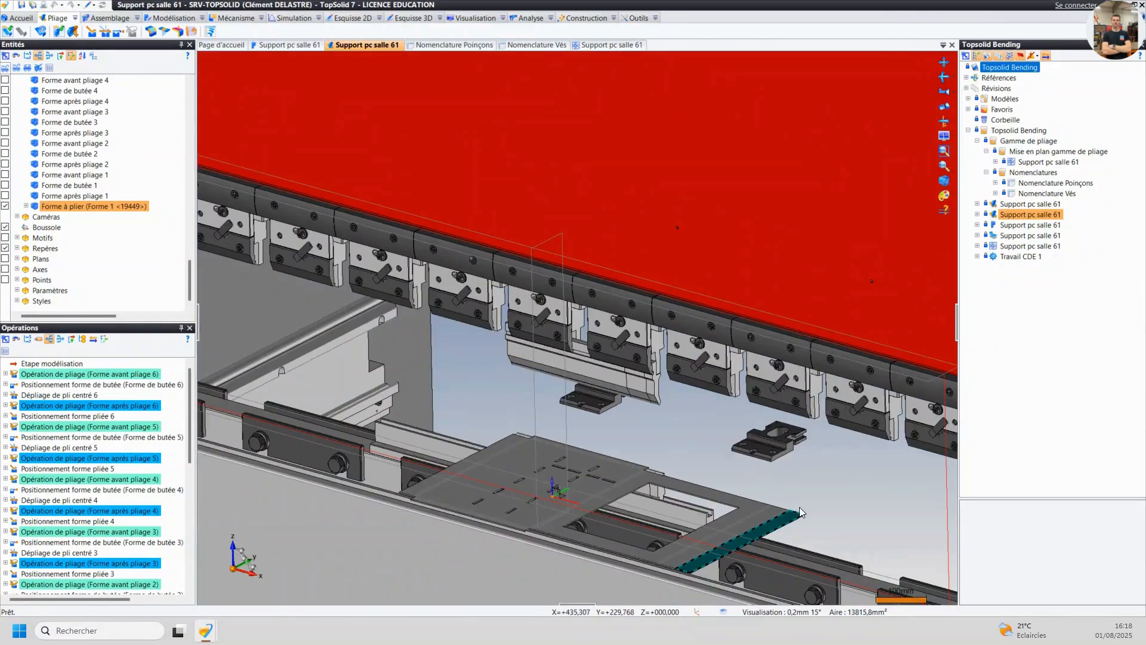
left_click(298, 44)
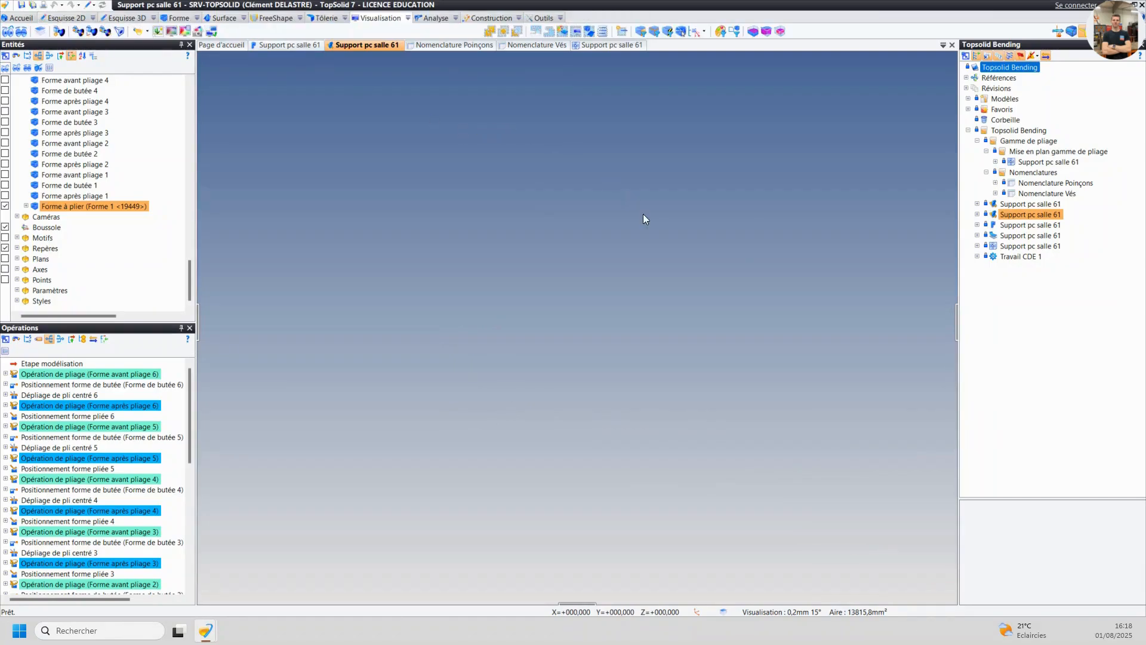
double_click(746, 188)
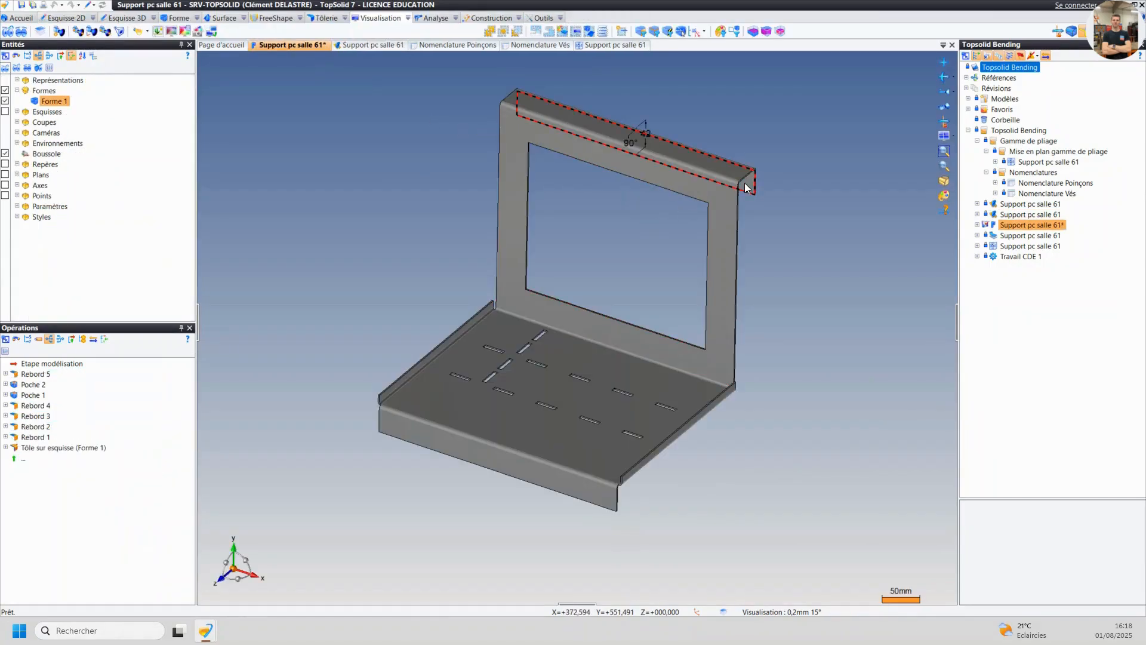
left_click(646, 132)
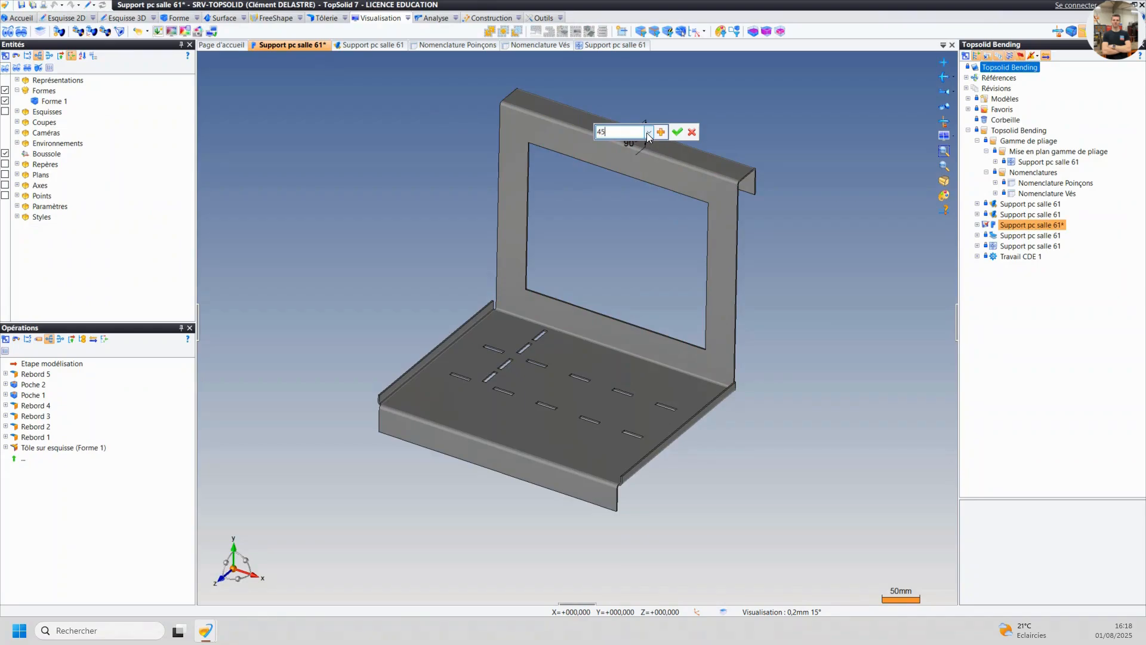
type("45")
key("Return")
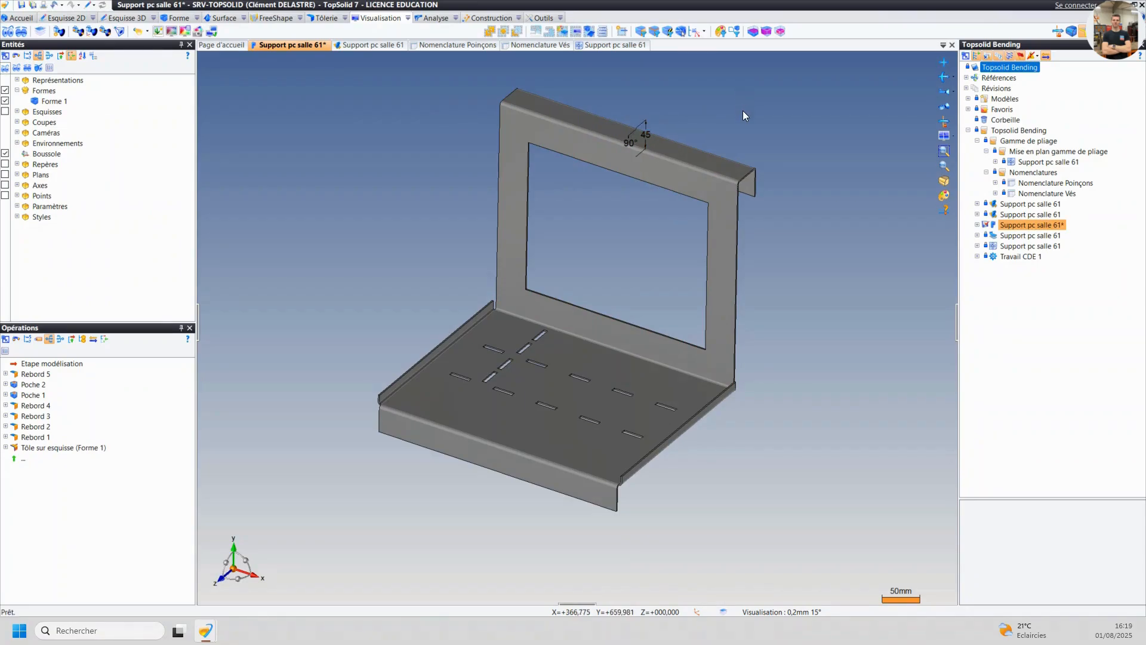
- Return to the bending simulation to update it with the modified part and locate the failed operation
left_click(374, 46)
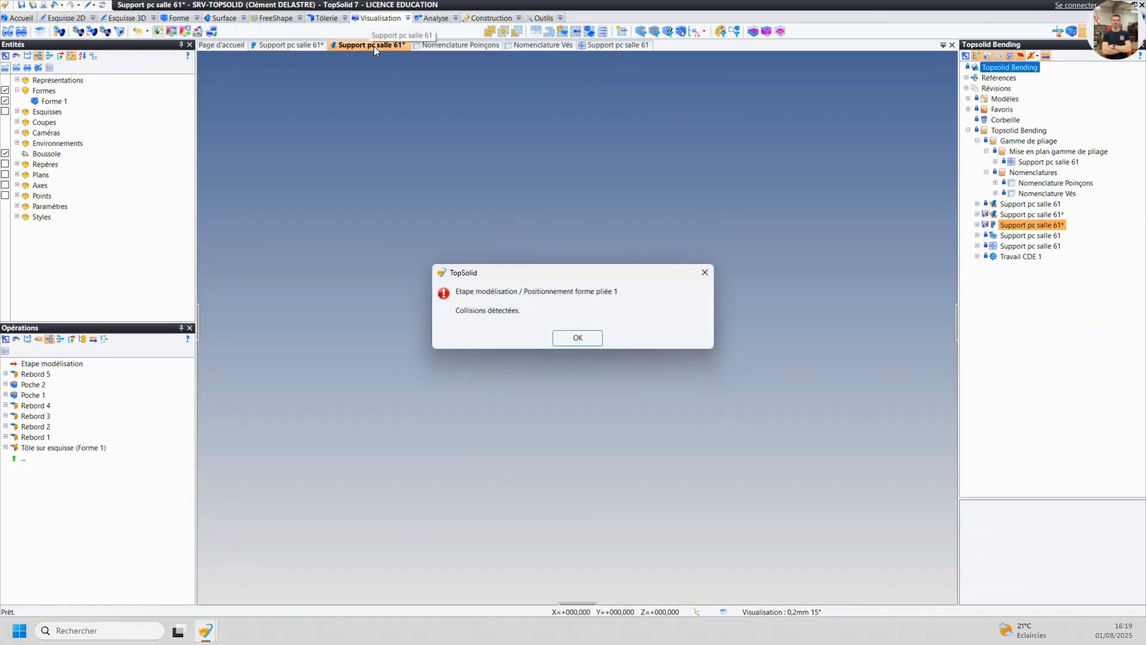
left_click(579, 342)
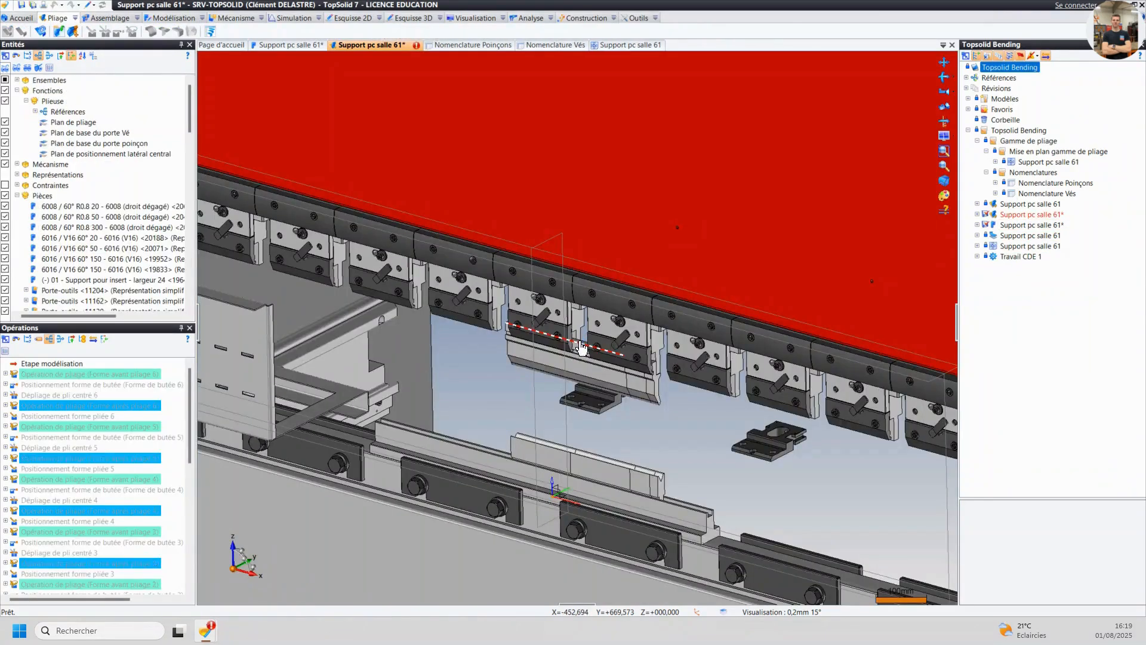
scroll(410, 377, "down", 5)
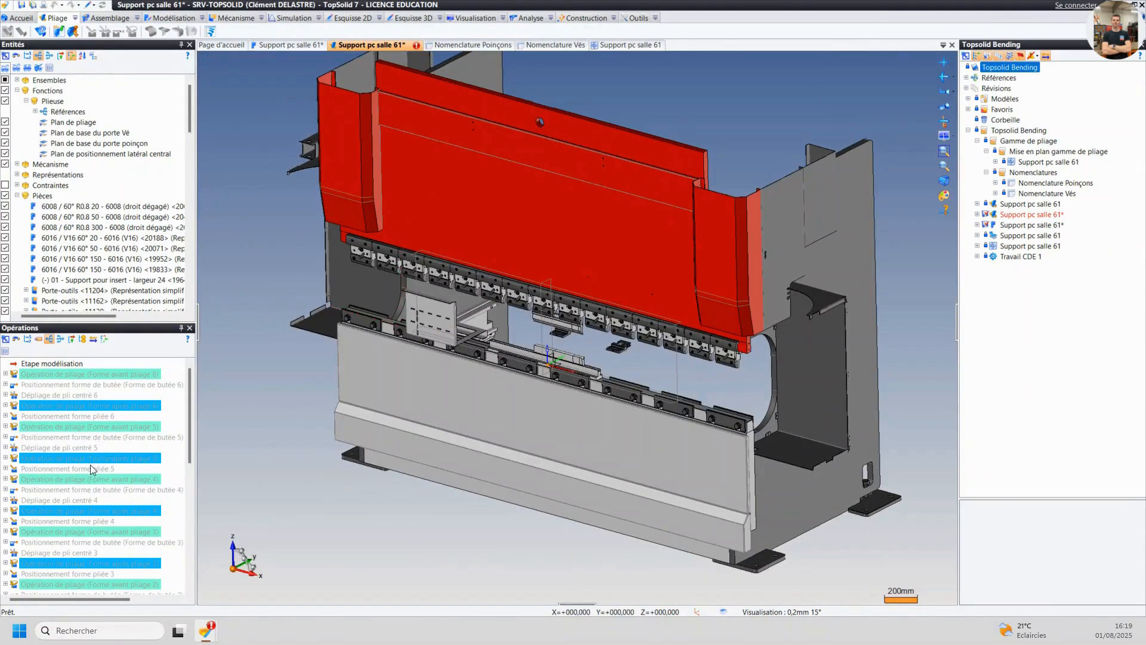
scroll(92, 471, "down", 4)
scroll(93, 472, "down", 1)
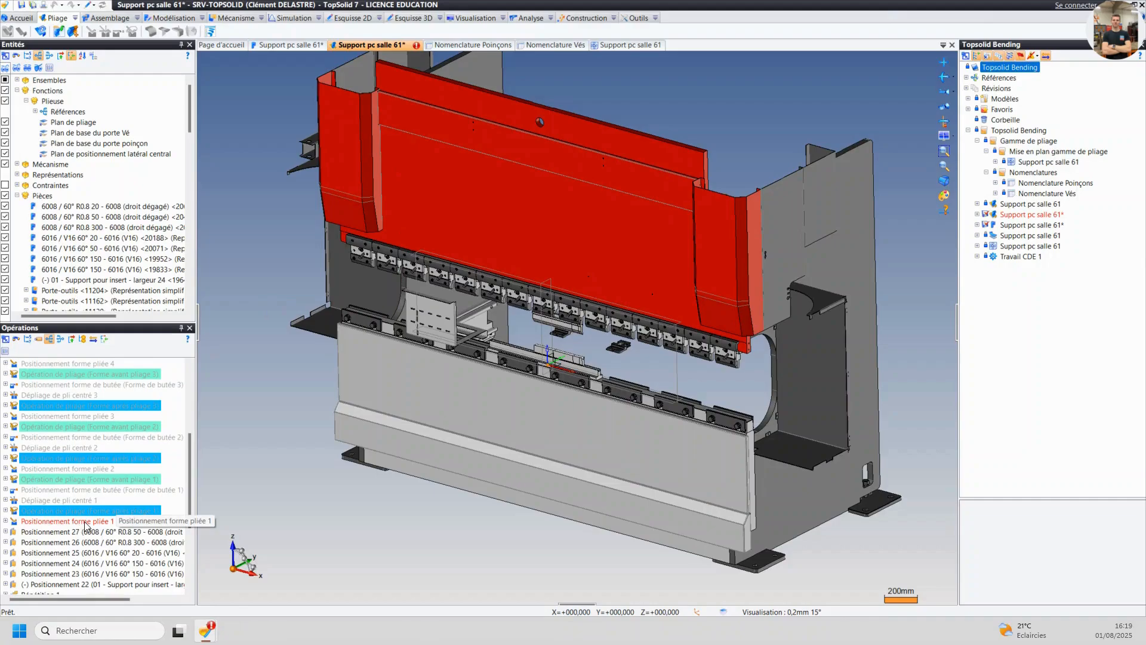
- Examine the collision between the folded part and the punches in Positionnement forme pliée 1, leaving its settings unchanged
left_click(416, 46)
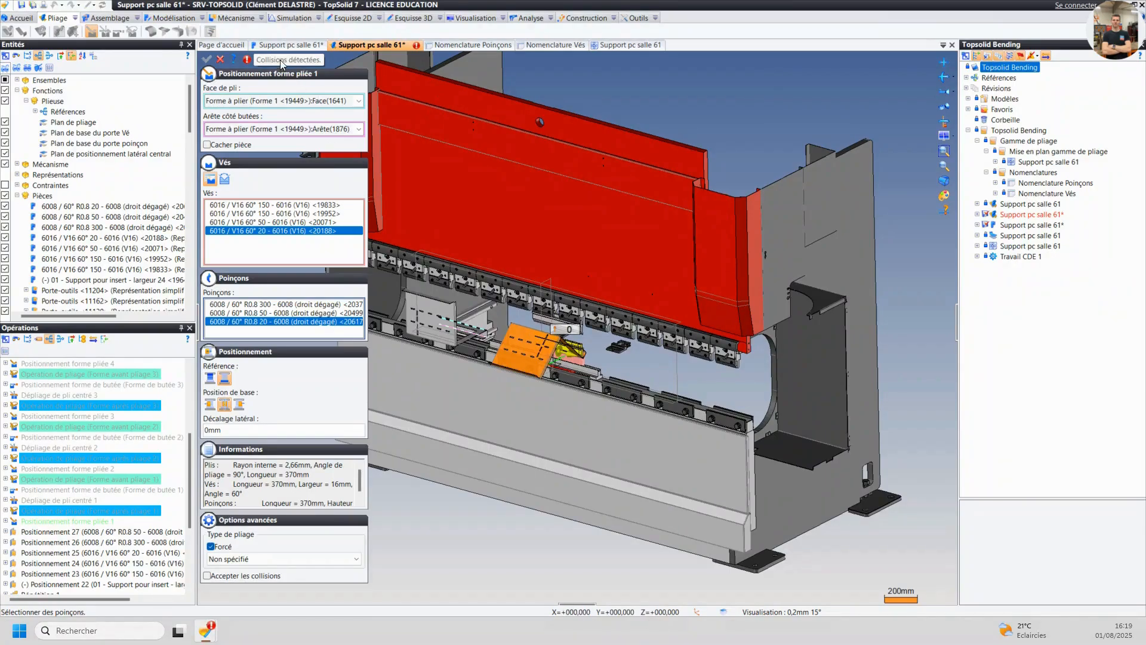
scroll(560, 367, "up", 10)
middle_click_drag(657, 293, 725, 304)
middle_click_drag(787, 376, 554, 316)
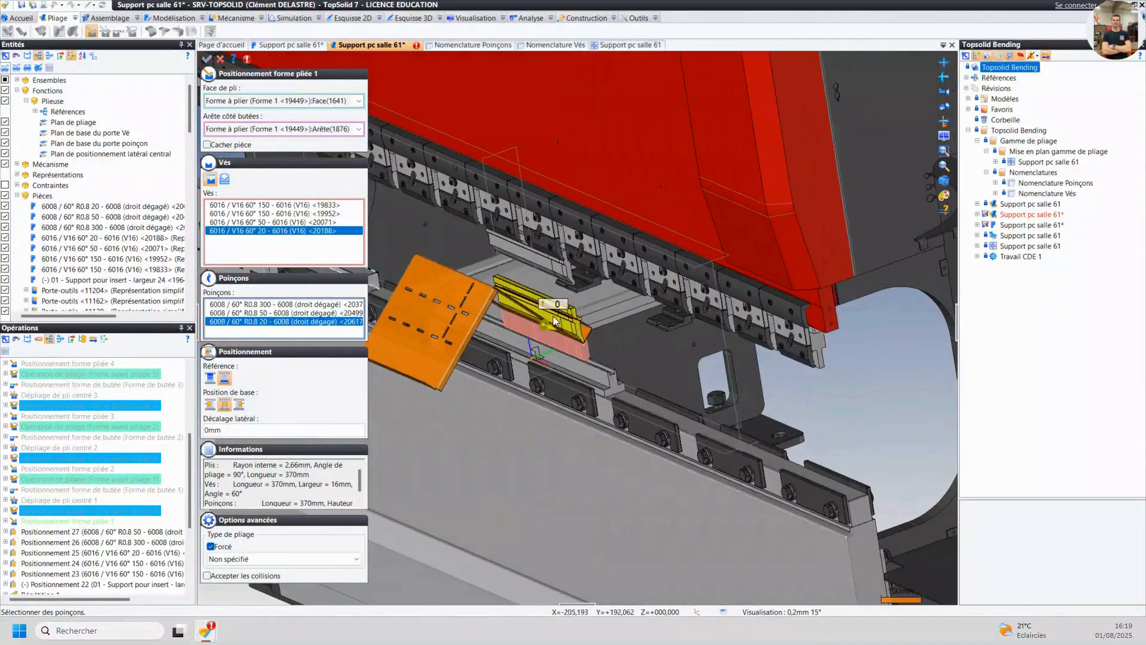
left_click(219, 59)
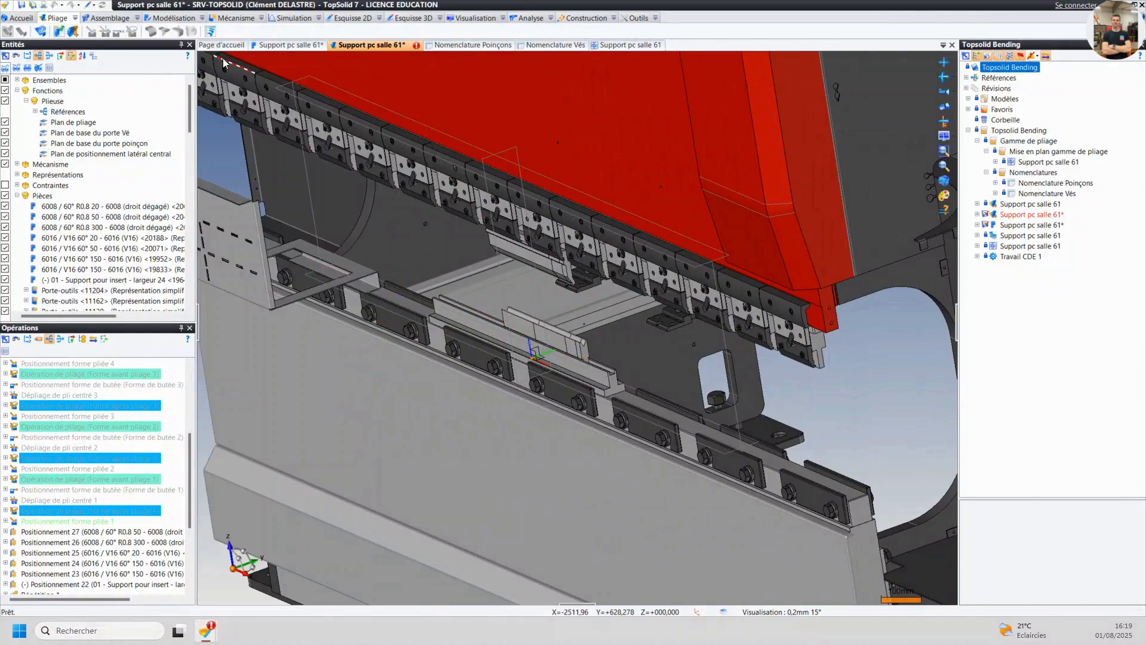
right_click(511, 254)
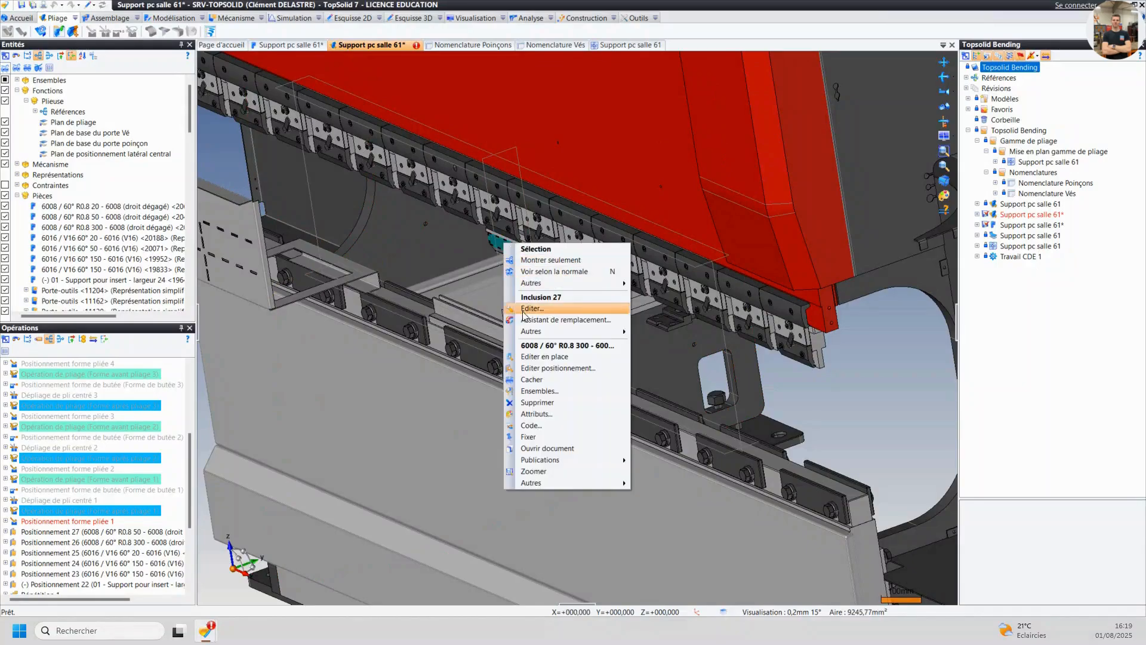
left_click(536, 426)
left_click(276, 137)
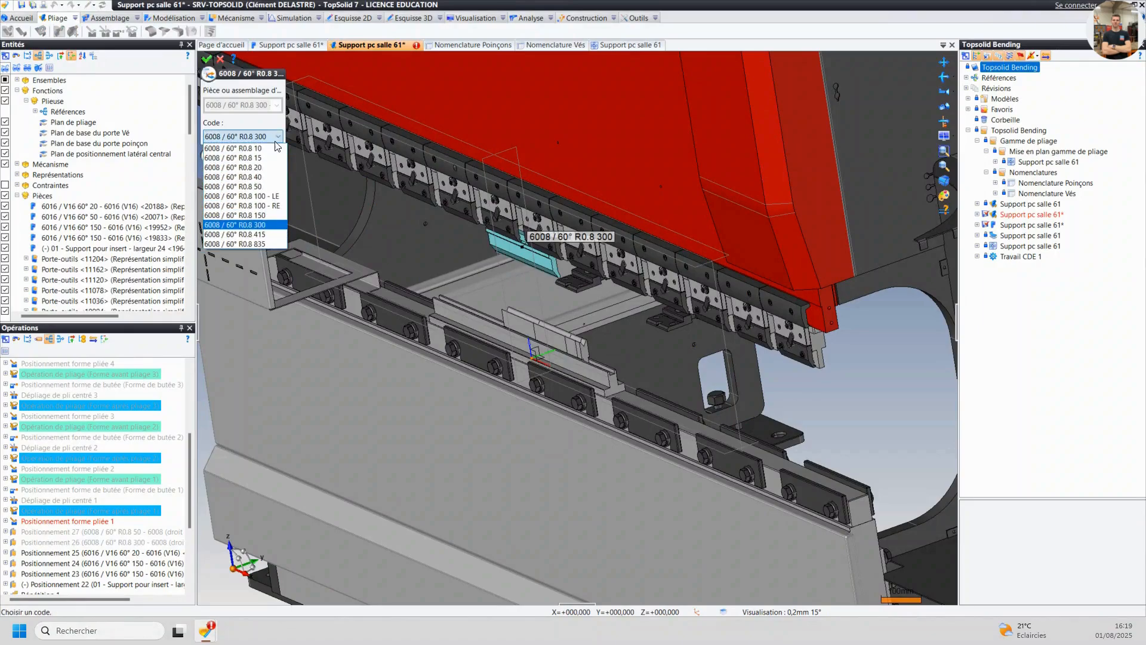
left_click(270, 244)
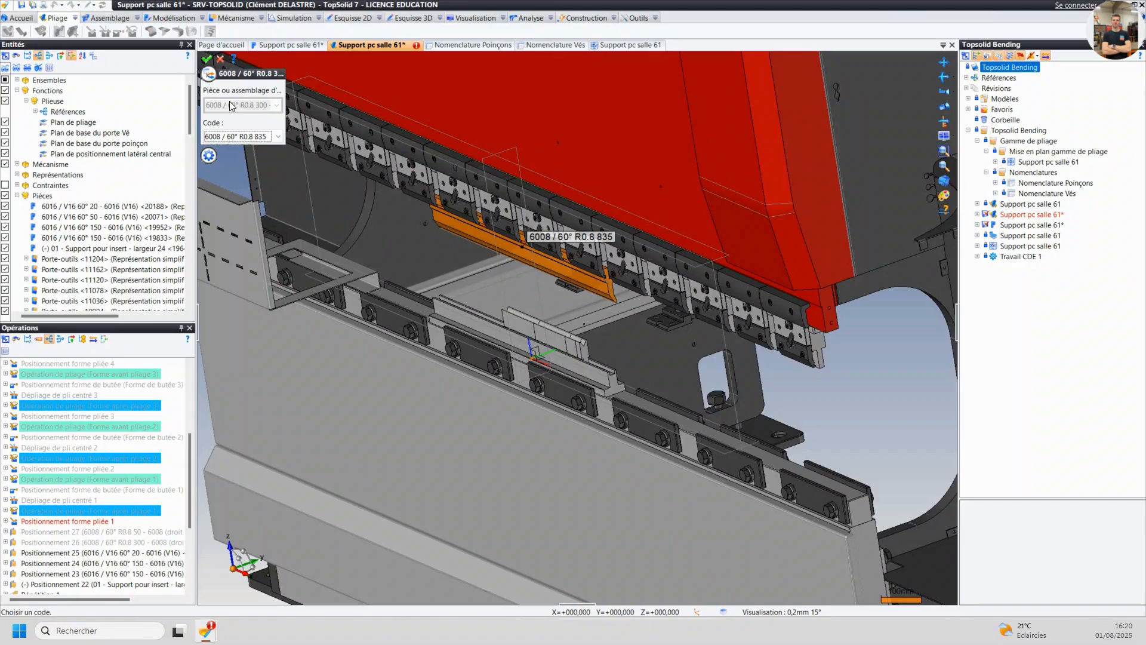
left_click(221, 60)
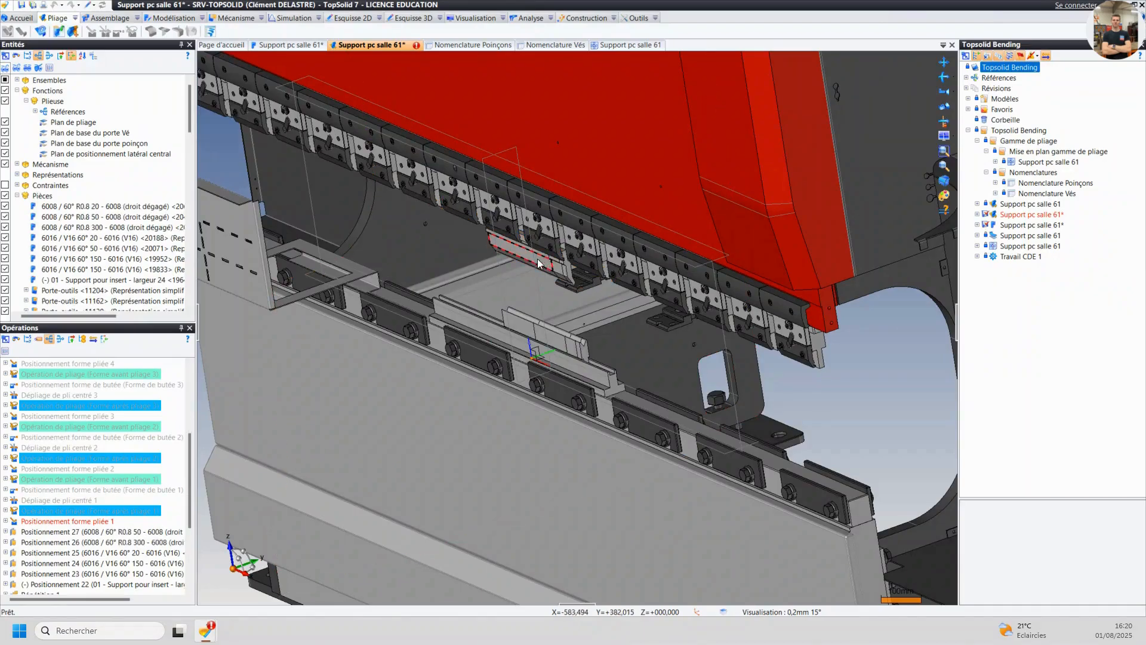
- Replace the 6008 / 60° R0.8 300 punch with the 6006 (col de cygne) punch, code 6006 / 60° R0.6 300
right_click(523, 254)
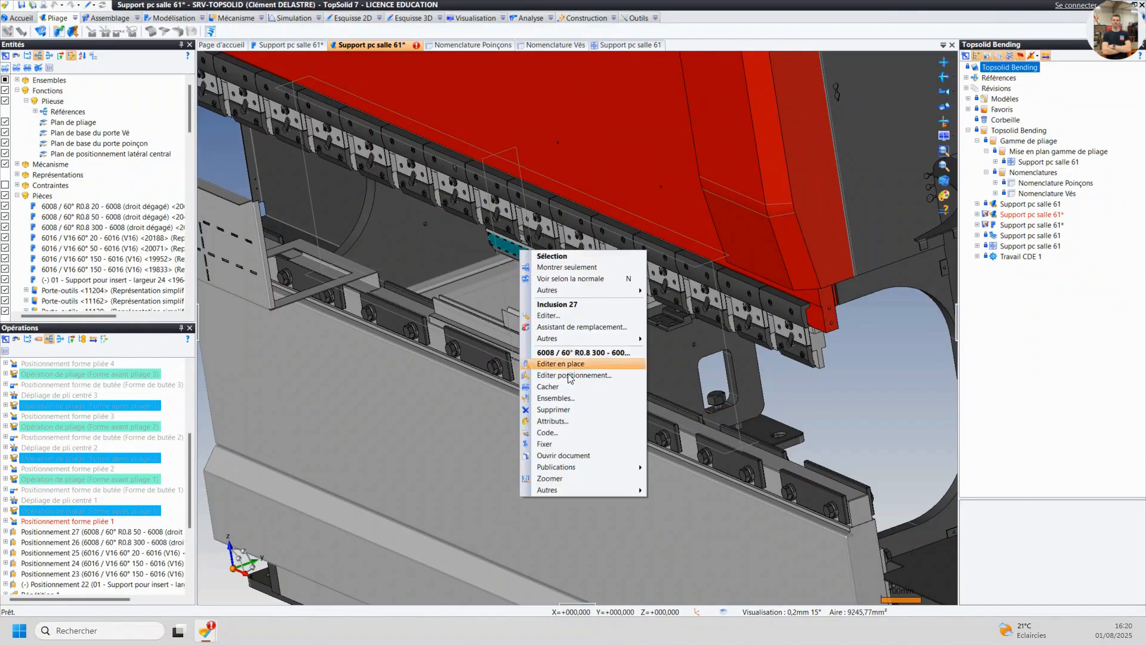
mouse_move(563, 489)
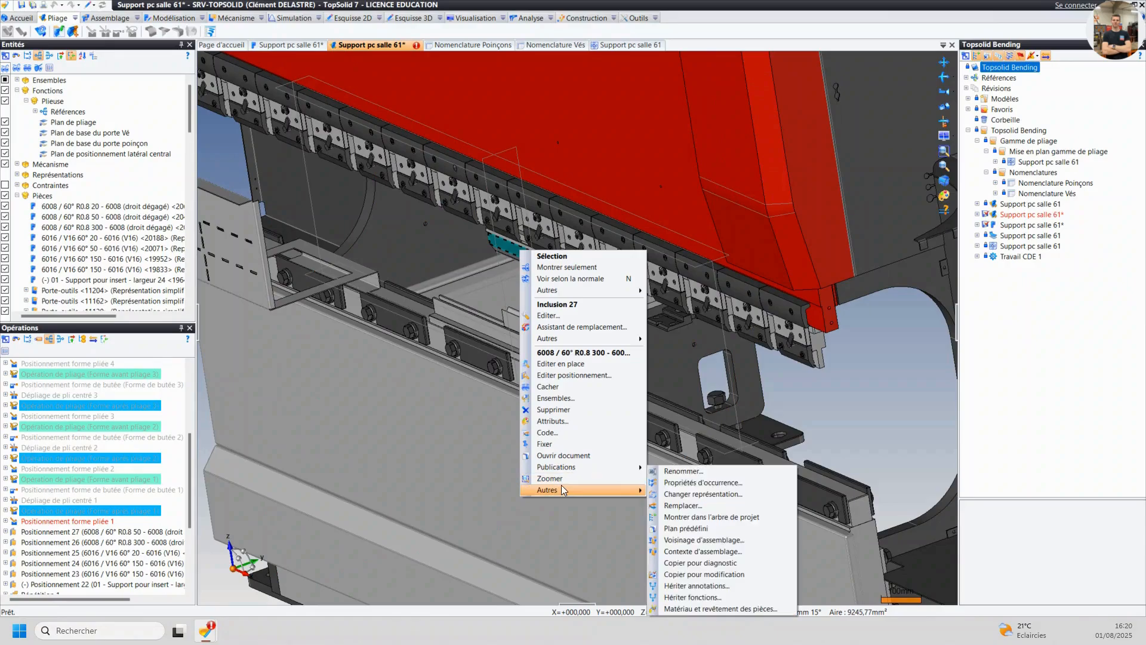
left_click(694, 507)
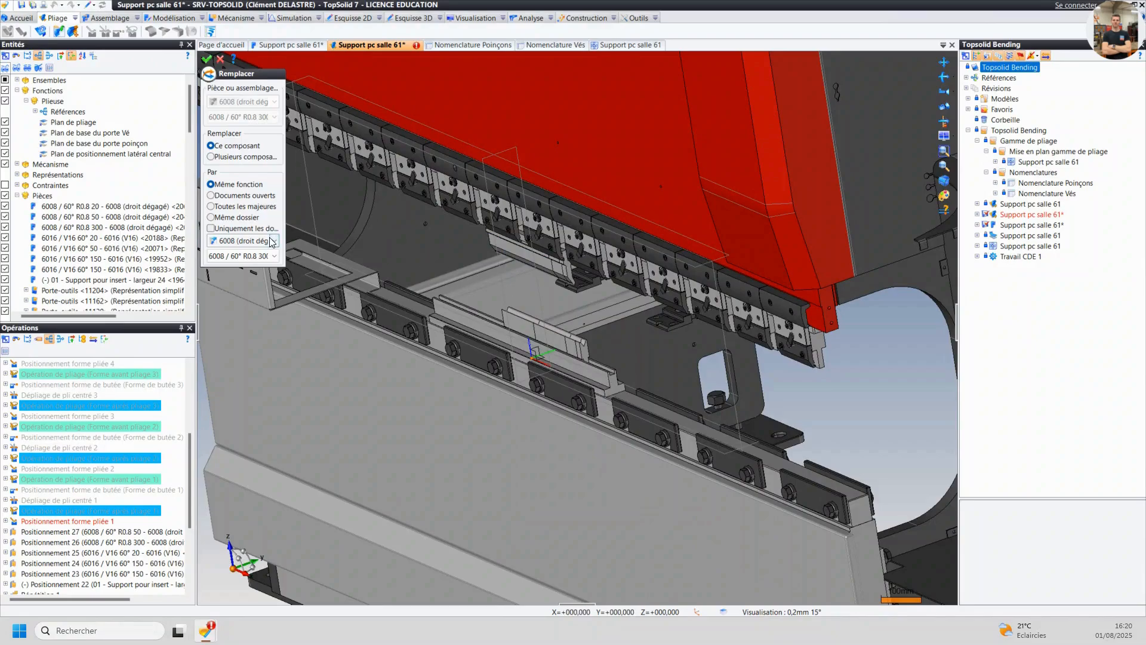
left_click(272, 241)
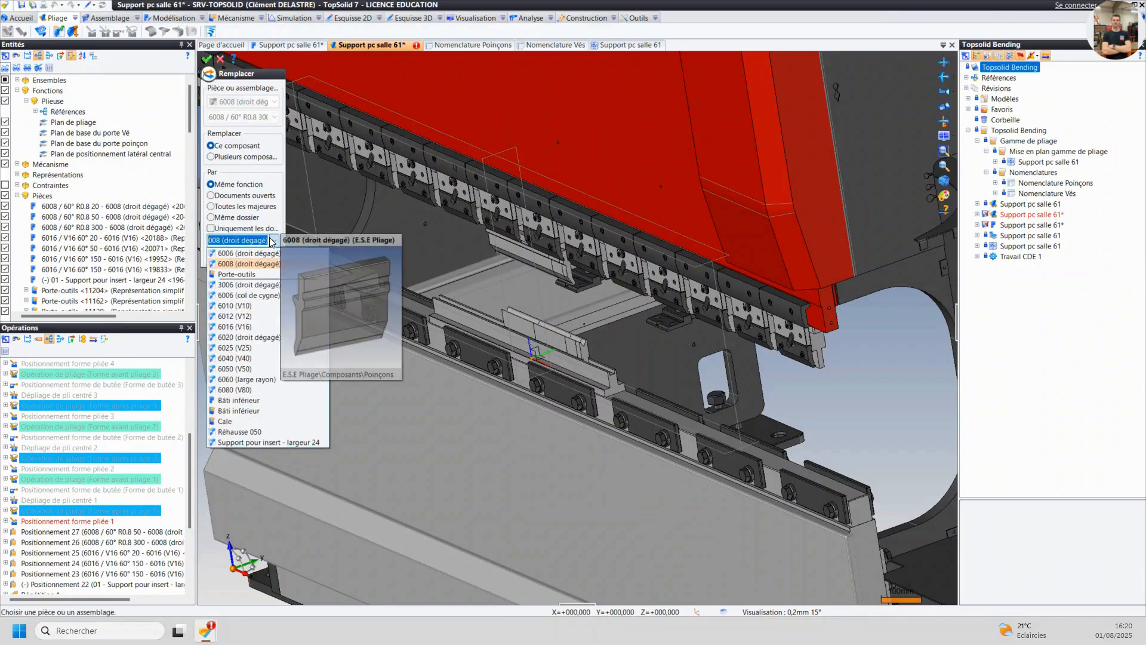
left_click(270, 296)
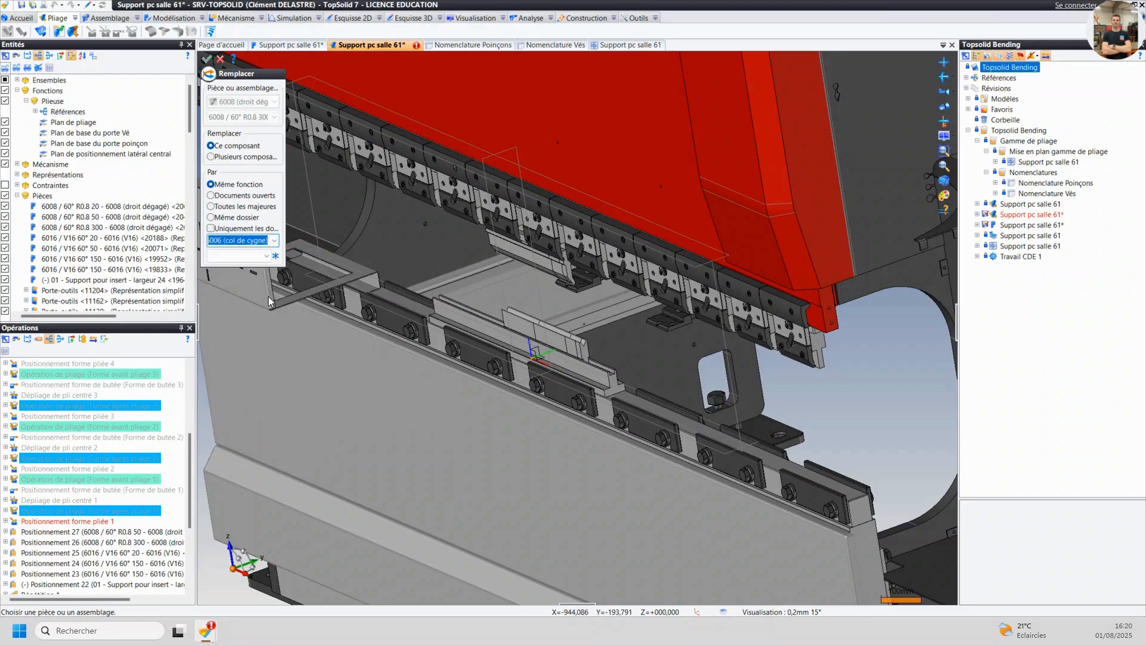
left_click(265, 257)
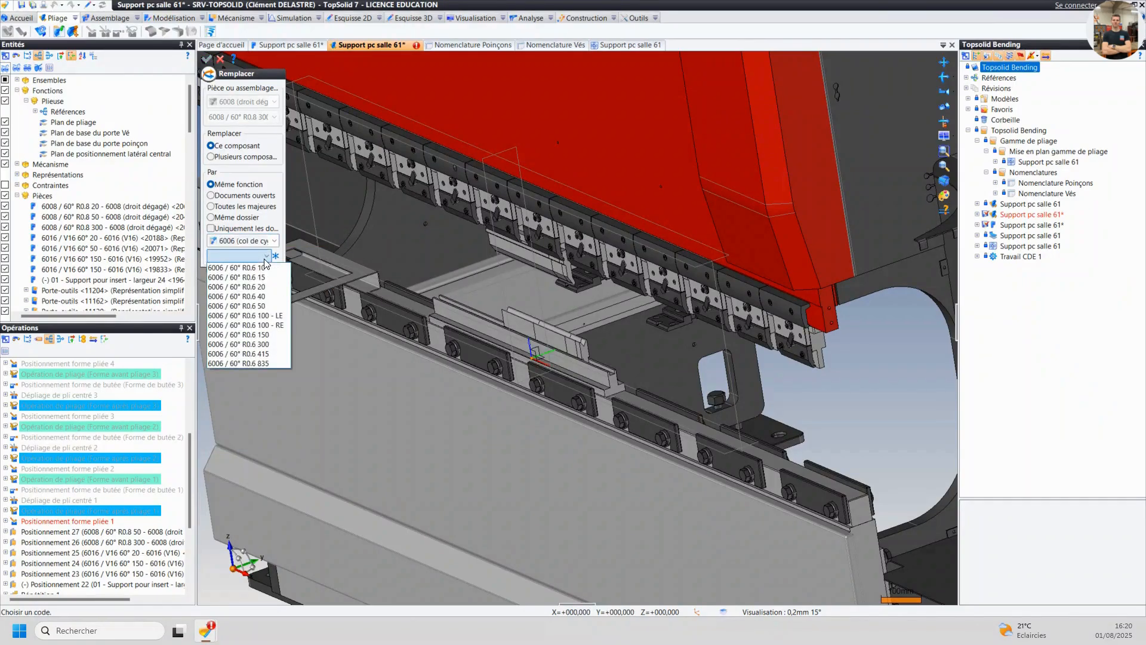
left_click(265, 344)
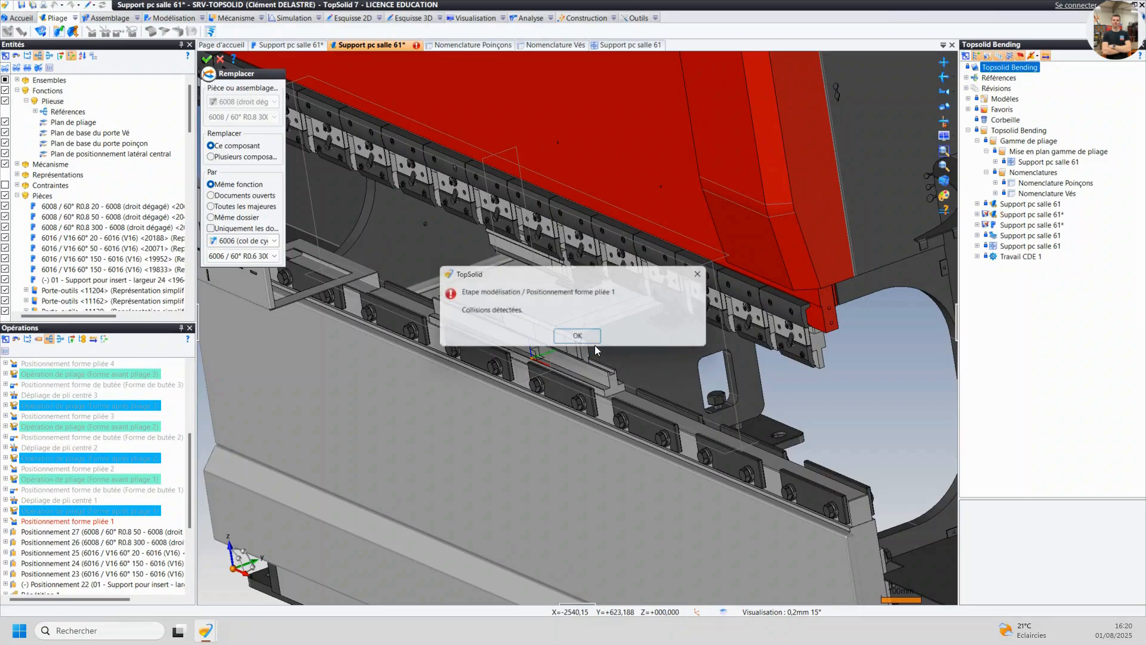
left_click(578, 338)
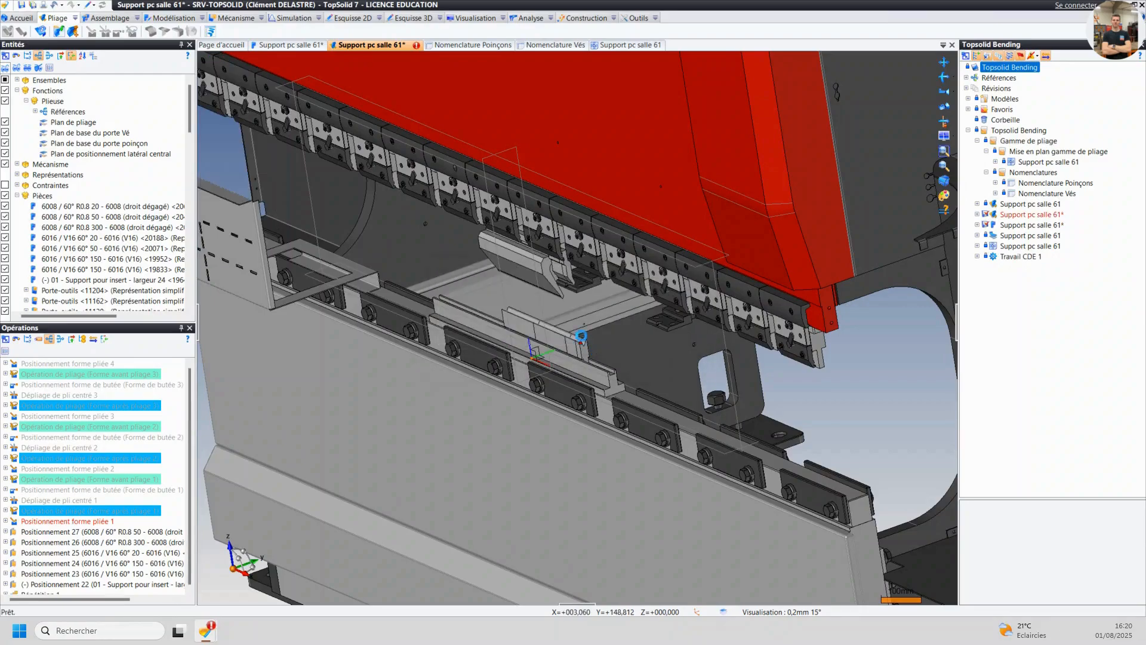
- Replace the 6008 / 60° R0.8 50 punch with the 6006 (col de cygne) punch, code 6006 / 60° R0.6 50
scroll(556, 267, "up", 5)
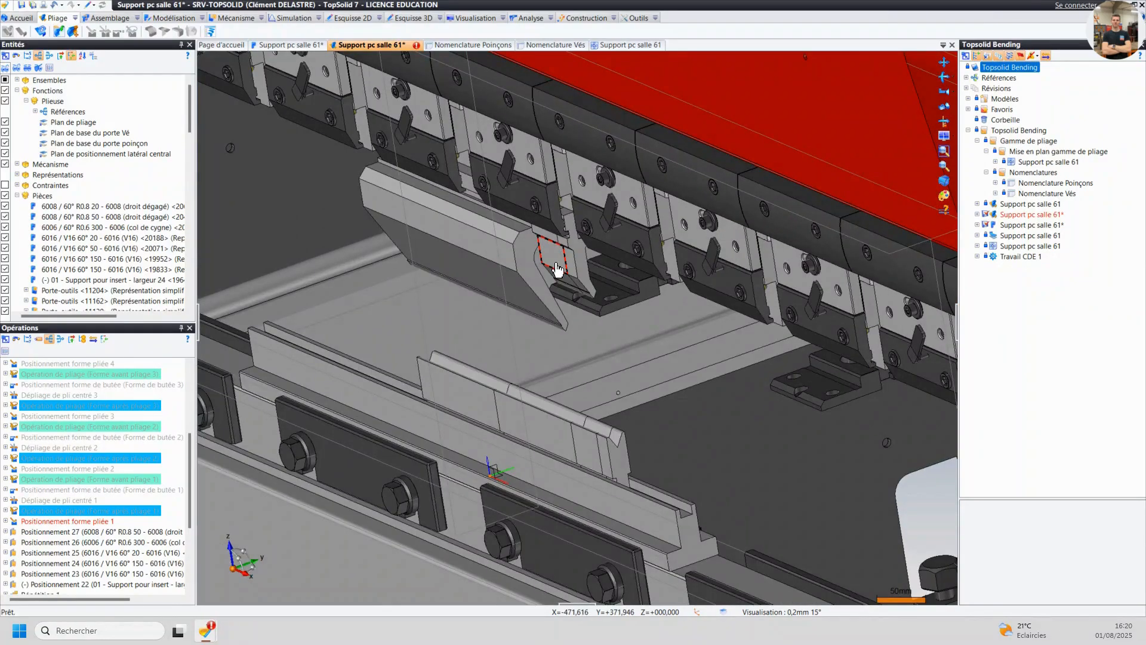
right_click(558, 270)
mouse_move(662, 509)
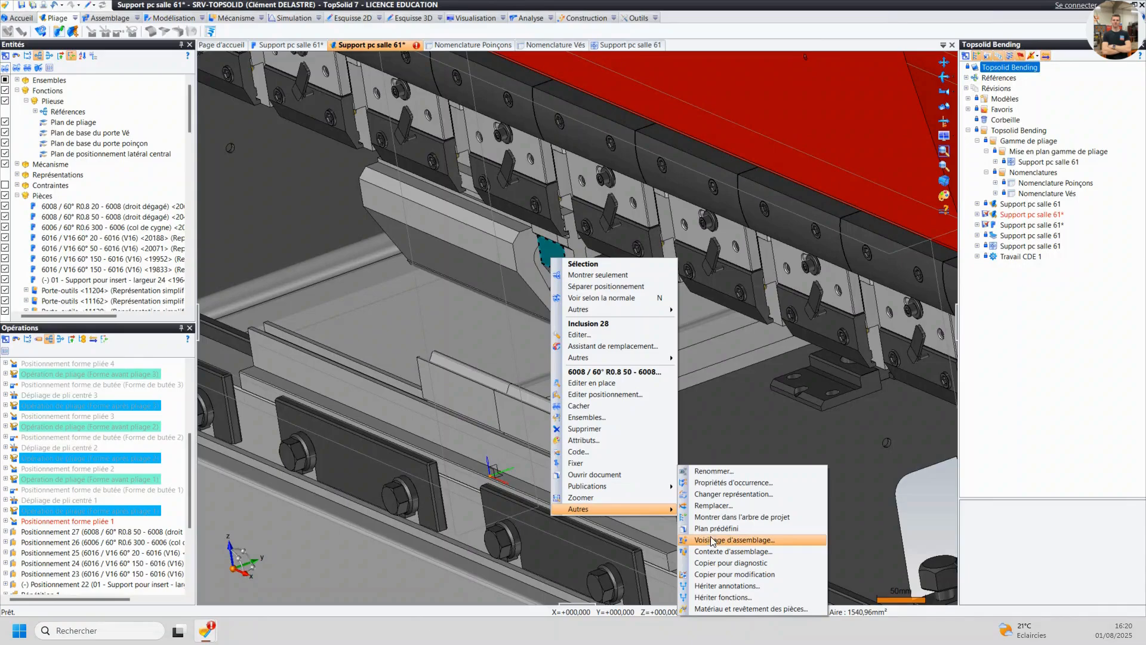
left_click(713, 505)
left_click(228, 242)
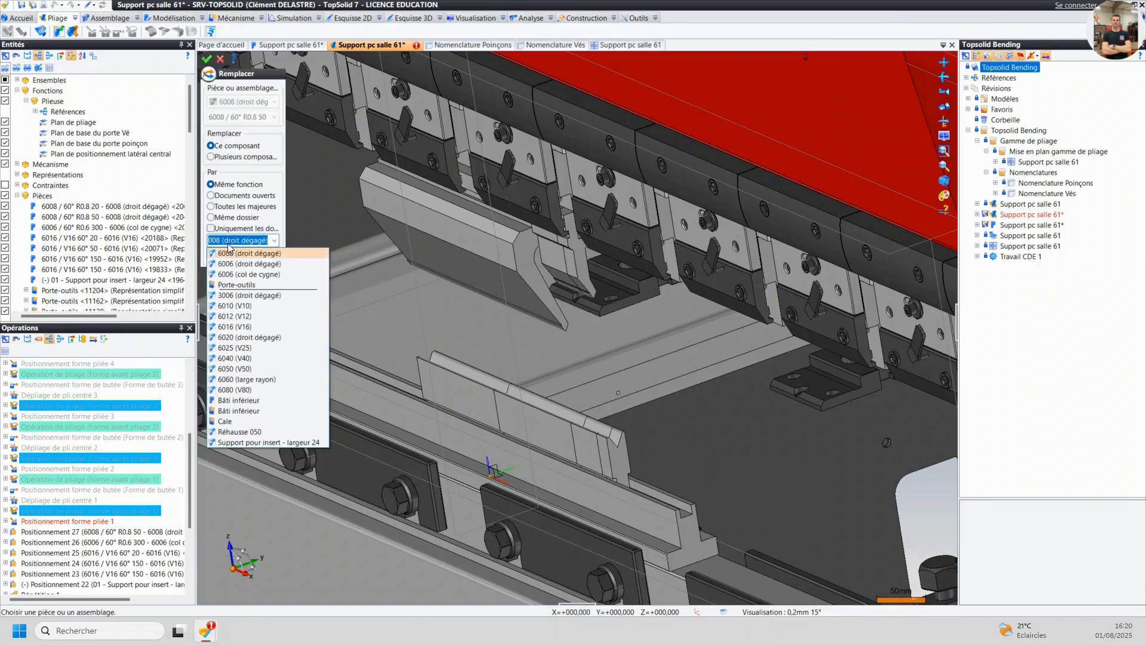
left_click(257, 275)
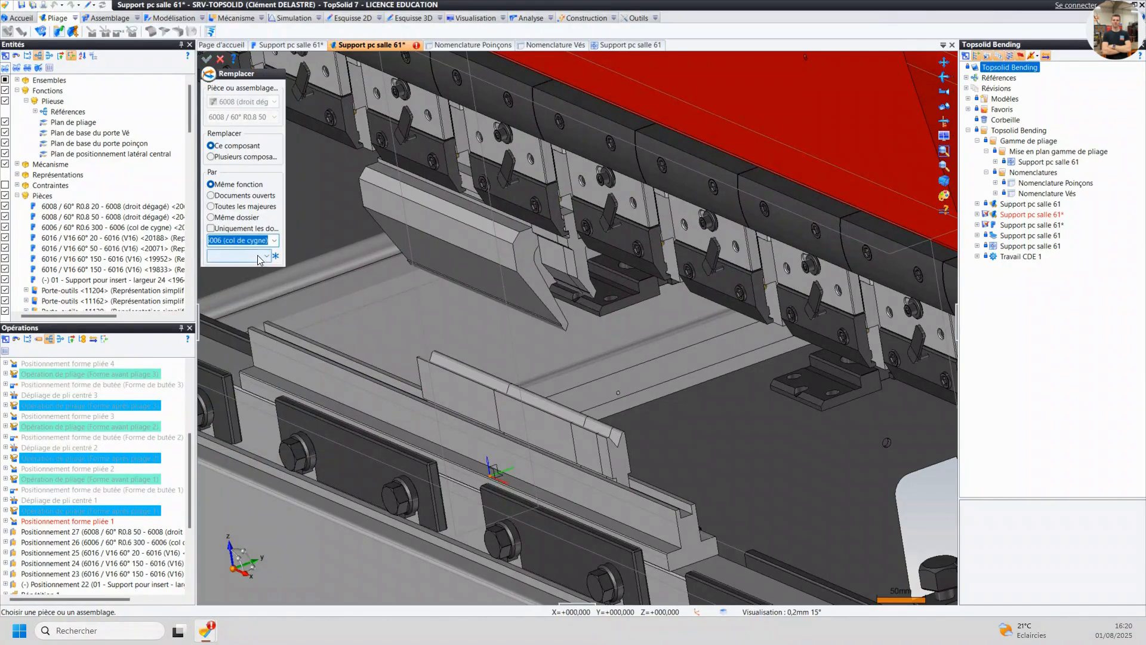
left_click(258, 257)
left_click(259, 306)
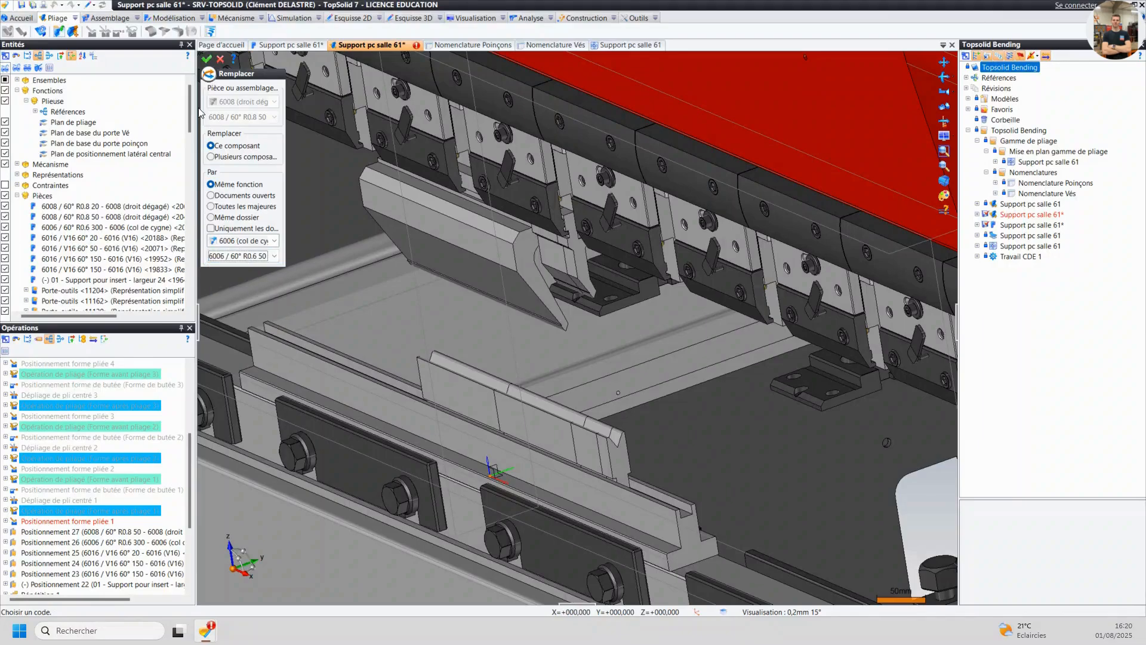
left_click(205, 60)
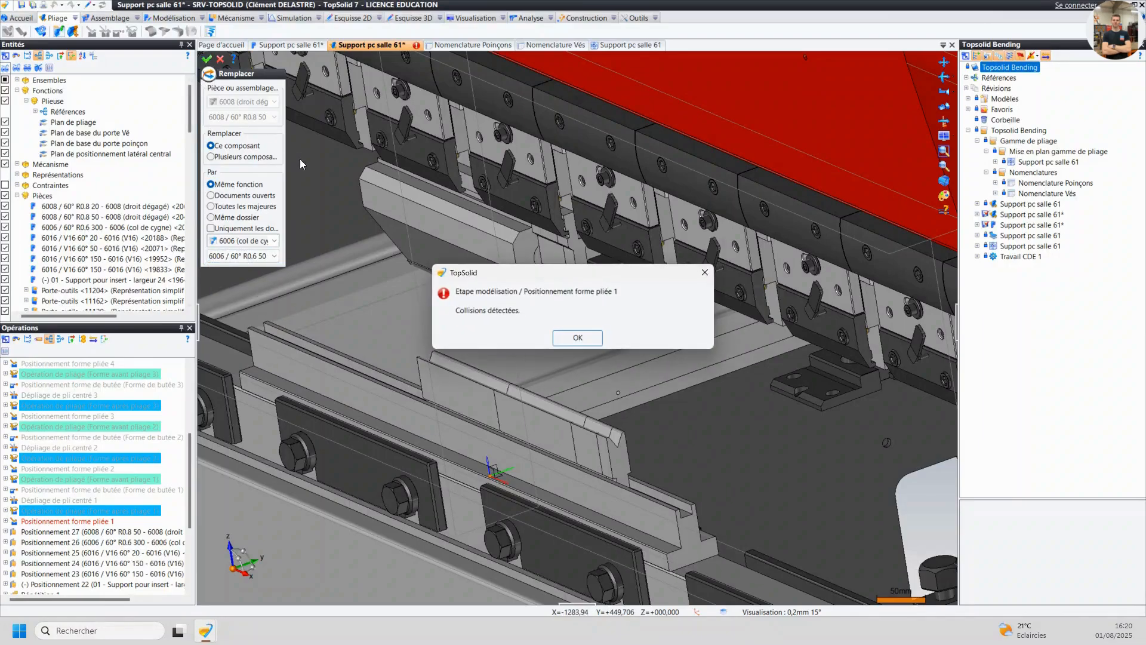
left_click(561, 339)
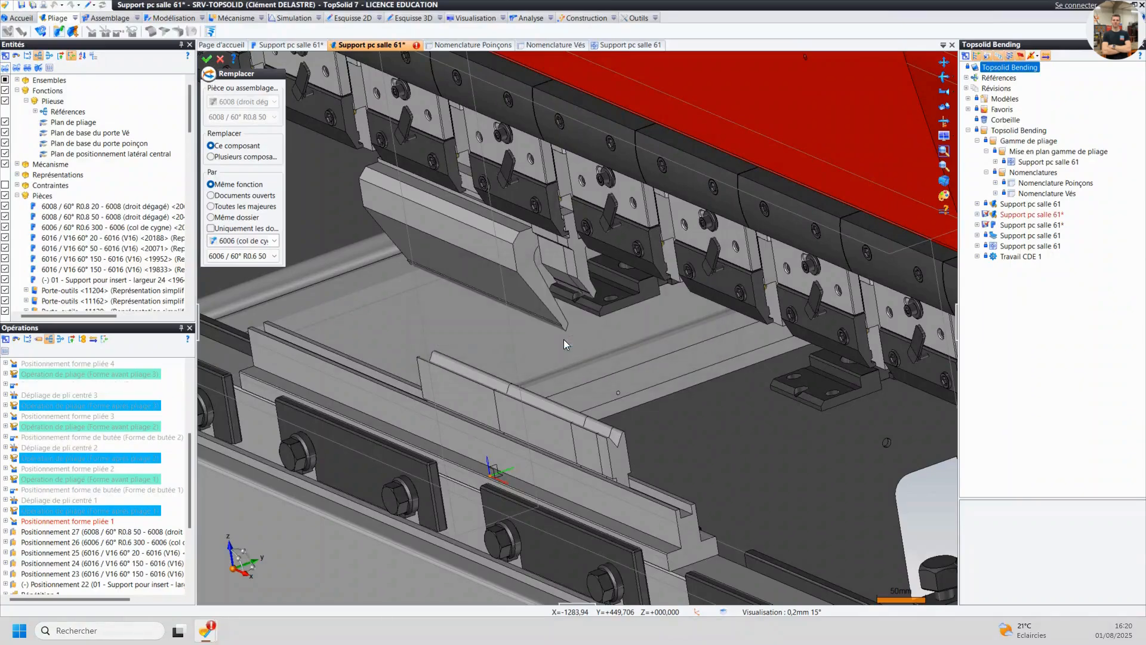
- Replace the 6008 / 60° R0.8 20 punch with the 6006 (col de cygne) punch, code 6006 / 60° R0.6 20
right_click(572, 272)
mouse_move(612, 515)
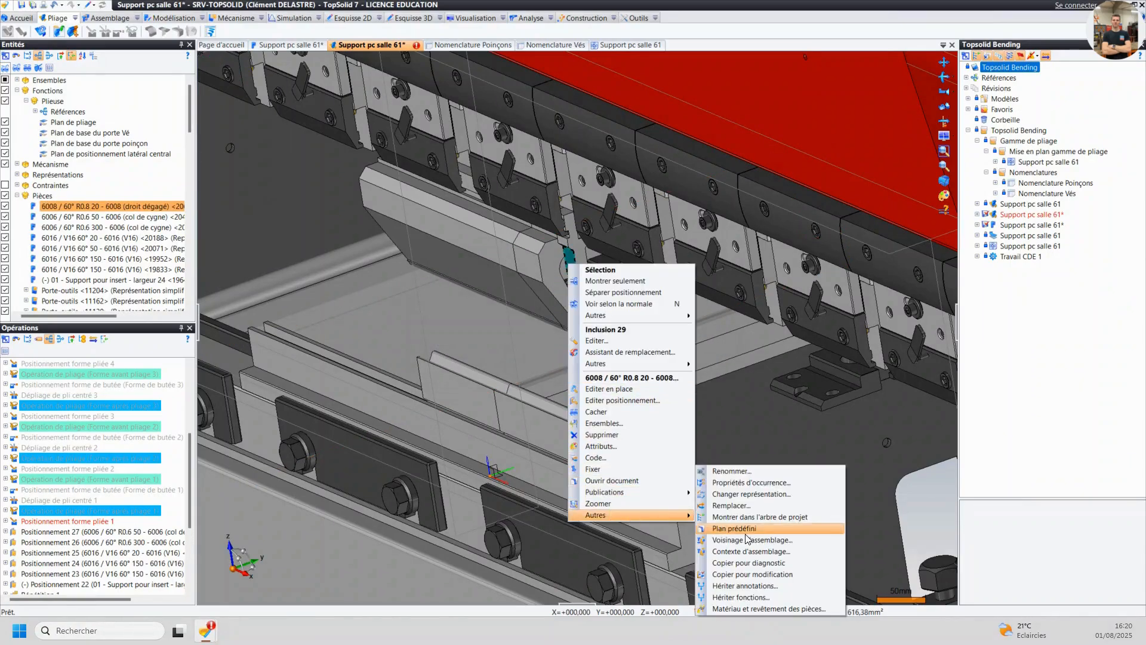
left_click(743, 507)
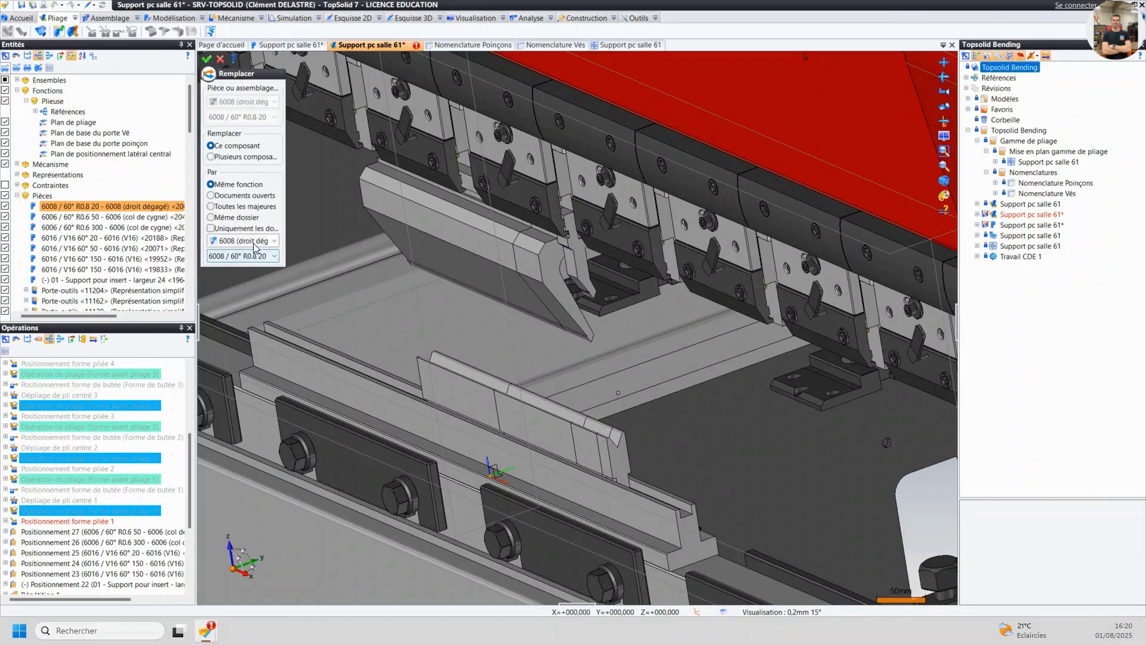
left_click(258, 241)
left_click(248, 274)
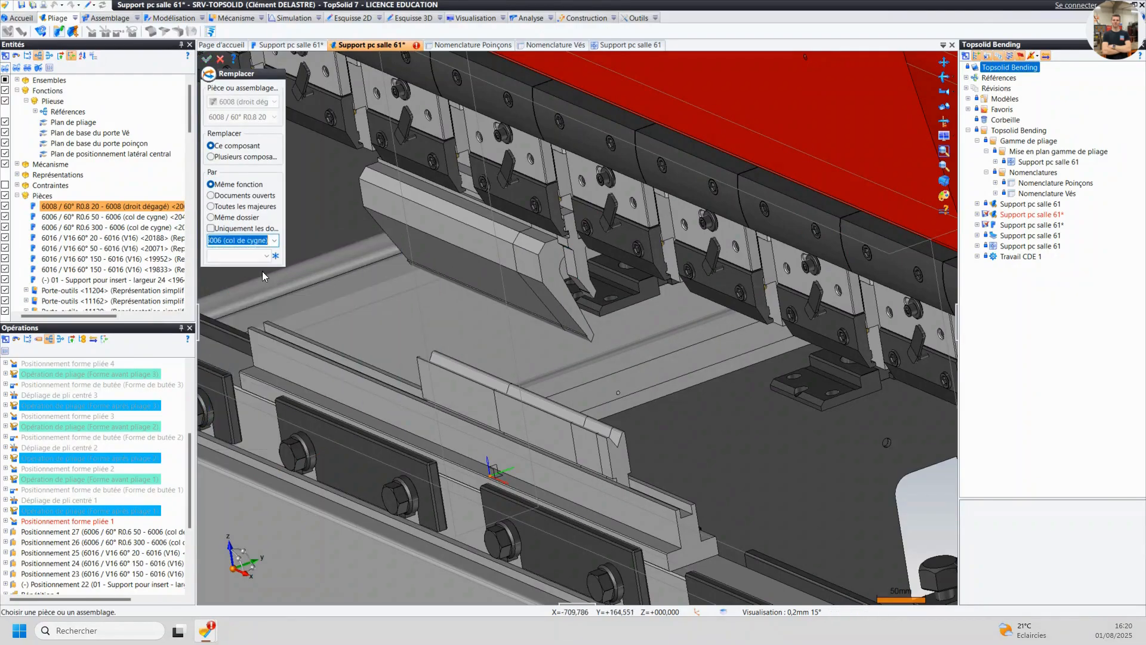
left_click(253, 257)
left_click(256, 295)
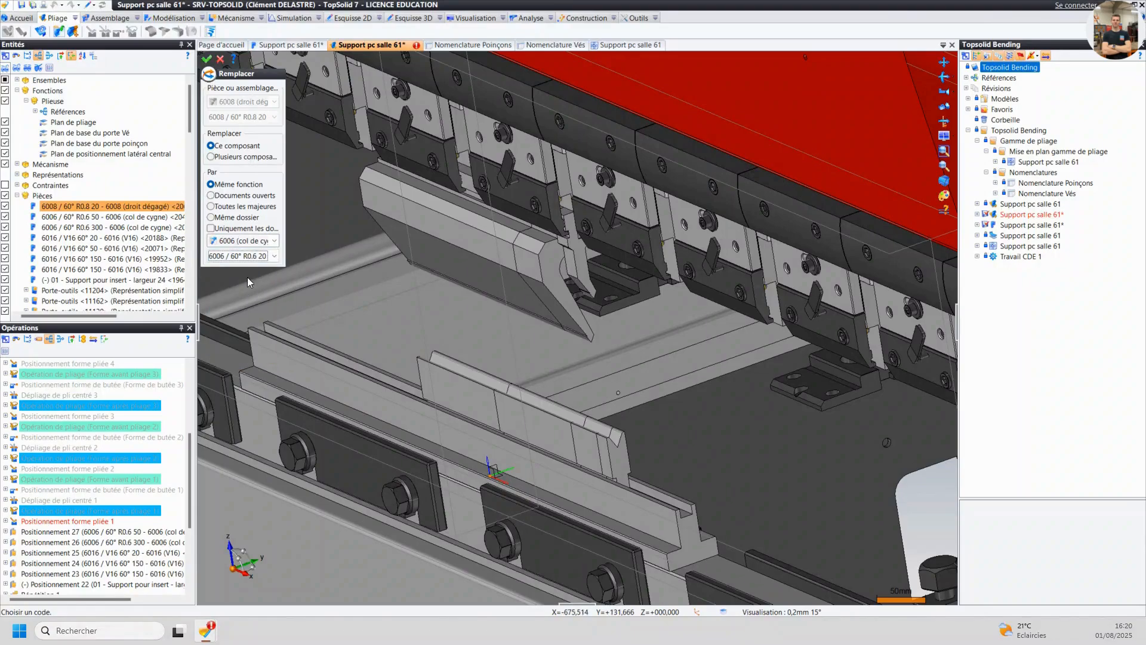
left_click(207, 60)
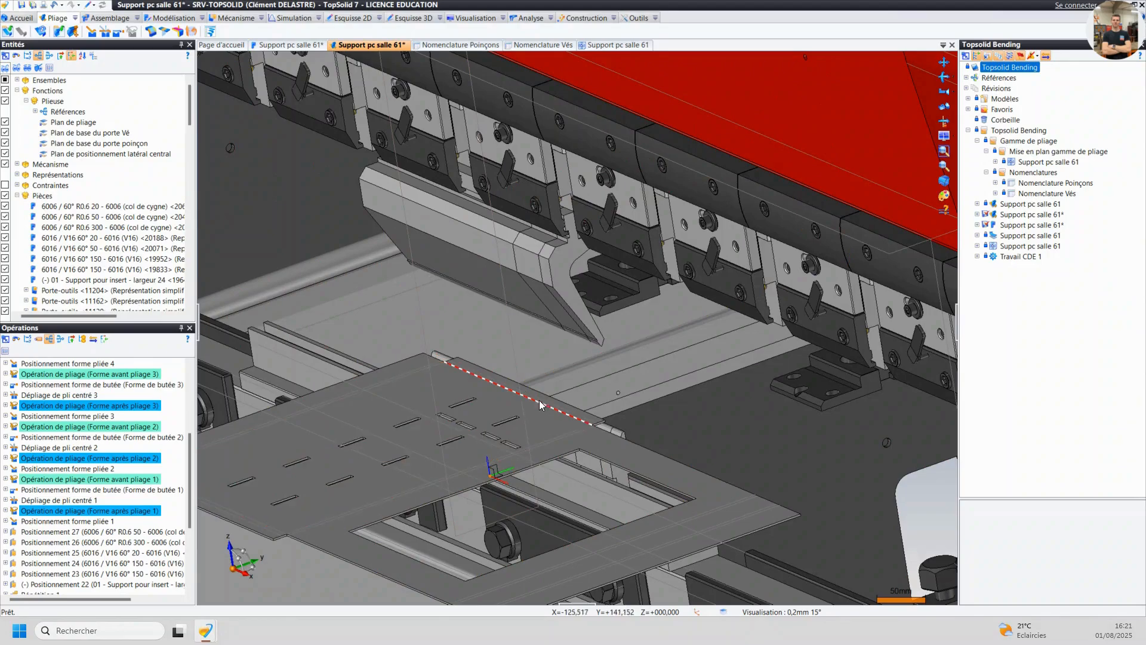
- Return to the Support pc salle 61 bending drawing and check the punch shape and both tool tables on page 1
left_click(598, 43)
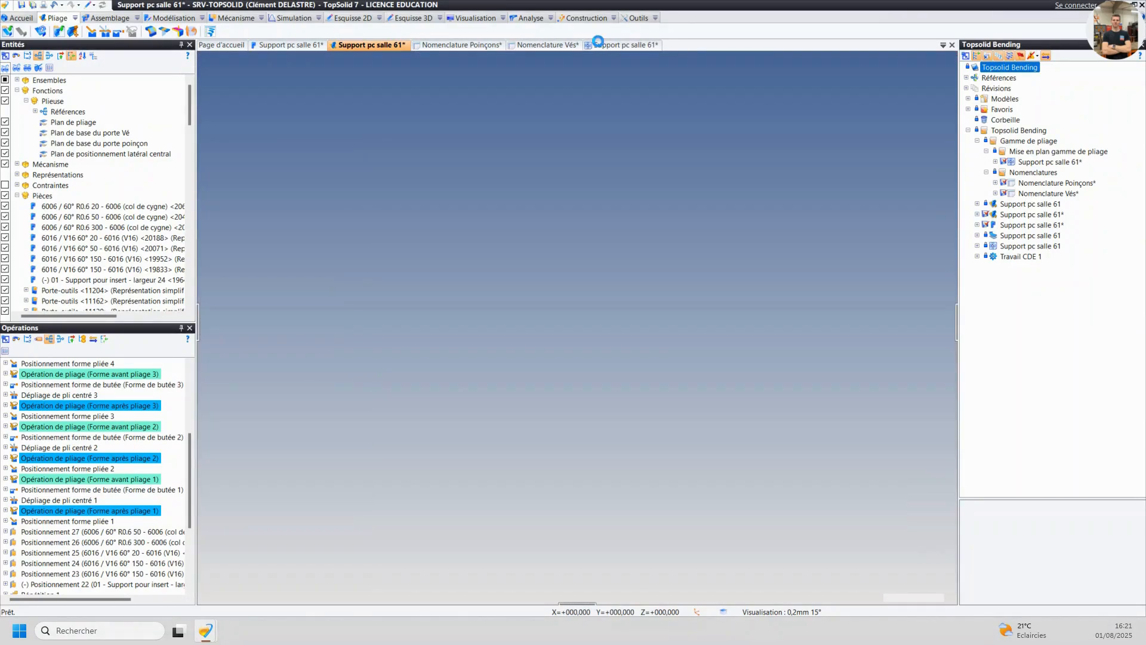
scroll(367, 258, "up", 3)
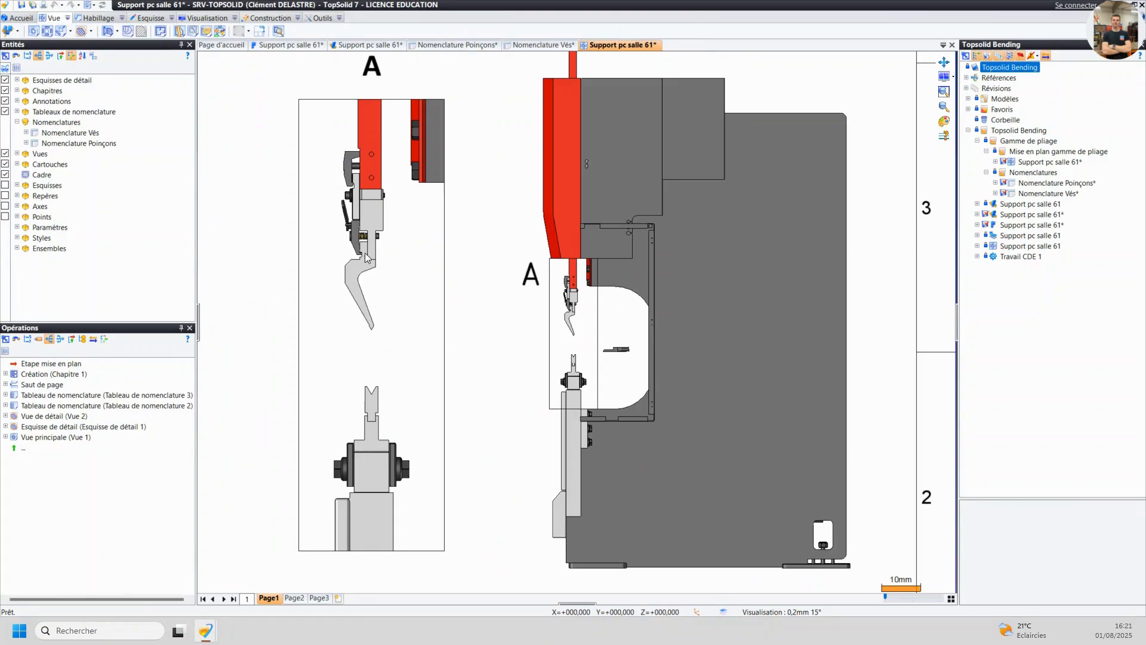
scroll(359, 280, "down", 3)
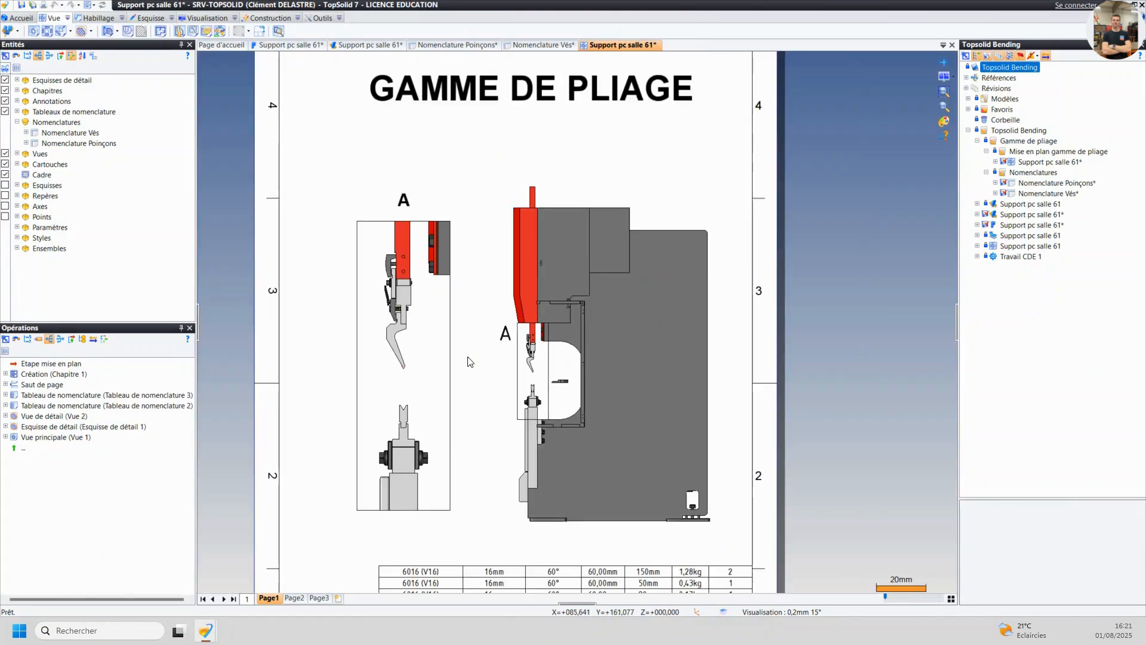
scroll(701, 482, "up", 2)
middle_click_drag(711, 398, 622, 302)
scroll(518, 377, "up", 2)
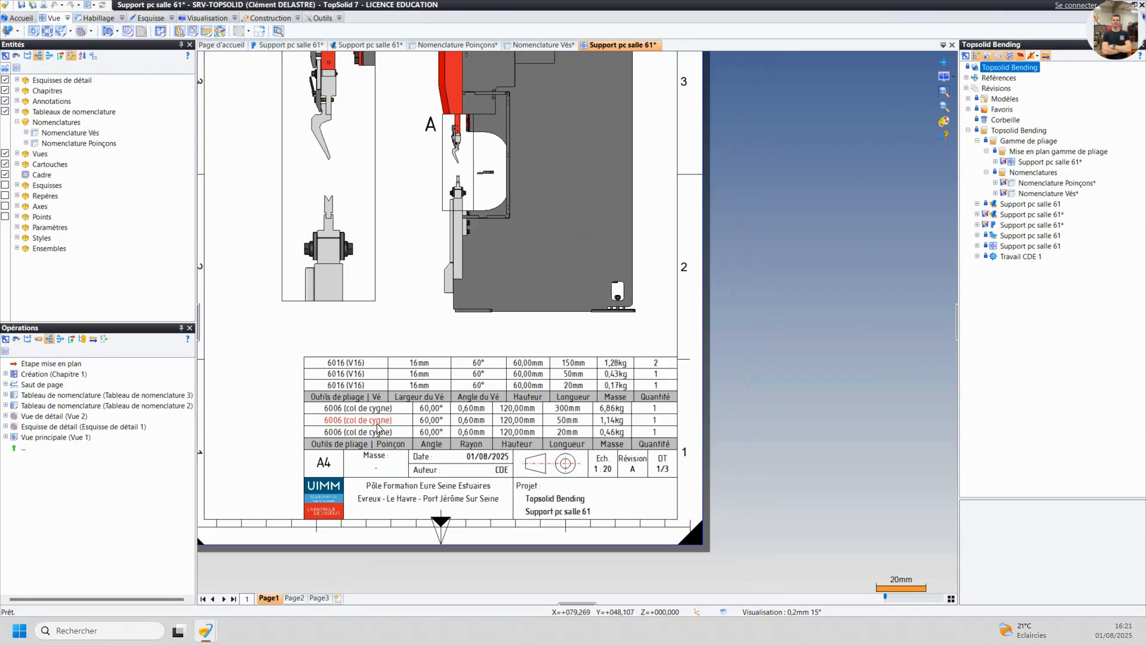
- Review the punch shapes and tool lists of bending stages 1 to 3 on page 2 of the drawing
left_click(293, 598)
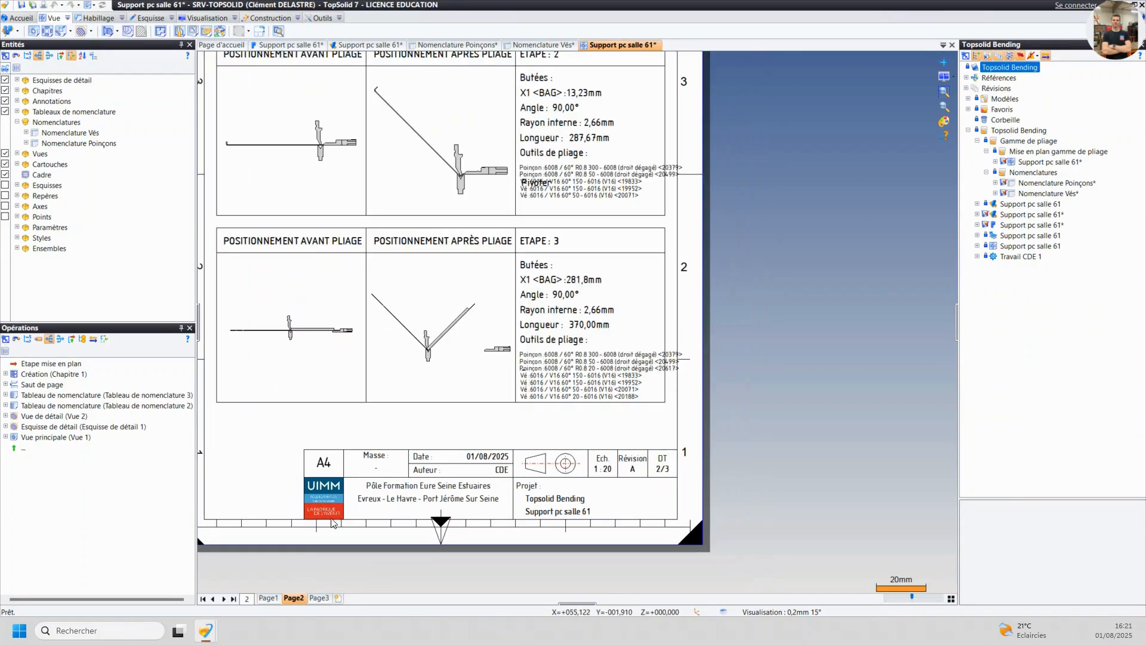
scroll(464, 160, "down", 3)
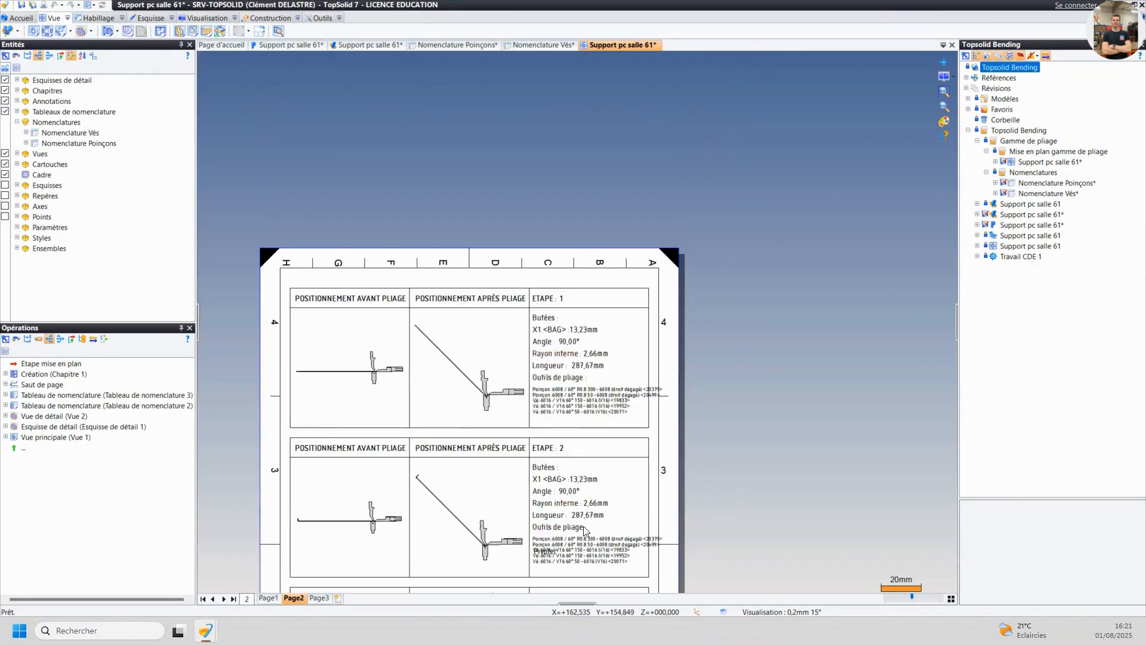
scroll(499, 379, "up", 3)
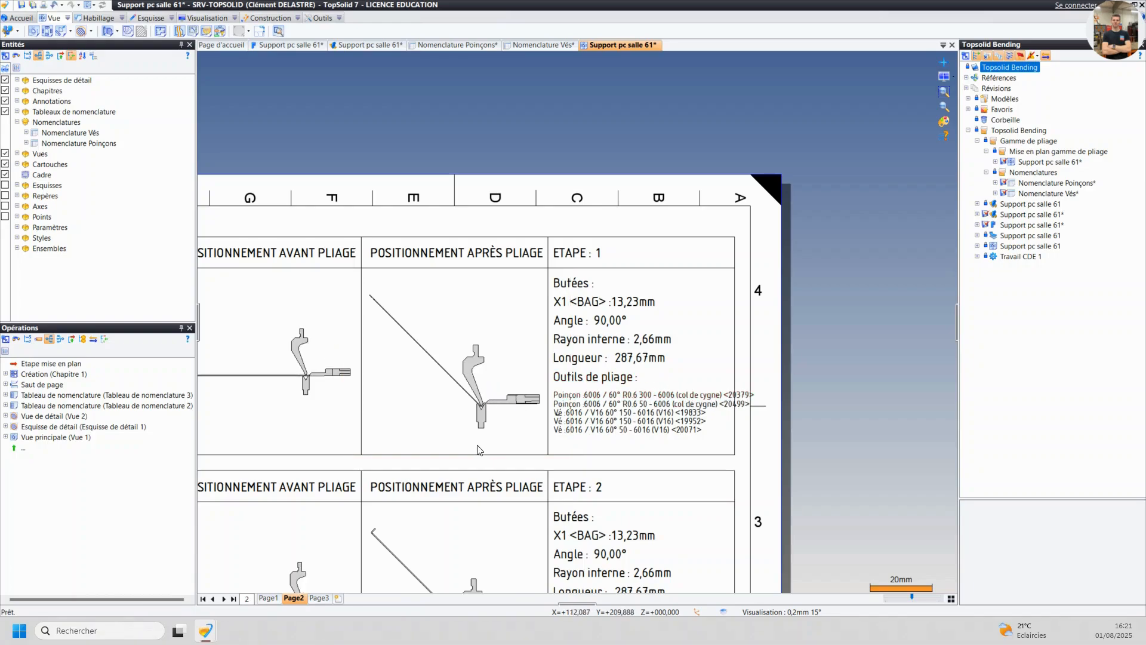
left_click(268, 597)
left_click(294, 598)
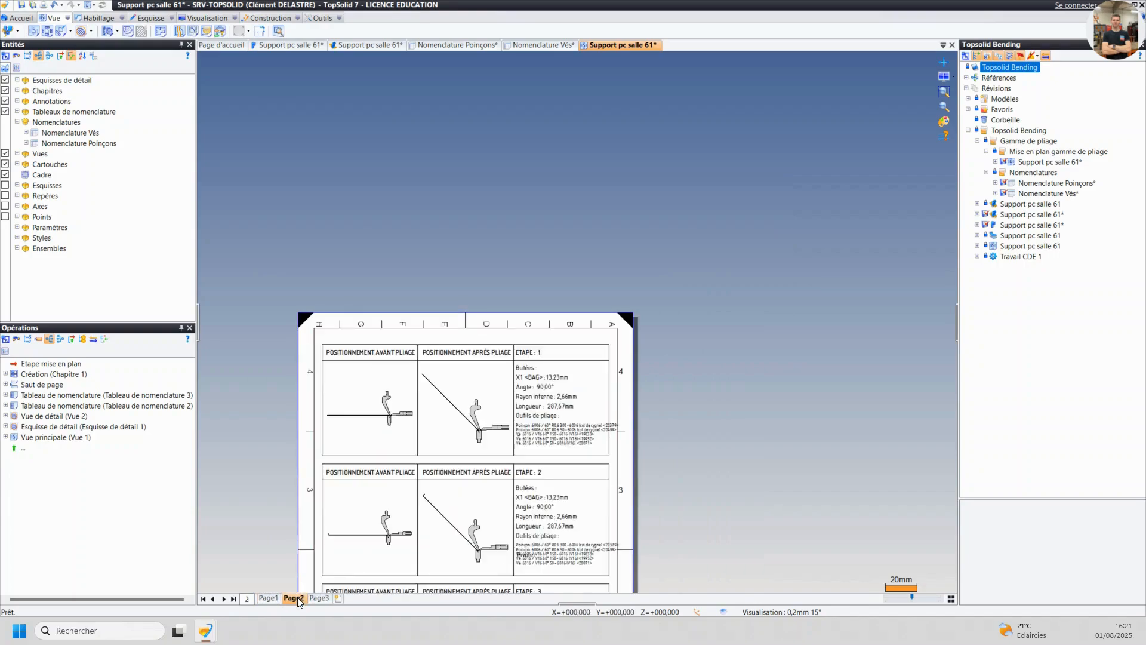
scroll(478, 451, "up", 5)
middle_click_drag(479, 451, 561, 281)
middle_click_drag(606, 502, 603, 225)
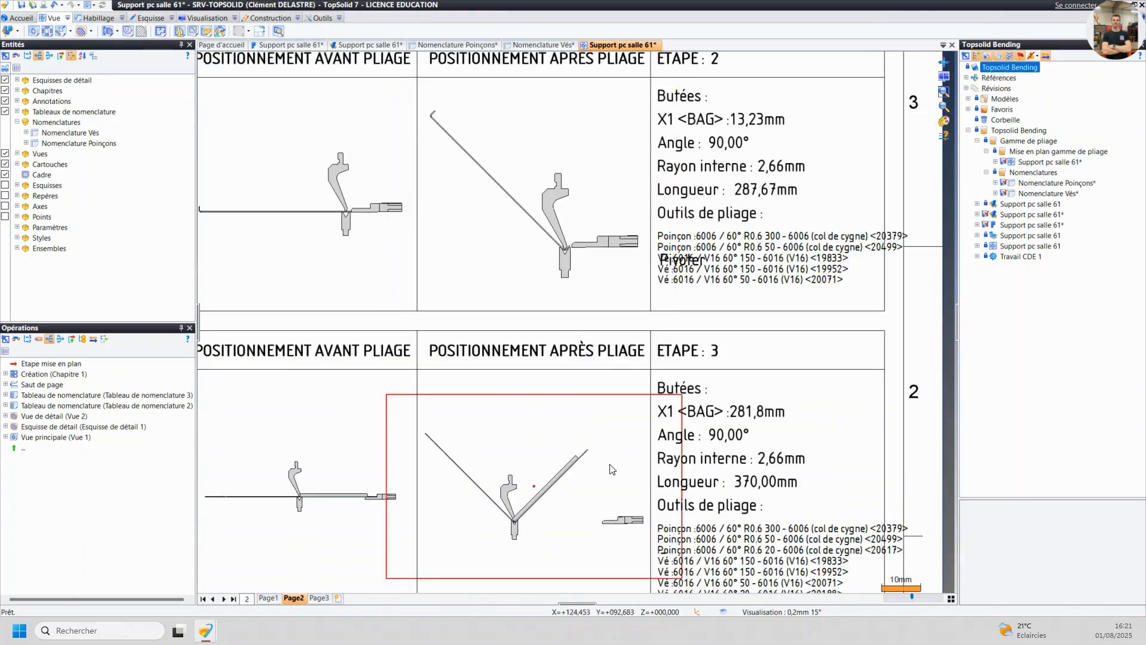
scroll(513, 523, "up", 4)
scroll(520, 521, "down", 4)
middle_click_drag(541, 523, 533, 262)
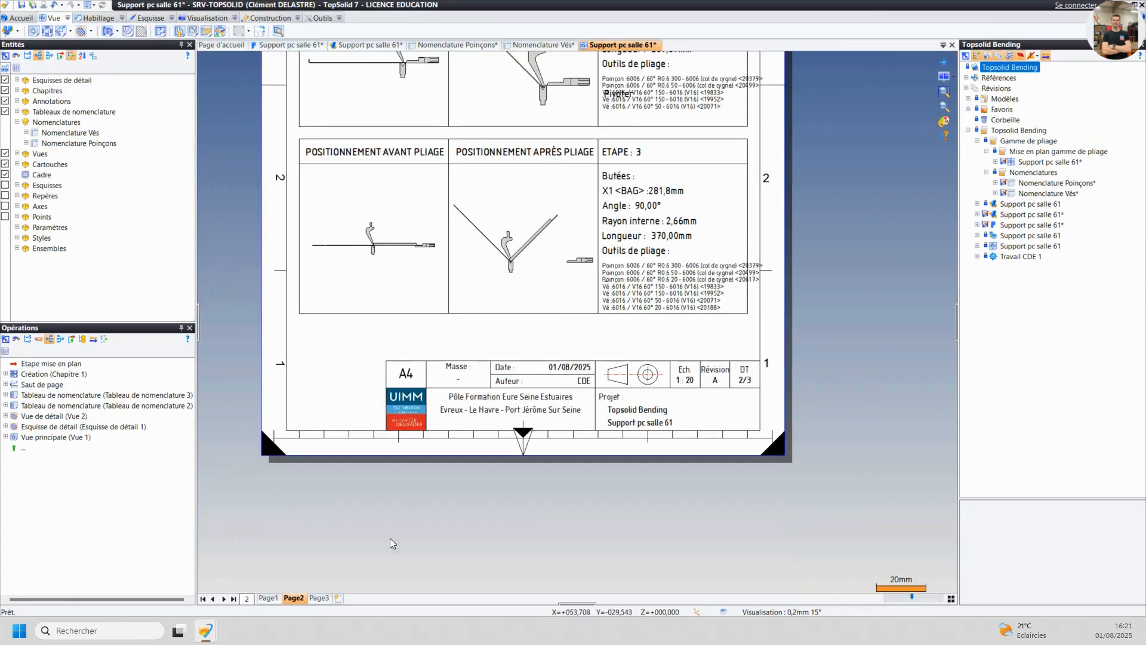
- Inspect the punch clearance around the folded flange and the tool list of bending stage 6 on page 3
left_click(319, 598)
scroll(555, 250, "up", 8)
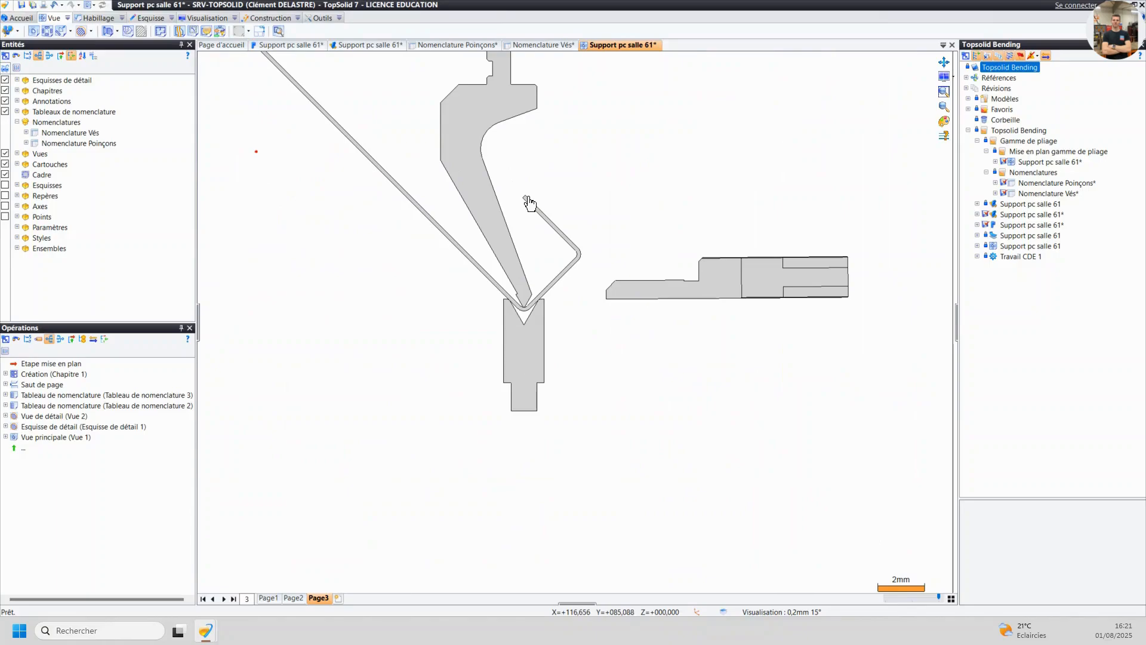
scroll(529, 203, "down", 7)
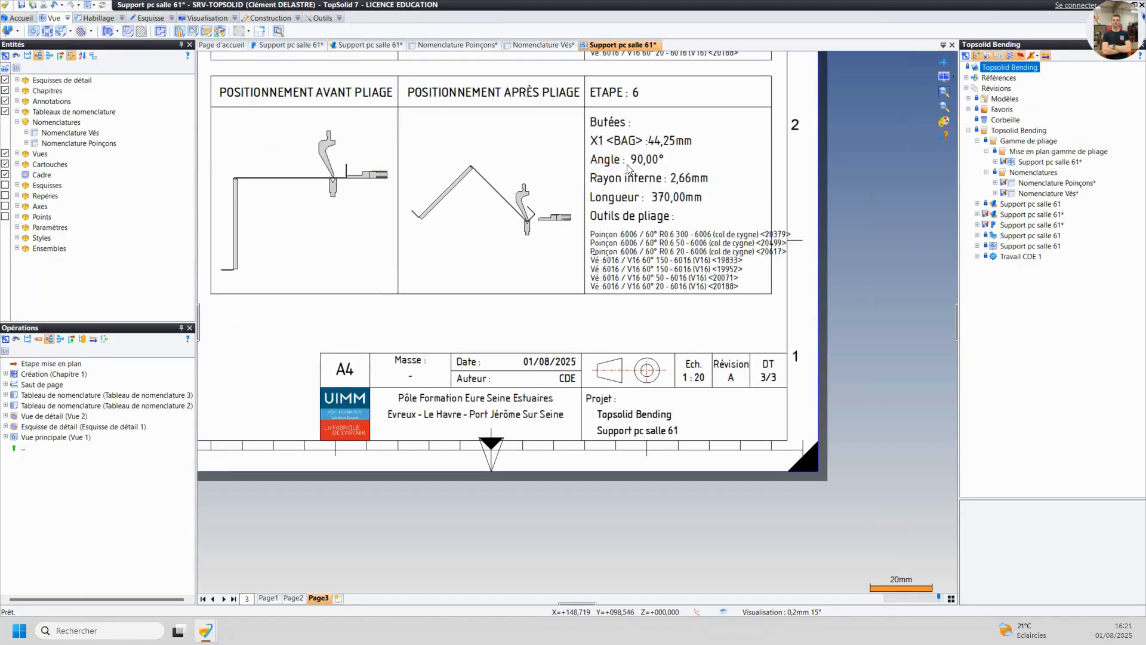
middle_click_drag(628, 169, 677, 335)
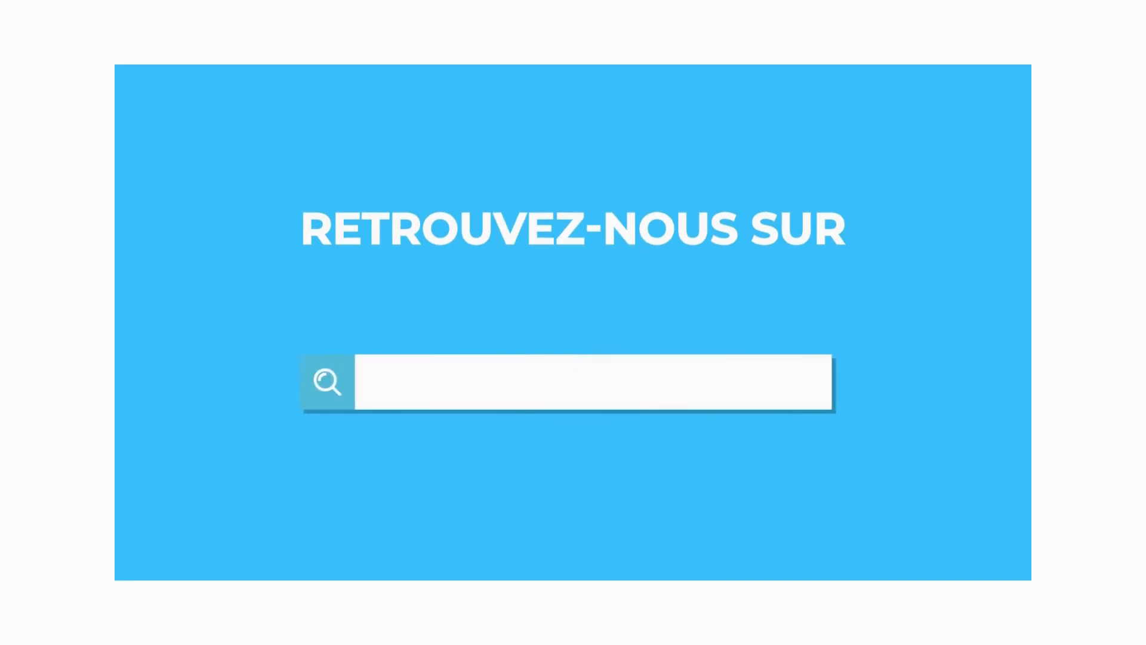